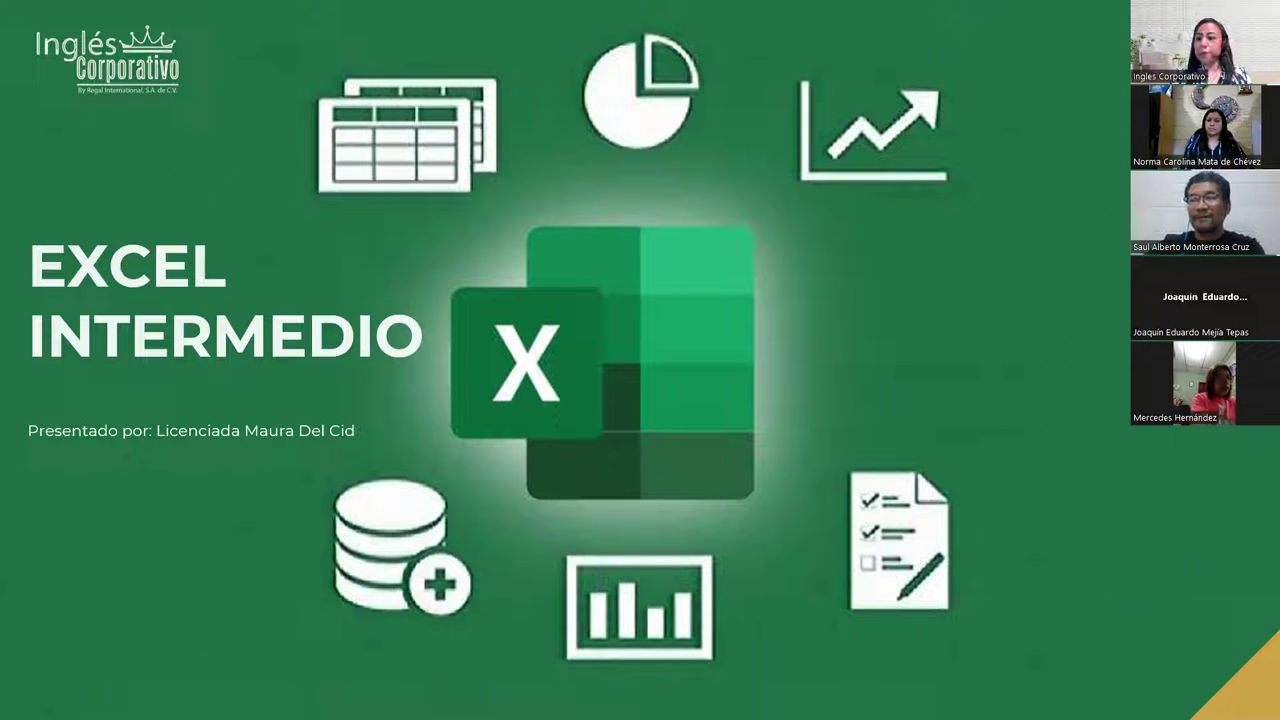
Step: Advance the slideshow from the Excel Intermedio title slide to the AGENDA slide
{"action": "key", "text": "Right"}
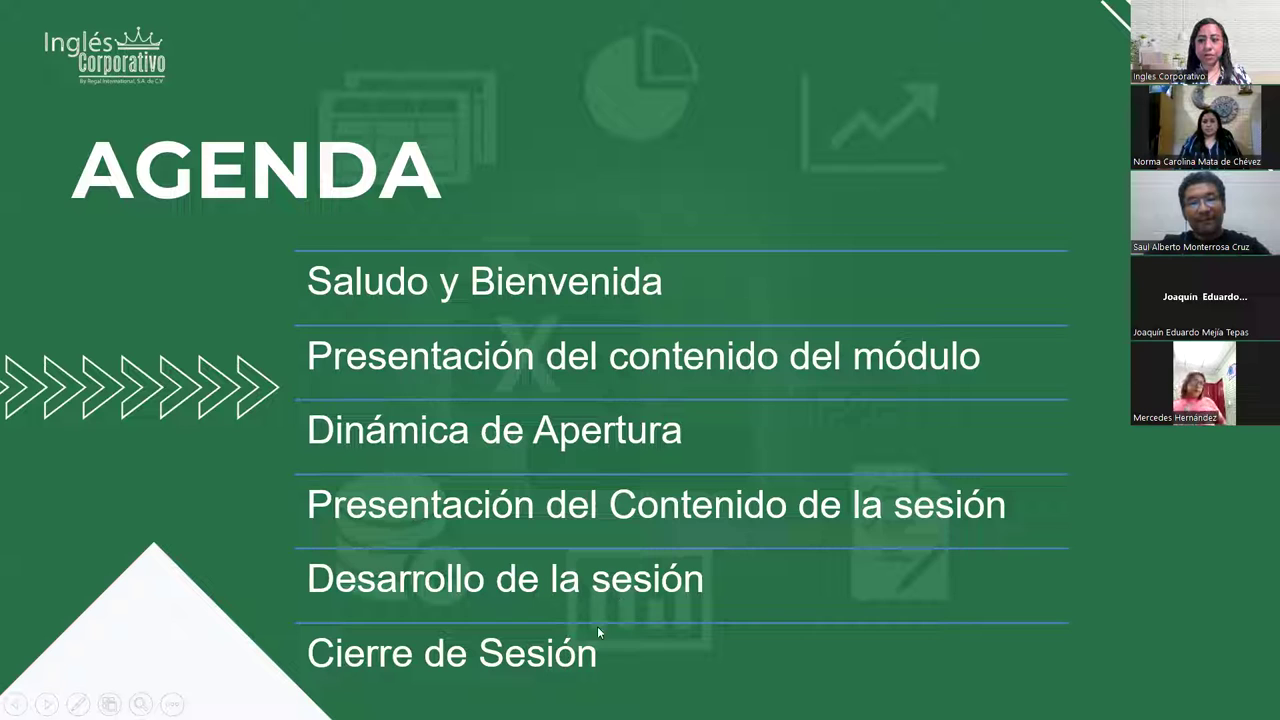
Step: Move from the Agenda to the PROGRAMA INSAFORP slide with its embedded video
{"action": "left_click", "coordinate": [1097, 327]}
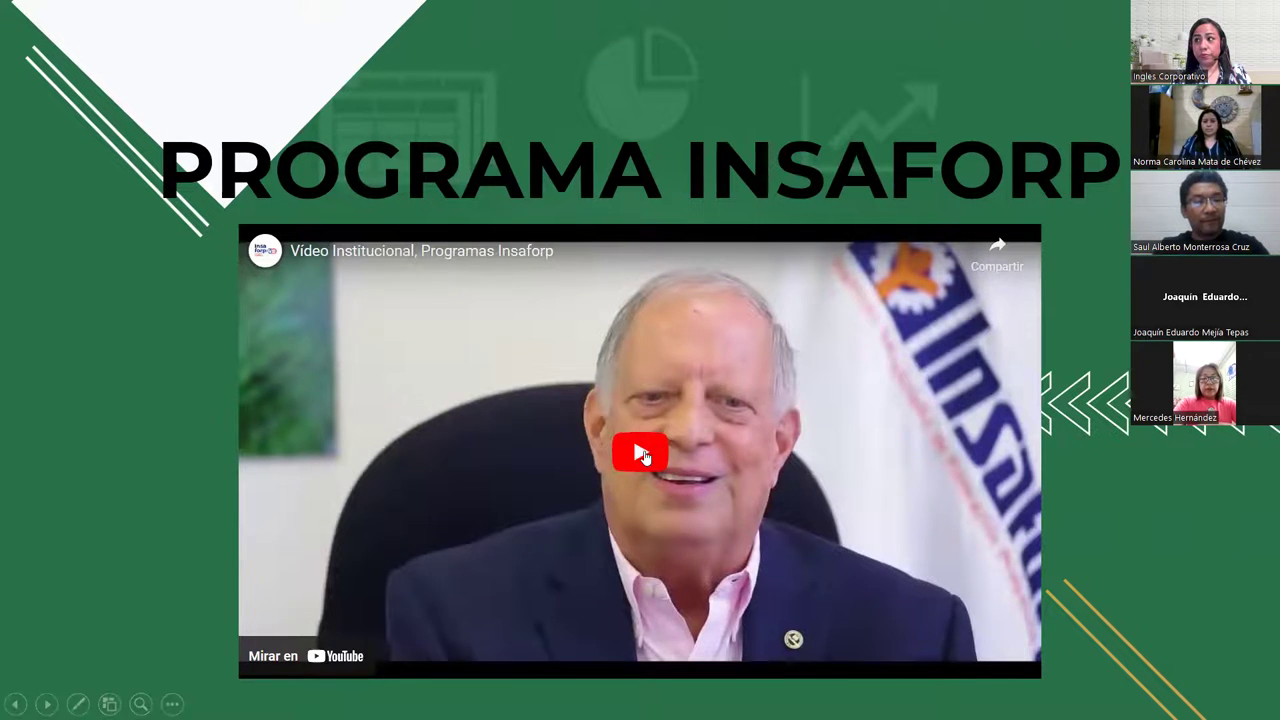
Step: Play the embedded 'Vídeo Institucional, Programas Insaforp' through to its end at 5:16
{"action": "left_click", "coordinate": [662, 435]}
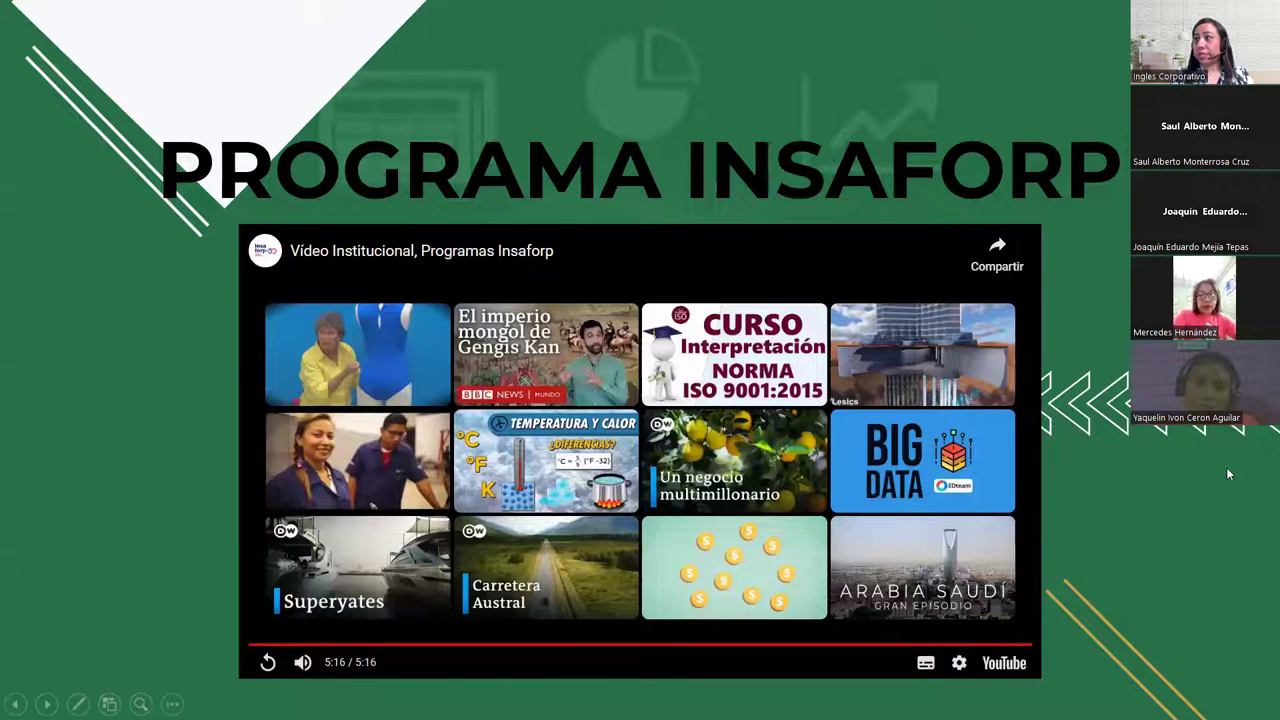
Step: Advance to the CONTENIDO DEL MÓDULO slide listing the nine Excel topics
{"action": "key", "text": "Right"}
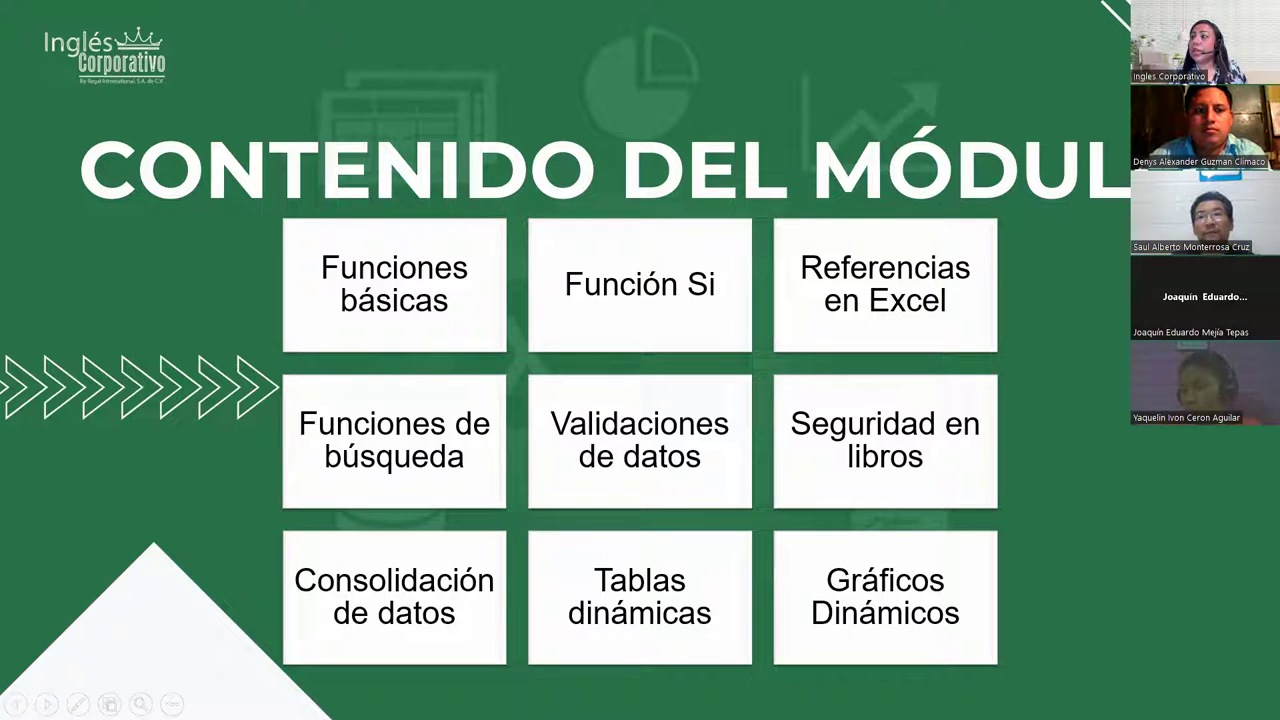
Step: Go to the DINÁMICA DE APERTURA slide, then switch to the browser showing the expectations padlet
{"action": "left_click", "coordinate": [1132, 450]}
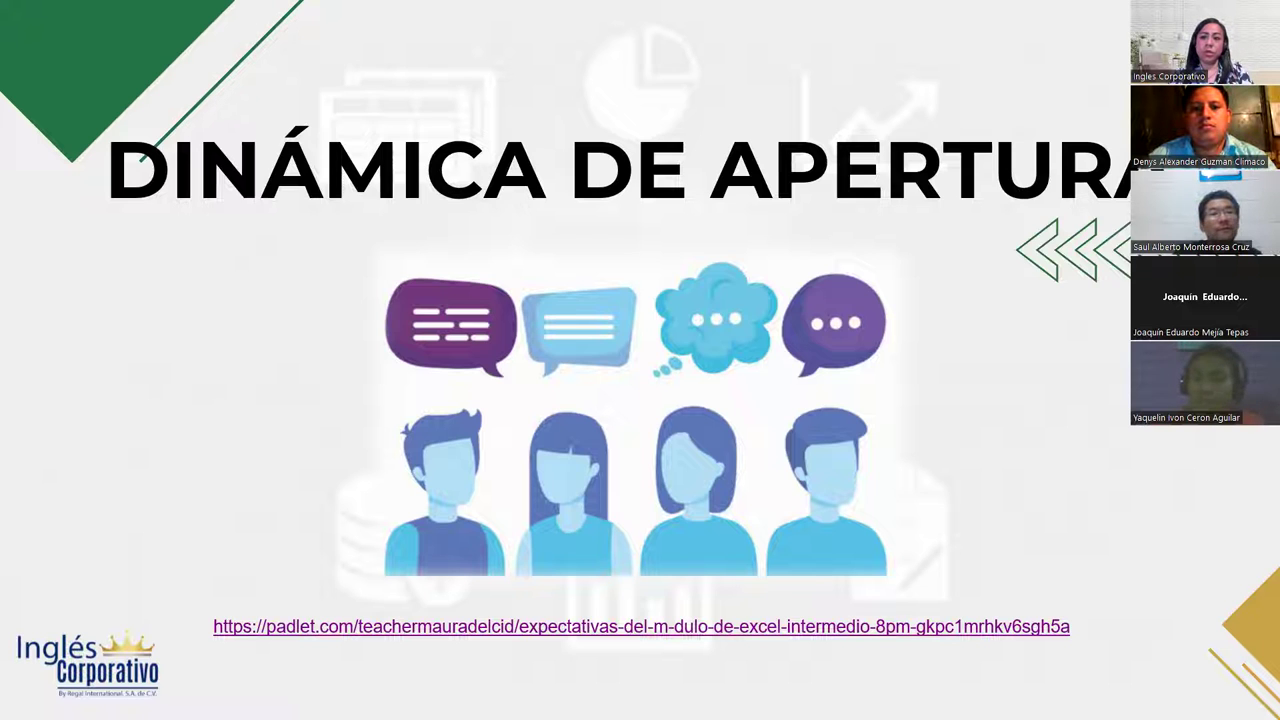
{"action": "key", "text": "alt+Tab"}
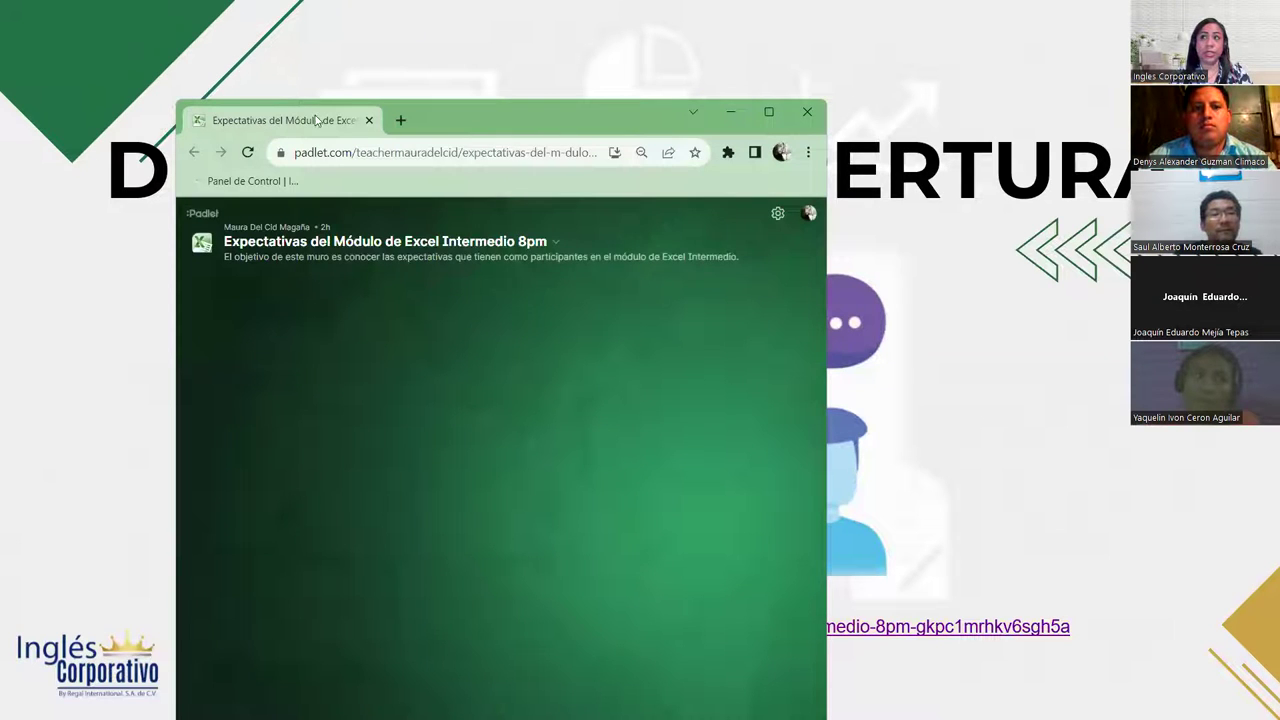
Step: Maximize the browser window so the 'Expectativas del Módulo de Excel Intermedio 8pm' board fills the screen
{"action": "double_click", "coordinate": [442, 108]}
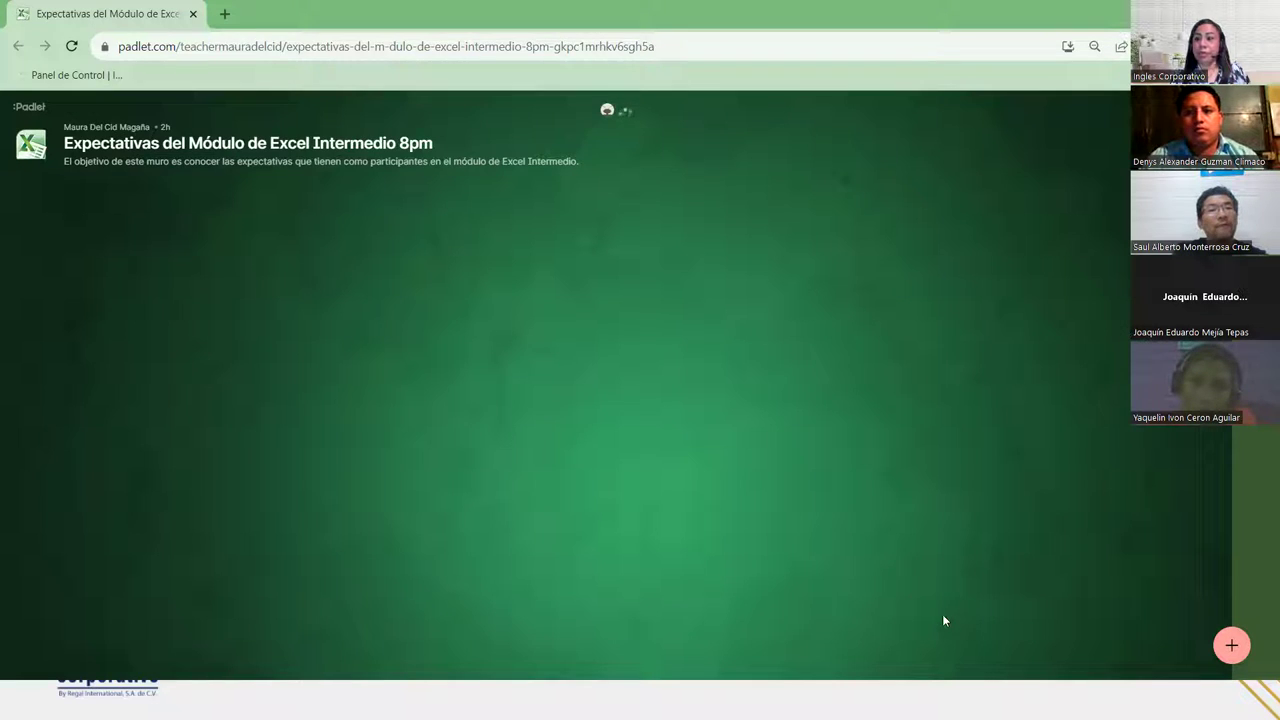
Step: Start a new Padlet post and enter the author's full name as its subject
{"action": "left_click", "coordinate": [1233, 646]}
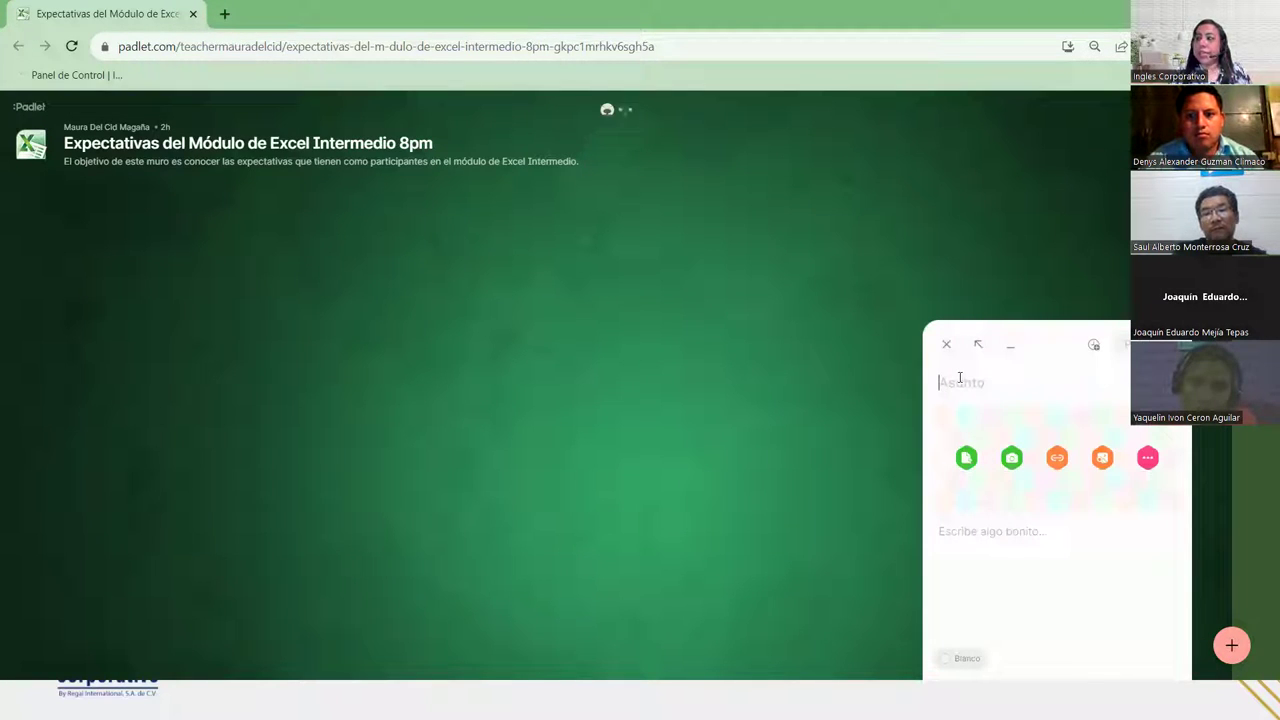
{"action": "type", "text": "Maura Del Cud"}
{"action": "key", "text": "BackSpace"}
{"action": "type", "text": "id"}
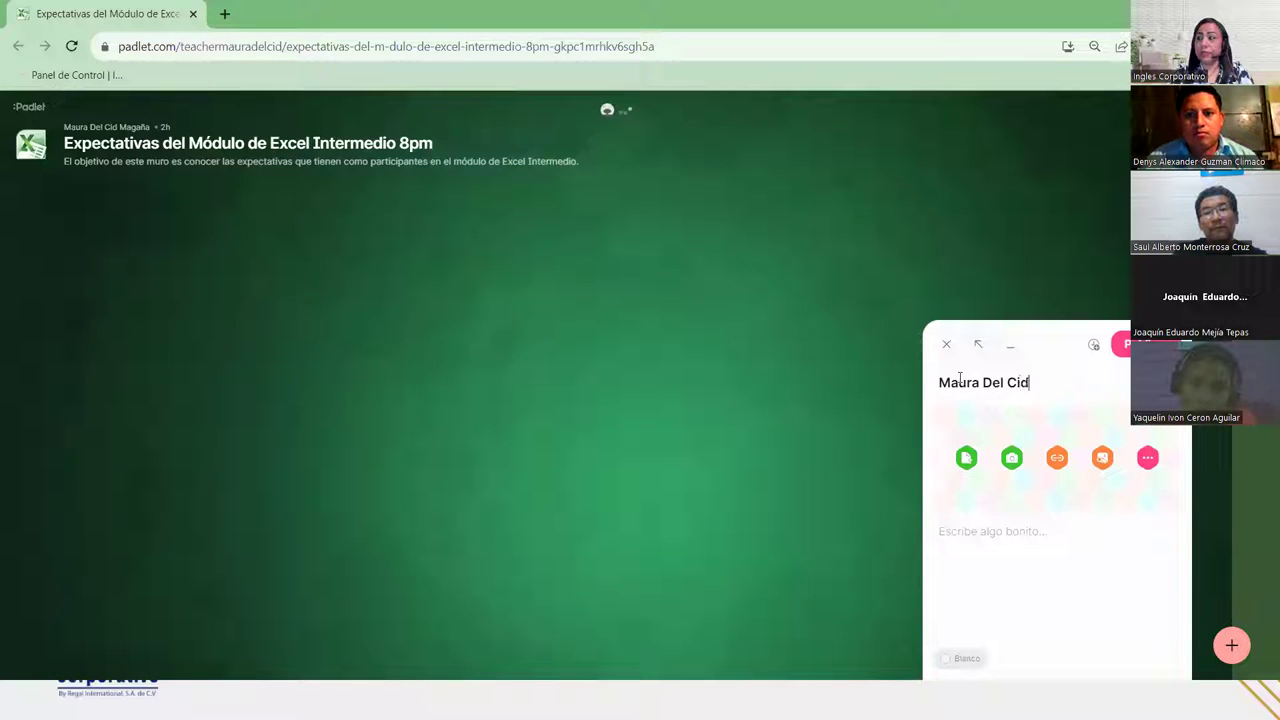
Step: Write the body: 'Mis expectativas son, lograr que todos los participantes finalicen el curso satisfactoriamente y apren…'
{"action": "left_click", "coordinate": [1004, 529]}
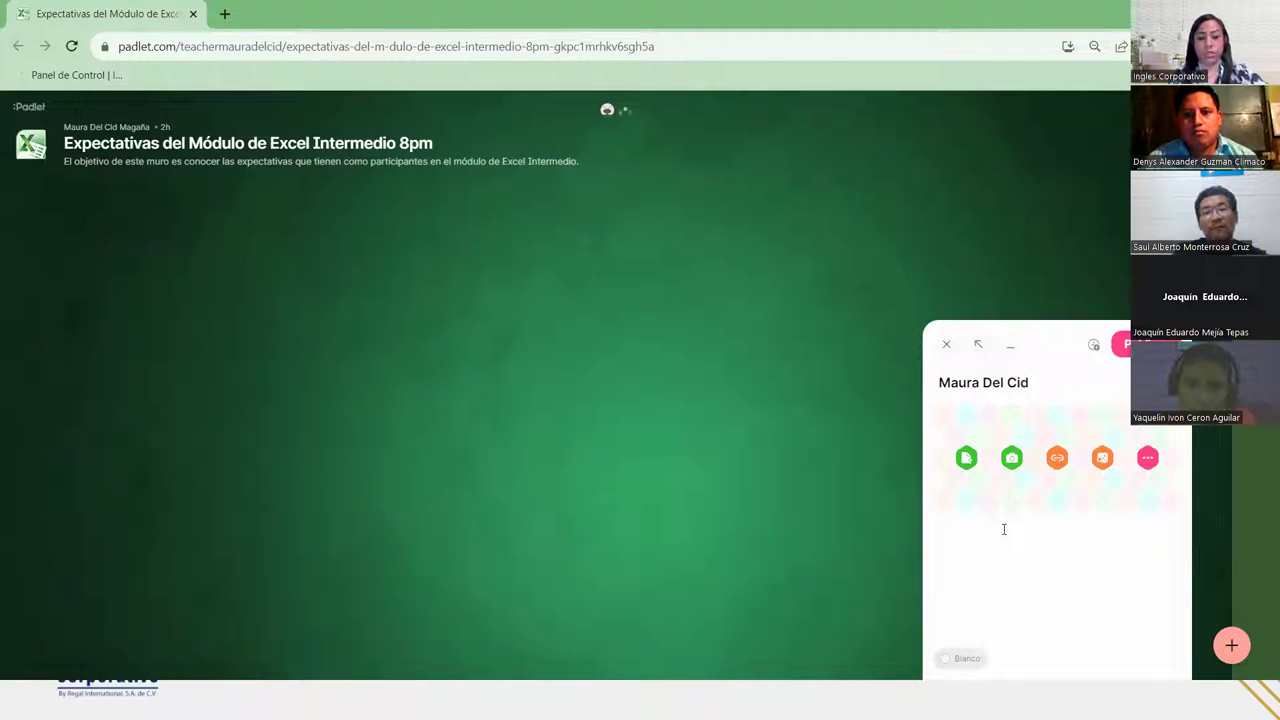
{"action": "type", "text": "Mis expectativas ers"}
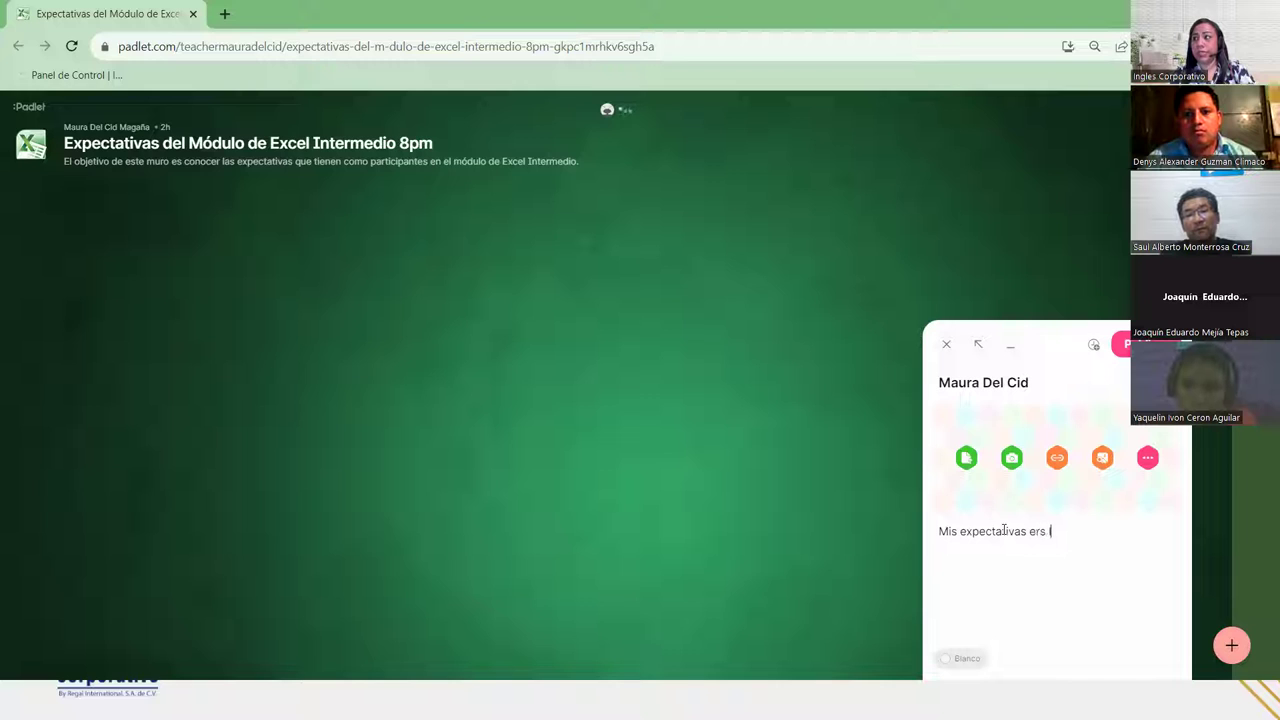
{"action": "key", "text": "BackSpace"}
{"action": "key", "text": "BackSpace"}
{"action": "type", "text": "s"}
{"action": "key", "text": "BackSpace"}
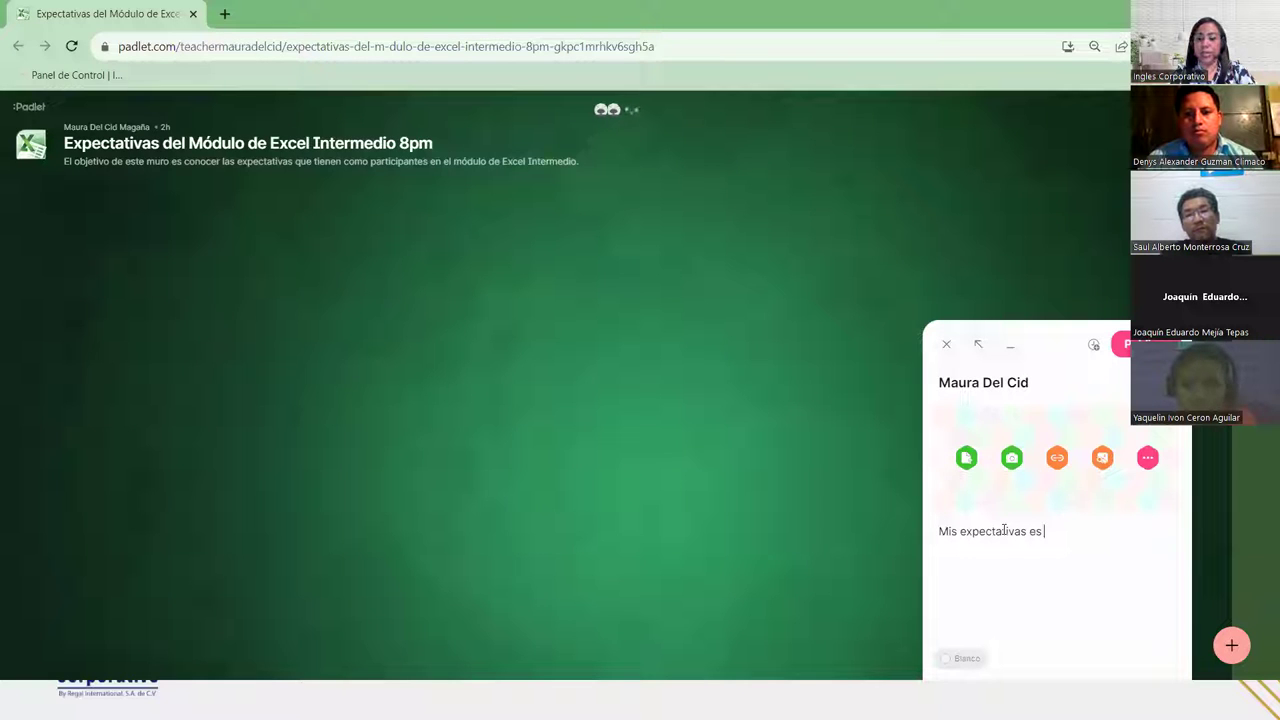
{"action": "key", "text": "BackSpace"}
{"action": "key", "text": "BackSpace"}
{"action": "type", "text": "son, lograr que todos los participantes finali"}
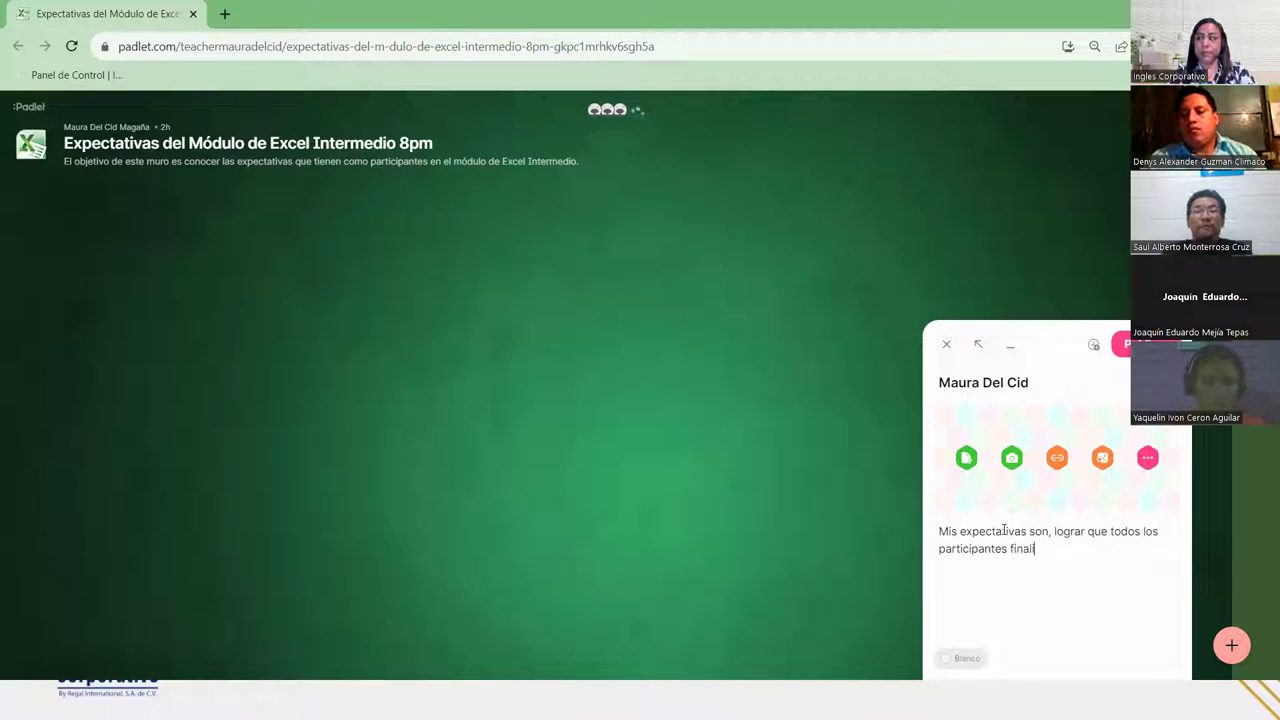
{"action": "type", "text": "cen el curso sat"}
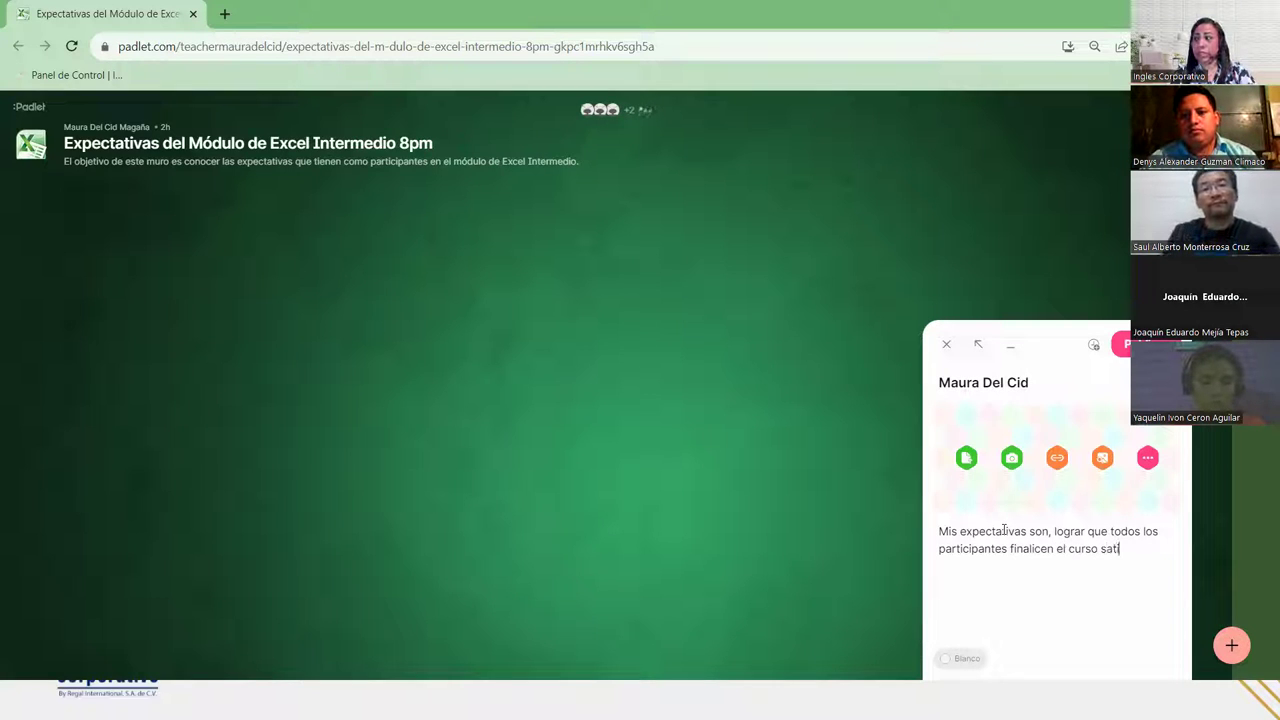
{"action": "type", "text": "isfactoriamente "}
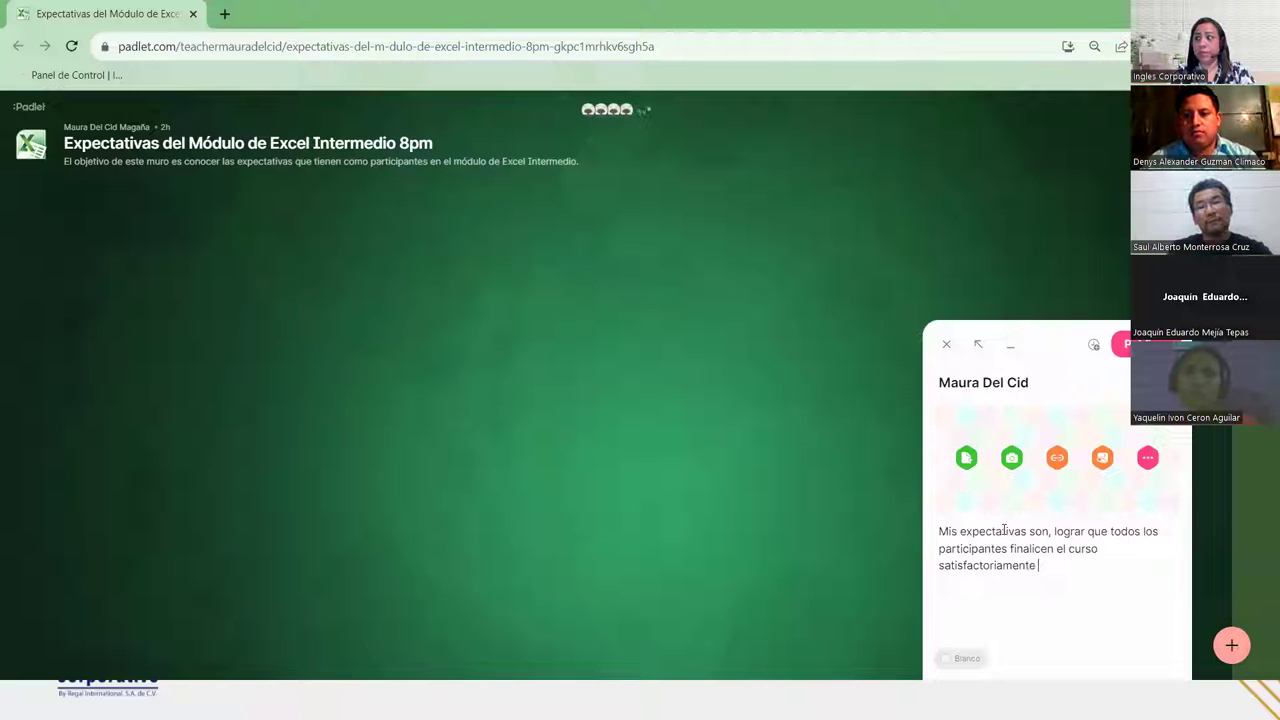
{"action": "type", "text": "y aprender algo nuevo"}
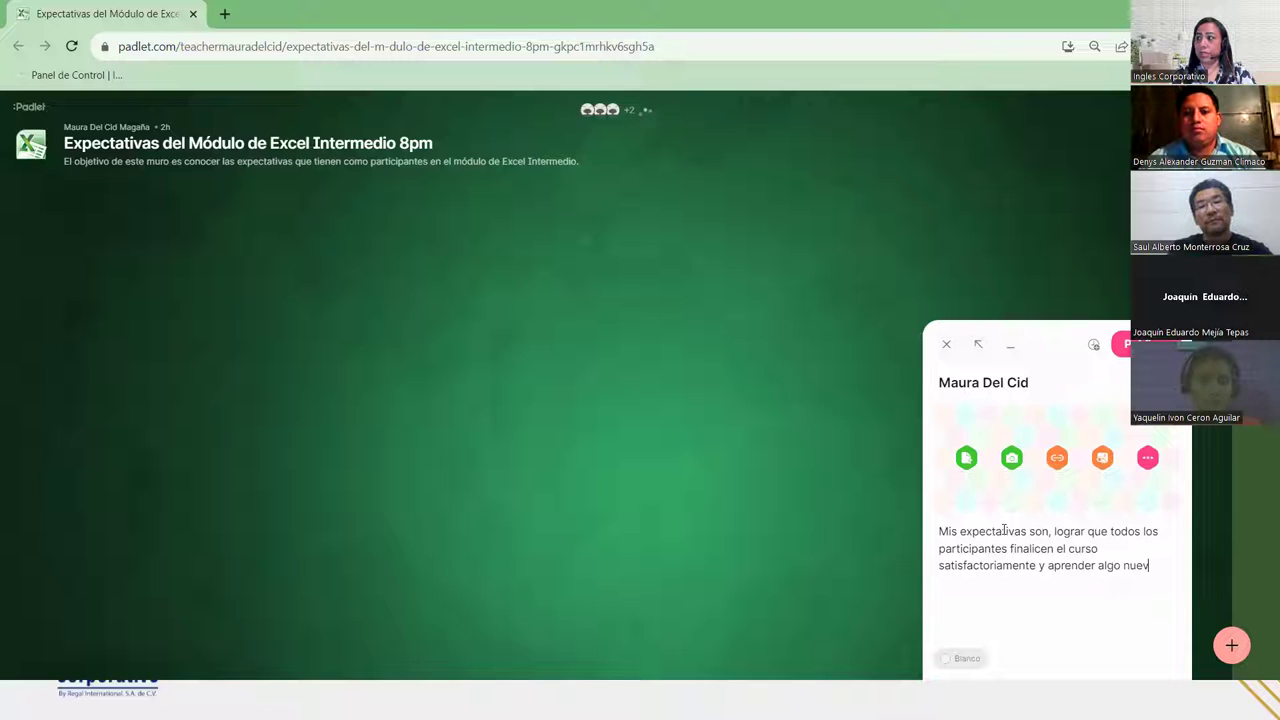
{"action": "type", "text": "."}
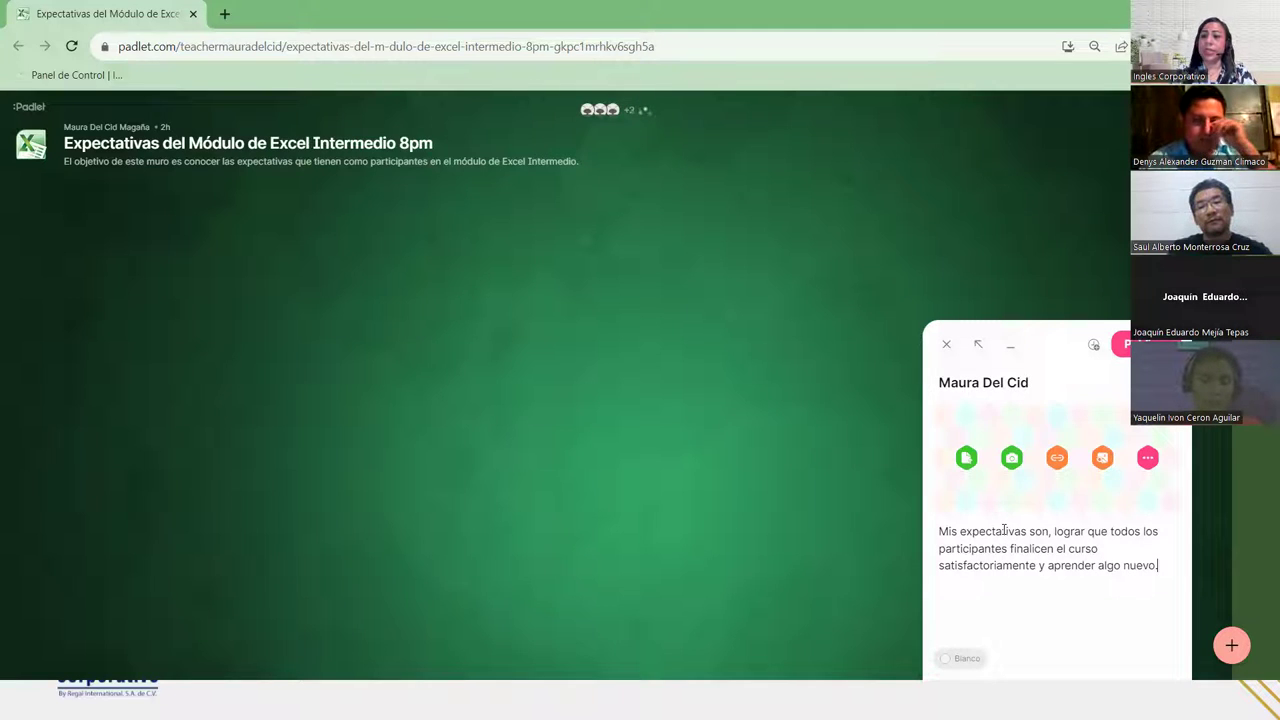
{"action": "left_click", "coordinate": [1108, 457]}
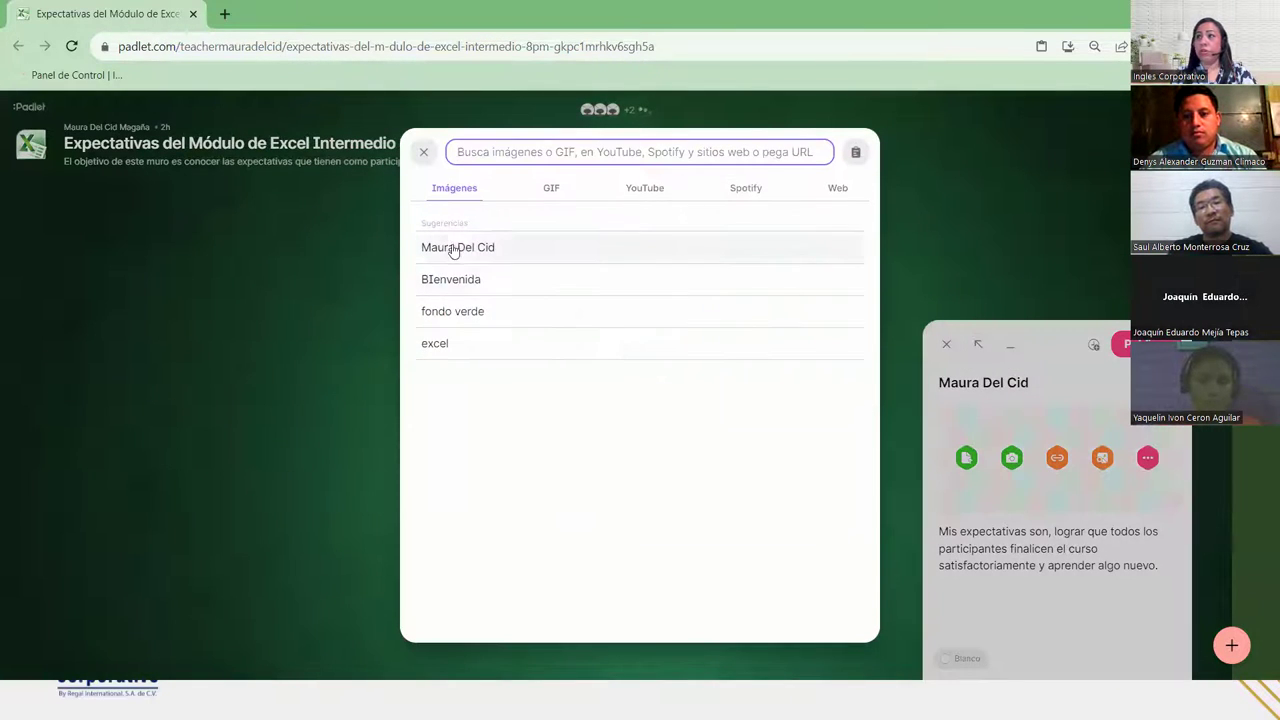
Step: Attach the cursive 'Bienvenidos' image from the 'BIenvenida' search and publish the post
{"action": "left_click", "coordinate": [462, 281]}
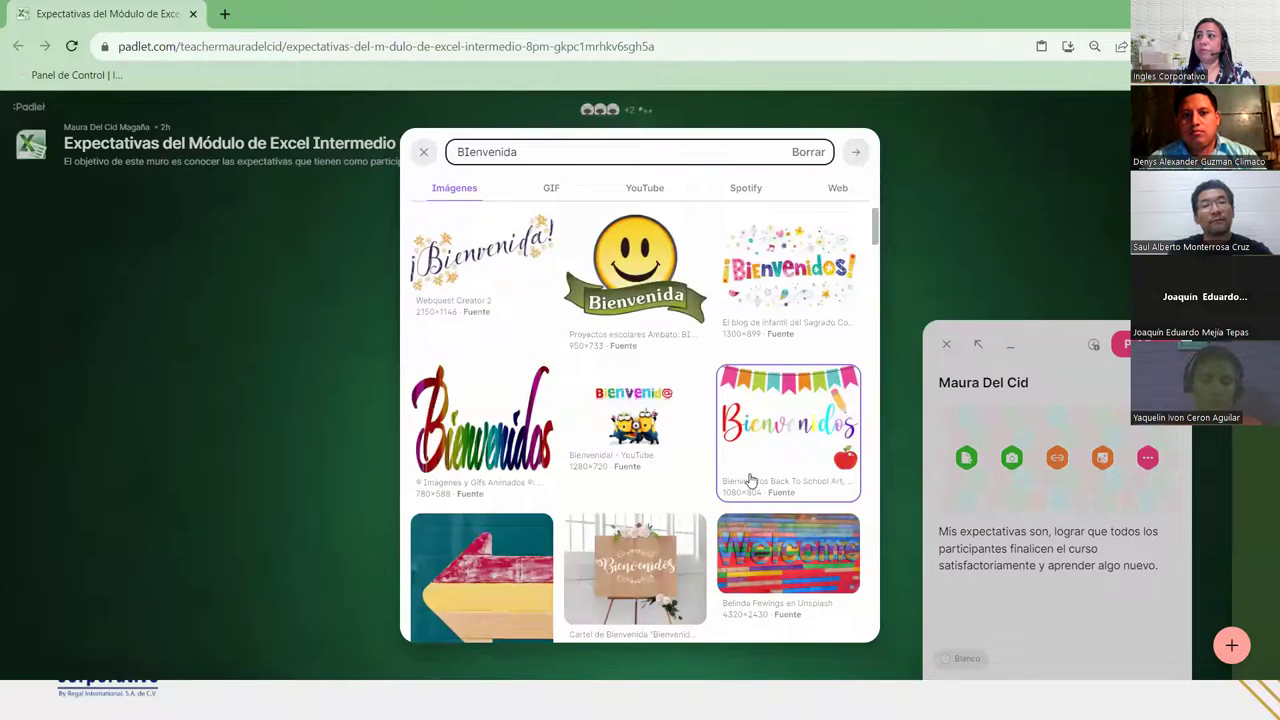
{"action": "scroll", "coordinate": [750, 481], "scroll_direction": "down", "scroll_amount": 5}
{"action": "scroll", "coordinate": [750, 481], "scroll_direction": "down", "scroll_amount": 5}
{"action": "scroll", "coordinate": [750, 481], "scroll_direction": "down", "scroll_amount": 3}
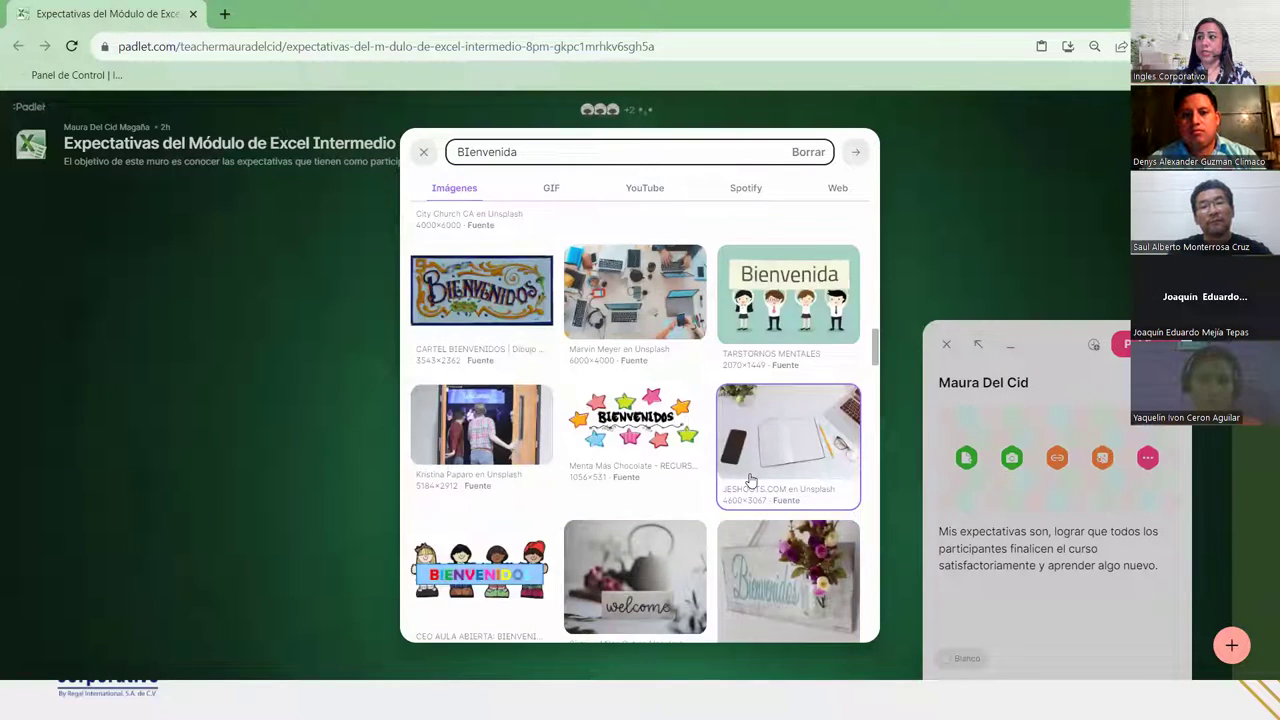
{"action": "scroll", "coordinate": [750, 481], "scroll_direction": "down", "scroll_amount": 5}
{"action": "scroll", "coordinate": [750, 481], "scroll_direction": "down", "scroll_amount": 2}
{"action": "scroll", "coordinate": [750, 481], "scroll_direction": "down", "scroll_amount": 2}
{"action": "scroll", "coordinate": [750, 481], "scroll_direction": "down", "scroll_amount": 3}
{"action": "scroll", "coordinate": [750, 481], "scroll_direction": "down", "scroll_amount": 3}
{"action": "scroll", "coordinate": [750, 481], "scroll_direction": "down", "scroll_amount": 3}
{"action": "scroll", "coordinate": [750, 481], "scroll_direction": "down", "scroll_amount": 3}
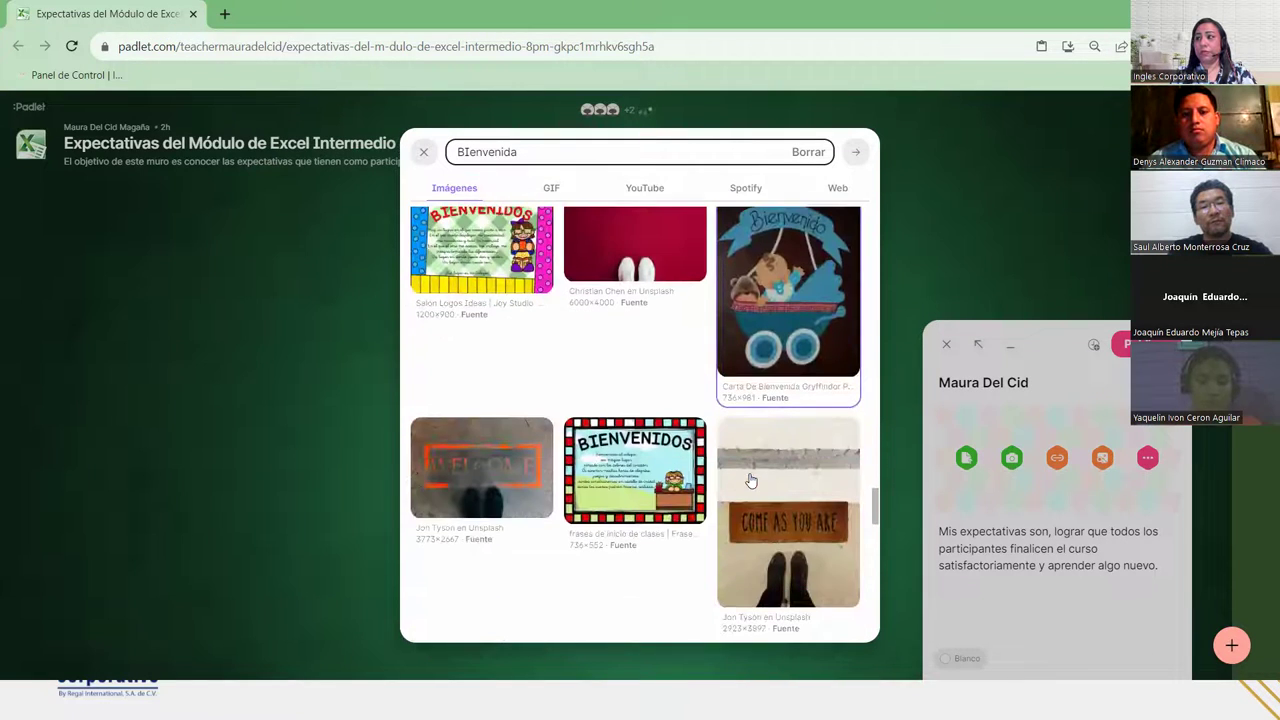
{"action": "scroll", "coordinate": [750, 481], "scroll_direction": "down", "scroll_amount": 4}
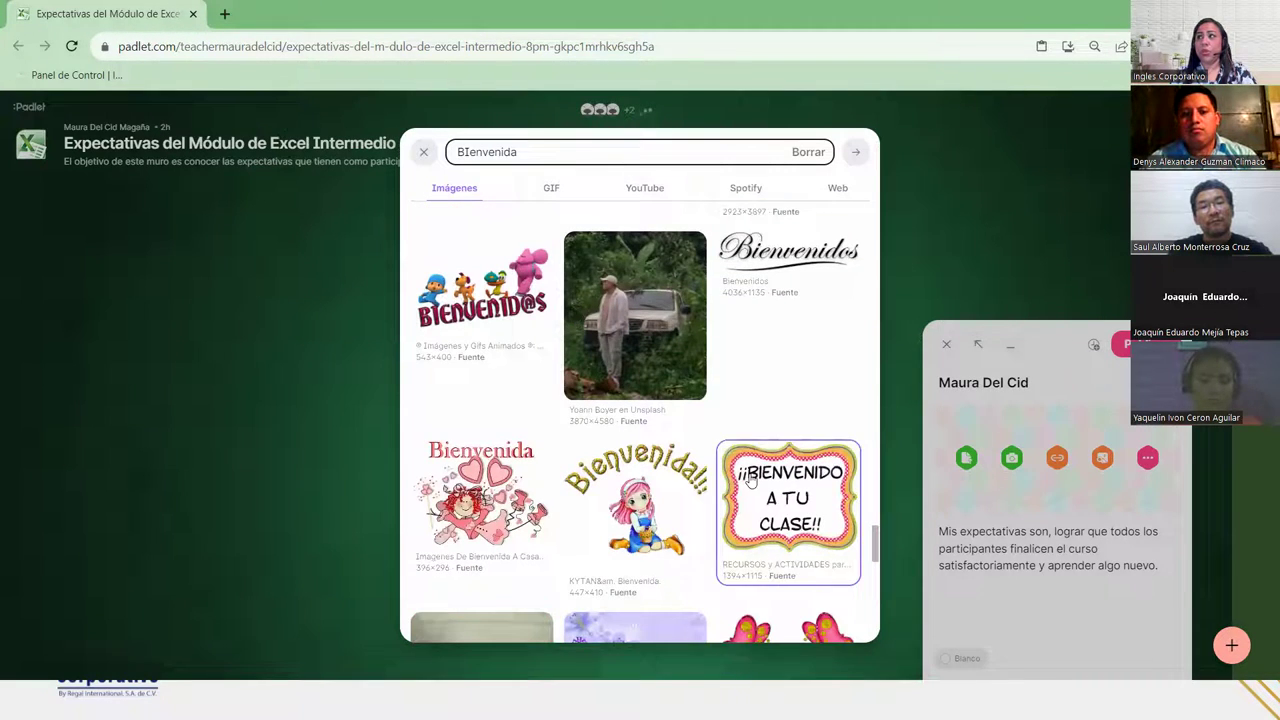
{"action": "left_click", "coordinate": [803, 250]}
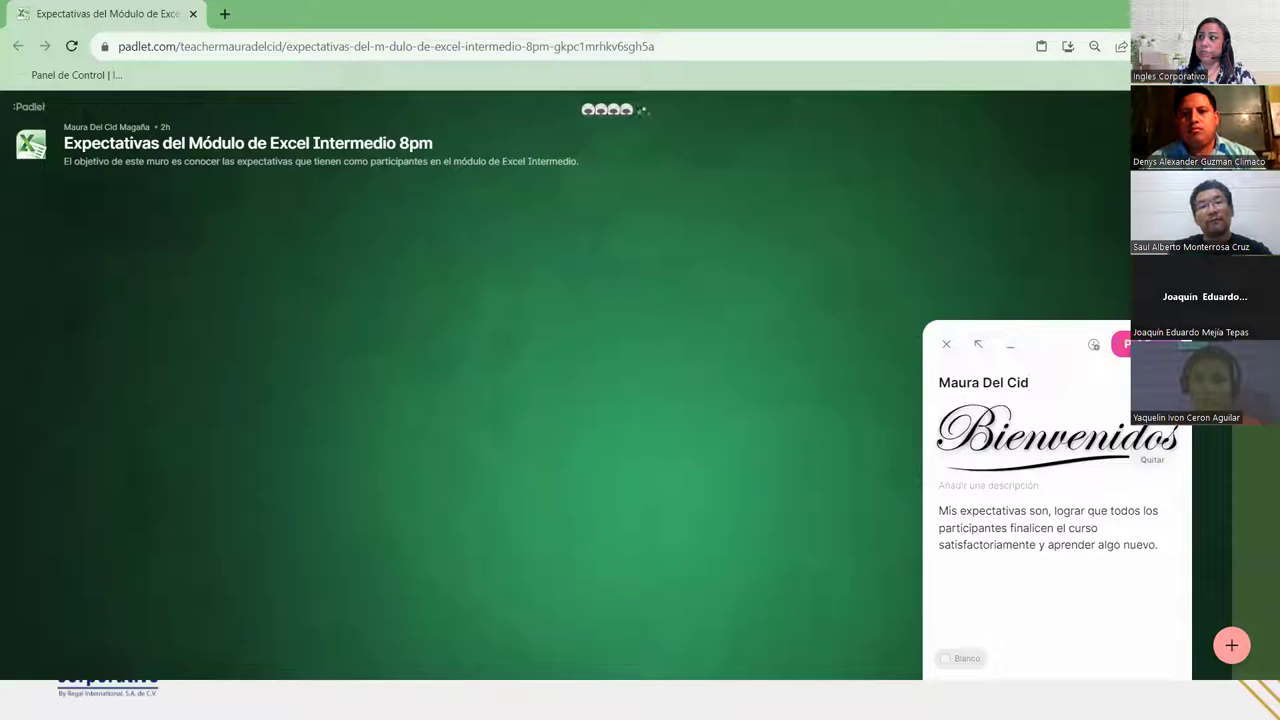
{"action": "left_click", "coordinate": [1120, 343]}
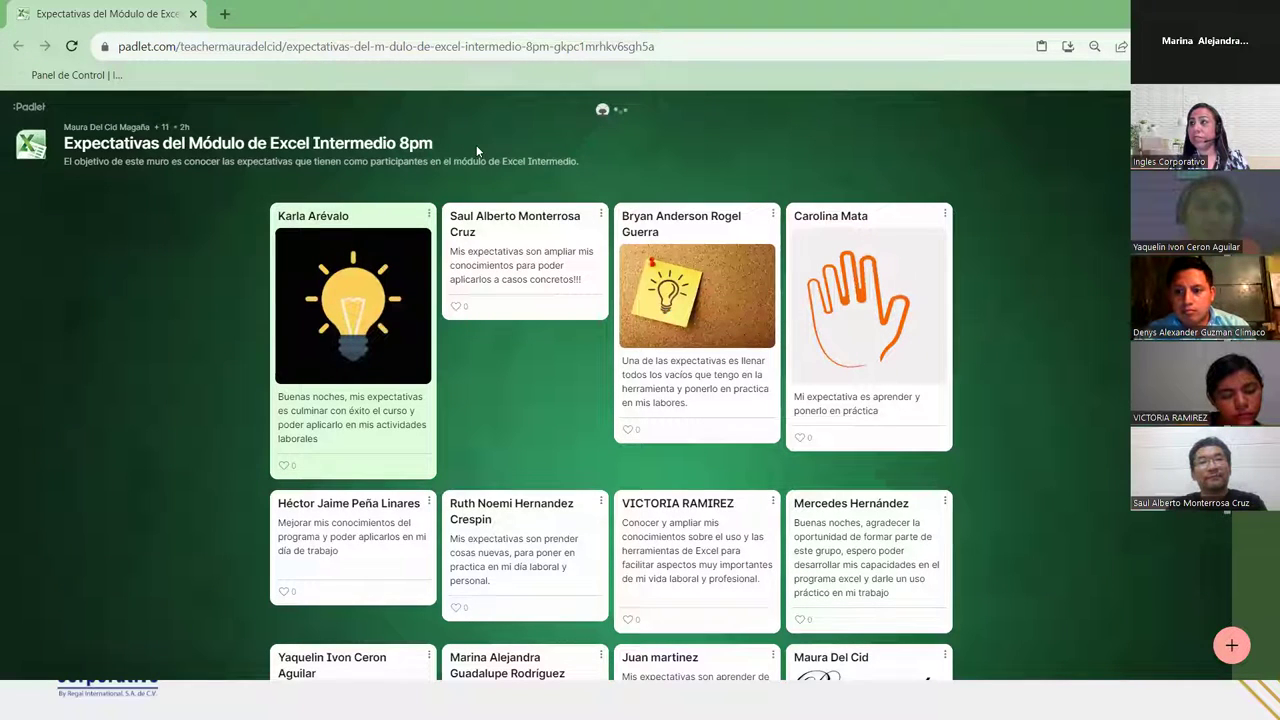
Step: After reviewing the participants' expectation cards, bring up the Zoom video gallery with Alt+F2
{"action": "key", "text": "alt+F2"}
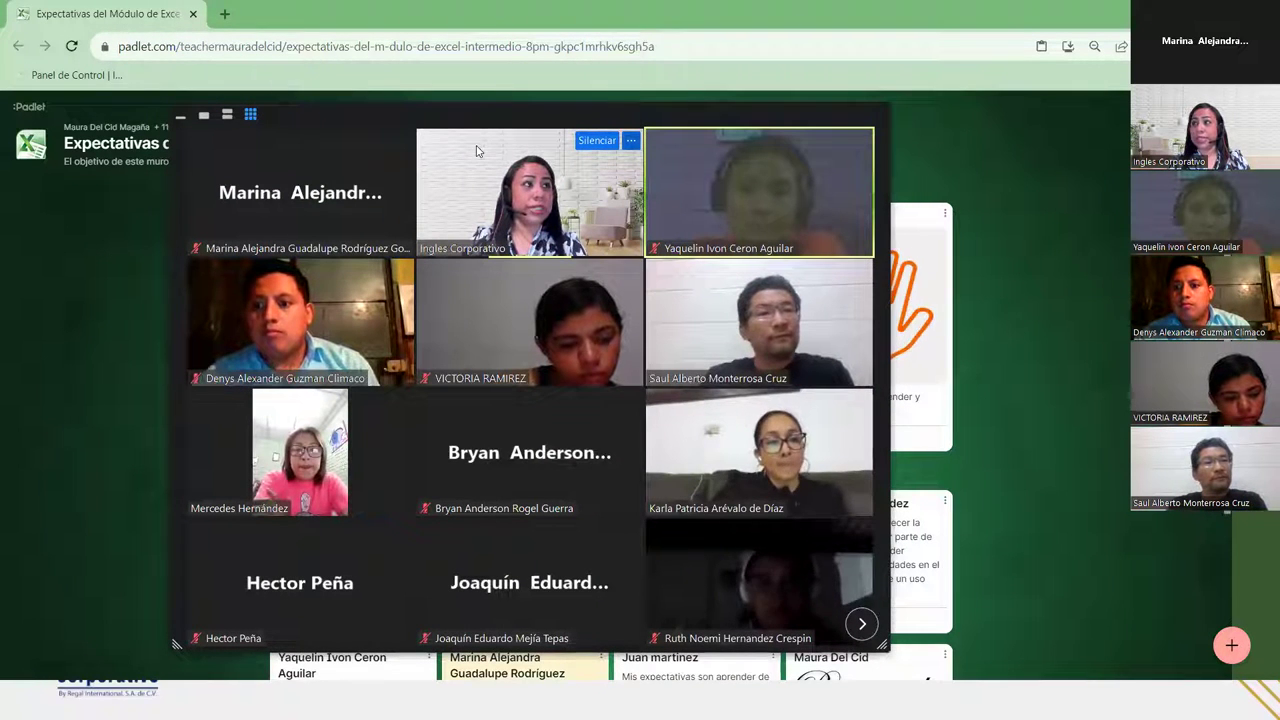
Step: Cancel renaming your own video tile, leaving the display name unchanged, and return to the Padlet wall
{"action": "right_click", "coordinate": [476, 150]}
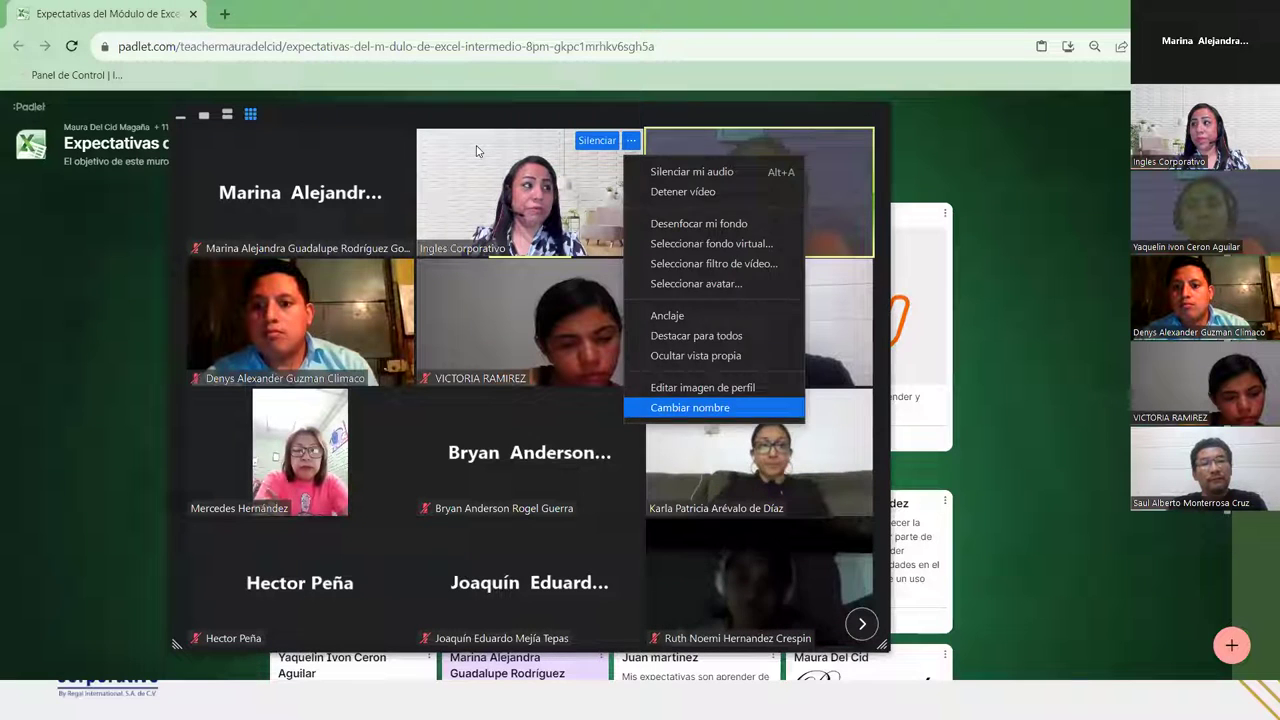
{"action": "key", "text": "Escape"}
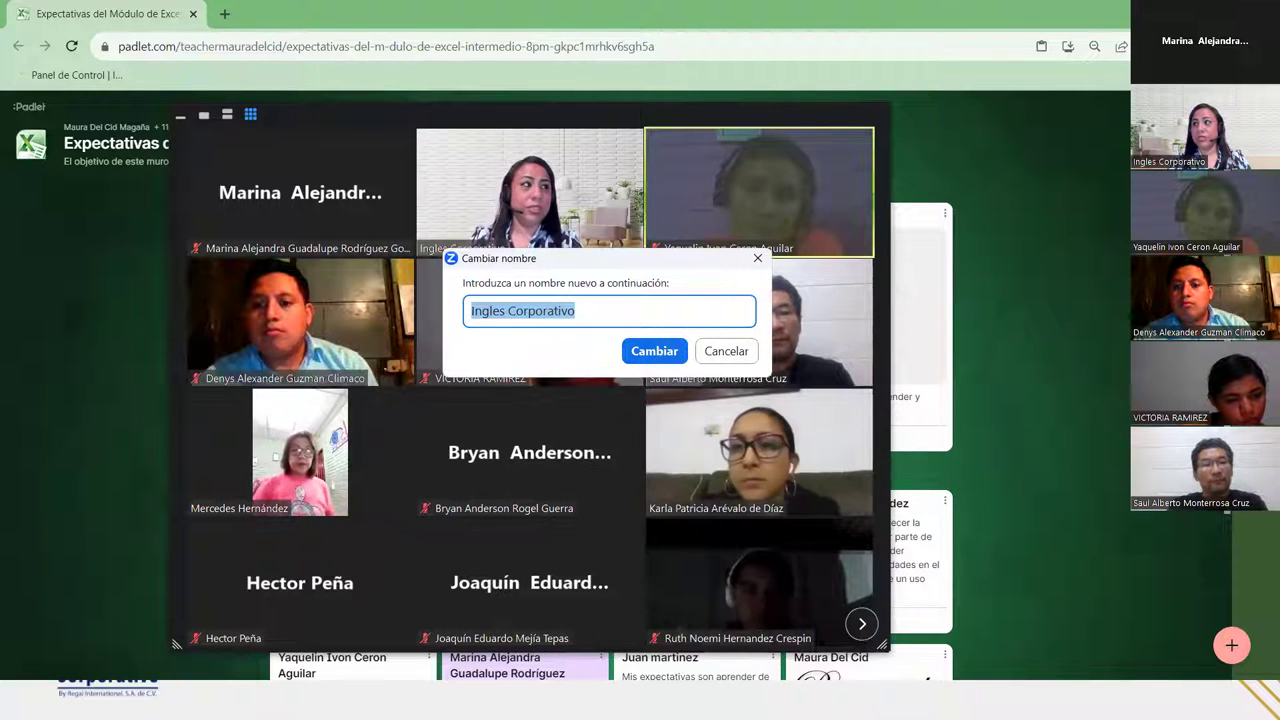
{"action": "left_click", "coordinate": [758, 258]}
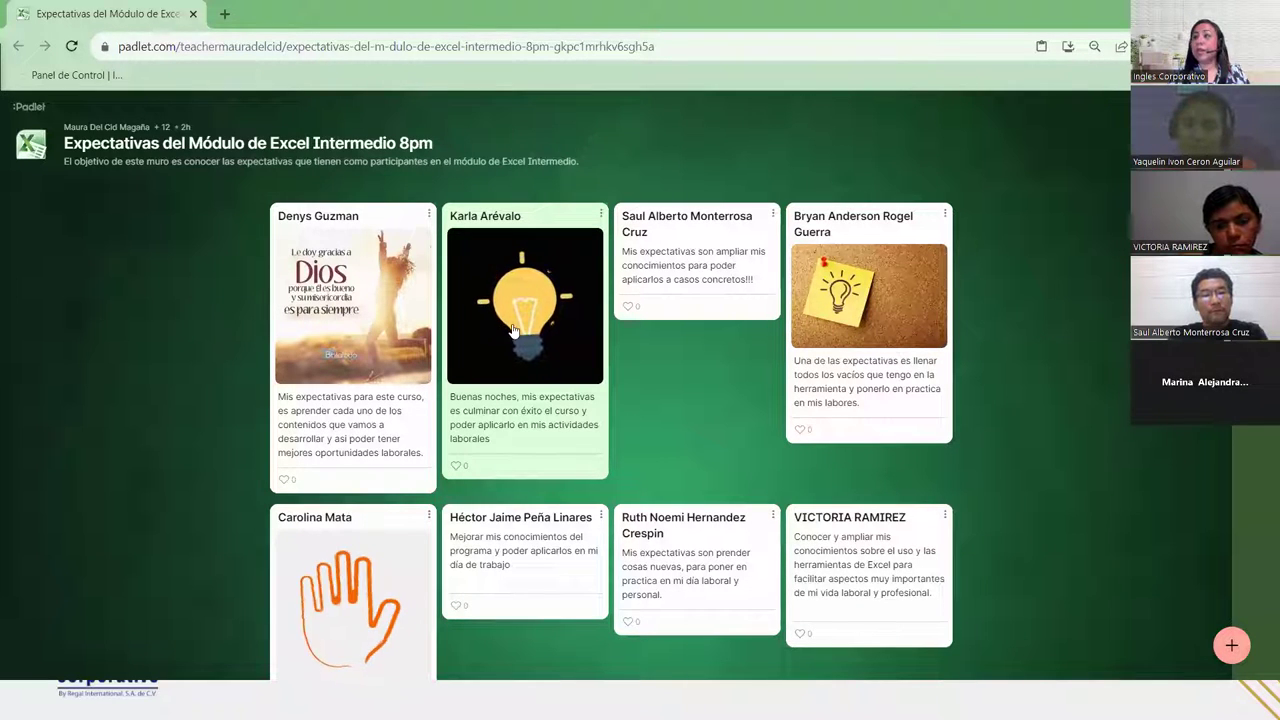
Step: Like the host's Bienvenidos welcome card at the bottom of the Padlet board
{"action": "scroll", "coordinate": [1046, 505], "scroll_direction": "down", "scroll_amount": 5}
{"action": "scroll", "coordinate": [1046, 509], "scroll_direction": "down", "scroll_amount": 1}
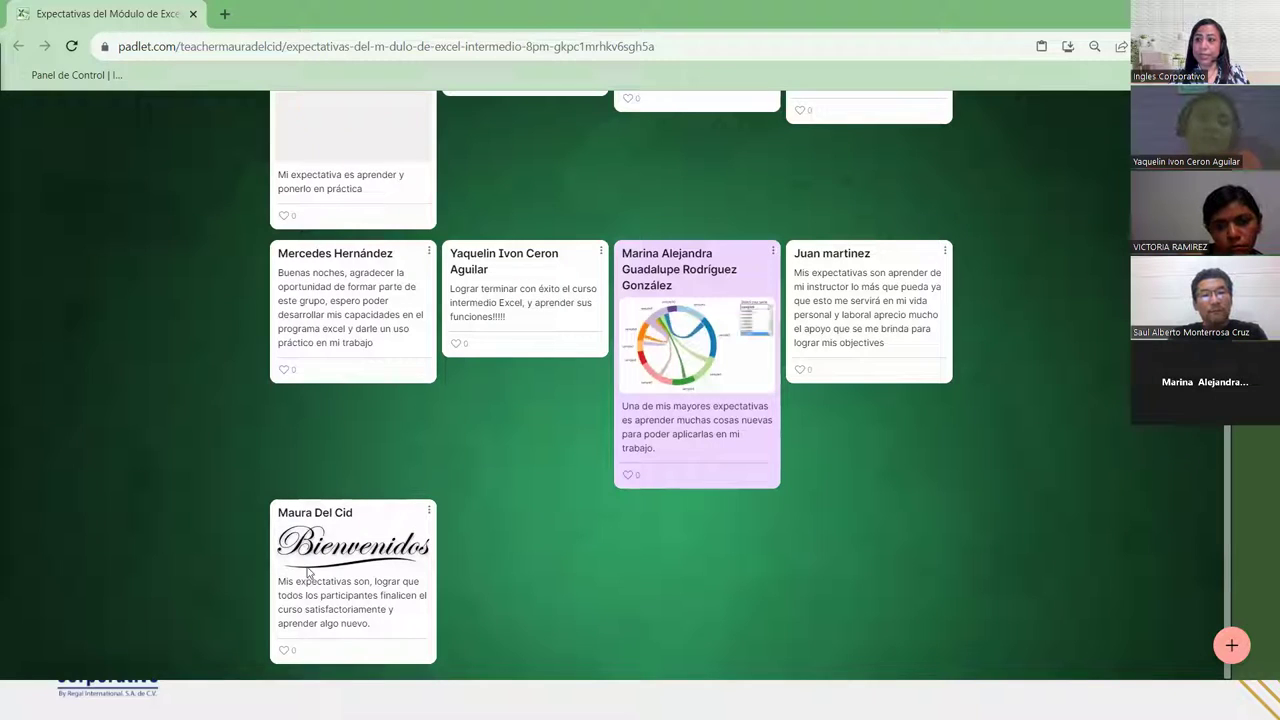
{"action": "left_click", "coordinate": [284, 651]}
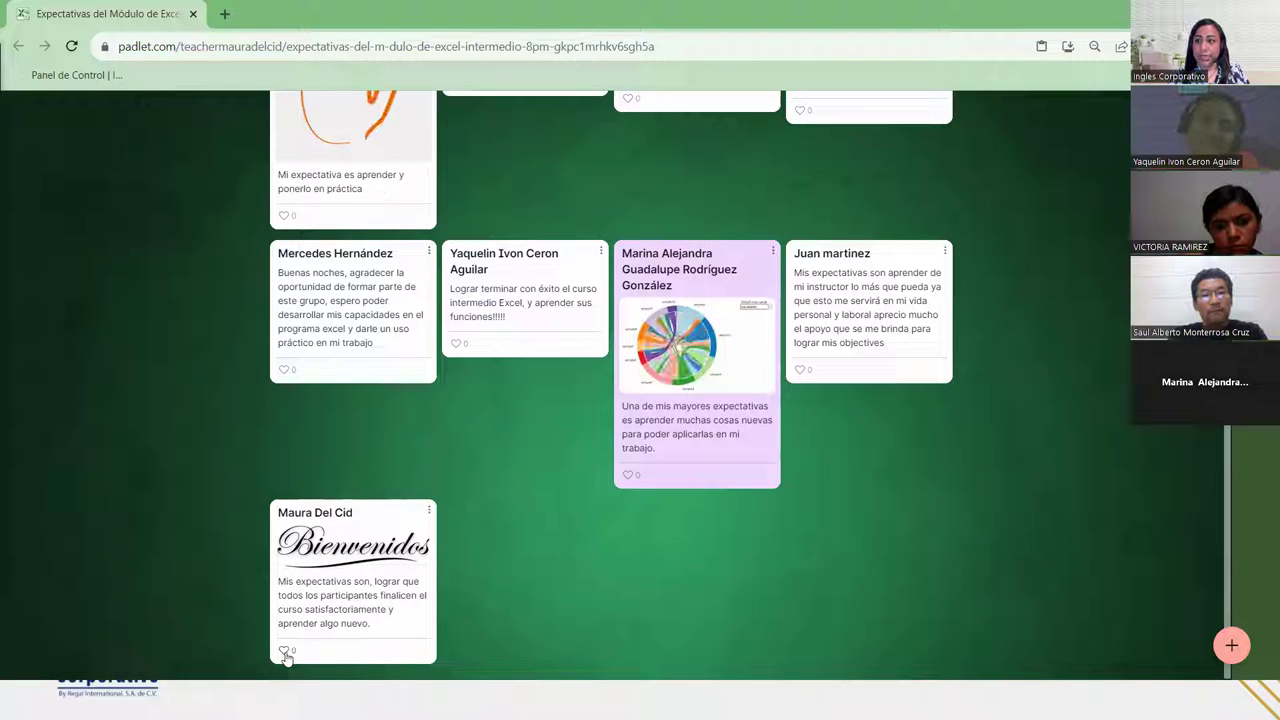
{"action": "scroll", "coordinate": [874, 451], "scroll_direction": "up", "scroll_amount": 1}
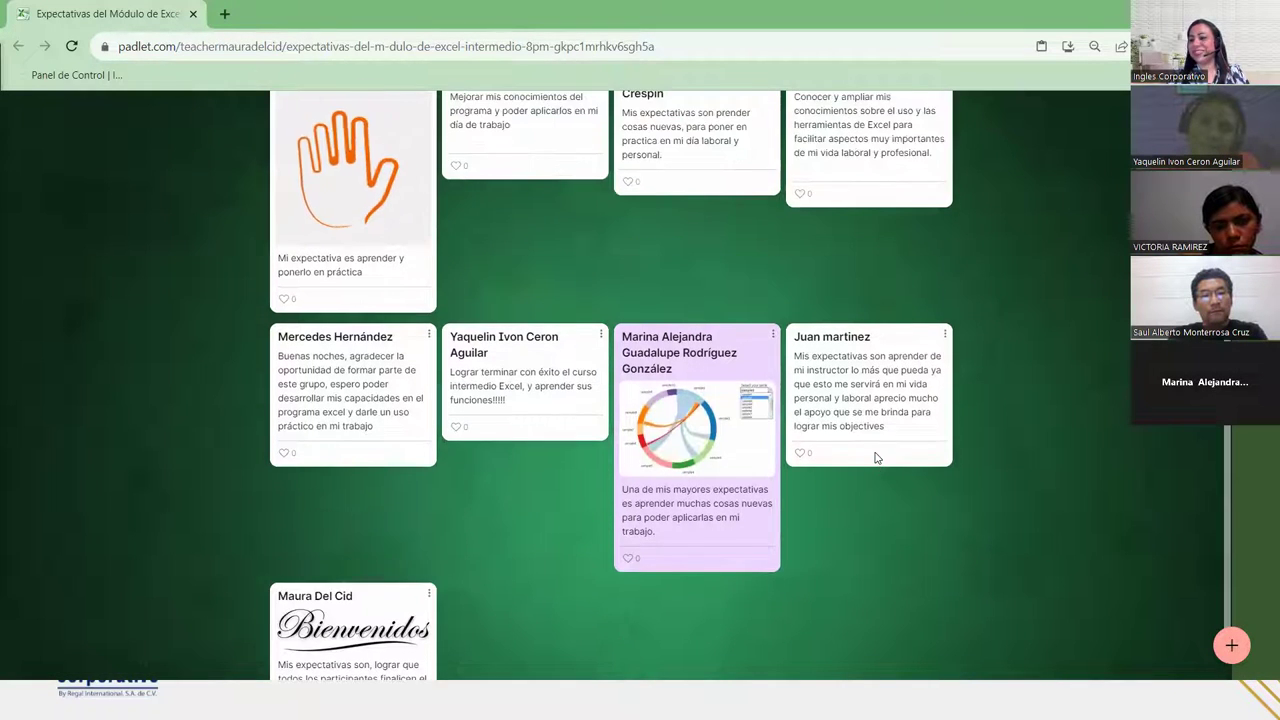
{"action": "scroll", "coordinate": [874, 460], "scroll_direction": "down", "scroll_amount": 1}
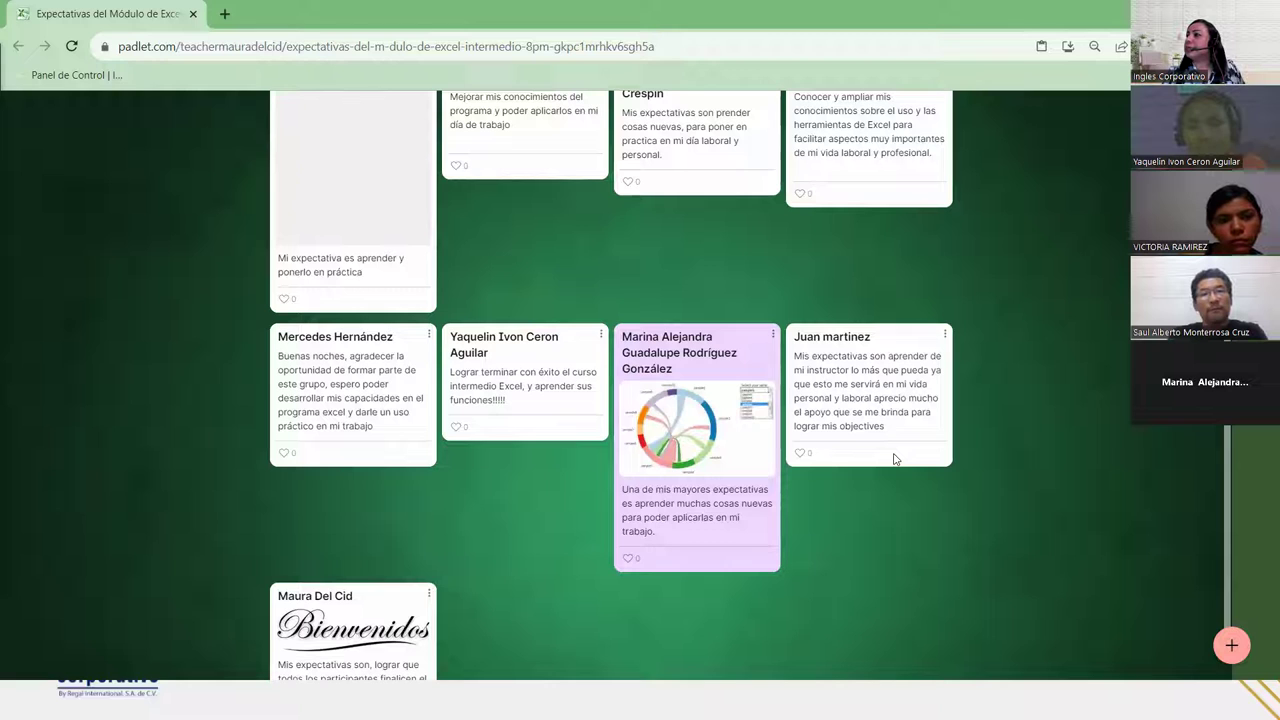
Step: Like the posts about learning from the instructor, the chord chart, finishing Excel, and thanking the group
{"action": "left_click", "coordinate": [799, 455]}
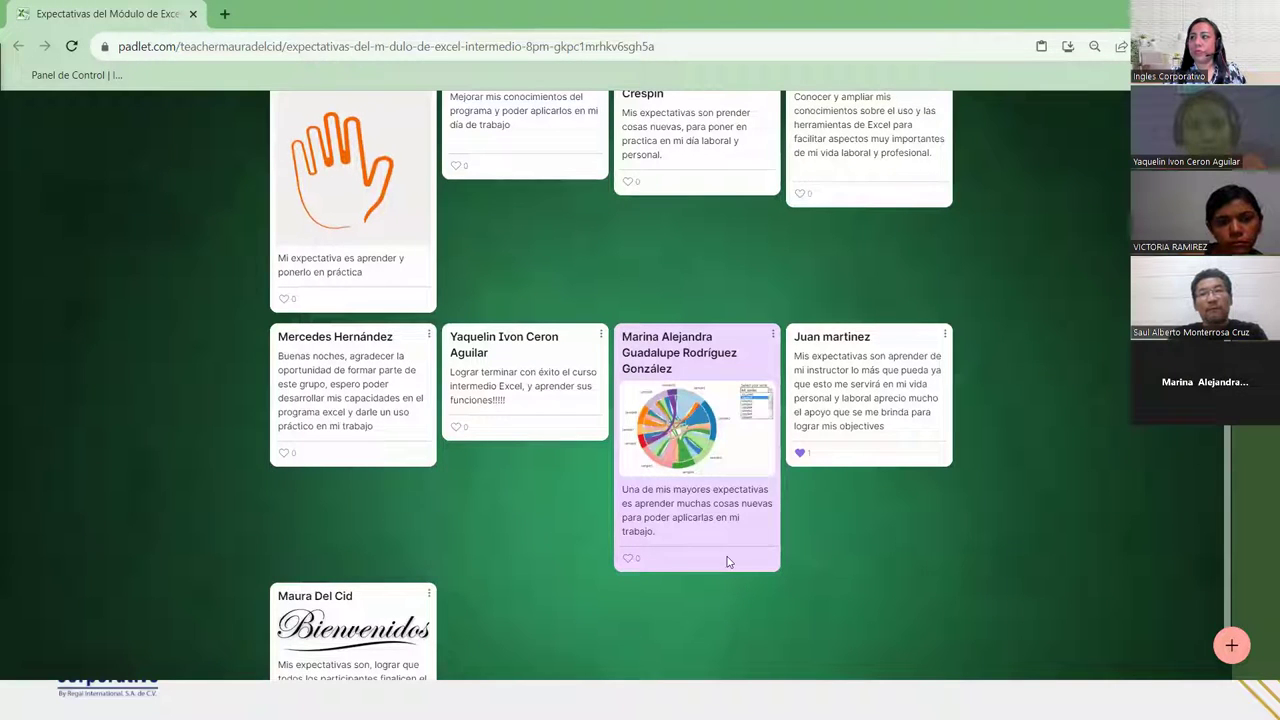
{"action": "left_click", "coordinate": [629, 560]}
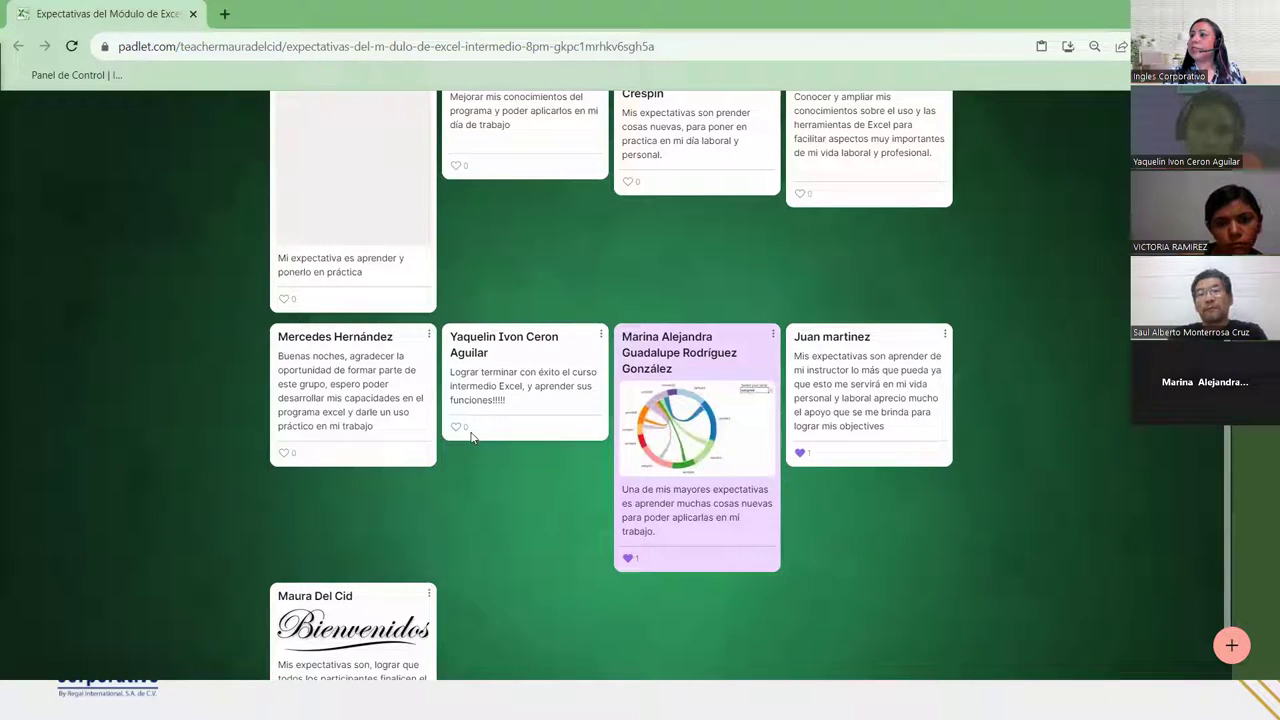
{"action": "left_click", "coordinate": [460, 428]}
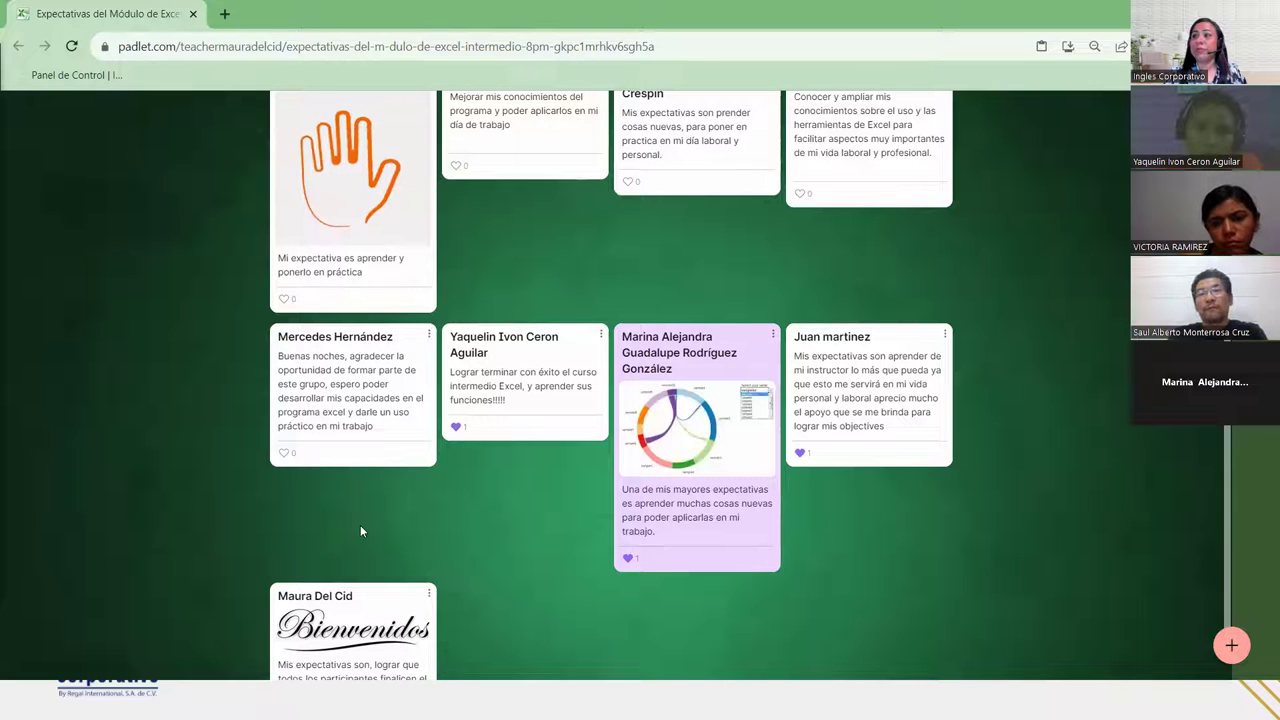
{"action": "left_click", "coordinate": [285, 451]}
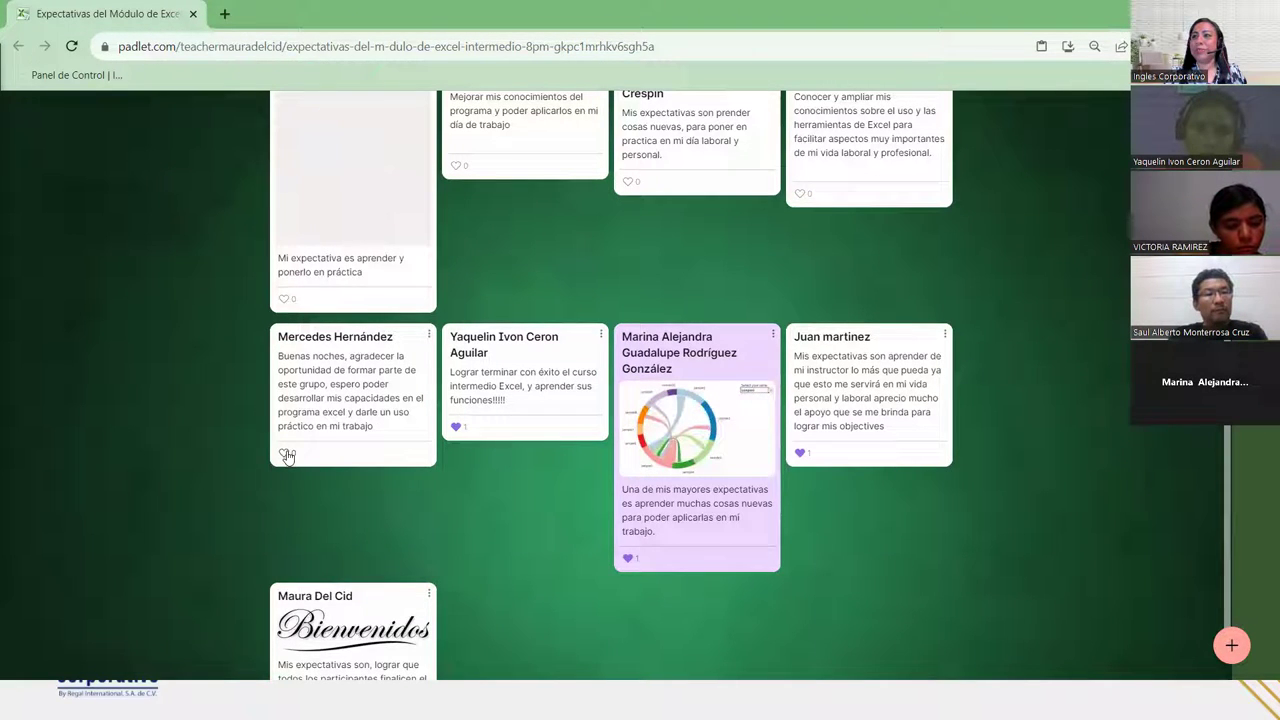
{"action": "scroll", "coordinate": [870, 457], "scroll_direction": "up", "scroll_amount": 3}
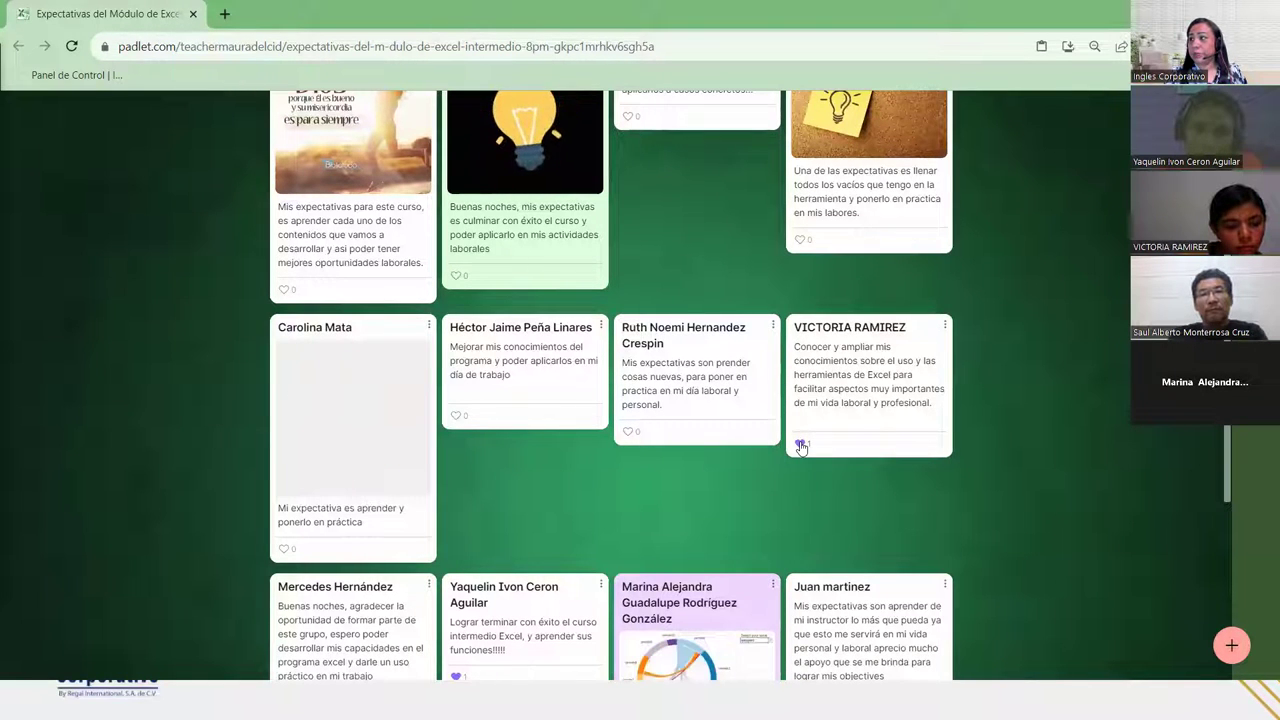
Step: Like the posts about learning new things, improving program knowledge, and the hand image
{"action": "left_click", "coordinate": [629, 432]}
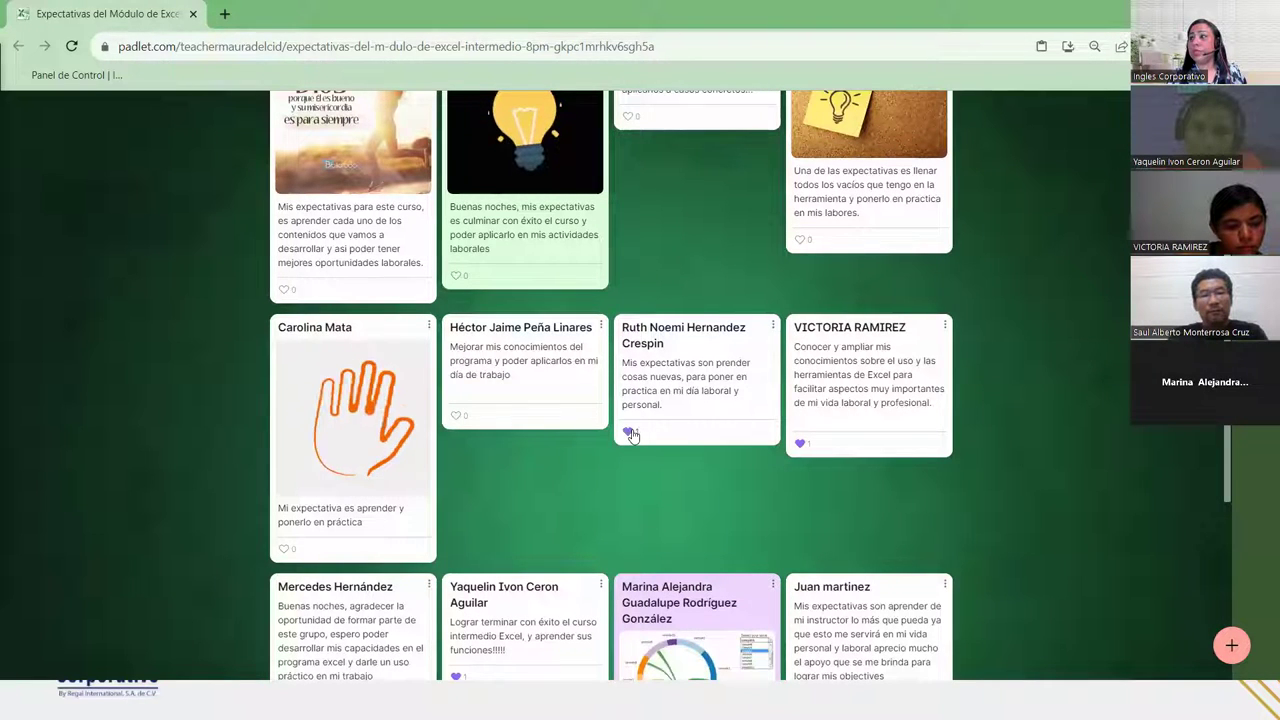
{"action": "left_click", "coordinate": [459, 415]}
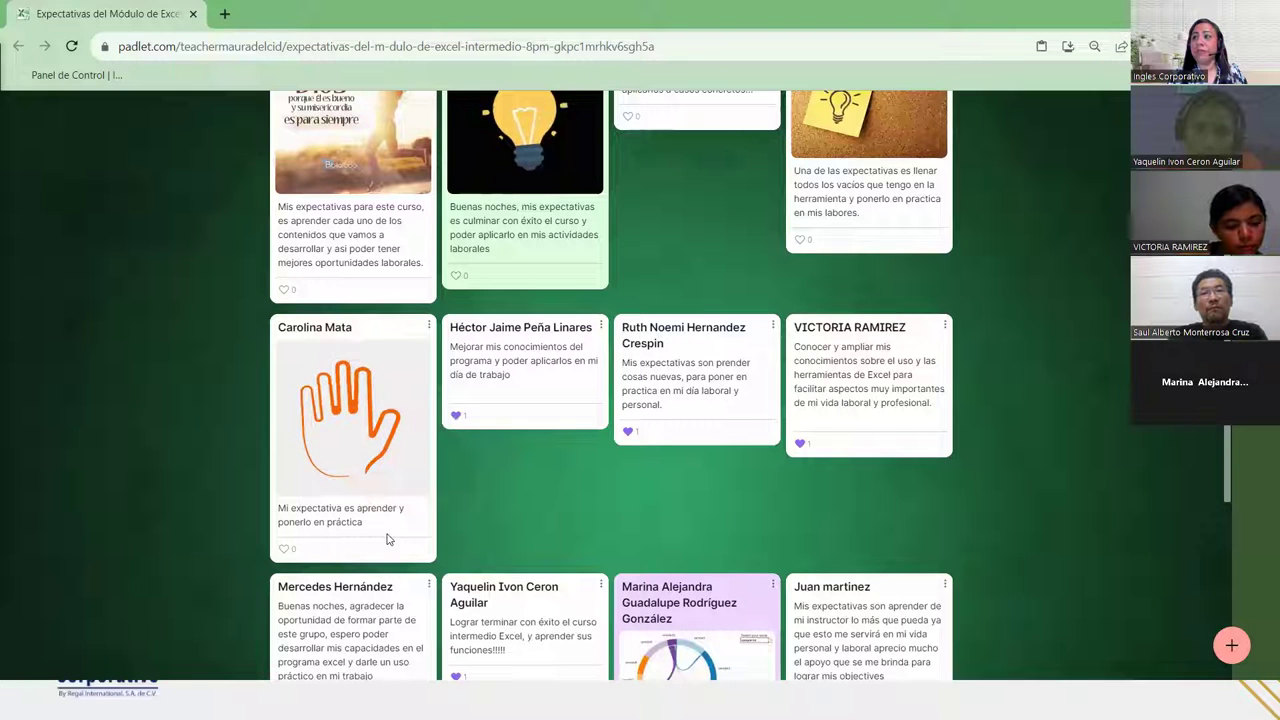
{"action": "left_click", "coordinate": [284, 548]}
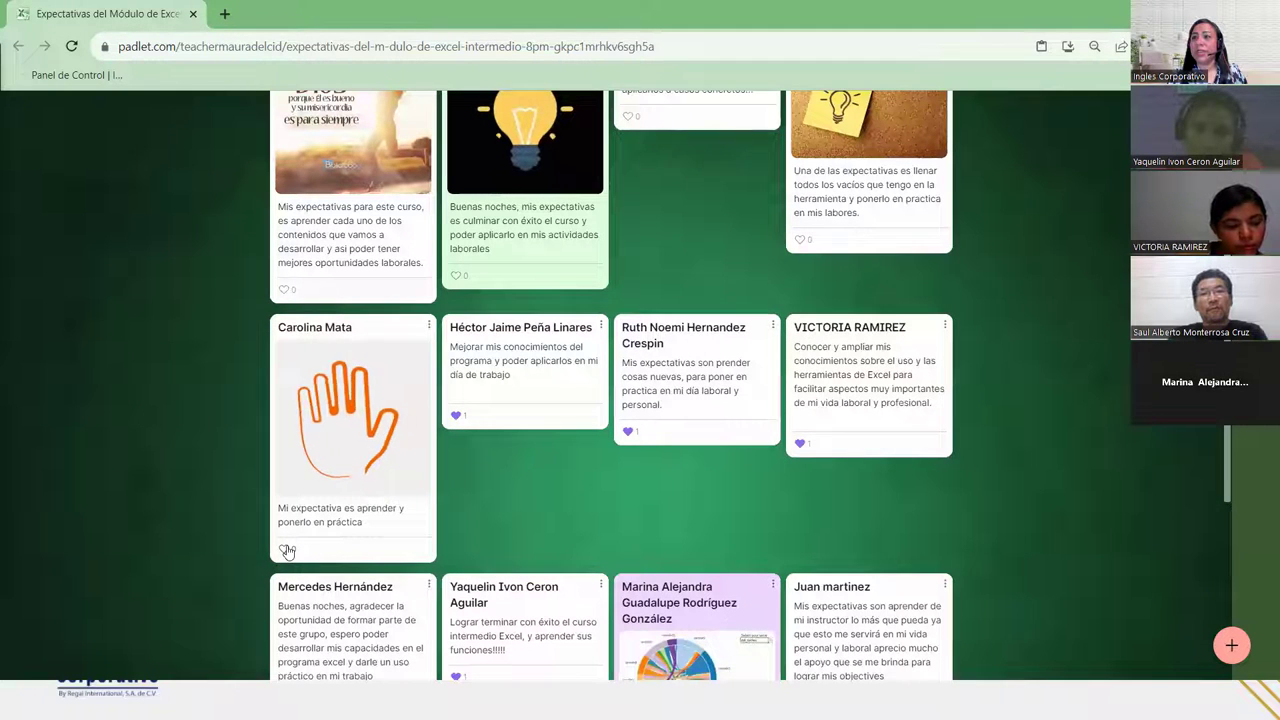
{"action": "scroll", "coordinate": [456, 511], "scroll_direction": "up", "scroll_amount": 2}
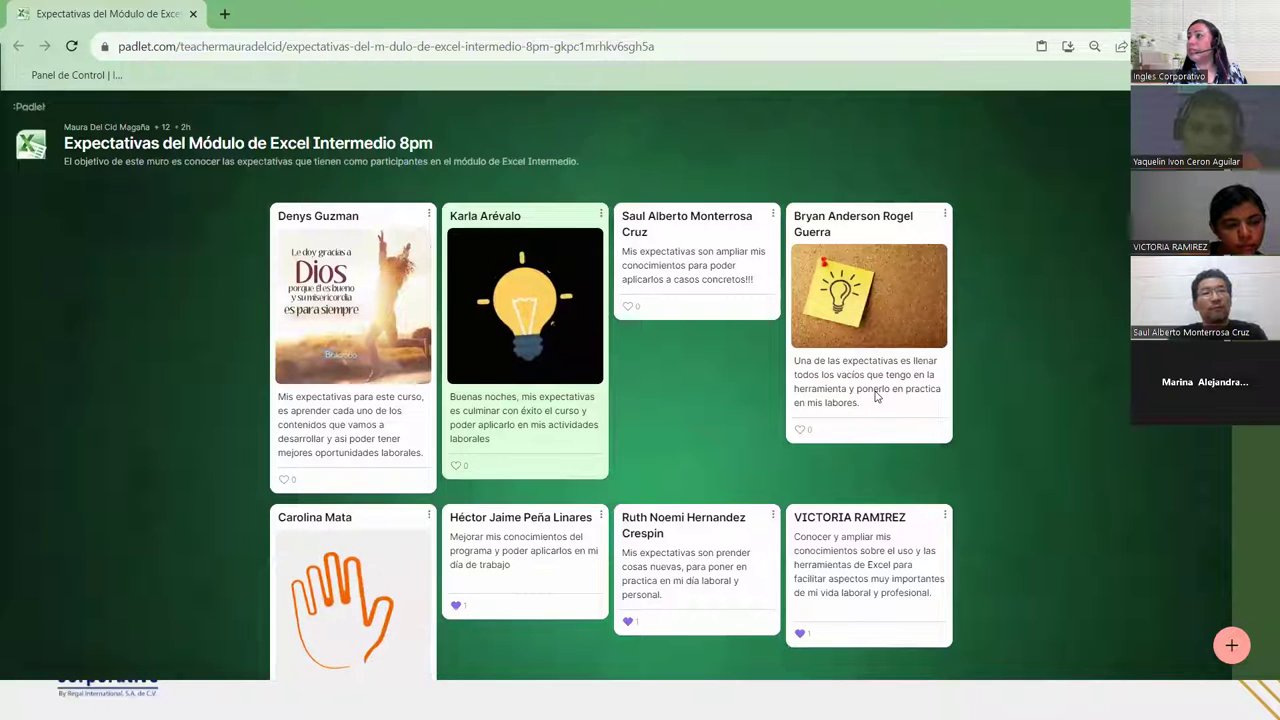
Step: Like the top-row posts: sticky-note lightbulb, concrete cases, lightbulb image, and the Dios image
{"action": "left_click", "coordinate": [801, 430]}
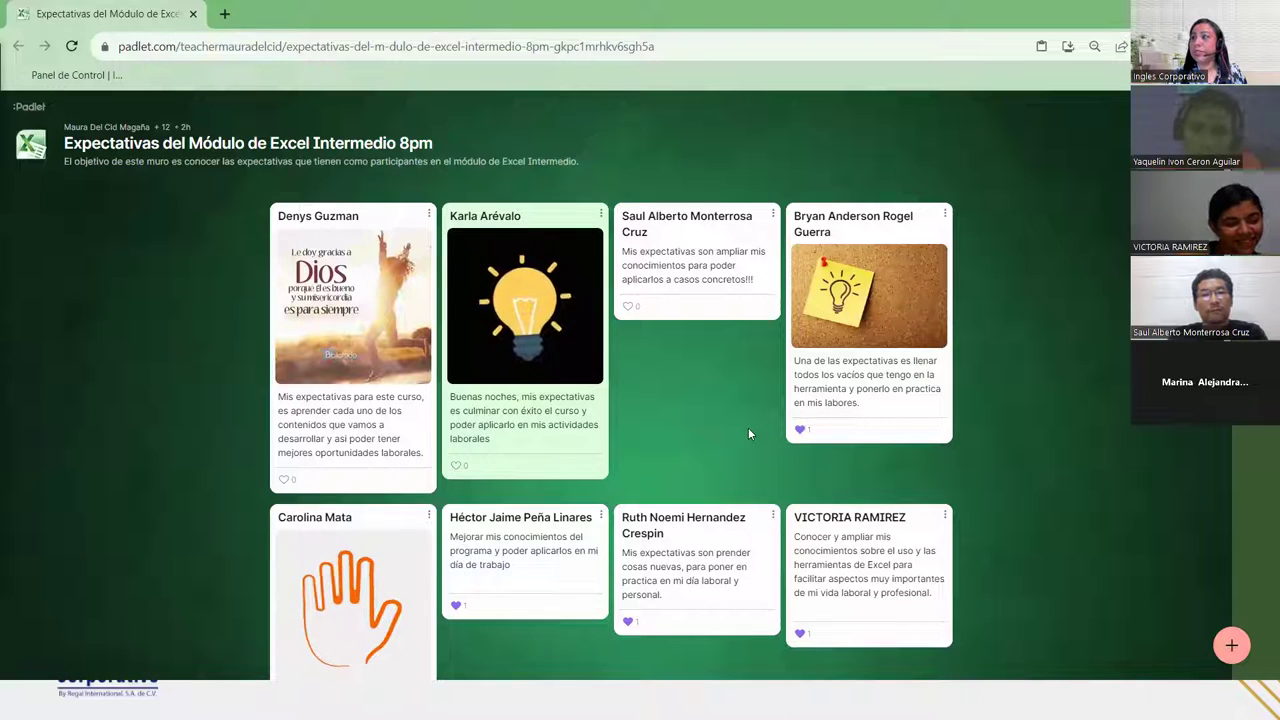
{"action": "left_click", "coordinate": [629, 308]}
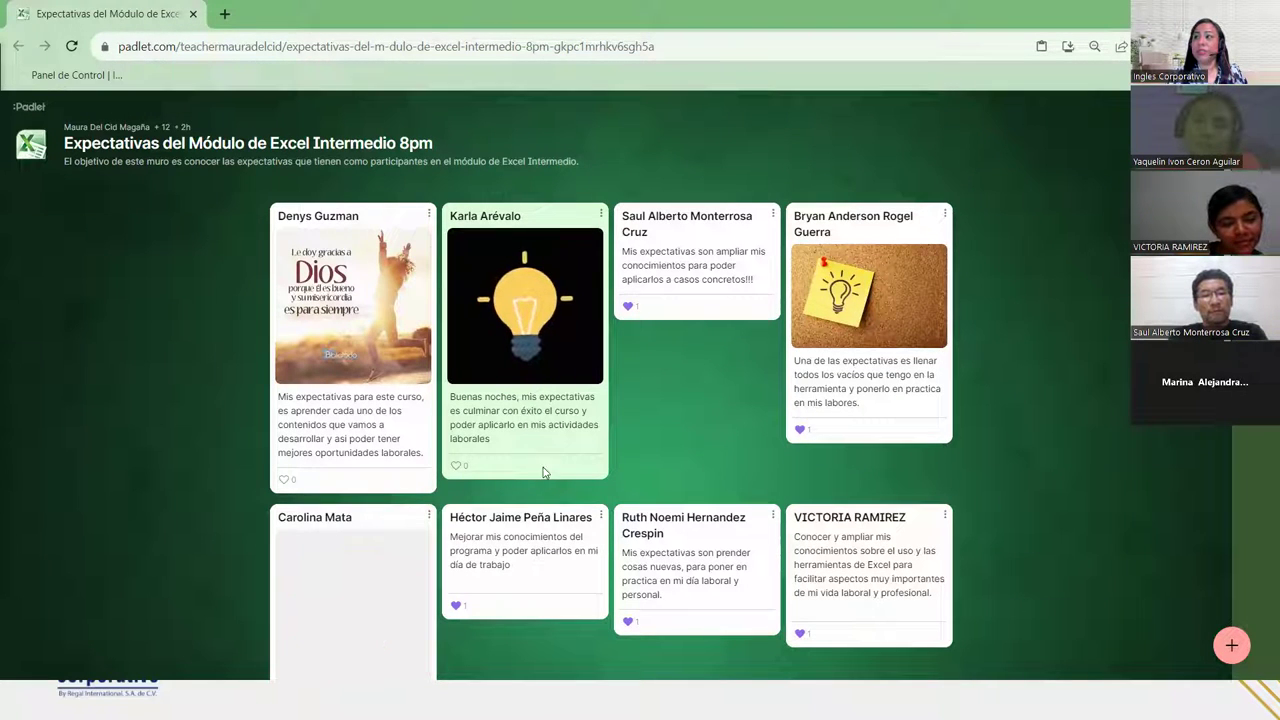
{"action": "left_click", "coordinate": [455, 467]}
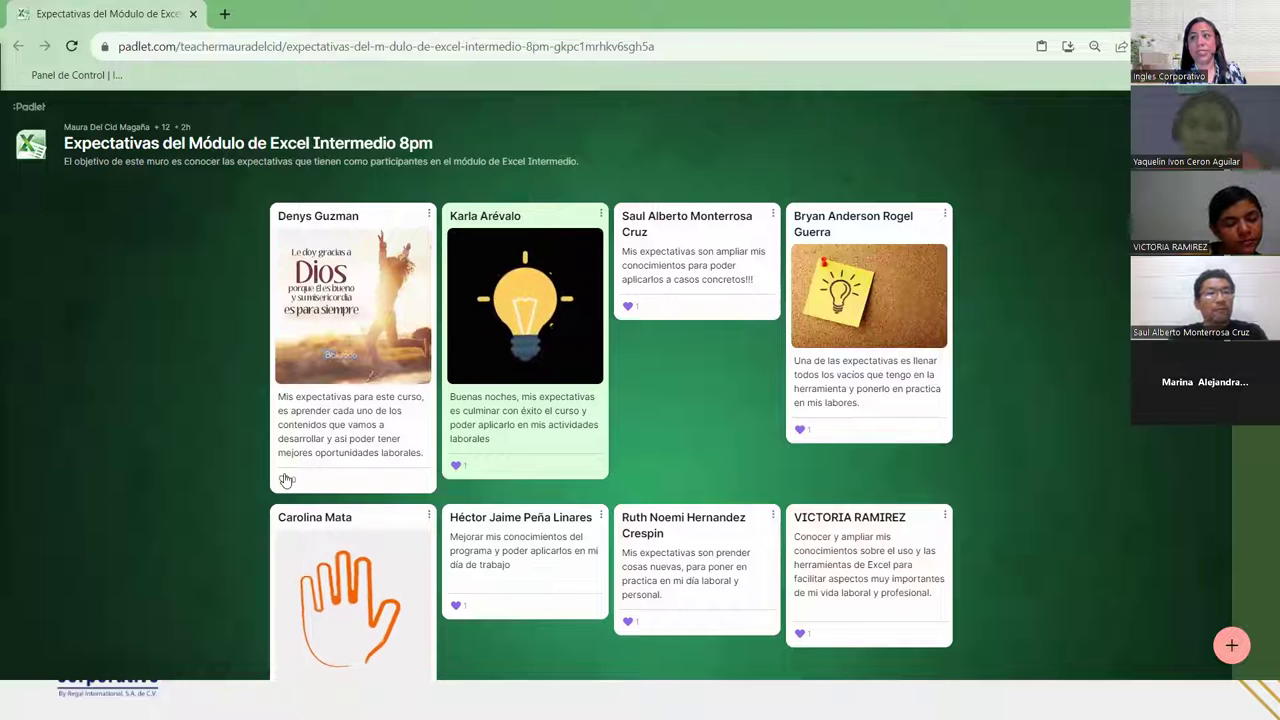
{"action": "left_click", "coordinate": [285, 480]}
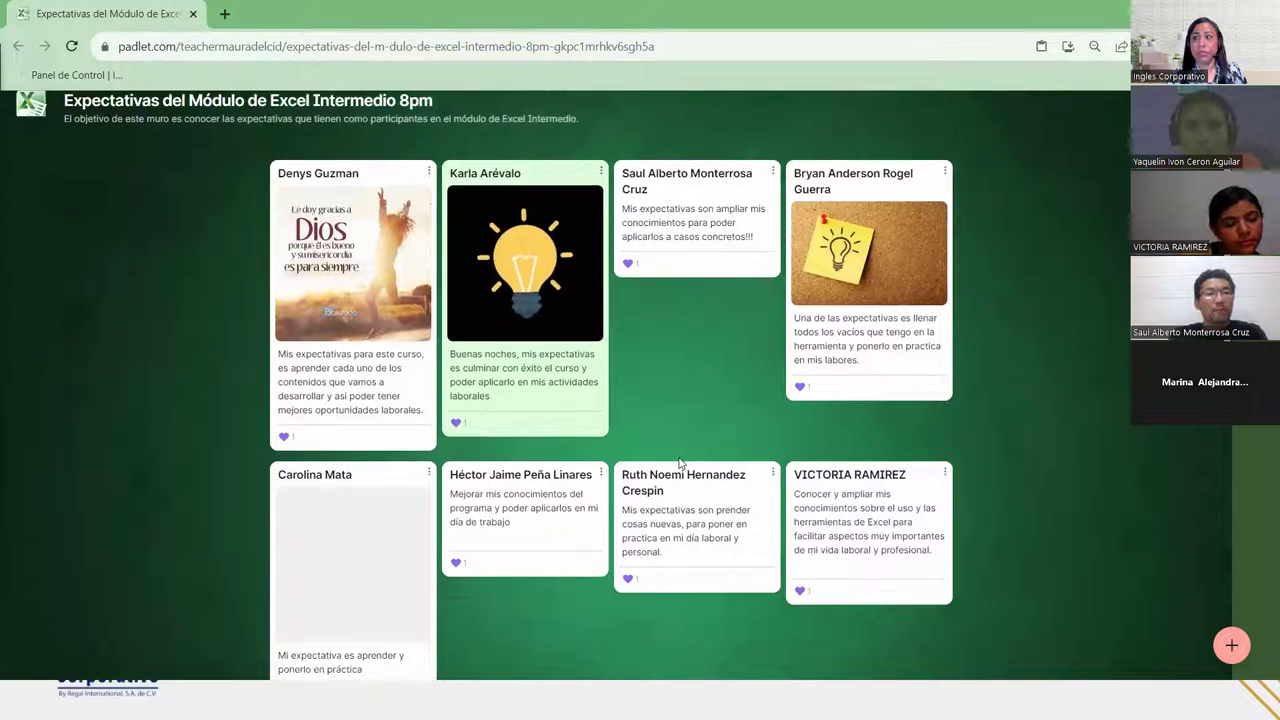
{"action": "scroll", "coordinate": [784, 540], "scroll_direction": "down", "scroll_amount": 5}
{"action": "scroll", "coordinate": [784, 540], "scroll_direction": "up", "scroll_amount": 5}
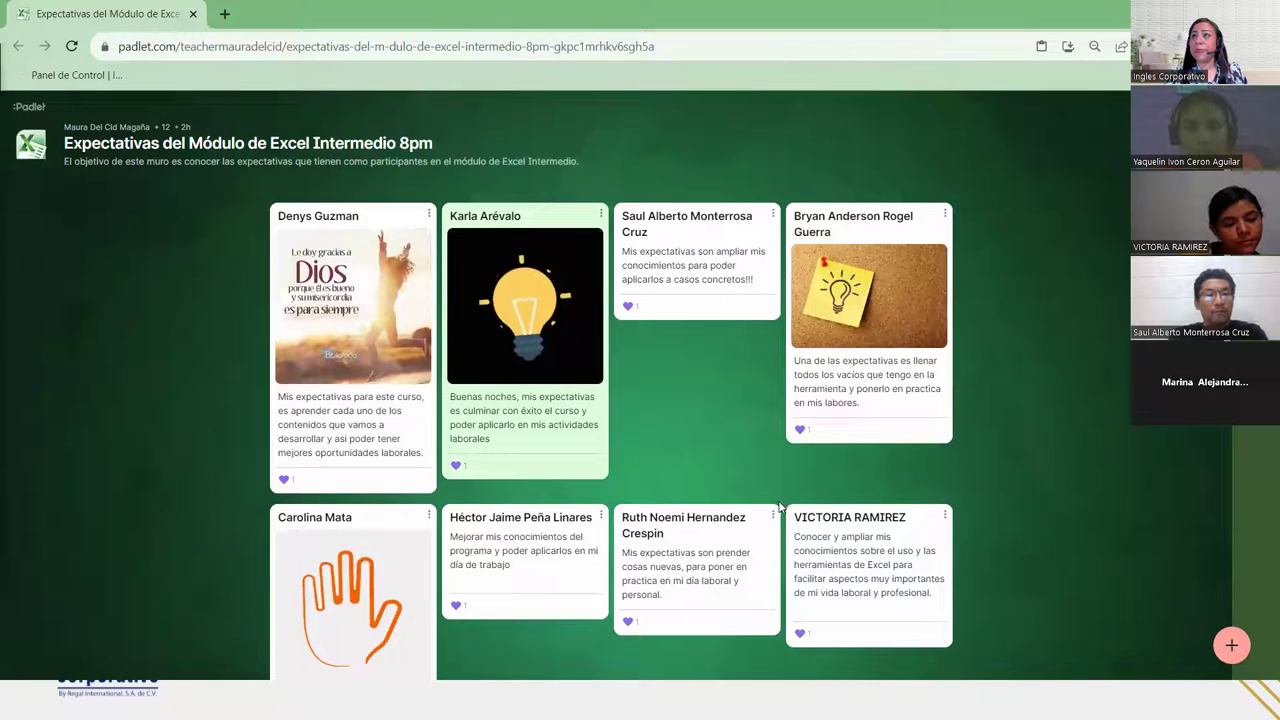
Step: Return to the slideshow and advance past SESIÓN 1 and the contents to OBJETIVO SESIÓN 1
{"action": "key", "text": "alt+Tab"}
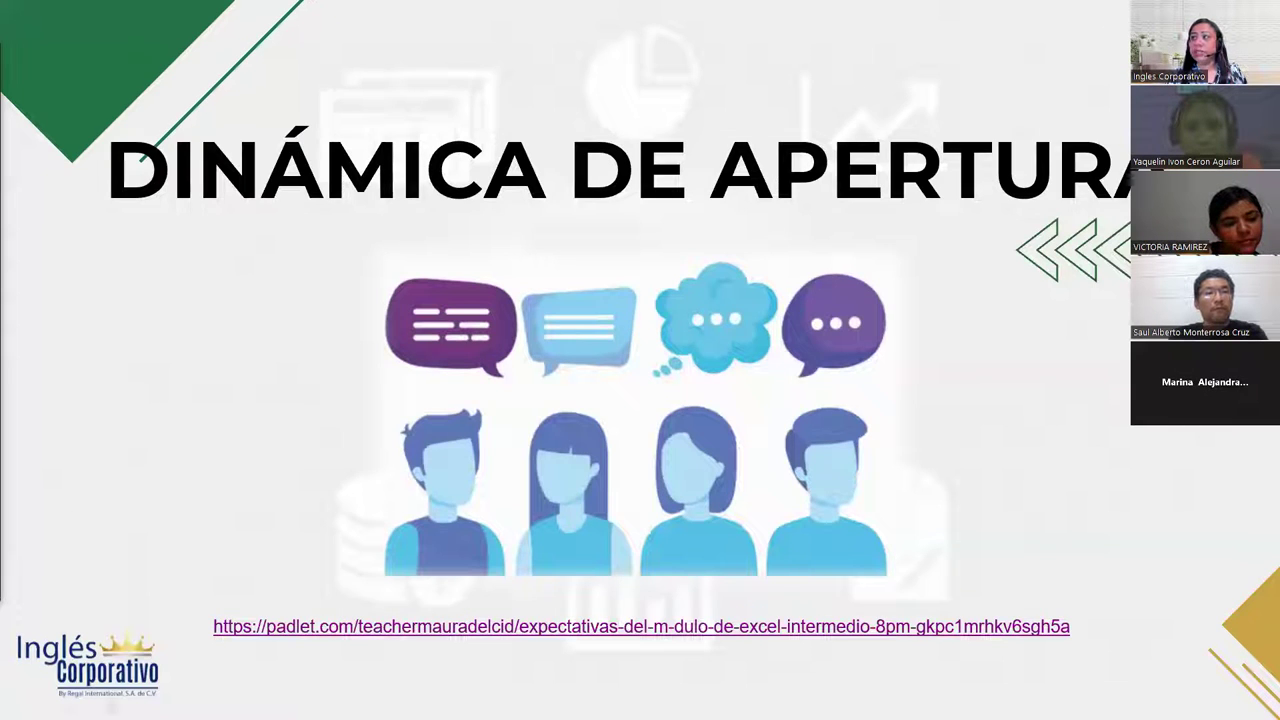
{"action": "key", "text": "Right"}
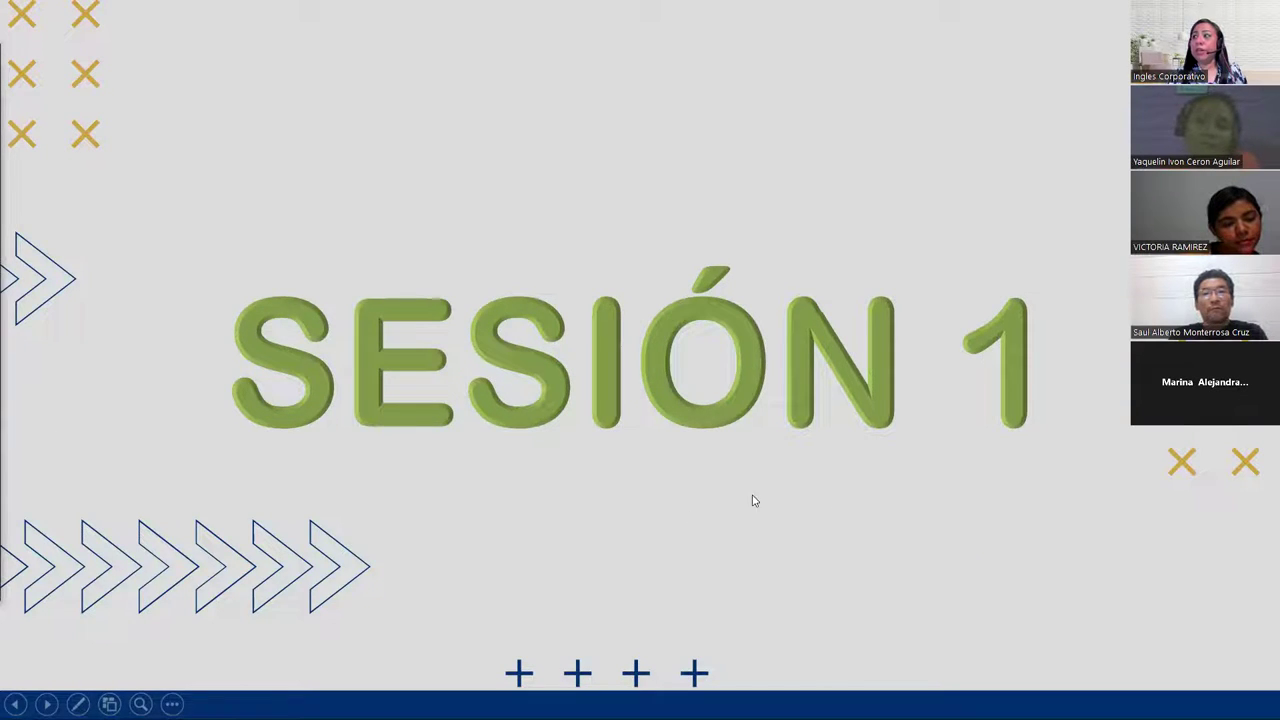
{"action": "key", "text": "Right"}
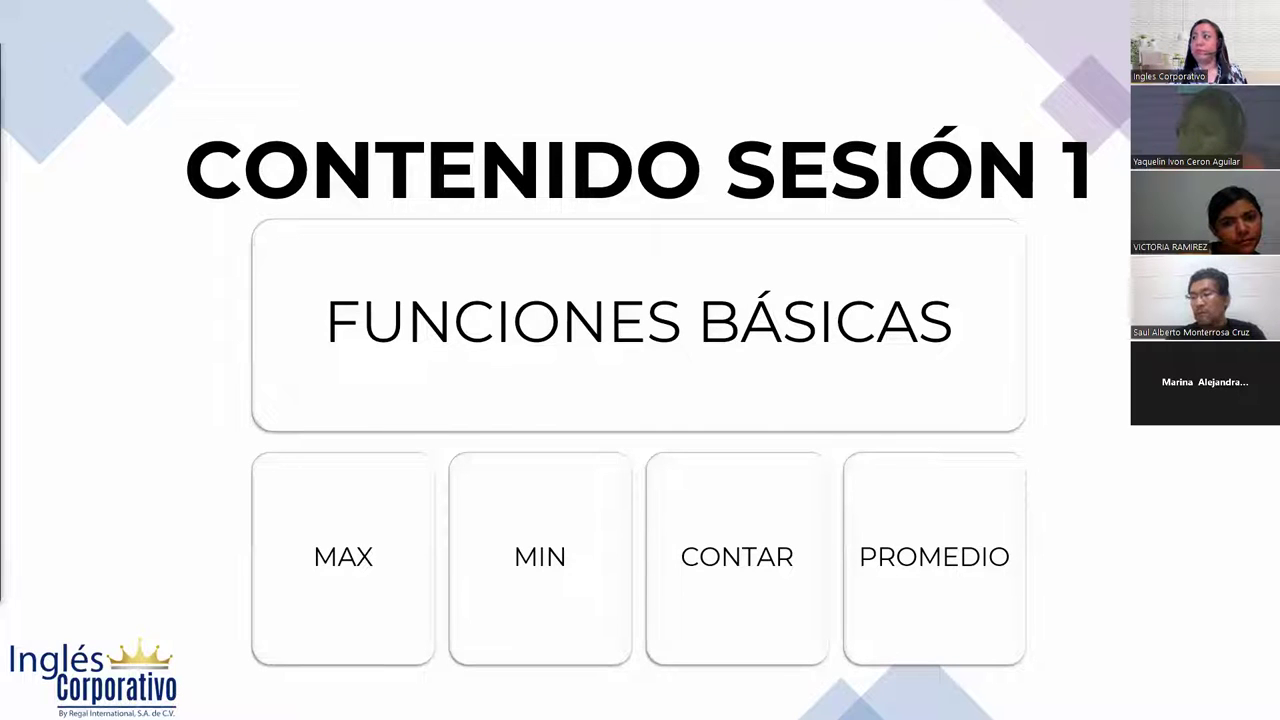
{"action": "key", "text": "Right"}
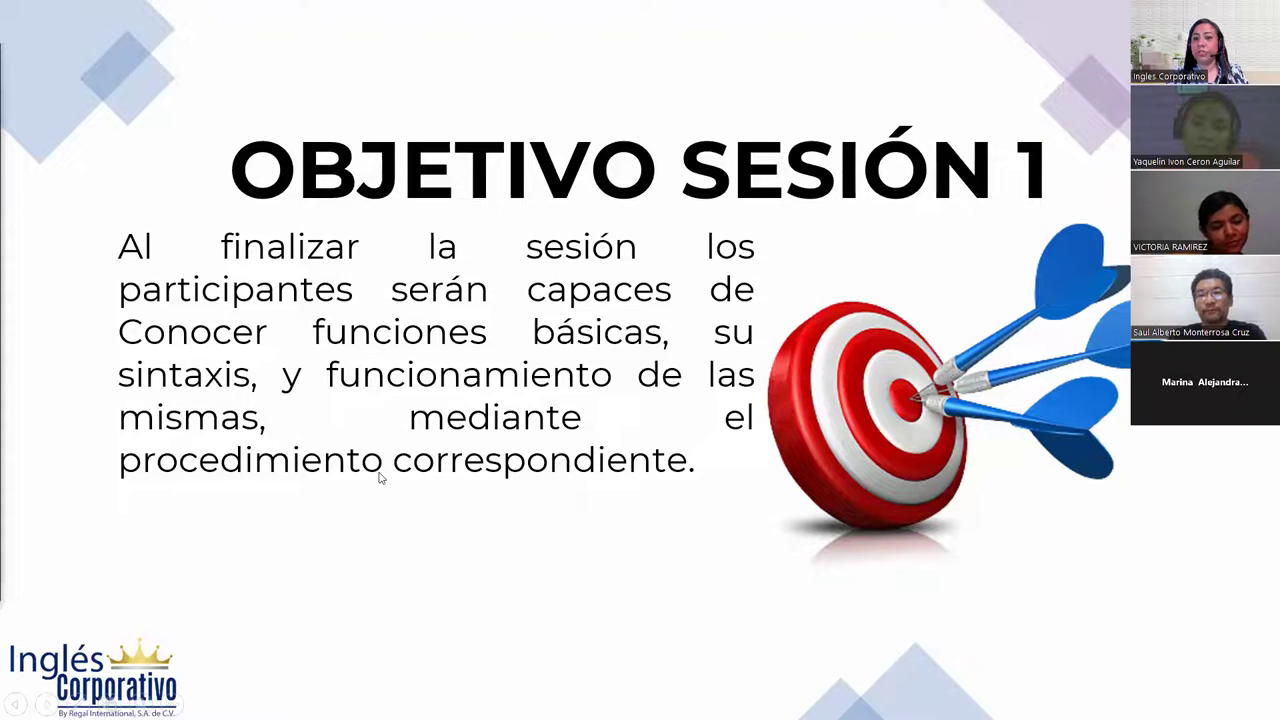
Step: Show the FUNCIÓN MAX slide, then switch to the Excel workbook's Función MAX sheet
{"action": "left_click", "coordinate": [1015, 366]}
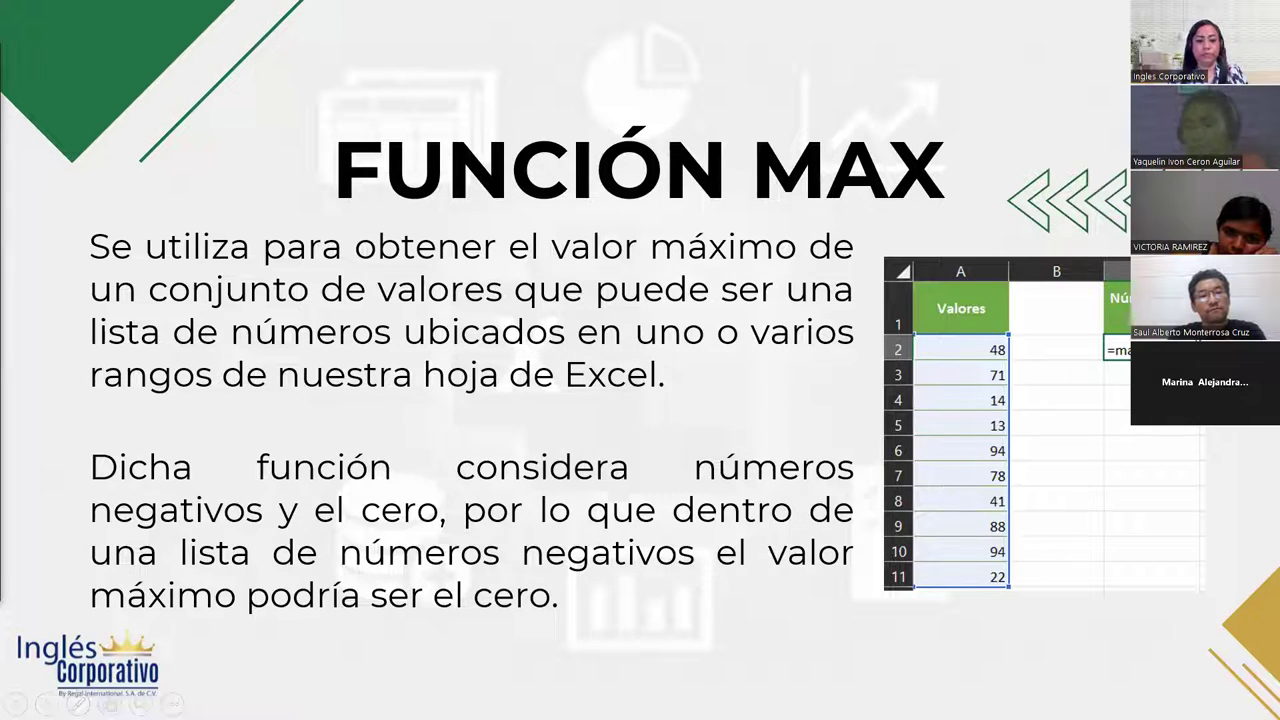
{"action": "key", "text": "alt+Tab"}
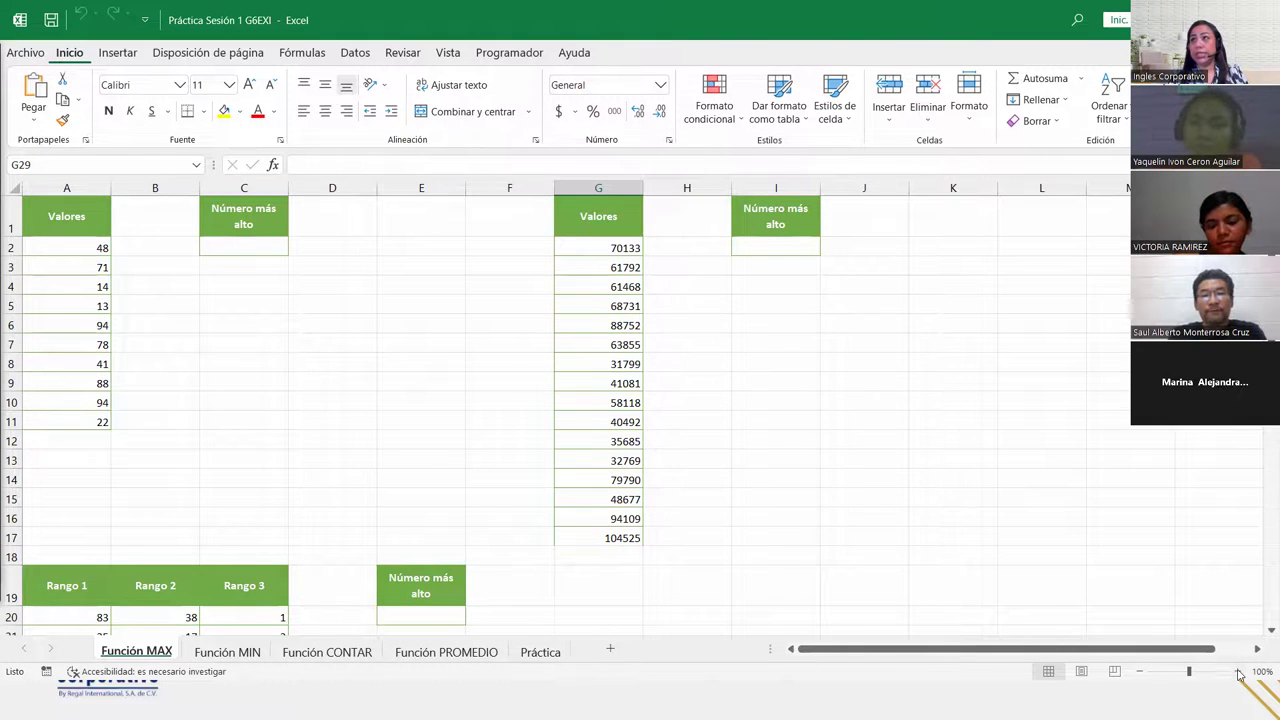
{"action": "left_click", "coordinate": [1237, 672]}
{"action": "left_click", "coordinate": [1237, 672]}
{"action": "left_click", "coordinate": [1237, 672]}
{"action": "left_click", "coordinate": [1237, 672]}
{"action": "left_click", "coordinate": [1237, 672]}
{"action": "left_click", "coordinate": [1237, 672]}
{"action": "left_click", "coordinate": [1237, 672]}
{"action": "left_click", "coordinate": [1237, 672]}
{"action": "scroll", "coordinate": [71, 500], "scroll_direction": "right", "scroll_amount": 1}
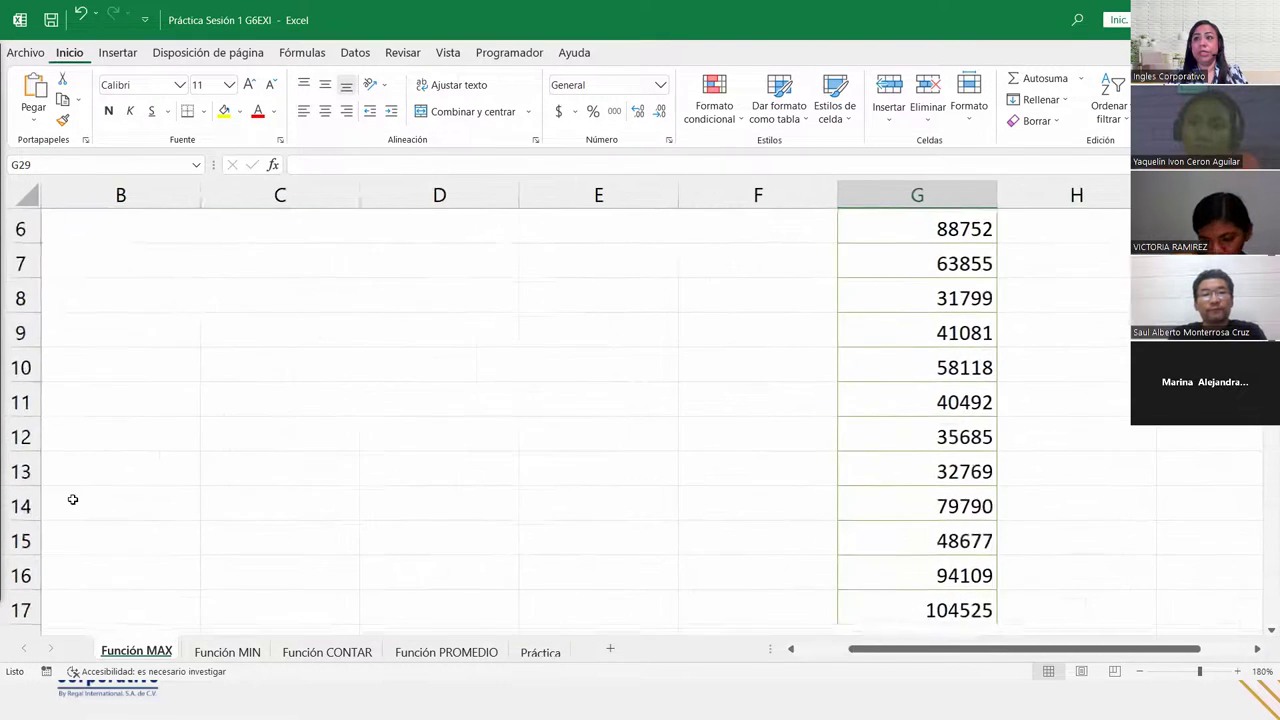
{"action": "scroll", "coordinate": [109, 394], "scroll_direction": "up", "scroll_amount": 2}
{"action": "left_click_drag", "start_coordinate": [876, 650], "coordinate": [828, 650]}
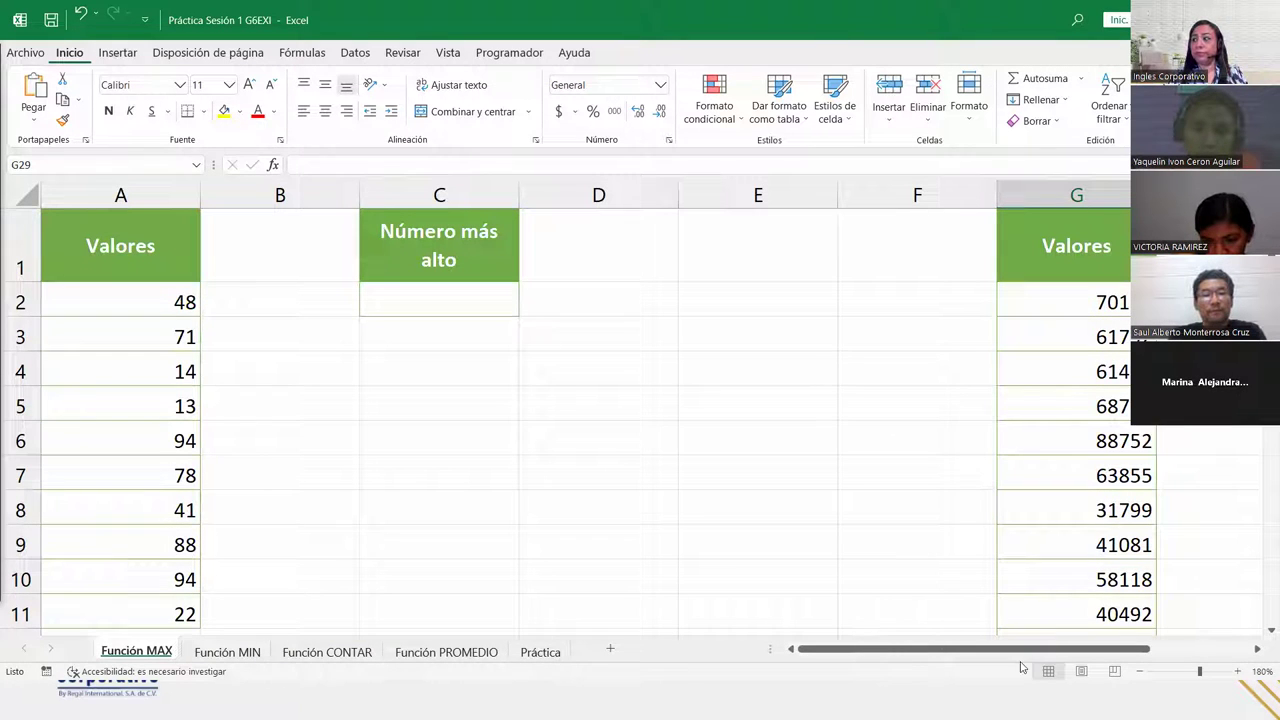
{"action": "left_click", "coordinate": [1141, 672]}
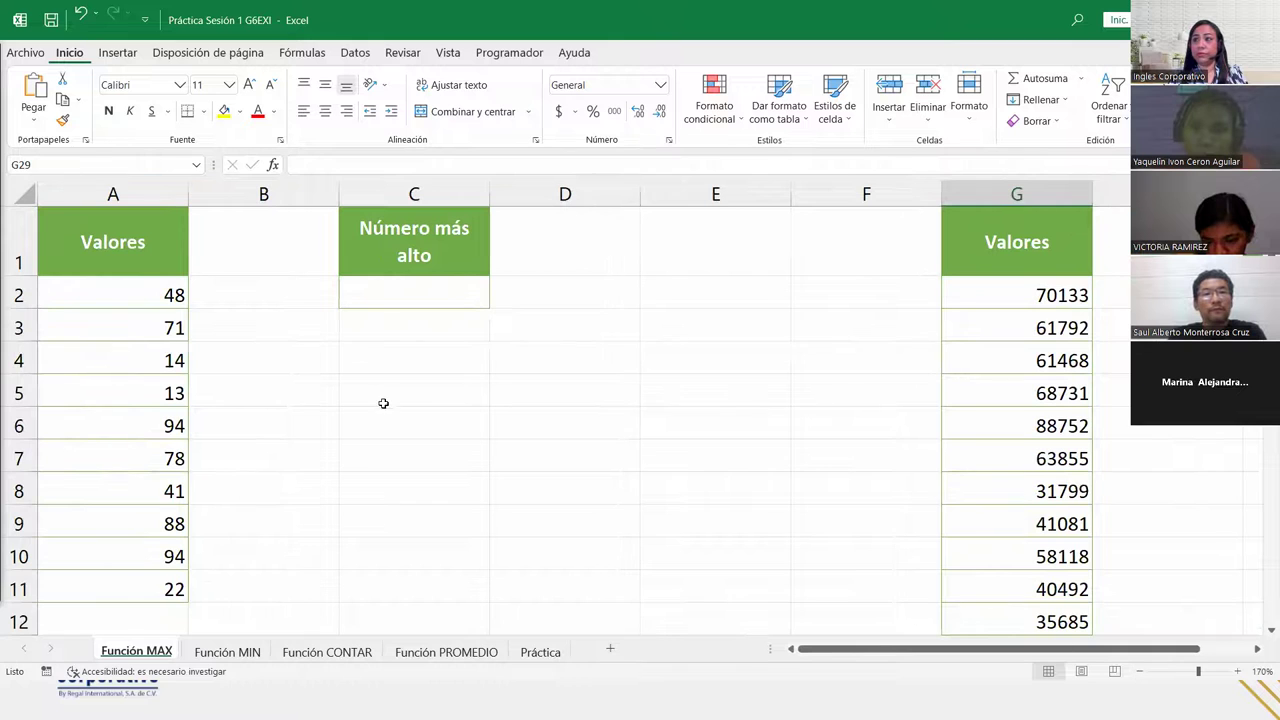
{"action": "left_click", "coordinate": [387, 289]}
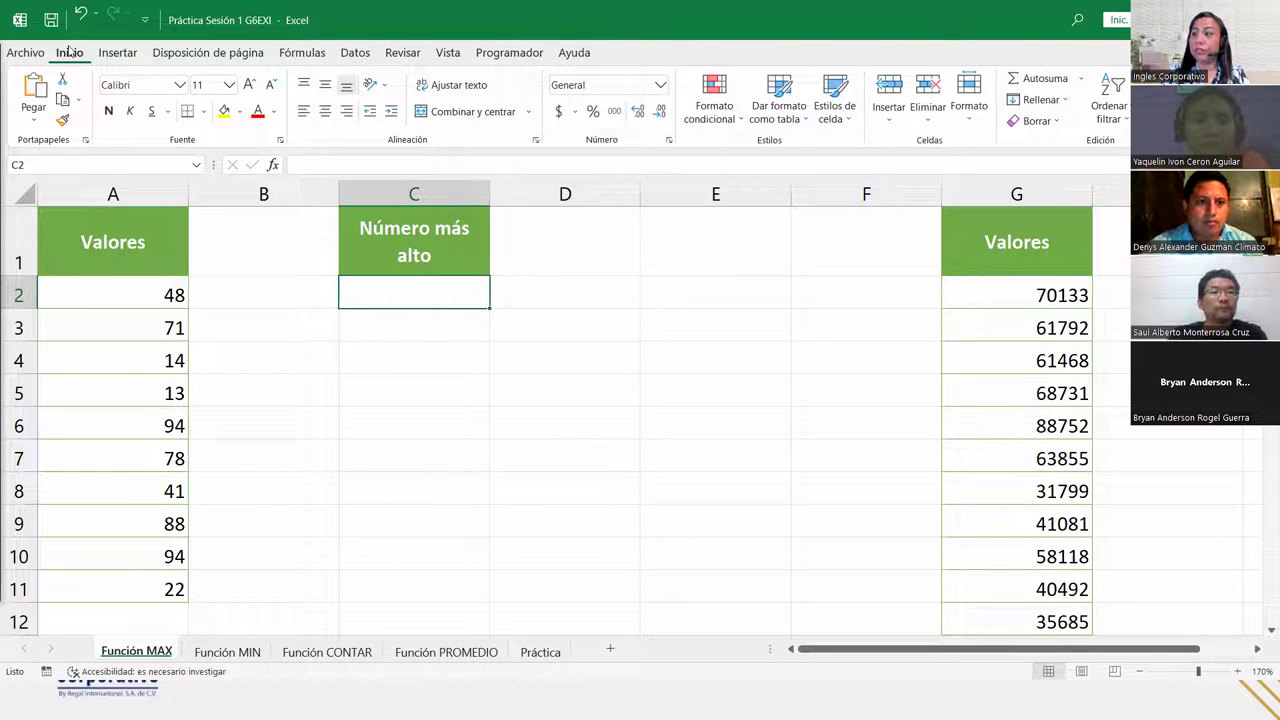
{"action": "left_click", "coordinate": [1085, 78]}
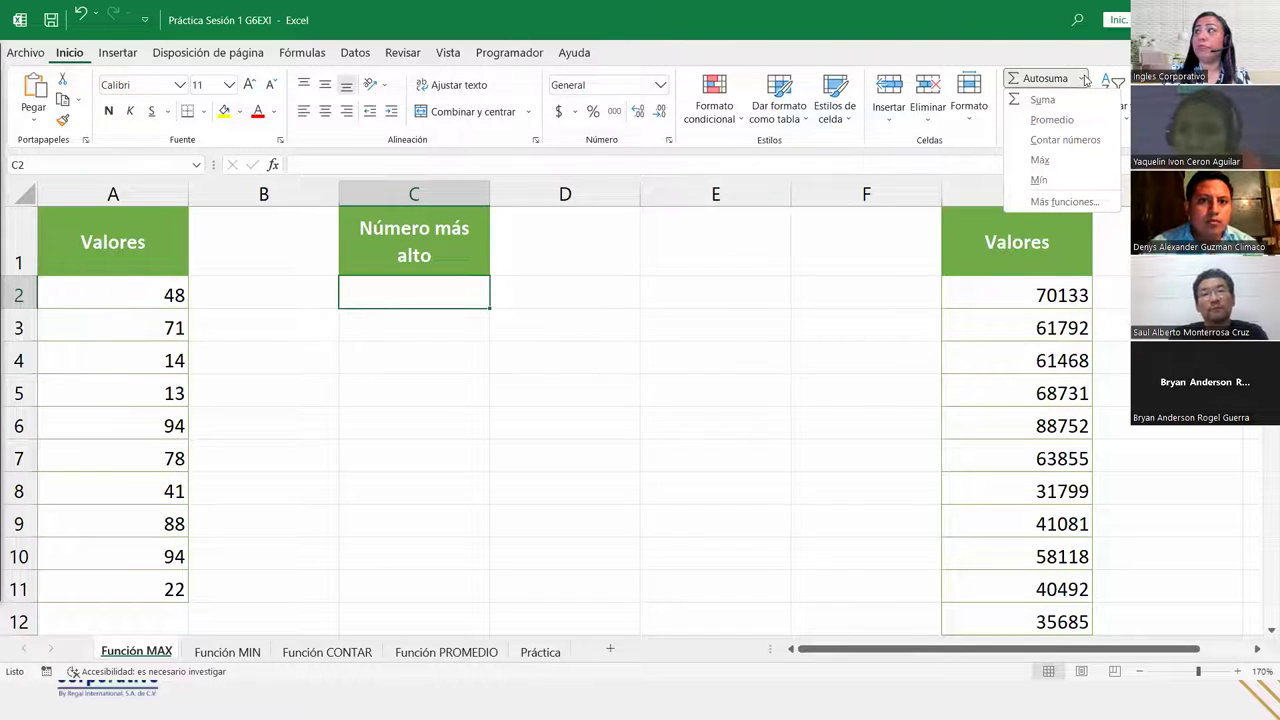
{"action": "left_click", "coordinate": [1095, 64]}
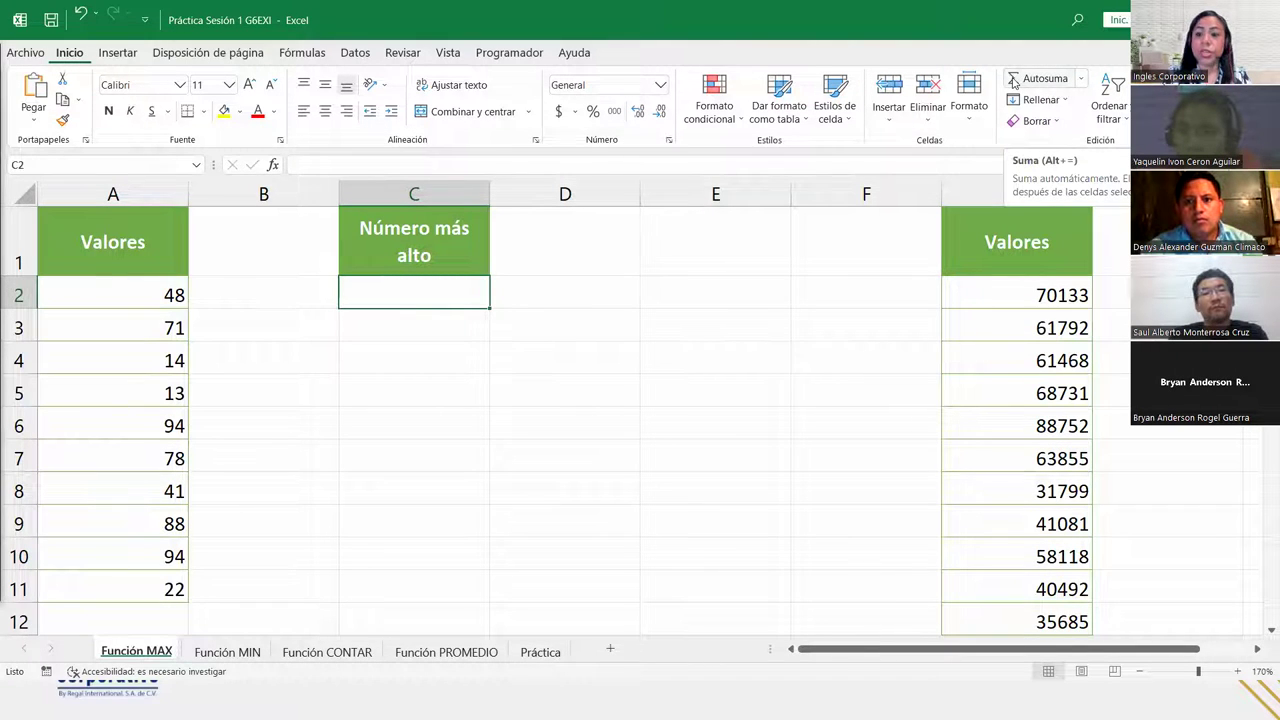
{"action": "left_click", "coordinate": [1014, 82]}
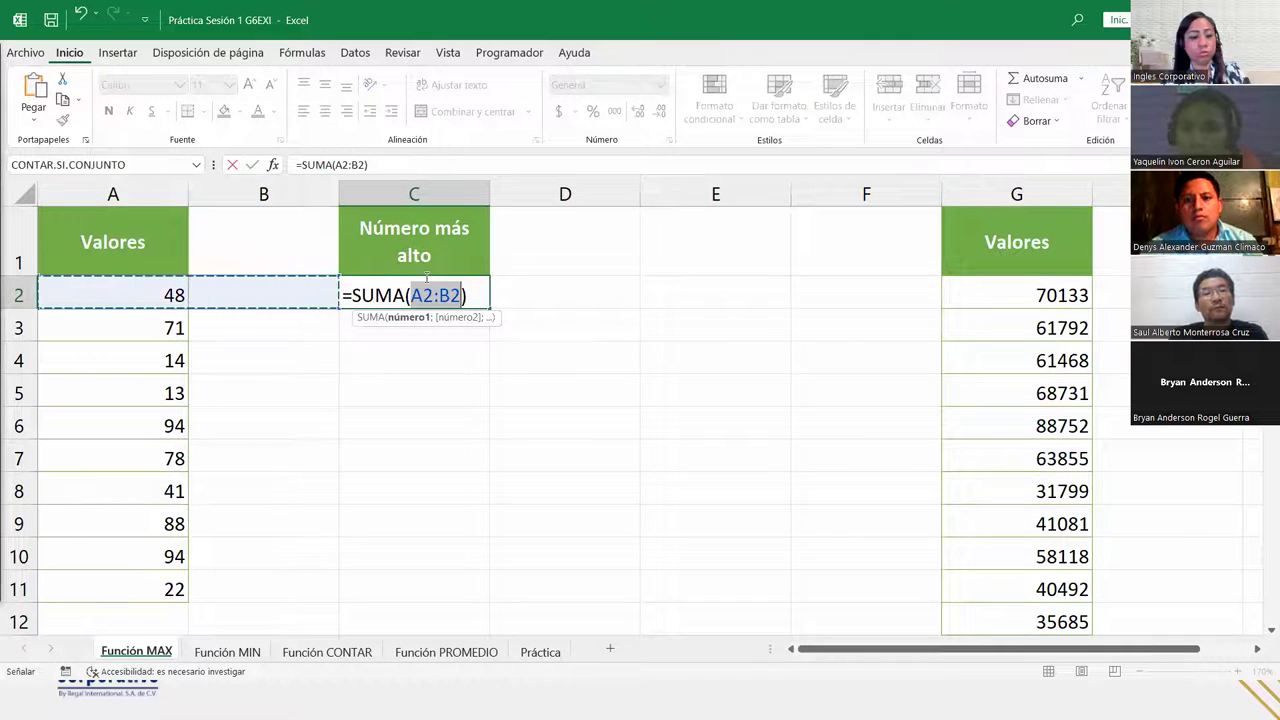
{"action": "key", "text": "Escape"}
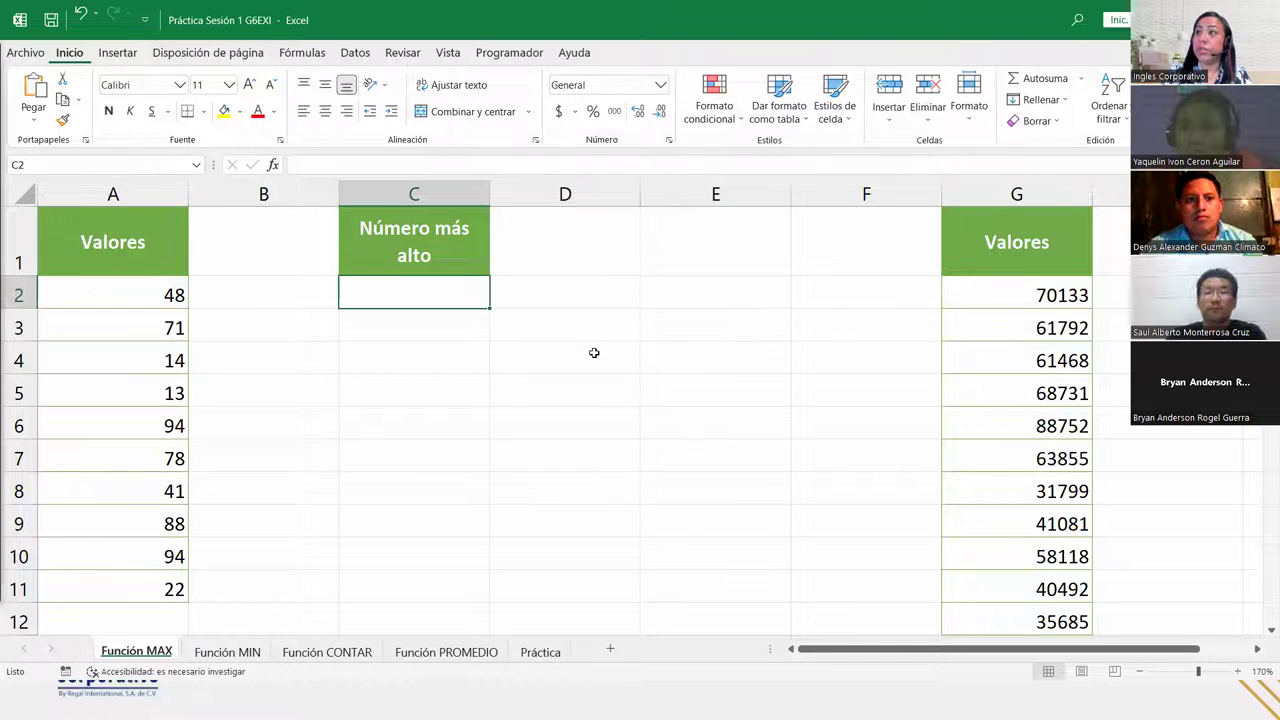
Step: Enter =MAX(A2:A11) in C2 via Autosuma's Máx so it shows 94
{"action": "left_click", "coordinate": [1082, 77]}
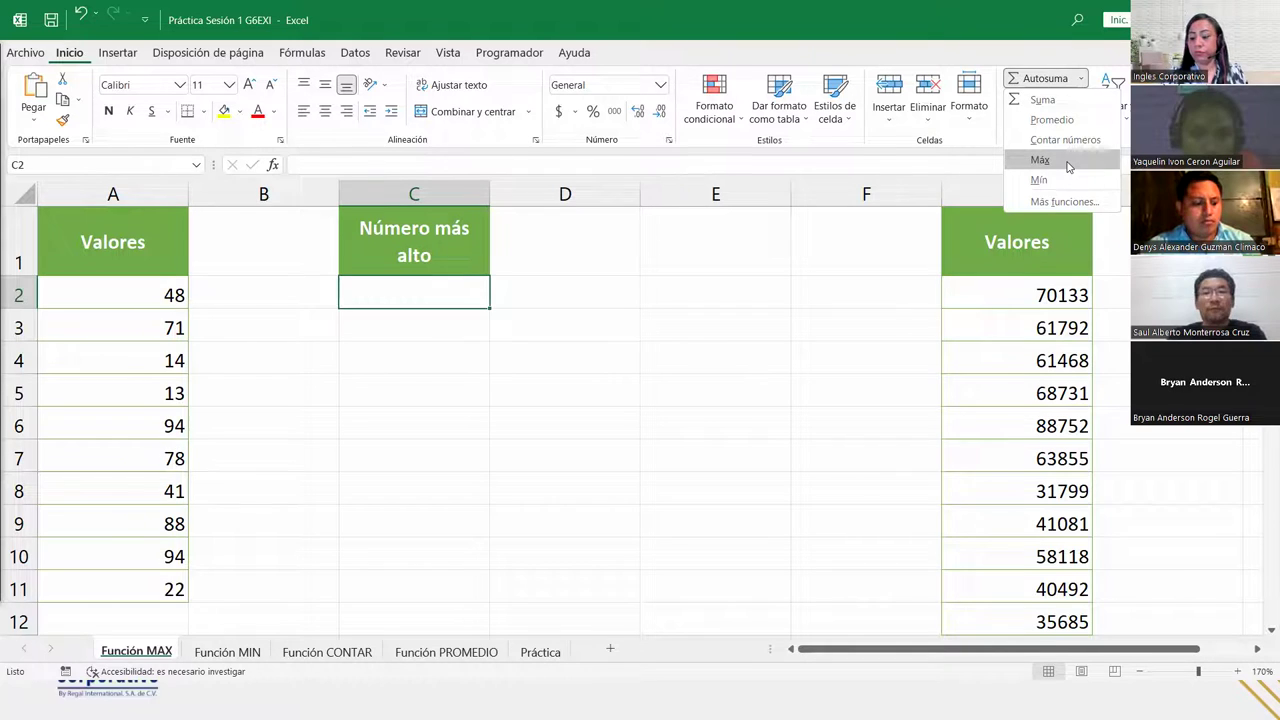
{"action": "left_click", "coordinate": [1040, 160]}
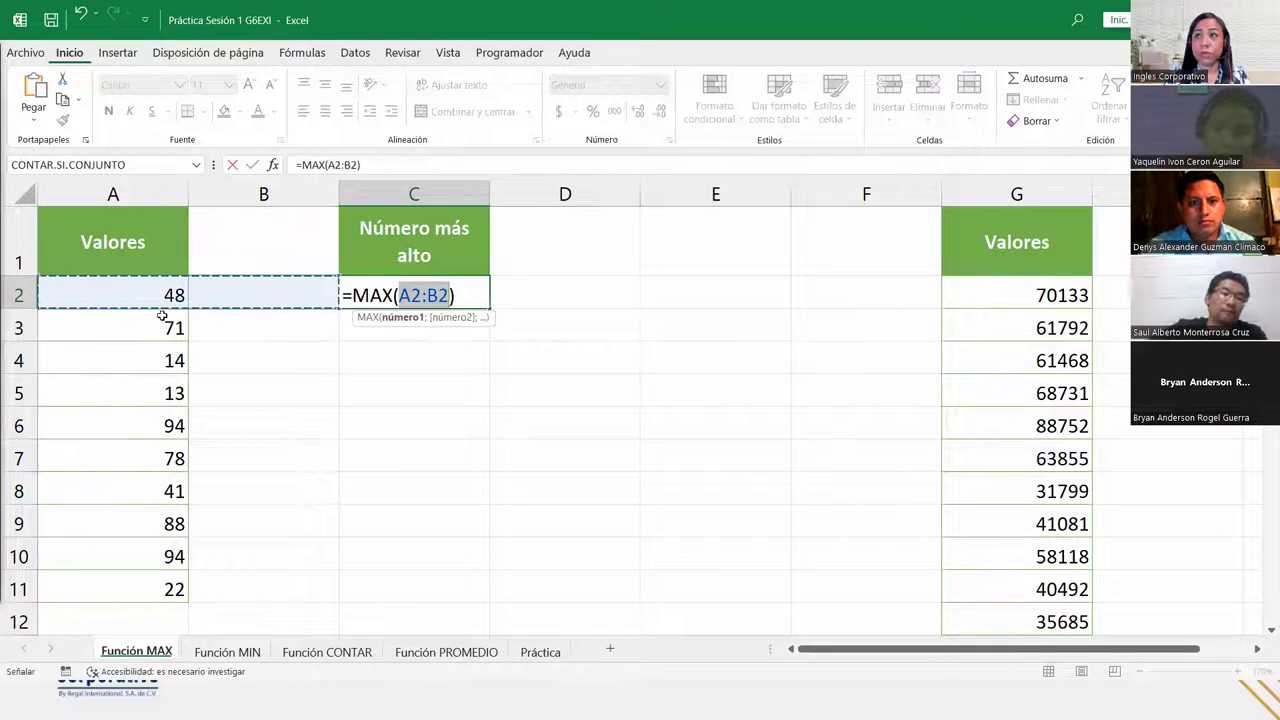
{"action": "left_click_drag", "start_coordinate": [150, 284], "coordinate": [148, 581]}
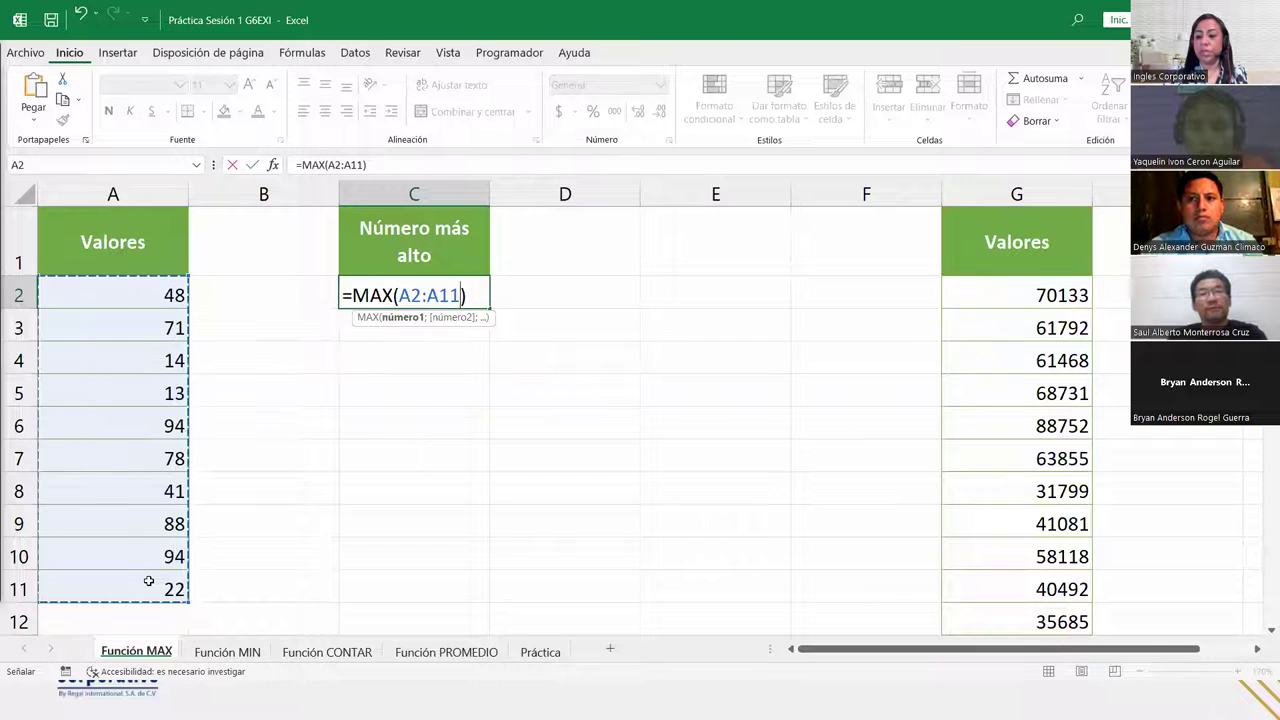
{"action": "key", "text": "Return"}
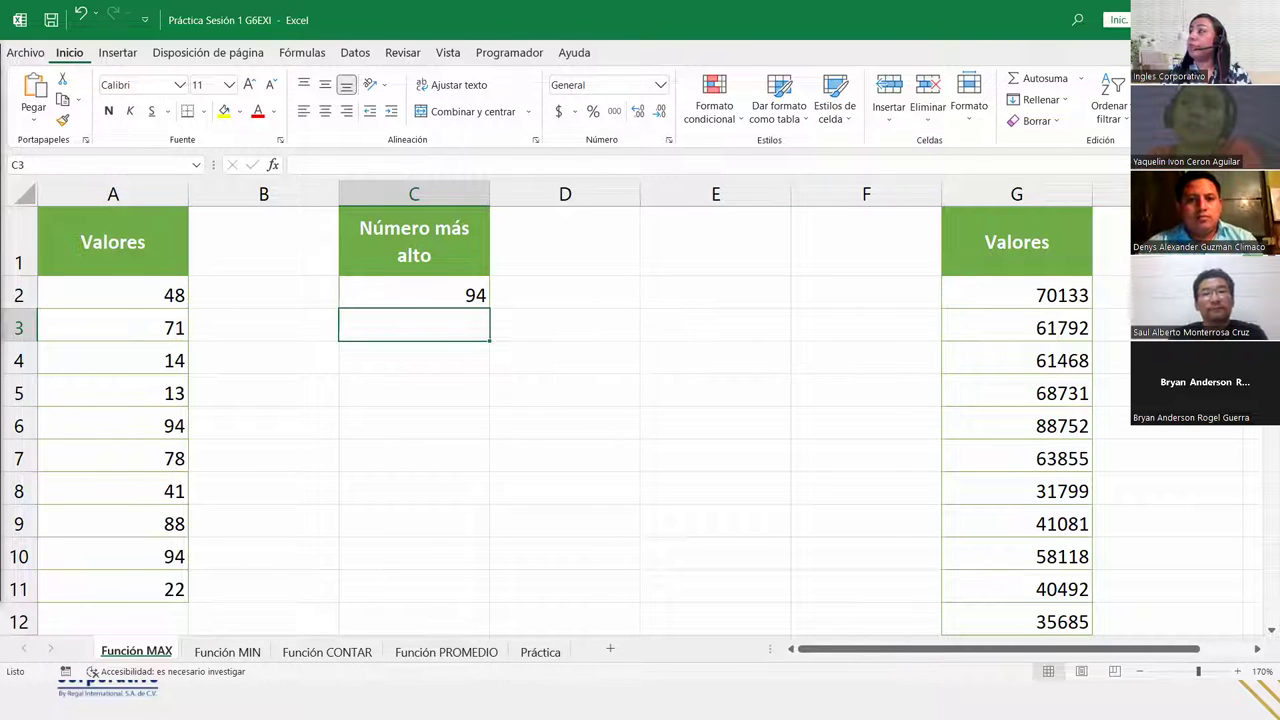
Step: In I2, start a Máx formula from the Fórmulas tab's Autosuma, currently reading =MAX(G2:H2)
{"action": "left_click_drag", "start_coordinate": [950, 649], "coordinate": [1000, 654]}
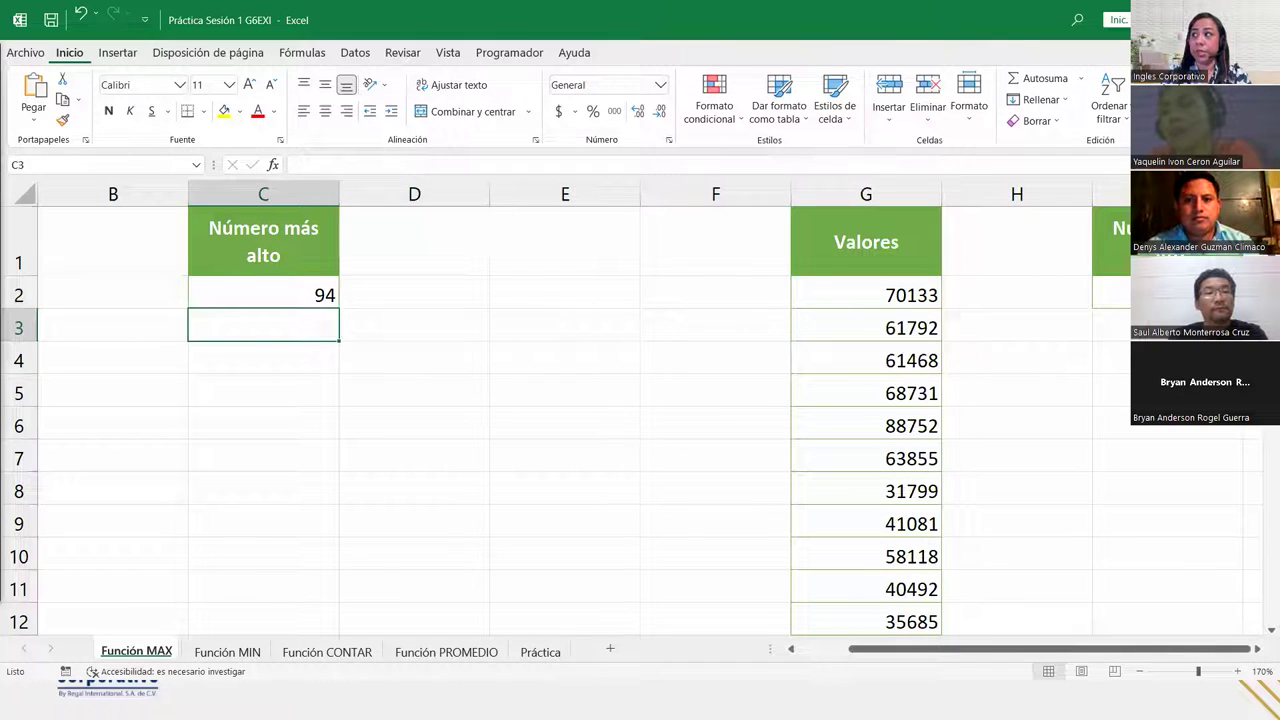
{"action": "left_click", "coordinate": [1110, 294]}
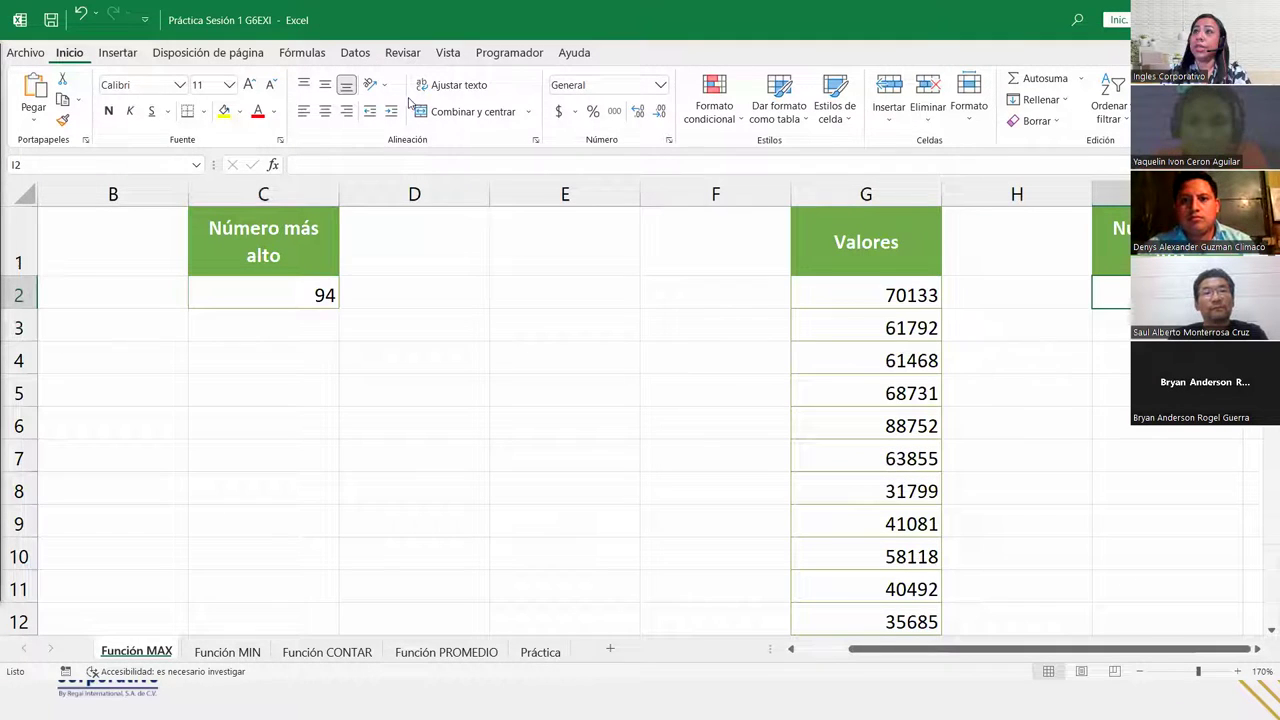
{"action": "left_click", "coordinate": [313, 48]}
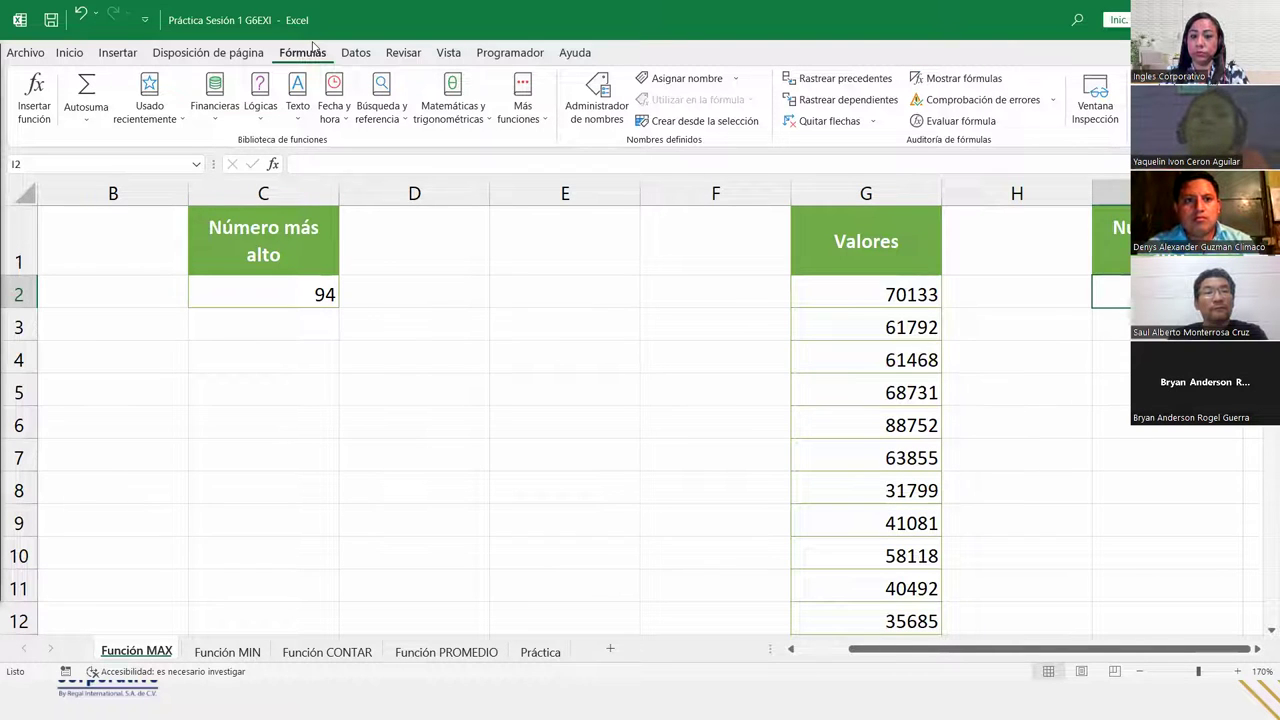
{"action": "left_click", "coordinate": [95, 127]}
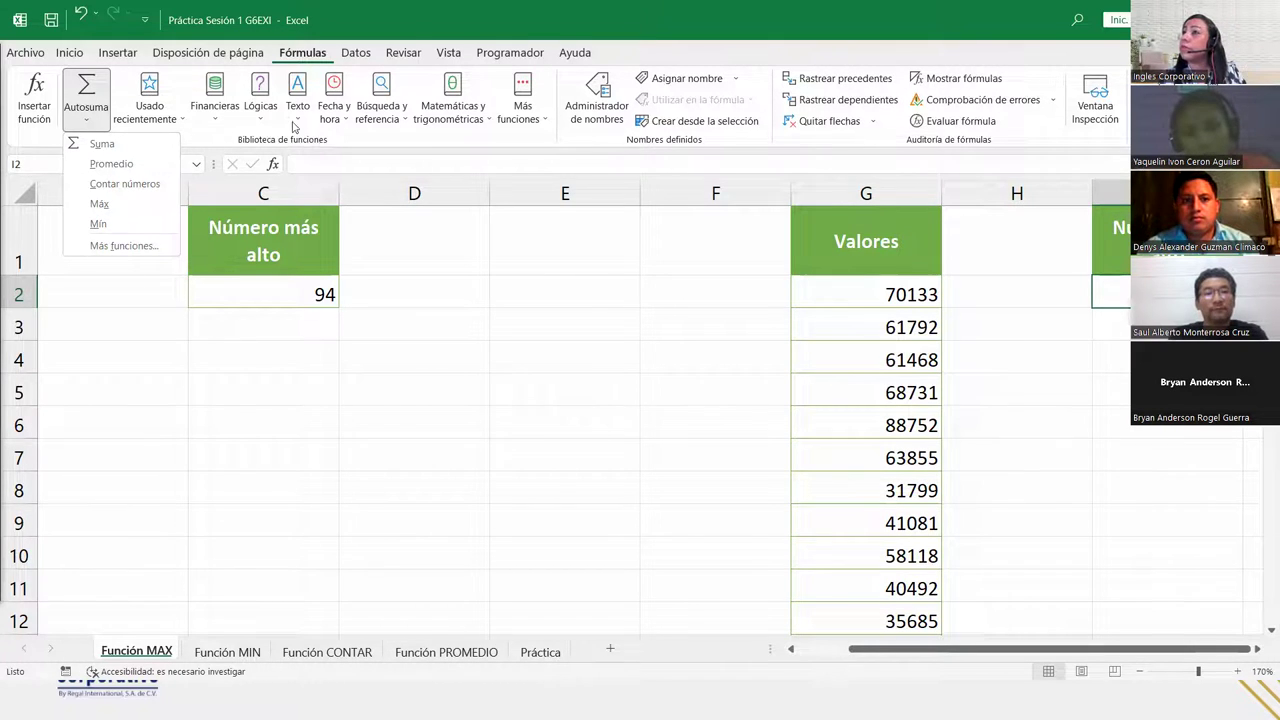
{"action": "left_click", "coordinate": [99, 203]}
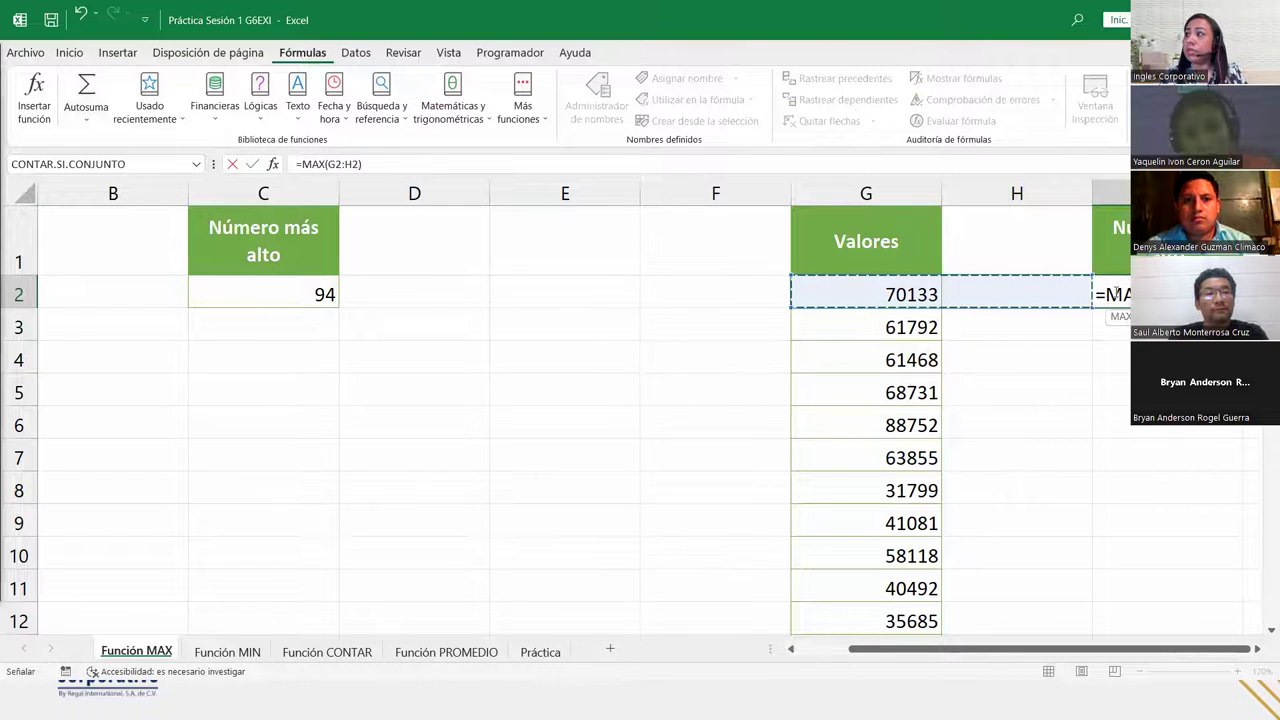
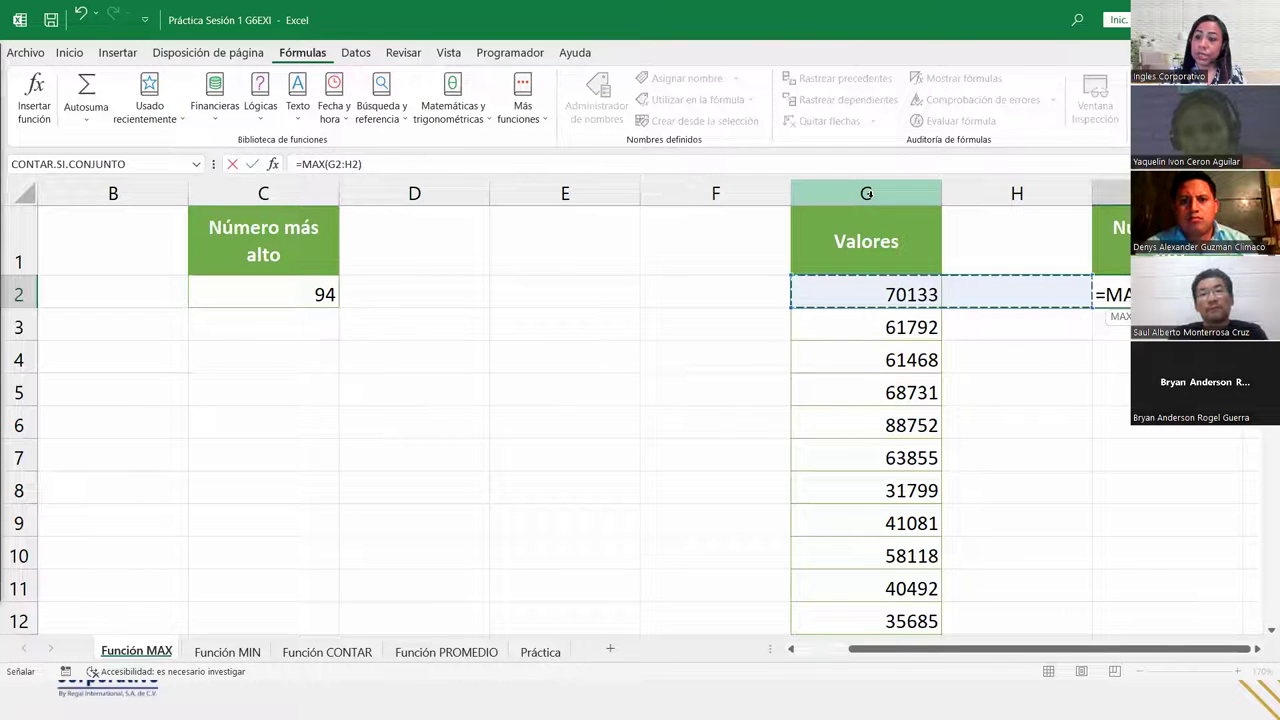
Step: Change I2's formula to =MAX(G:G) so it checks the entire column G
{"action": "left_click", "coordinate": [866, 193]}
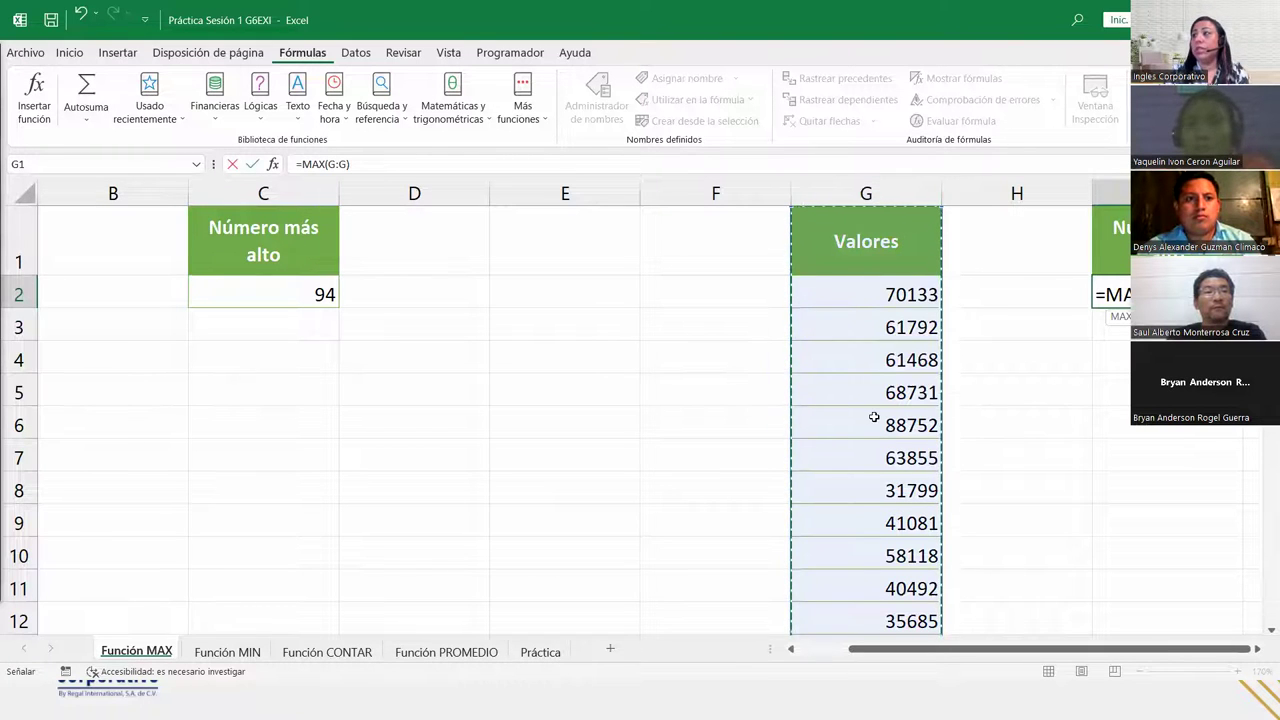
{"action": "scroll", "coordinate": [873, 416], "scroll_direction": "down", "scroll_amount": 1}
{"action": "scroll", "coordinate": [873, 416], "scroll_direction": "down", "scroll_amount": 6}
{"action": "scroll", "coordinate": [871, 417], "scroll_direction": "down", "scroll_amount": 5}
{"action": "scroll", "coordinate": [871, 417], "scroll_direction": "down", "scroll_amount": 6}
{"action": "scroll", "coordinate": [867, 432], "scroll_direction": "up", "scroll_amount": 6}
{"action": "scroll", "coordinate": [868, 432], "scroll_direction": "up", "scroll_amount": 11}
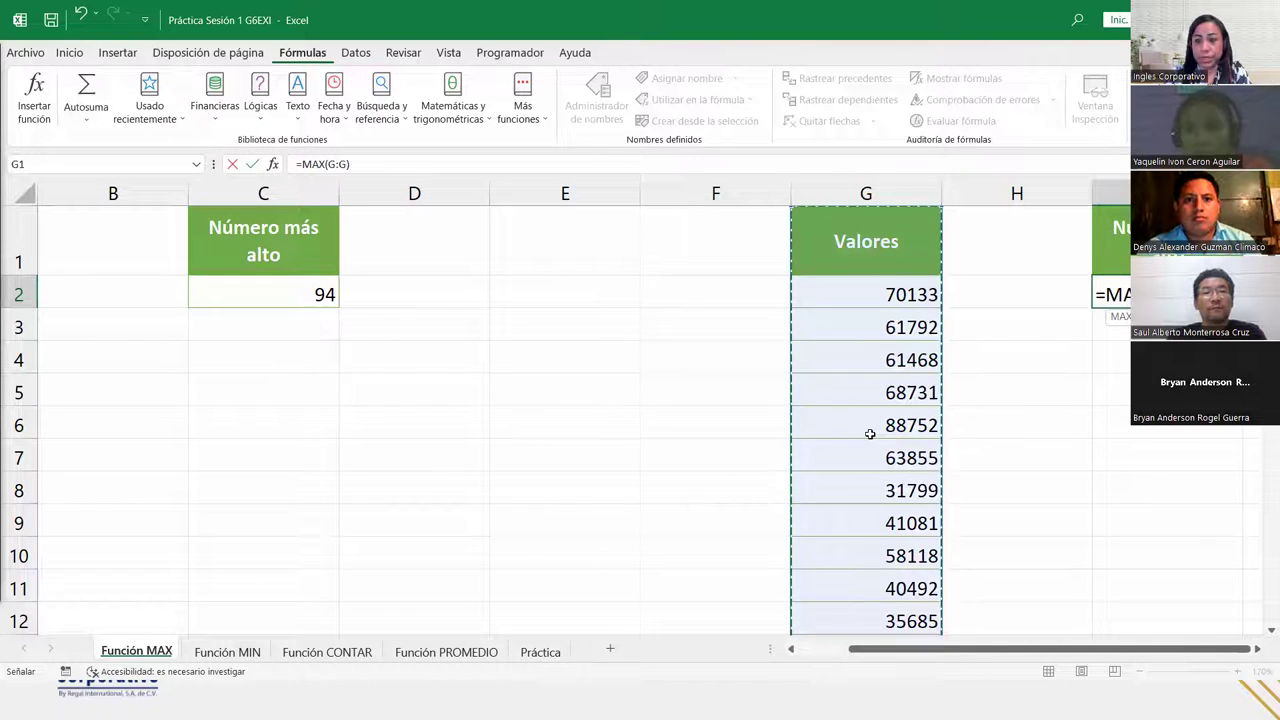
{"action": "left_click", "coordinate": [1160, 294]}
{"action": "key", "text": "Return"}
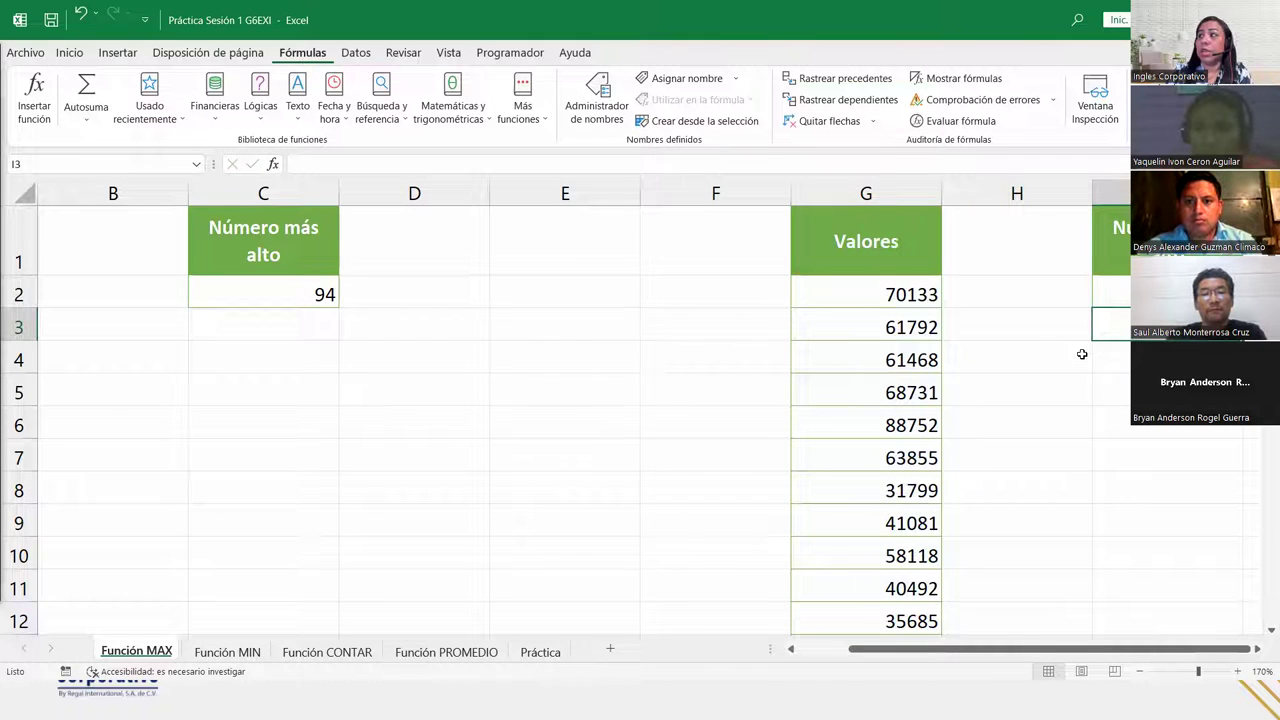
Step: Enter 1525840 in cell G30, below the Valores list
{"action": "scroll", "coordinate": [857, 503], "scroll_direction": "down", "scroll_amount": 5}
{"action": "scroll", "coordinate": [857, 503], "scroll_direction": "up", "scroll_amount": 2}
{"action": "scroll", "coordinate": [858, 503], "scroll_direction": "down", "scroll_amount": 6}
{"action": "scroll", "coordinate": [858, 503], "scroll_direction": "down", "scroll_amount": 5}
{"action": "scroll", "coordinate": [857, 478], "scroll_direction": "up", "scroll_amount": 4}
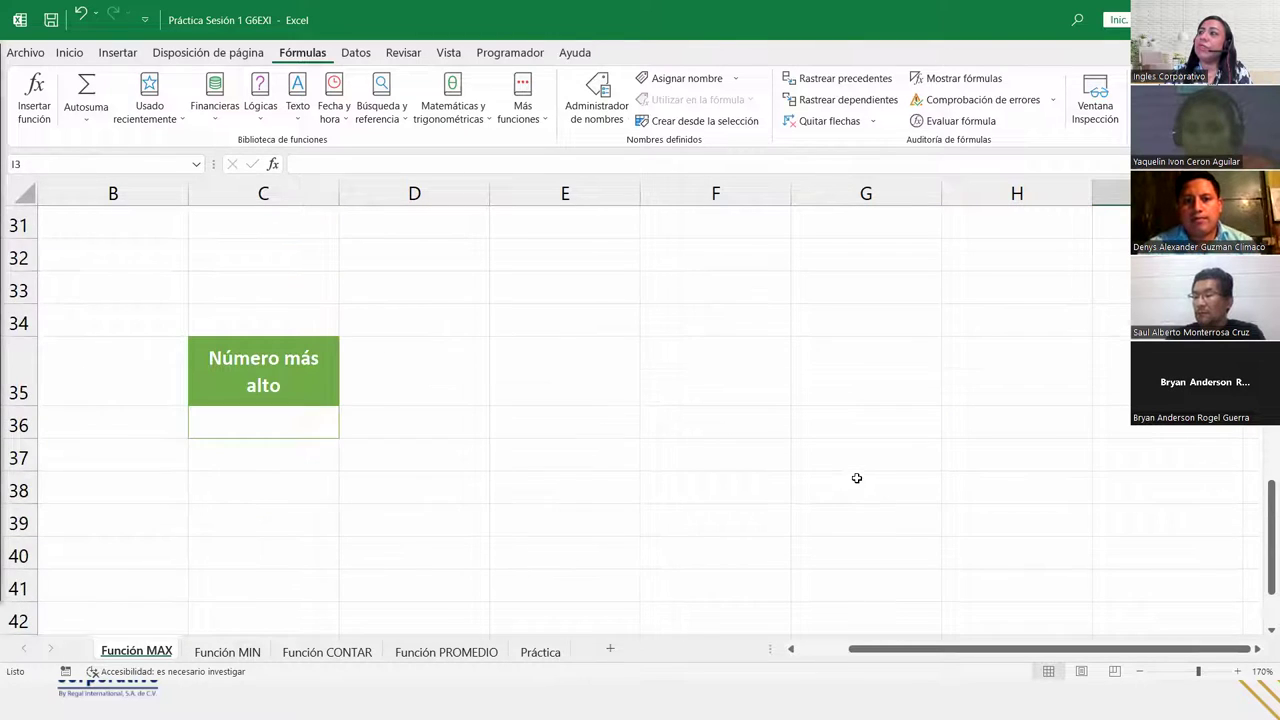
{"action": "scroll", "coordinate": [857, 478], "scroll_direction": "up", "scroll_amount": 2}
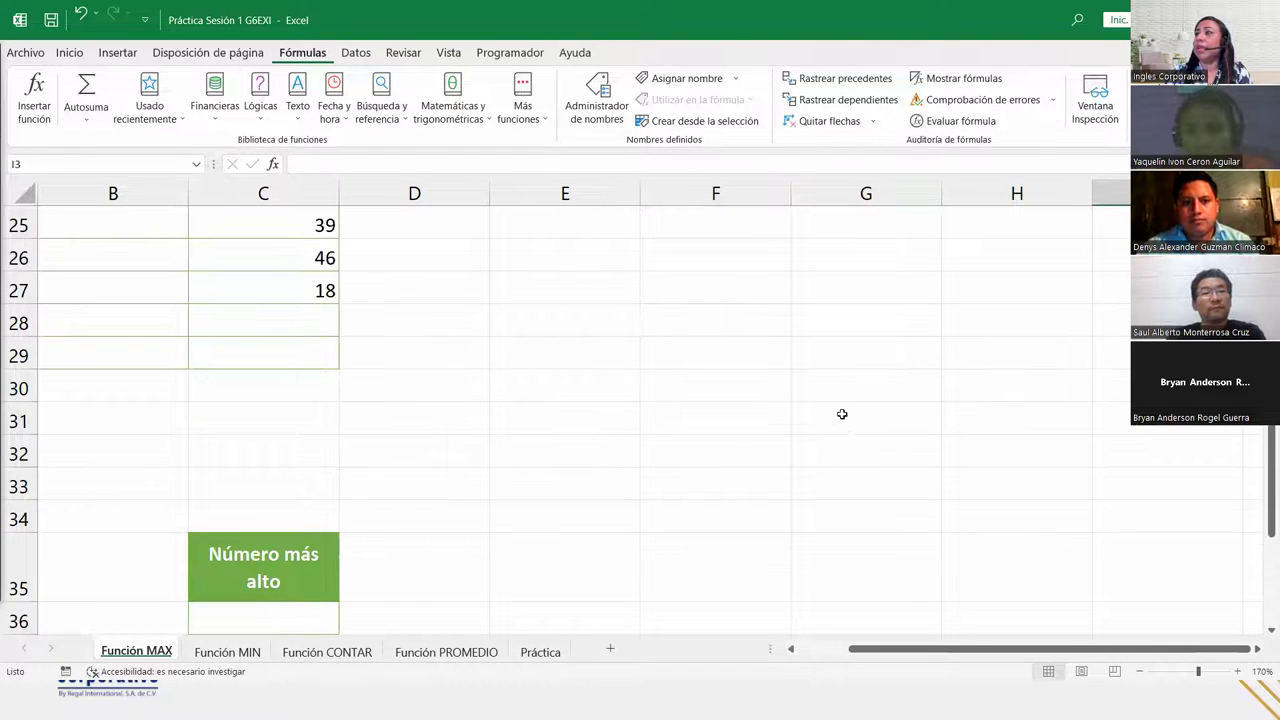
{"action": "left_click", "coordinate": [852, 376]}
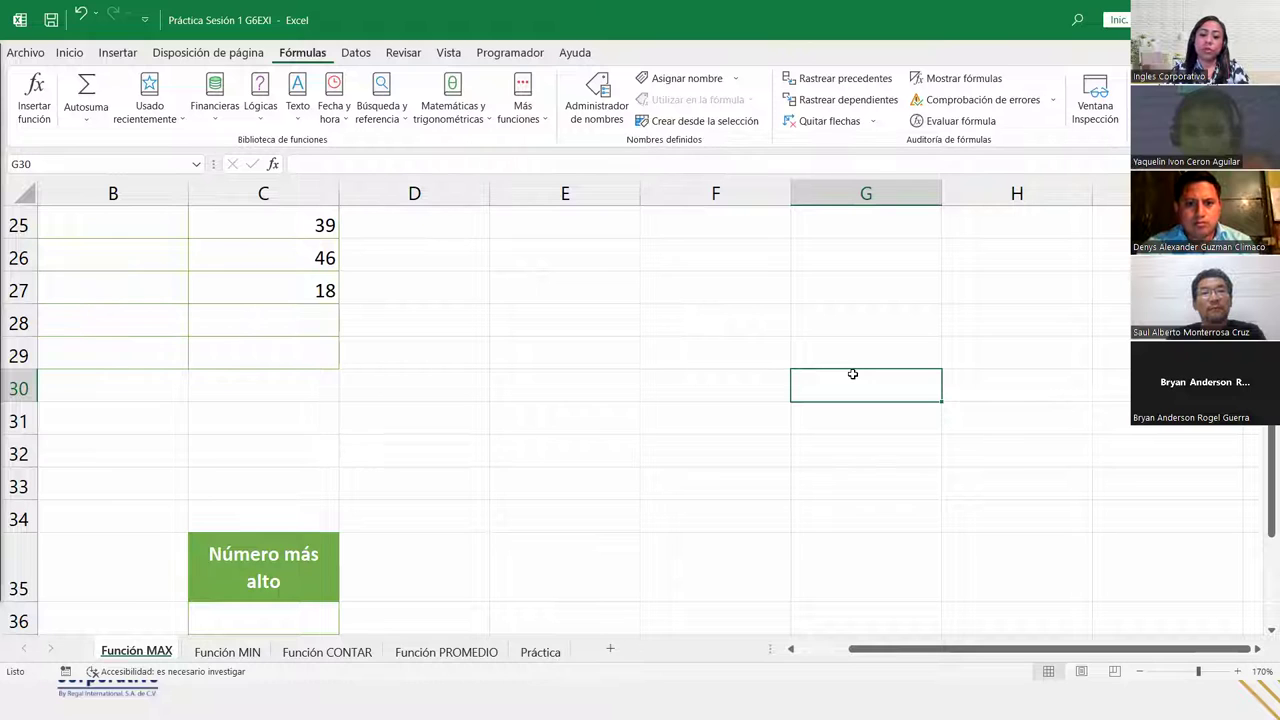
{"action": "type", "text": "15"}
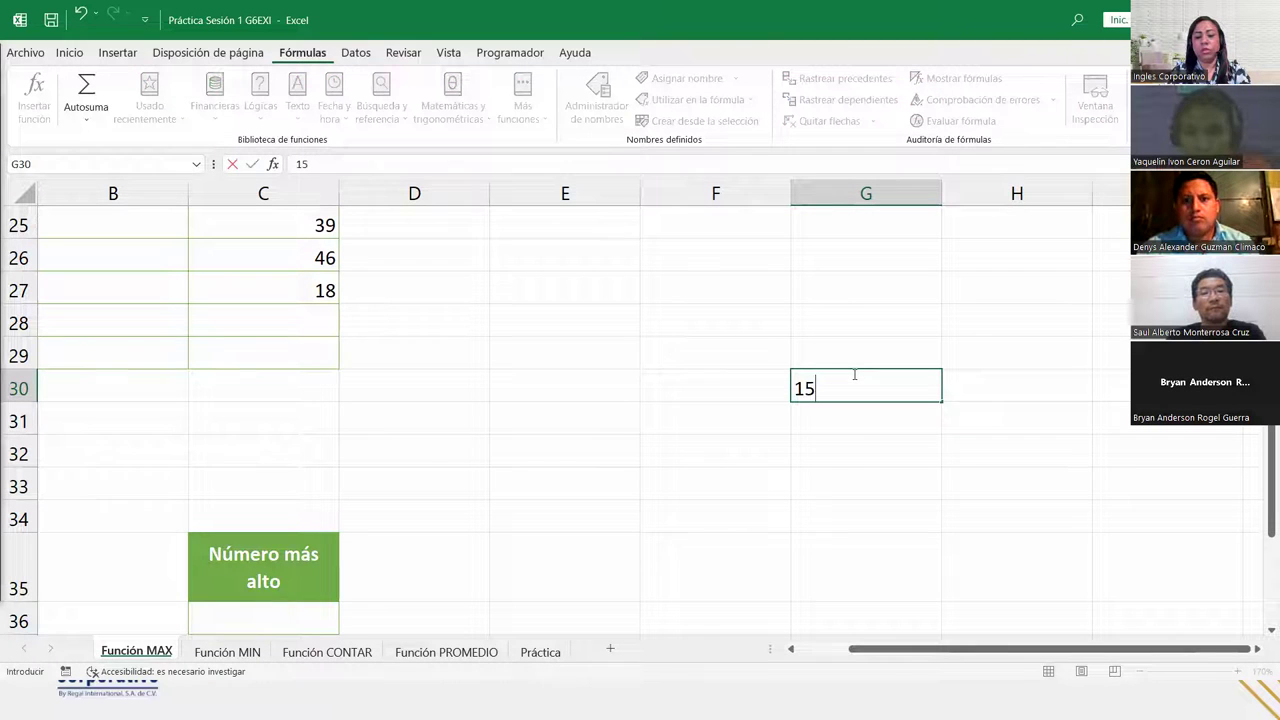
{"action": "type", "text": "25840"}
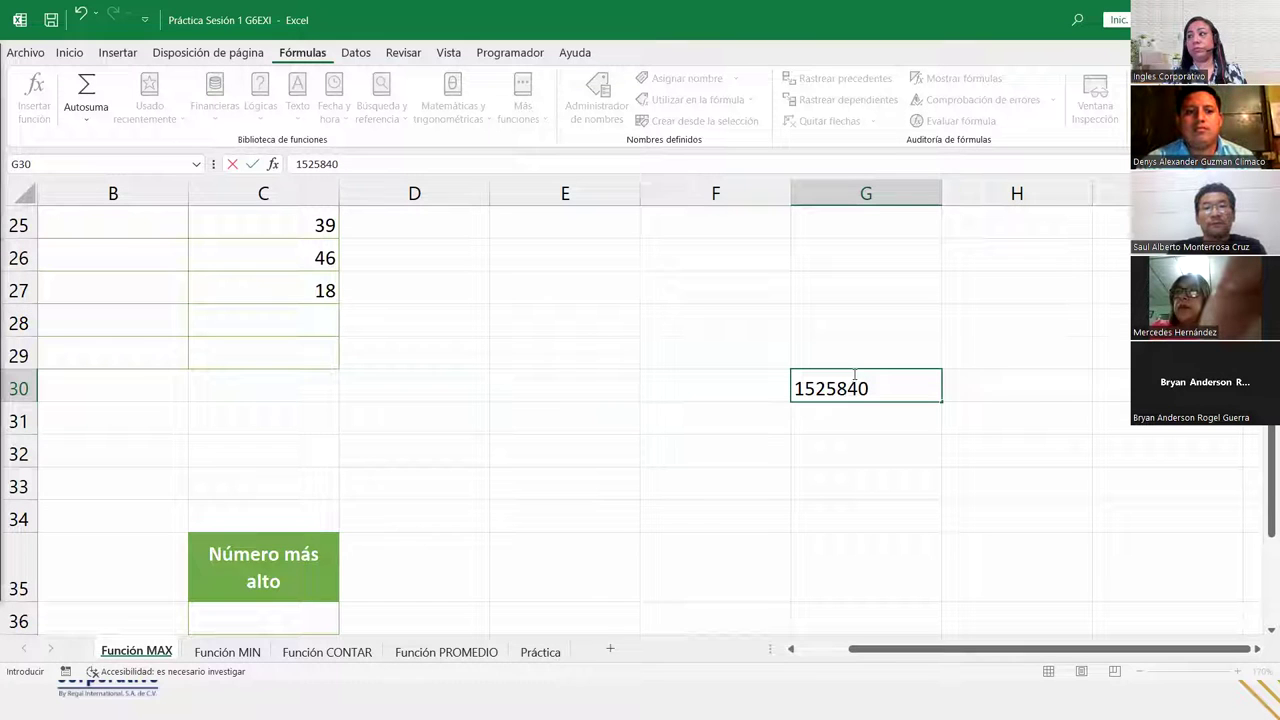
{"action": "key", "text": "Return"}
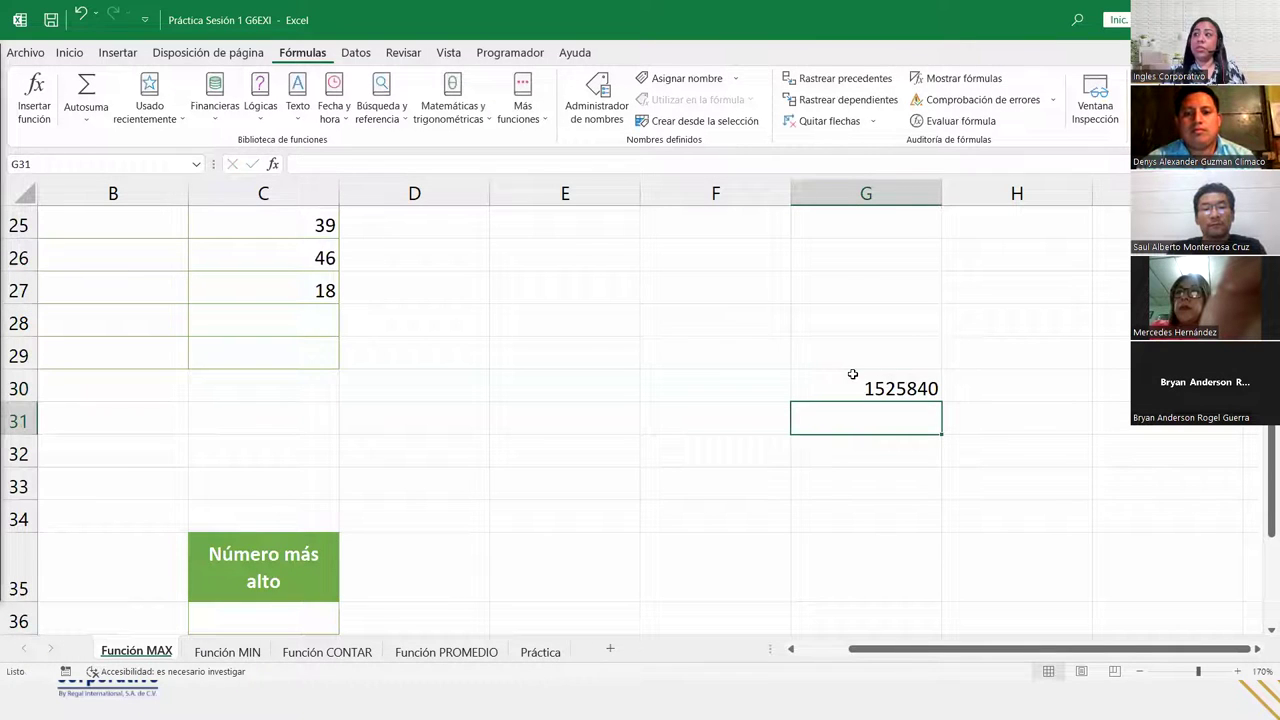
{"action": "scroll", "coordinate": [960, 308], "scroll_direction": "up", "scroll_amount": 6}
Step: Review the =MAX(G:G) formula in I2, then move down to the Rango table
{"action": "scroll", "coordinate": [962, 314], "scroll_direction": "up", "scroll_amount": 2}
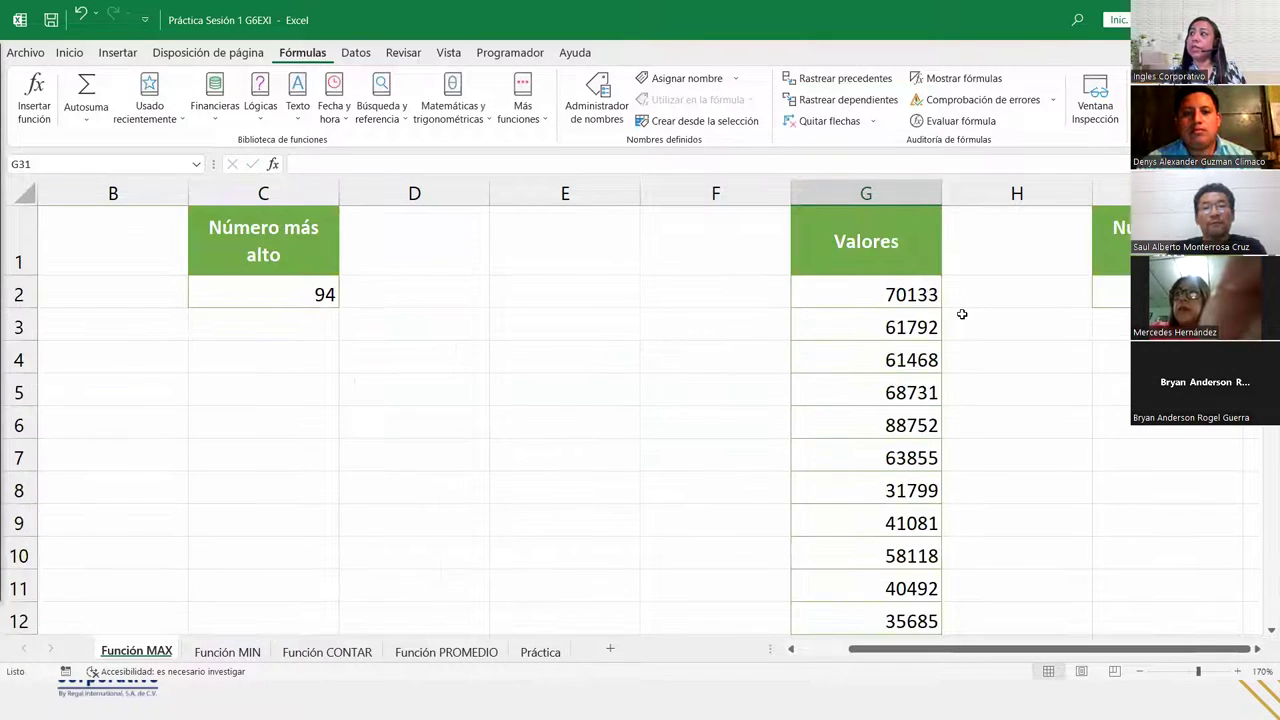
{"action": "left_click", "coordinate": [1110, 294]}
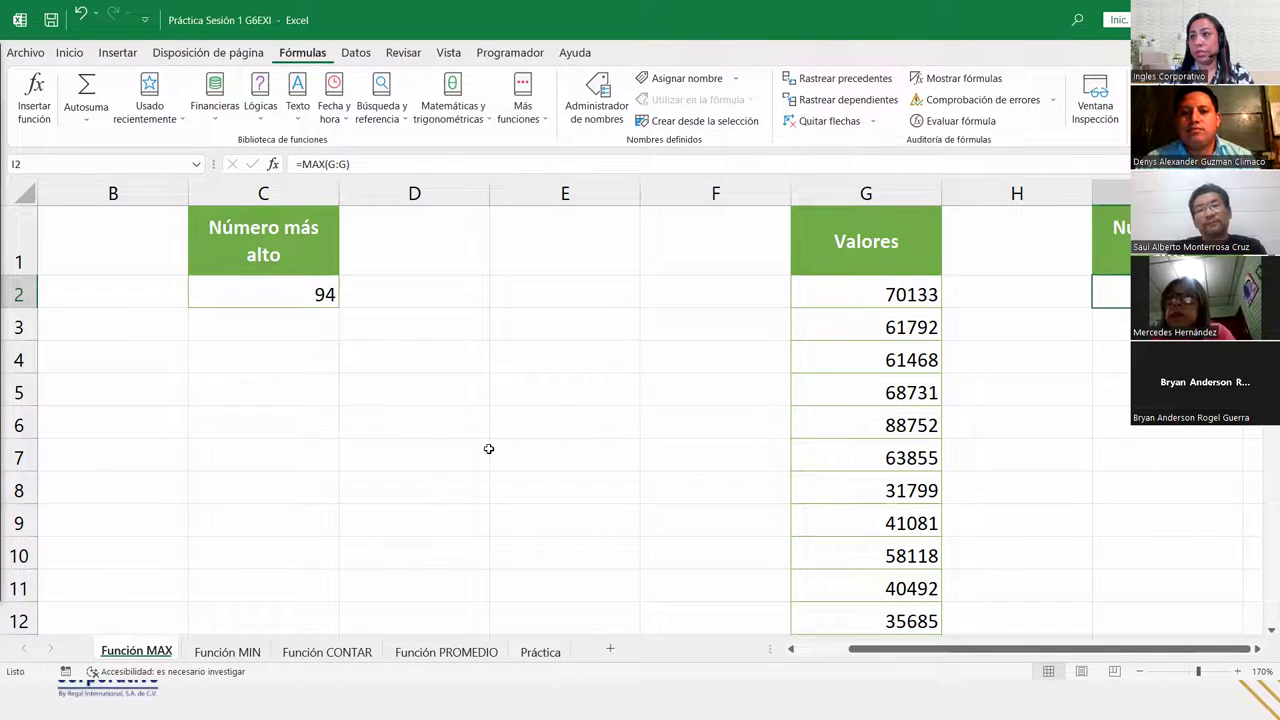
{"action": "scroll", "coordinate": [489, 449], "scroll_direction": "down", "scroll_amount": 4}
{"action": "scroll", "coordinate": [460, 423], "scroll_direction": "down", "scroll_amount": 3}
{"action": "scroll", "coordinate": [459, 425], "scroll_direction": "up", "scroll_amount": 2}
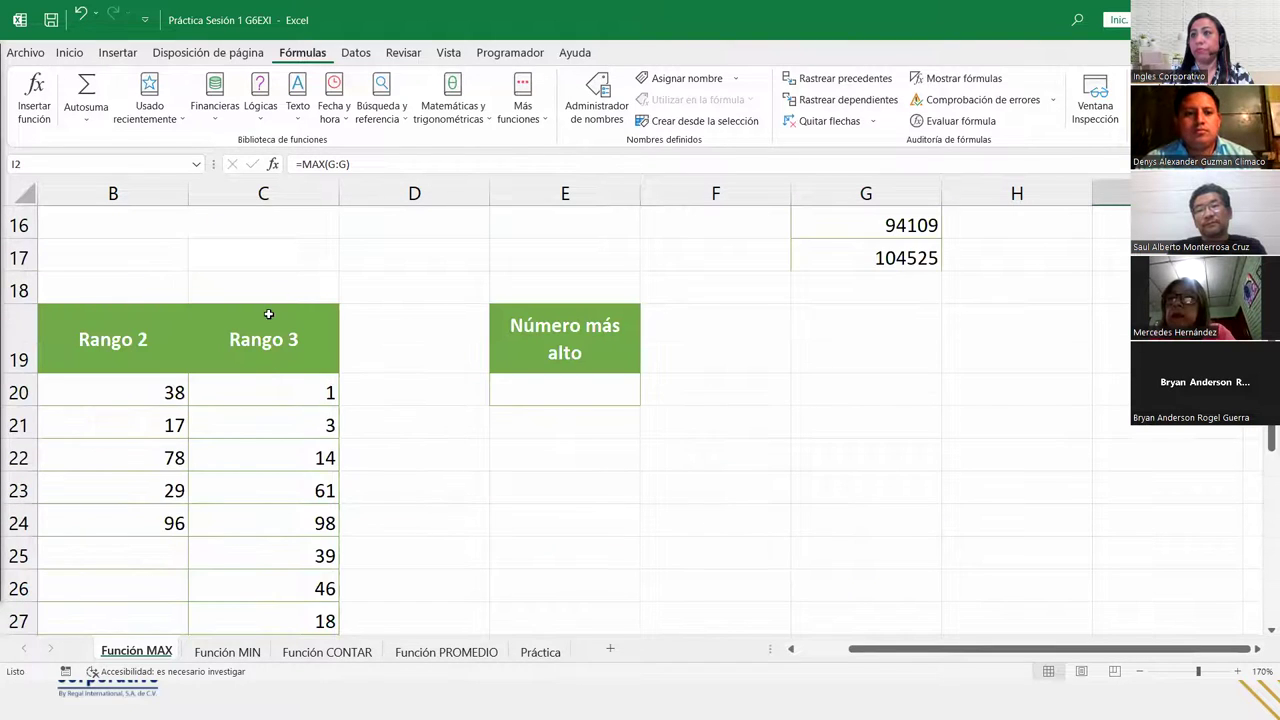
Step: Highlight the Rango data A20:C29, then start a =MAX( formula in E20
{"action": "left_click_drag", "start_coordinate": [878, 651], "coordinate": [830, 651]}
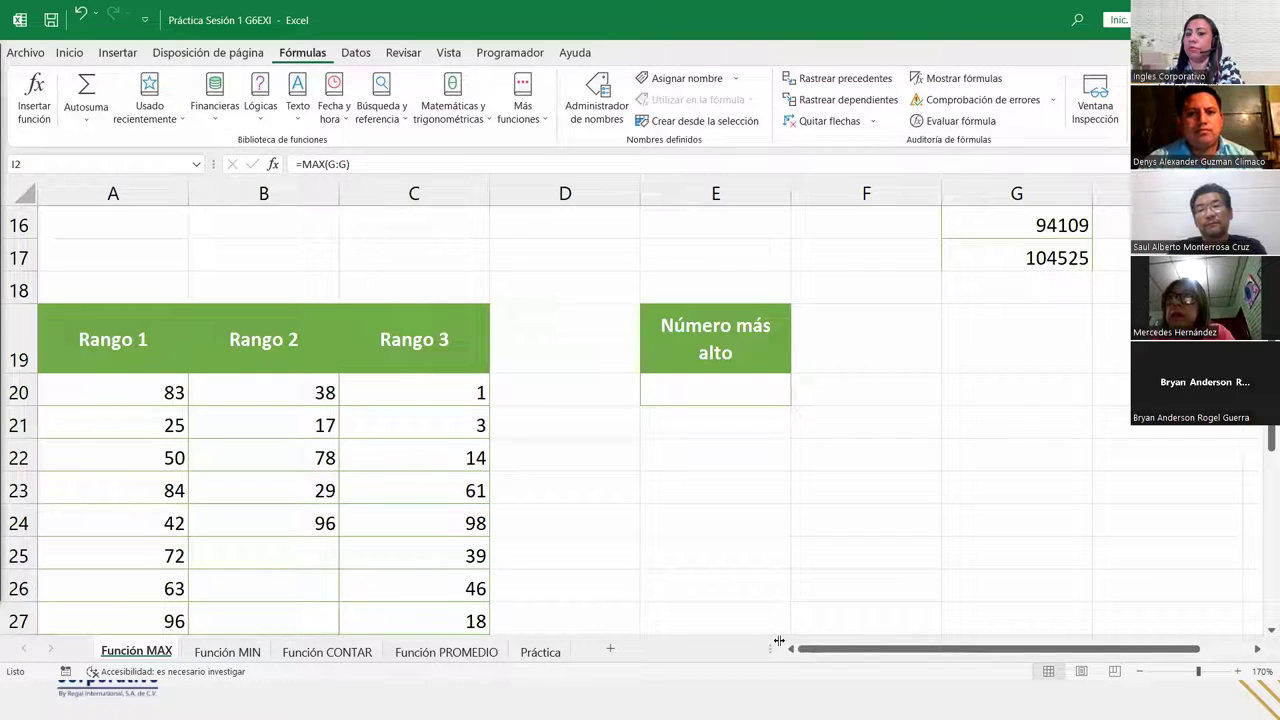
{"action": "left_click", "coordinate": [741, 394]}
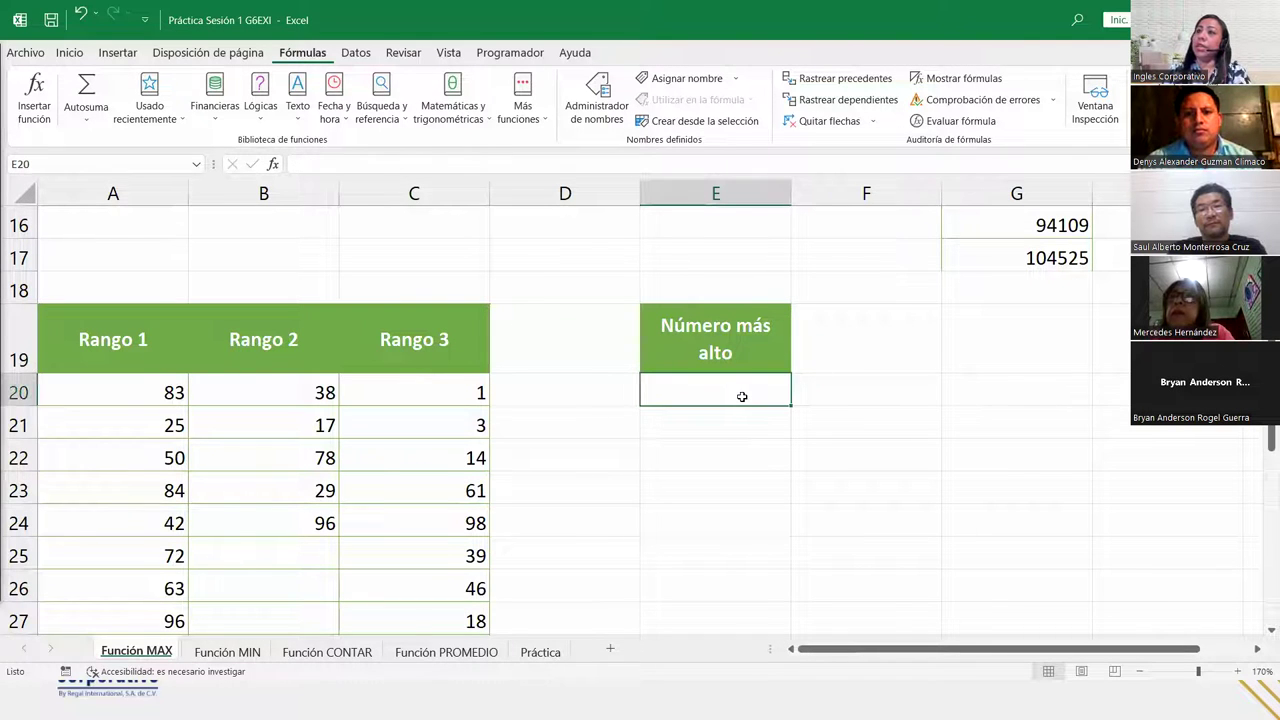
{"action": "scroll", "coordinate": [540, 454], "scroll_direction": "down", "scroll_amount": 1}
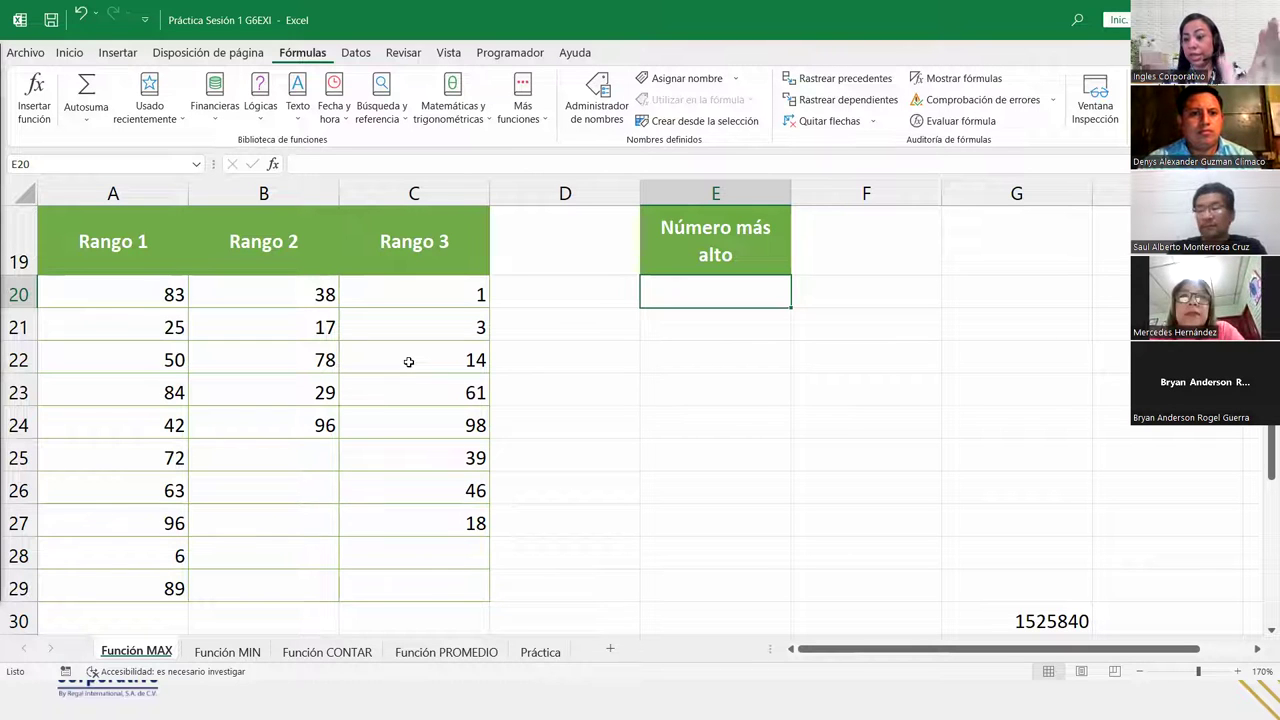
{"action": "left_click", "coordinate": [122, 291]}
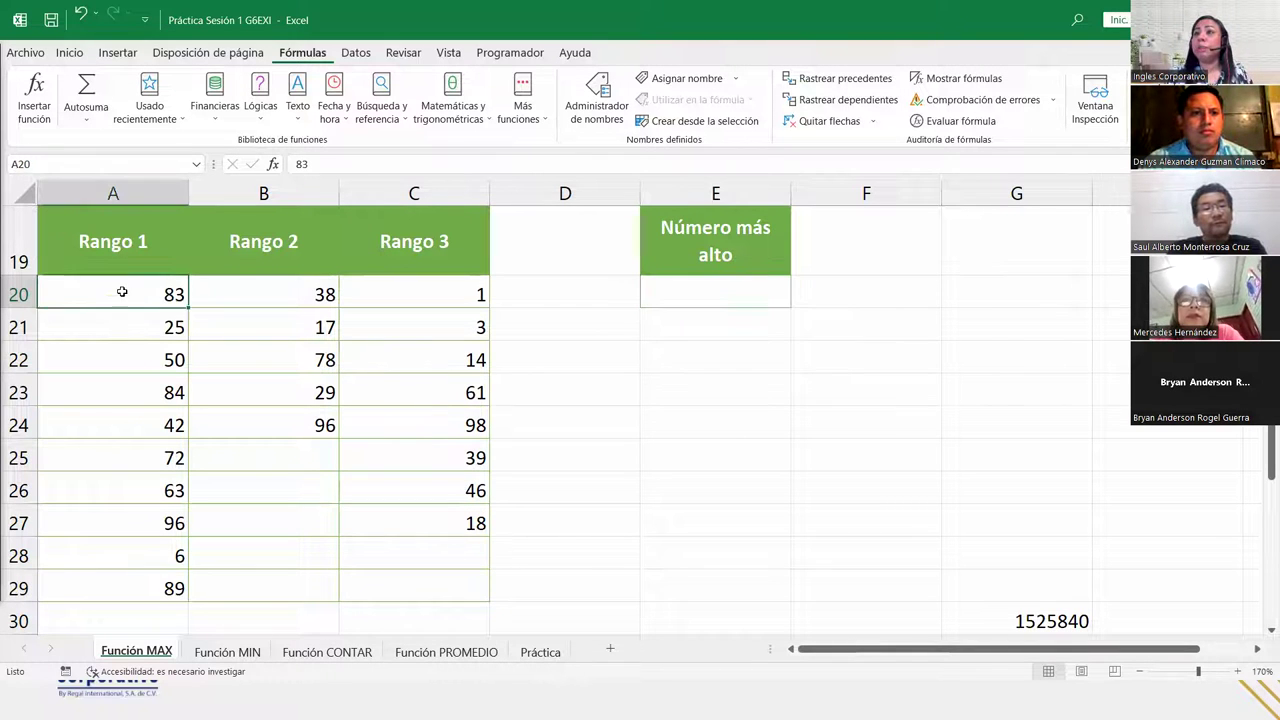
{"action": "left_click_drag", "start_coordinate": [122, 291], "coordinate": [386, 578]}
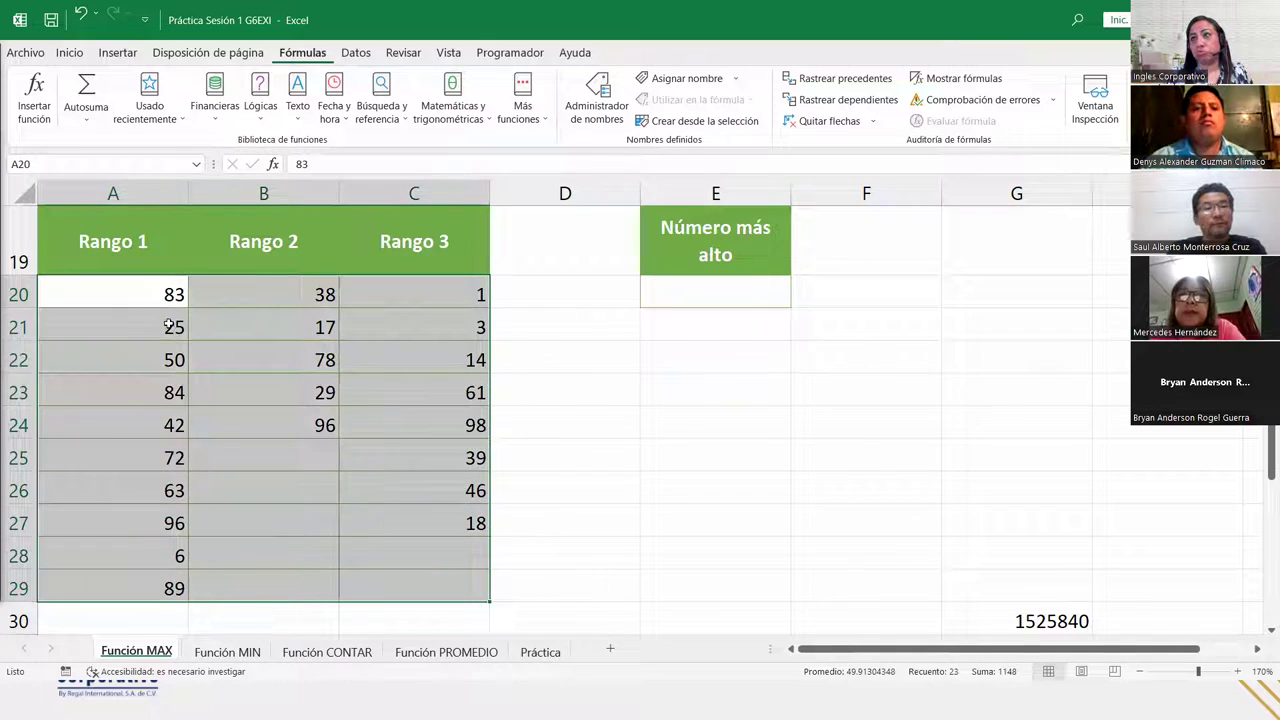
{"action": "left_click", "coordinate": [668, 303]}
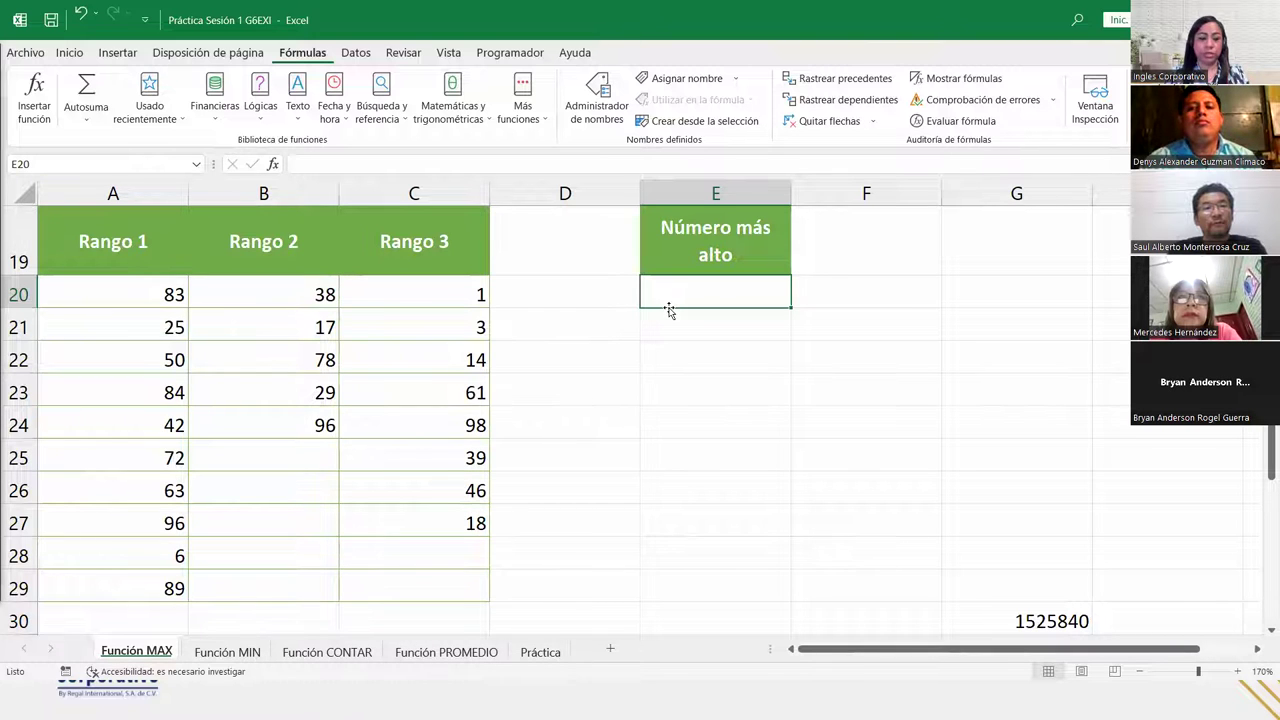
{"action": "type", "text": "=max"}
{"action": "key", "text": "Tab"}
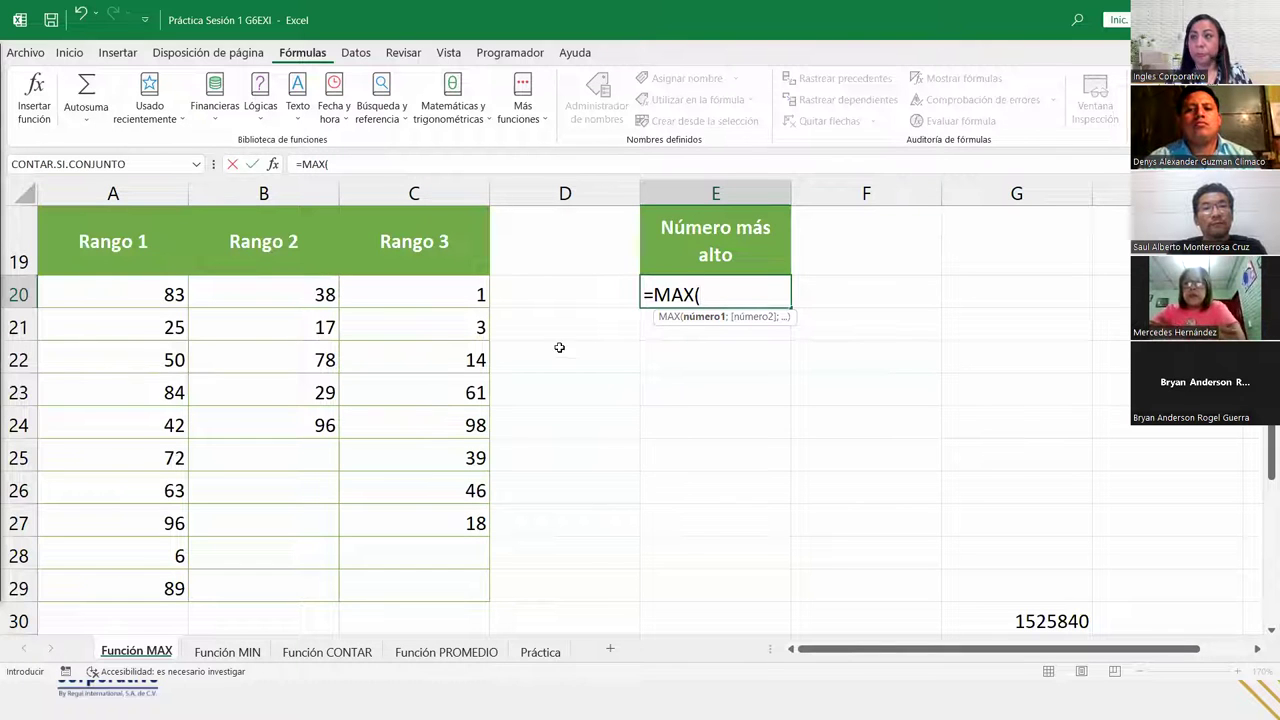
Step: Complete E20 as =MAX(A20:C29), returning 98 across the three Rango columns
{"action": "left_click", "coordinate": [83, 289]}
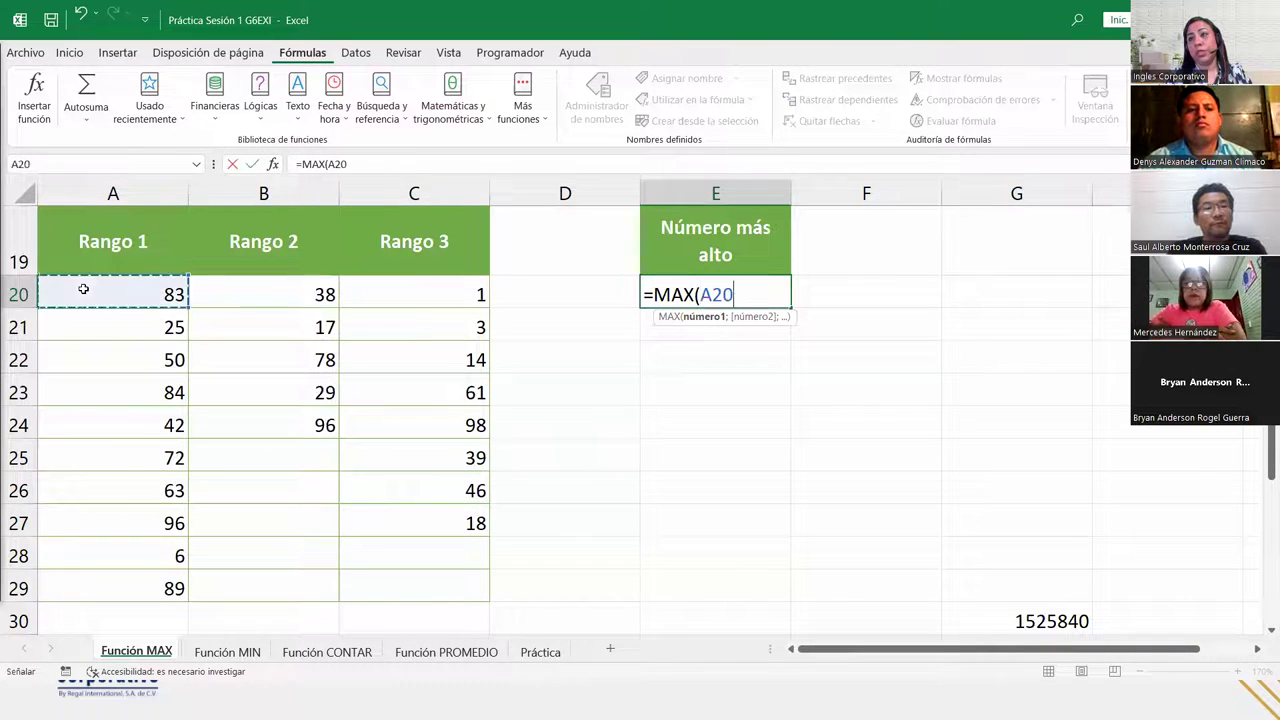
{"action": "left_click_drag", "start_coordinate": [83, 289], "coordinate": [98, 577]}
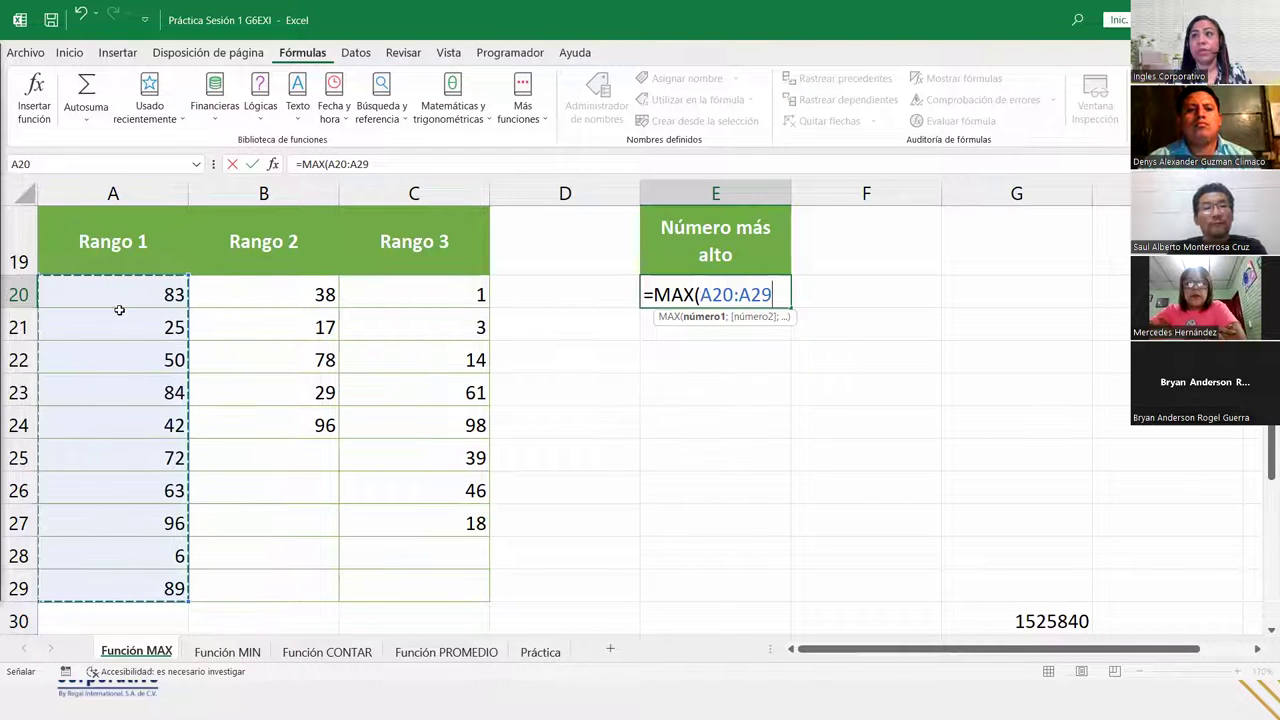
{"action": "left_click_drag", "start_coordinate": [119, 306], "coordinate": [267, 604]}
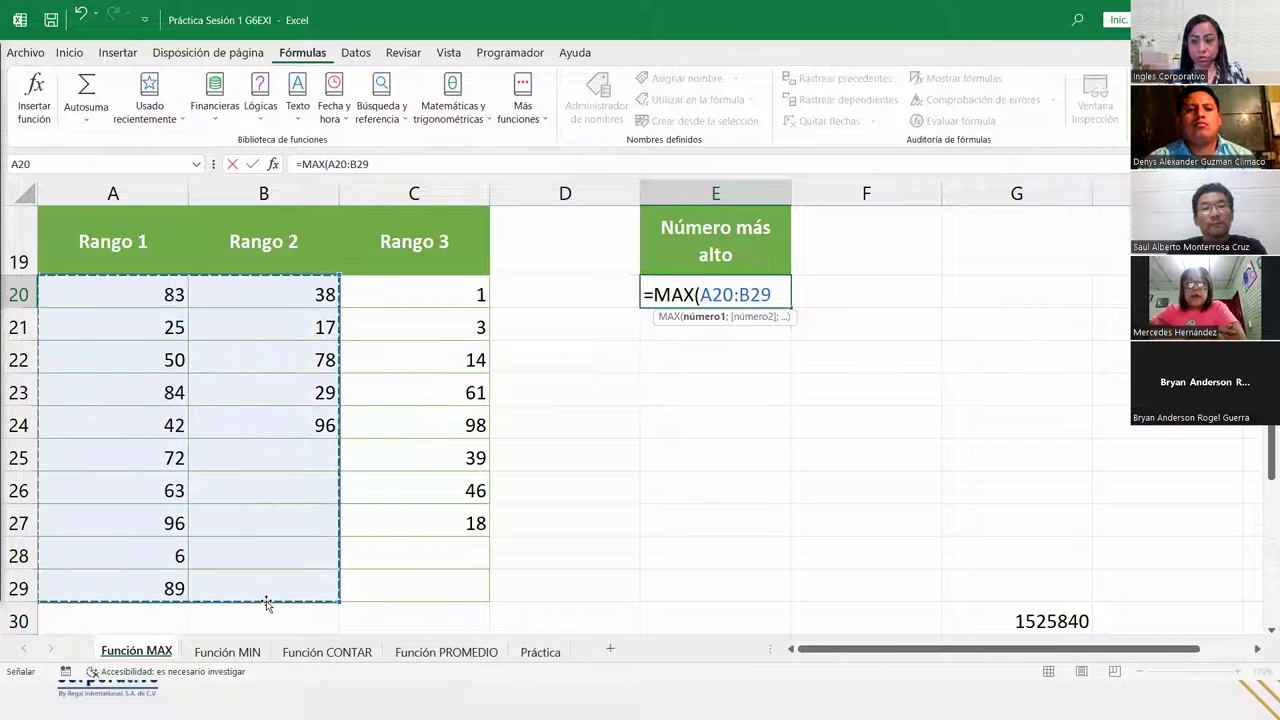
{"action": "mouse_move", "coordinate": [110, 290]}
{"action": "left_mouse_down"}
{"action": "mouse_move", "coordinate": [317, 339]}
{"action": "mouse_move", "coordinate": [407, 586]}
{"action": "left_mouse_up"}
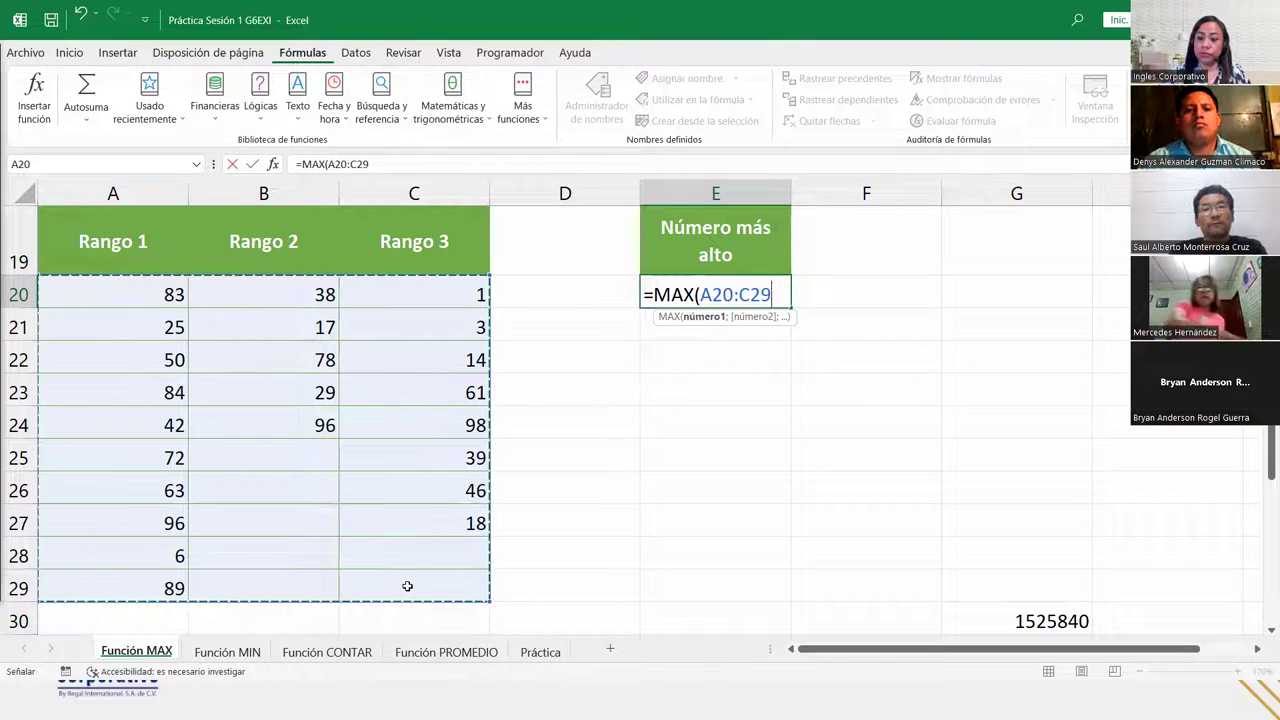
{"action": "type", "text": ")"}
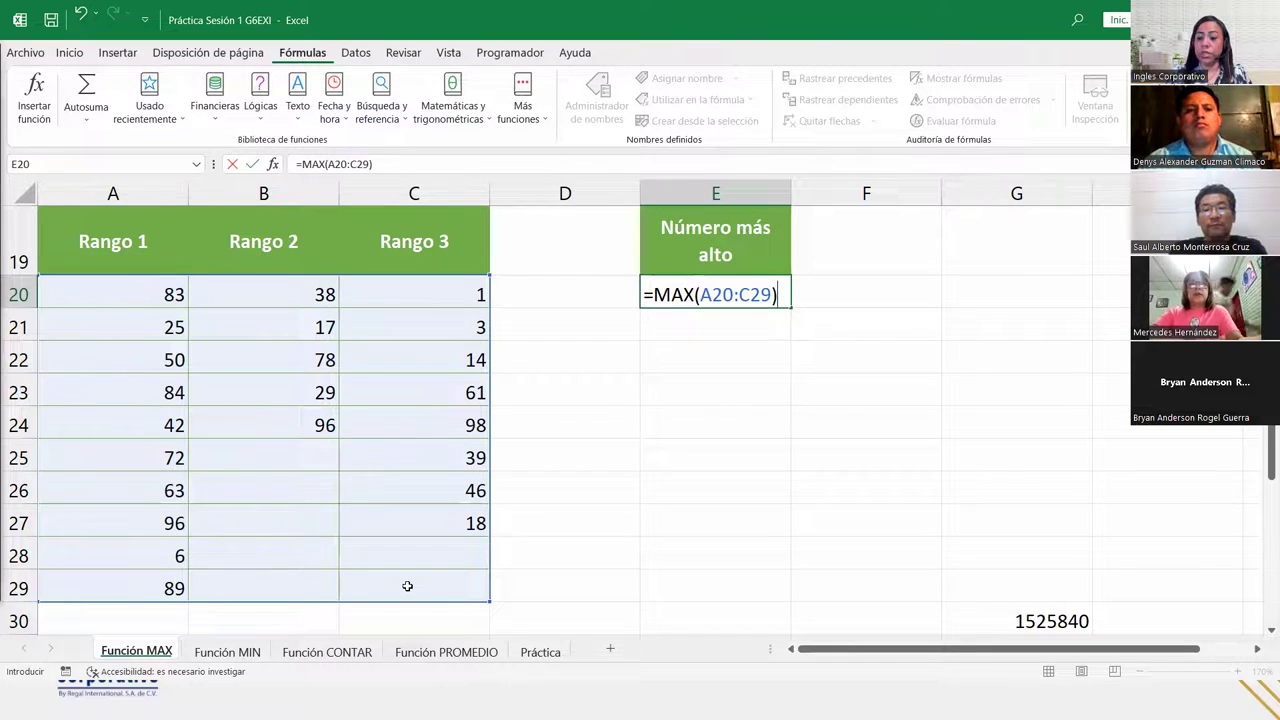
{"action": "key", "text": "Return"}
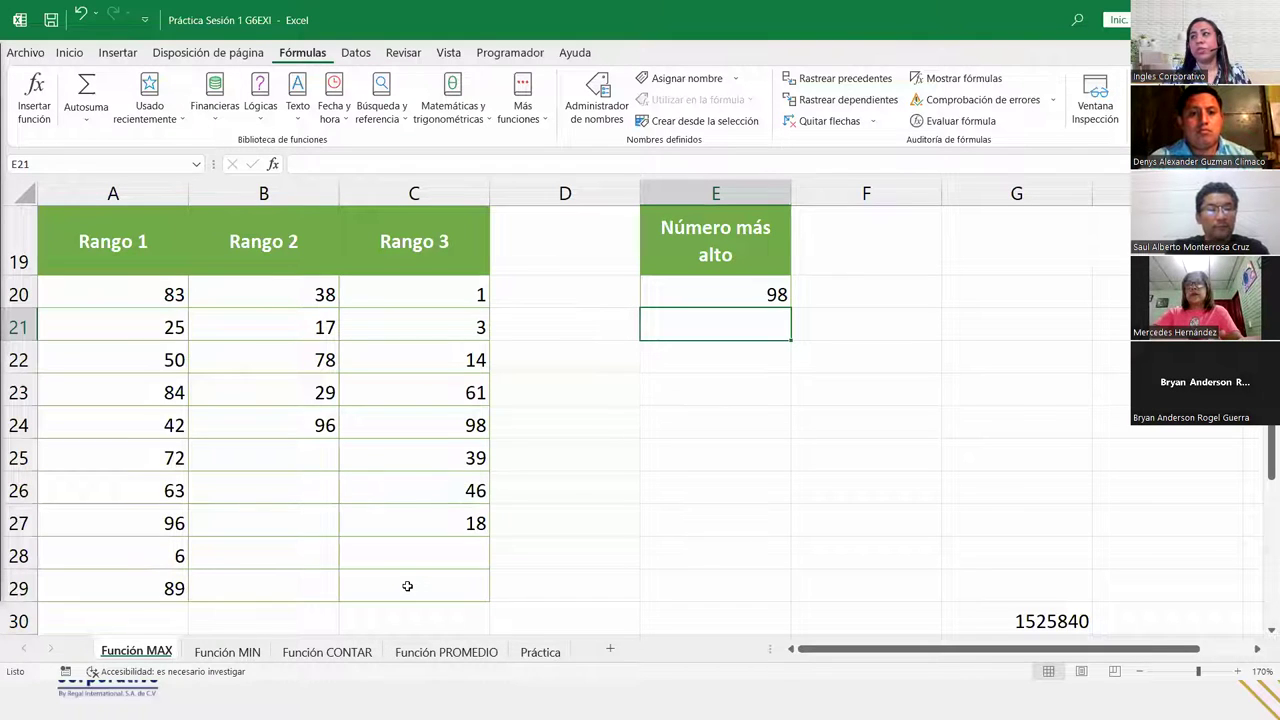
Step: Enter 150 in B27 and 67 in B28, raising the highest number to 150
{"action": "left_click", "coordinate": [281, 517]}
{"action": "type", "text": "150"}
{"action": "key", "text": "Return"}
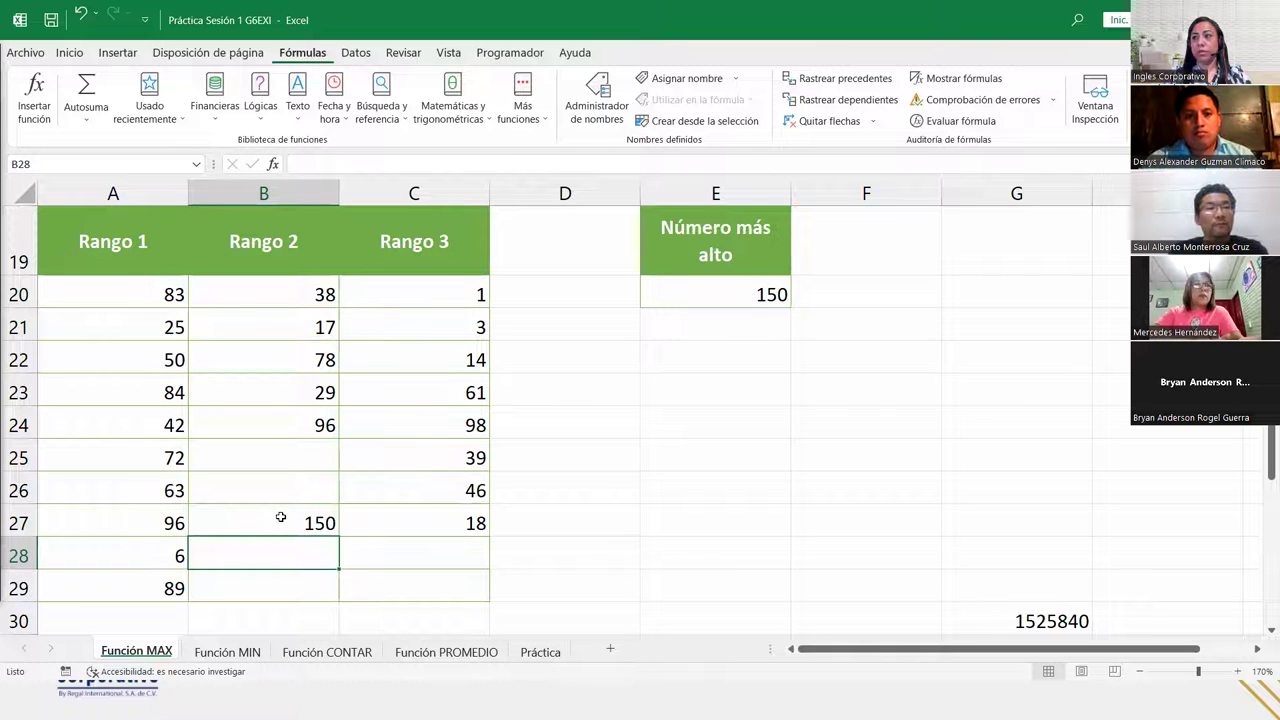
{"action": "type", "text": "67"}
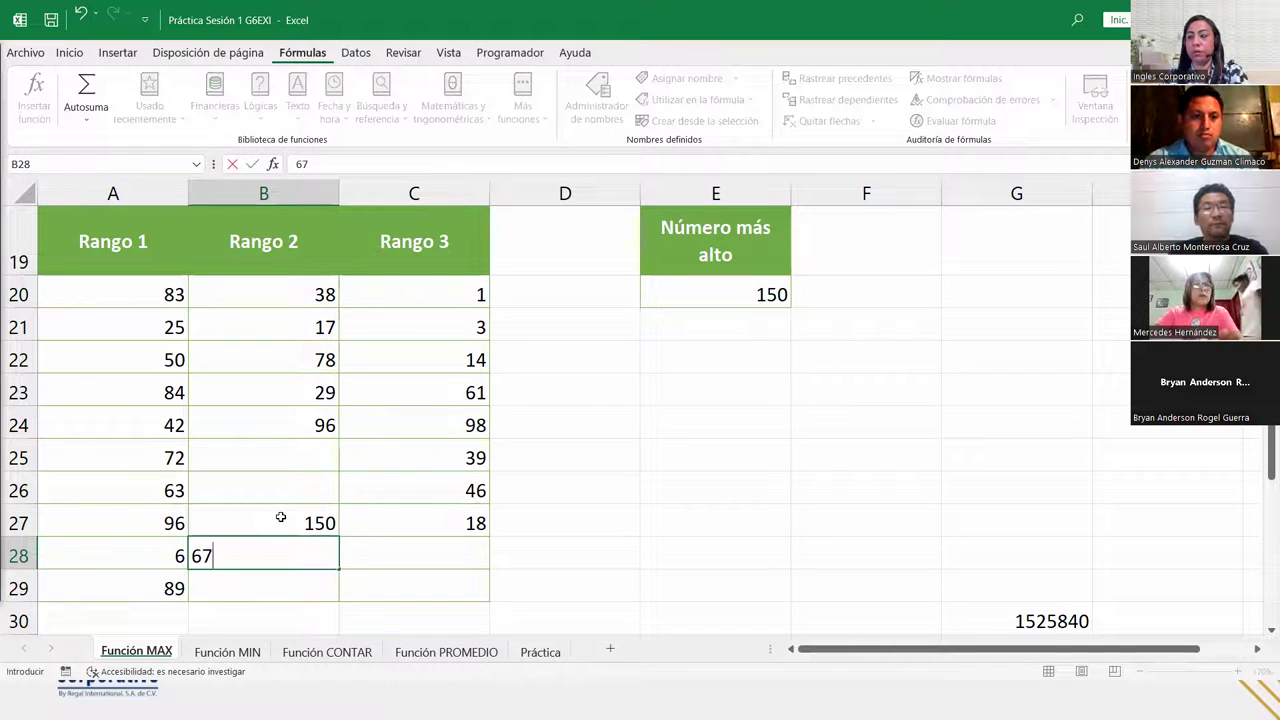
{"action": "key", "text": "Return"}
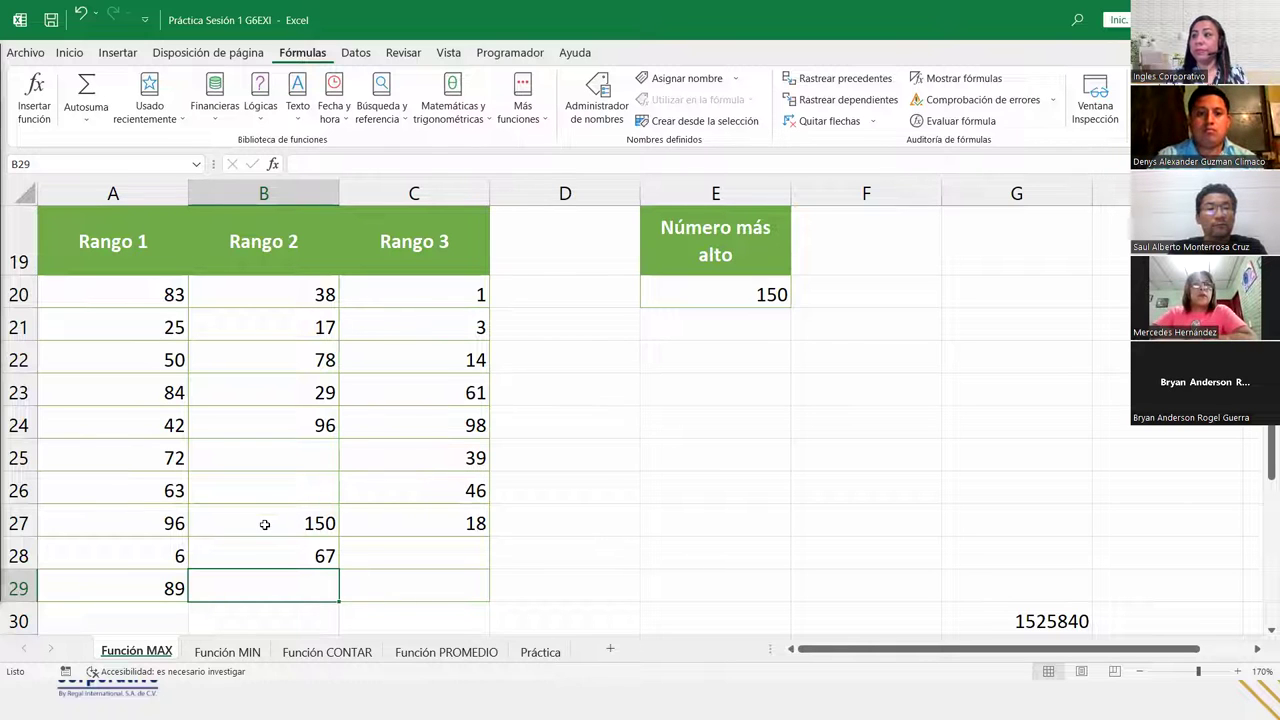
{"action": "scroll", "coordinate": [299, 459], "scroll_direction": "down", "scroll_amount": 4}
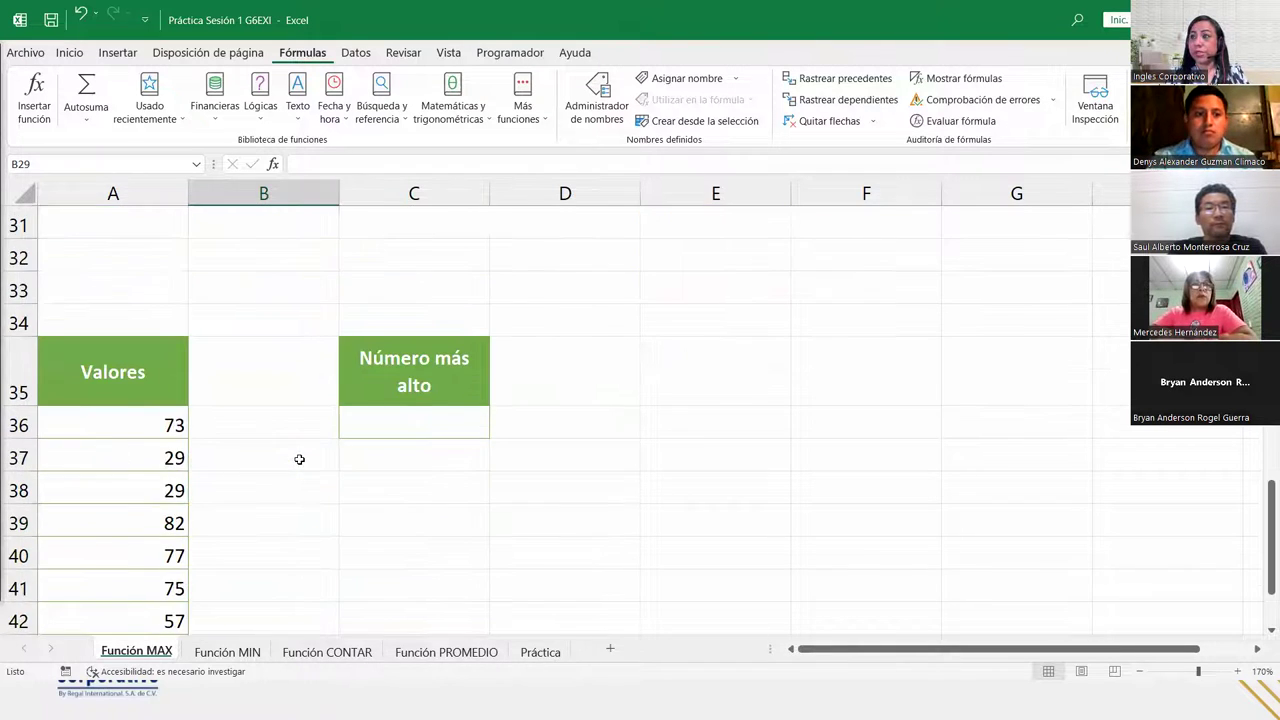
{"action": "scroll", "coordinate": [299, 458], "scroll_direction": "down", "scroll_amount": 2}
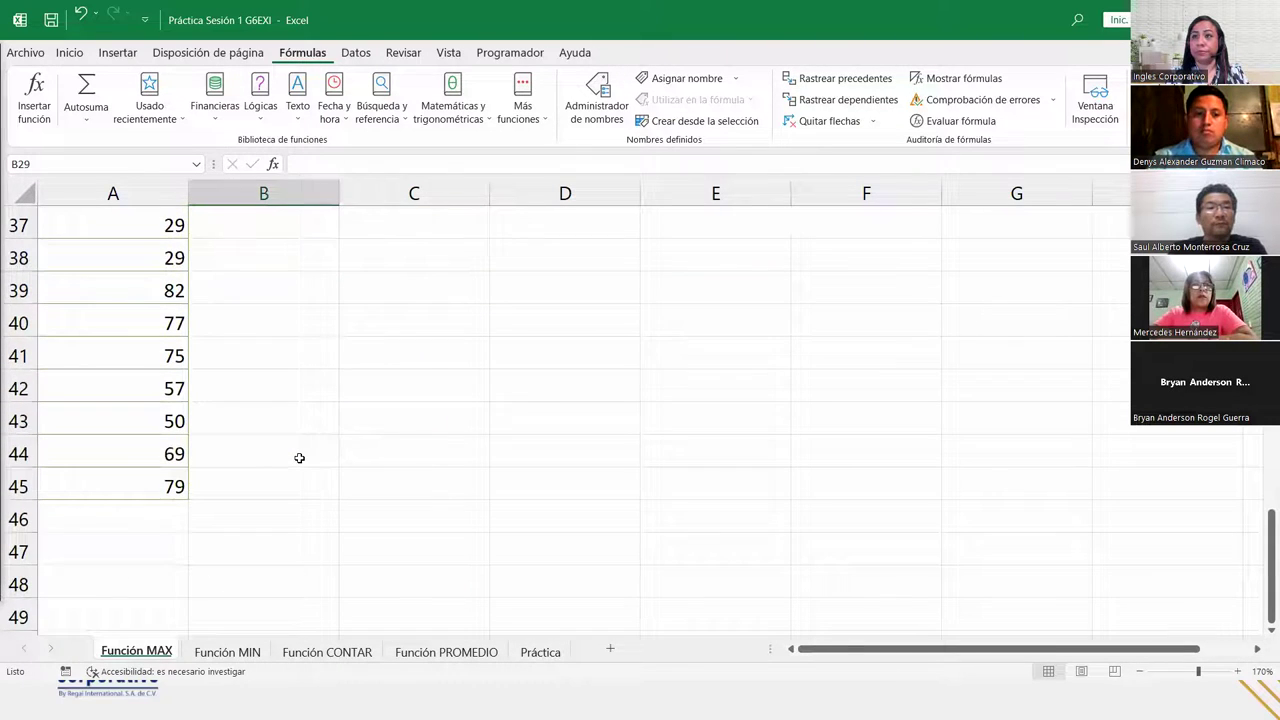
{"action": "scroll", "coordinate": [299, 458], "scroll_direction": "up", "scroll_amount": 1}
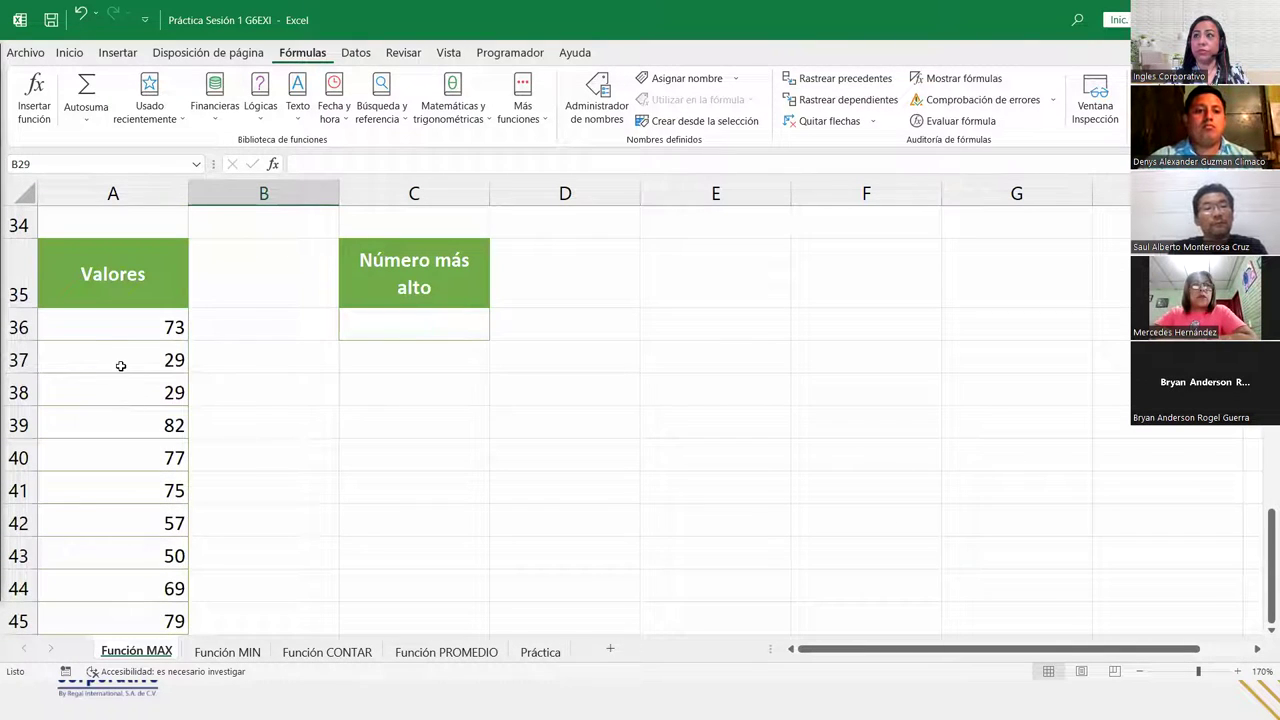
{"action": "left_click", "coordinate": [122, 330]}
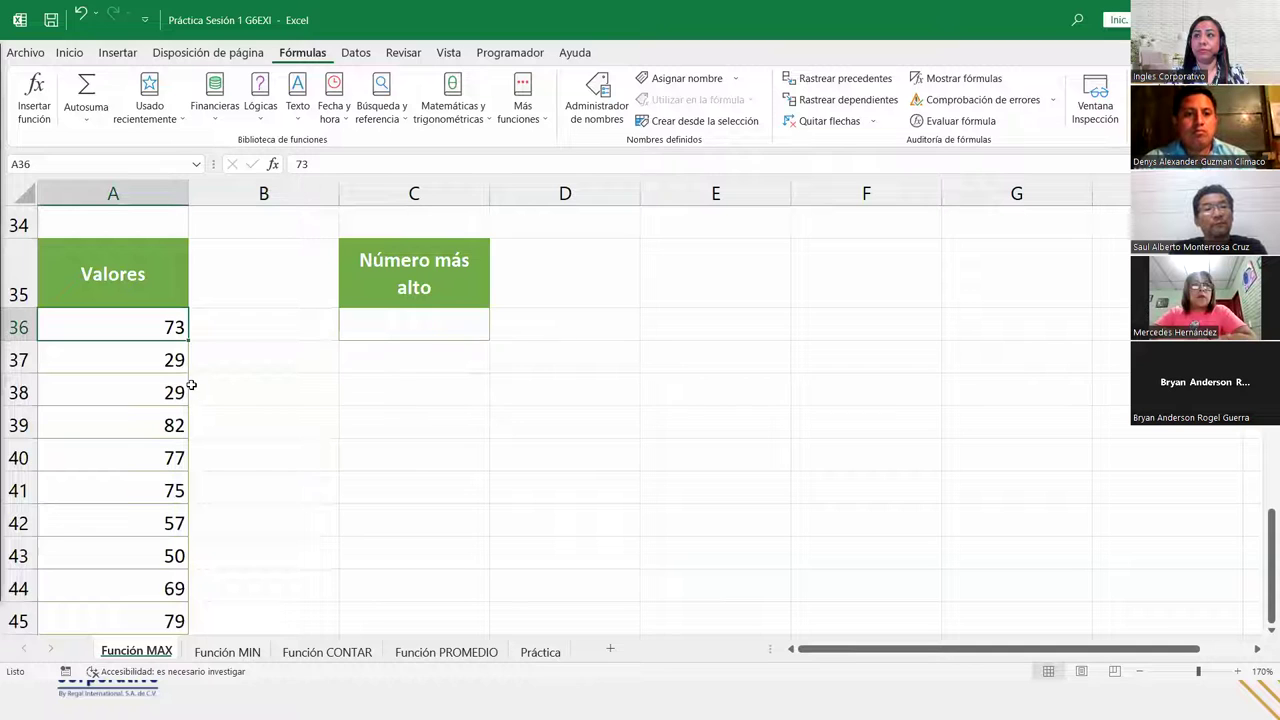
{"action": "scroll", "coordinate": [191, 385], "scroll_direction": "down", "scroll_amount": 2}
{"action": "scroll", "coordinate": [191, 385], "scroll_direction": "down", "scroll_amount": 1}
{"action": "scroll", "coordinate": [191, 385], "scroll_direction": "up", "scroll_amount": 1}
{"action": "scroll", "coordinate": [191, 385], "scroll_direction": "up", "scroll_amount": 2}
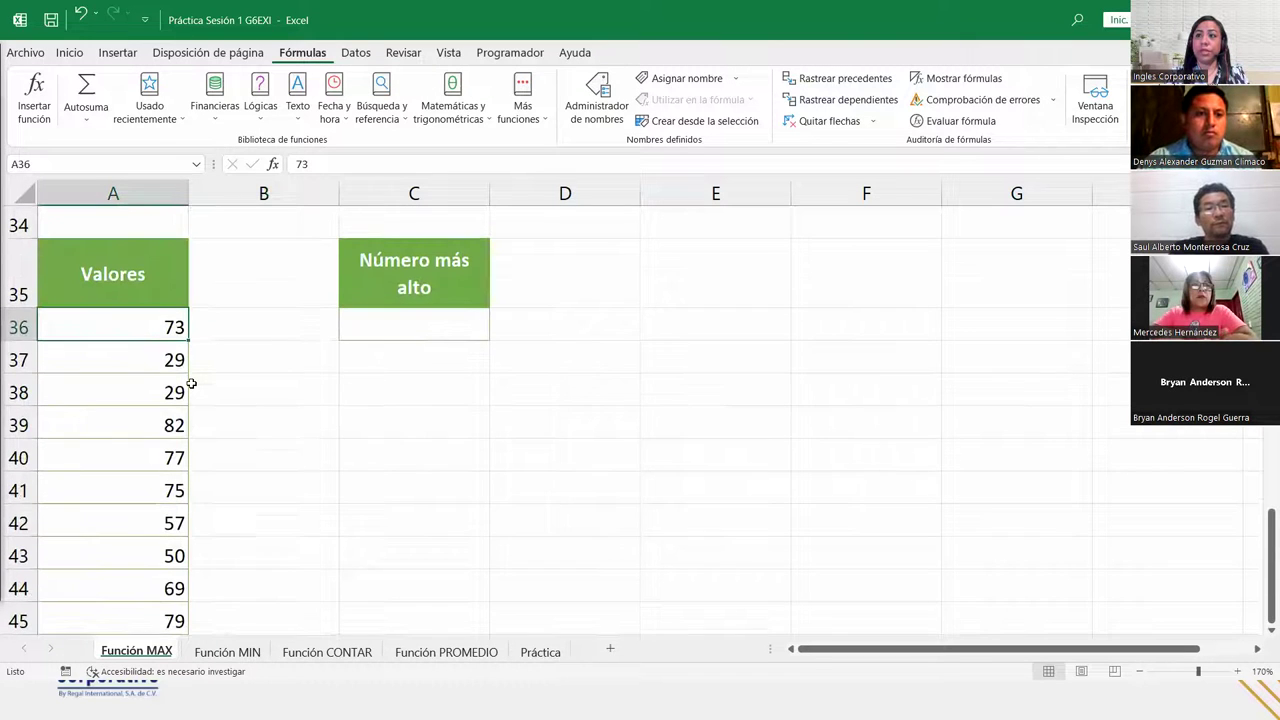
{"action": "left_click", "coordinate": [397, 326]}
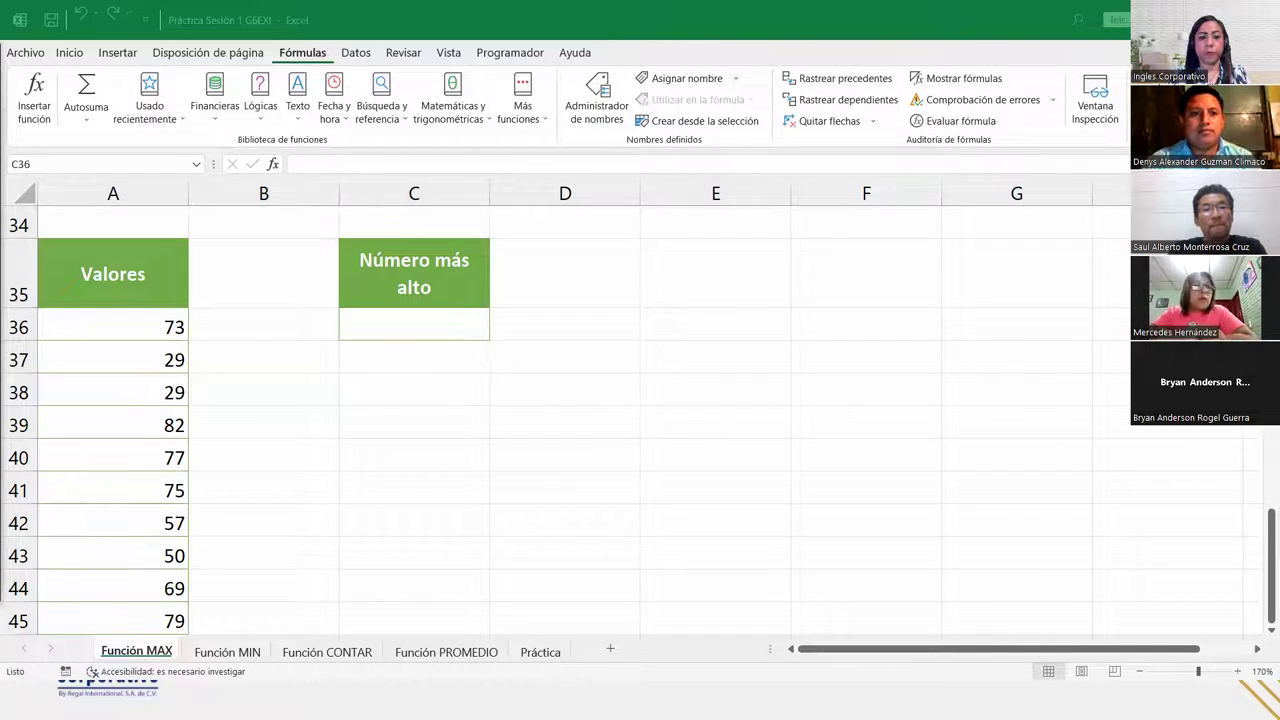
{"action": "left_click", "coordinate": [484, 31]}
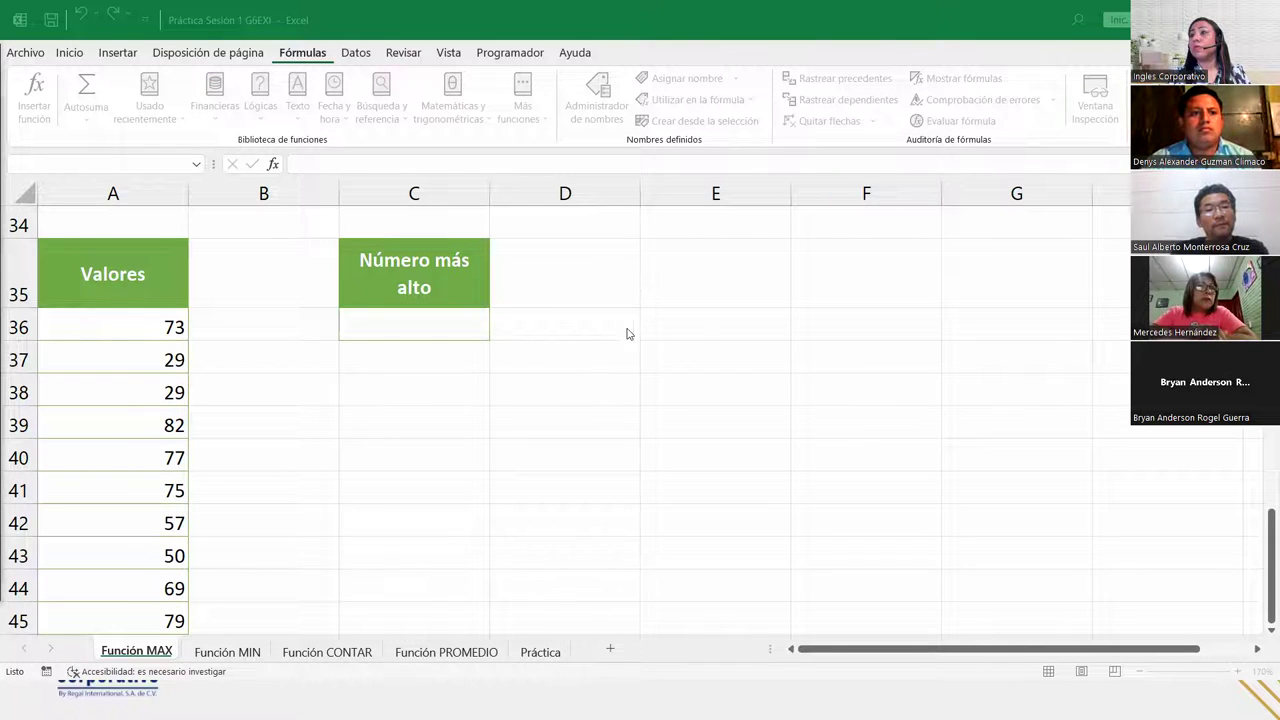
{"action": "left_click", "coordinate": [453, 330]}
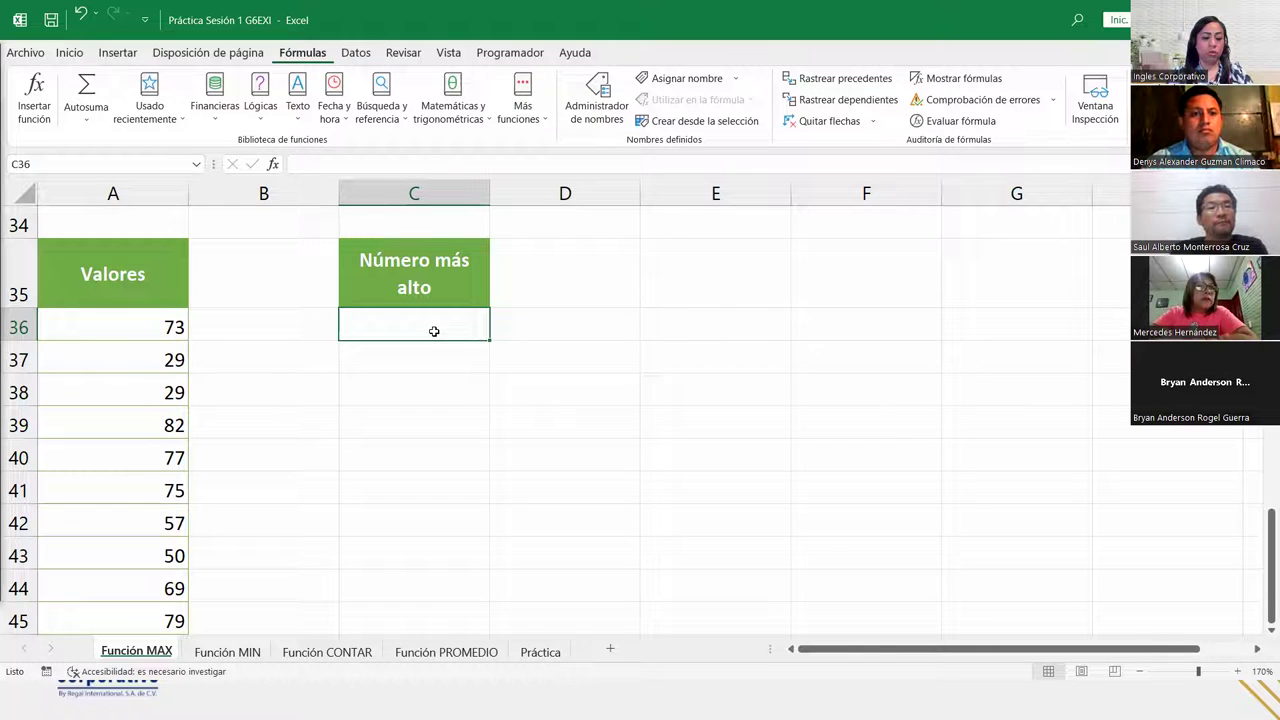
Step: Enter =MAX(A36:A45) in C36 to find the Valores list's highest value, 82
{"action": "type", "text": "=max"}
{"action": "key", "text": "Tab"}
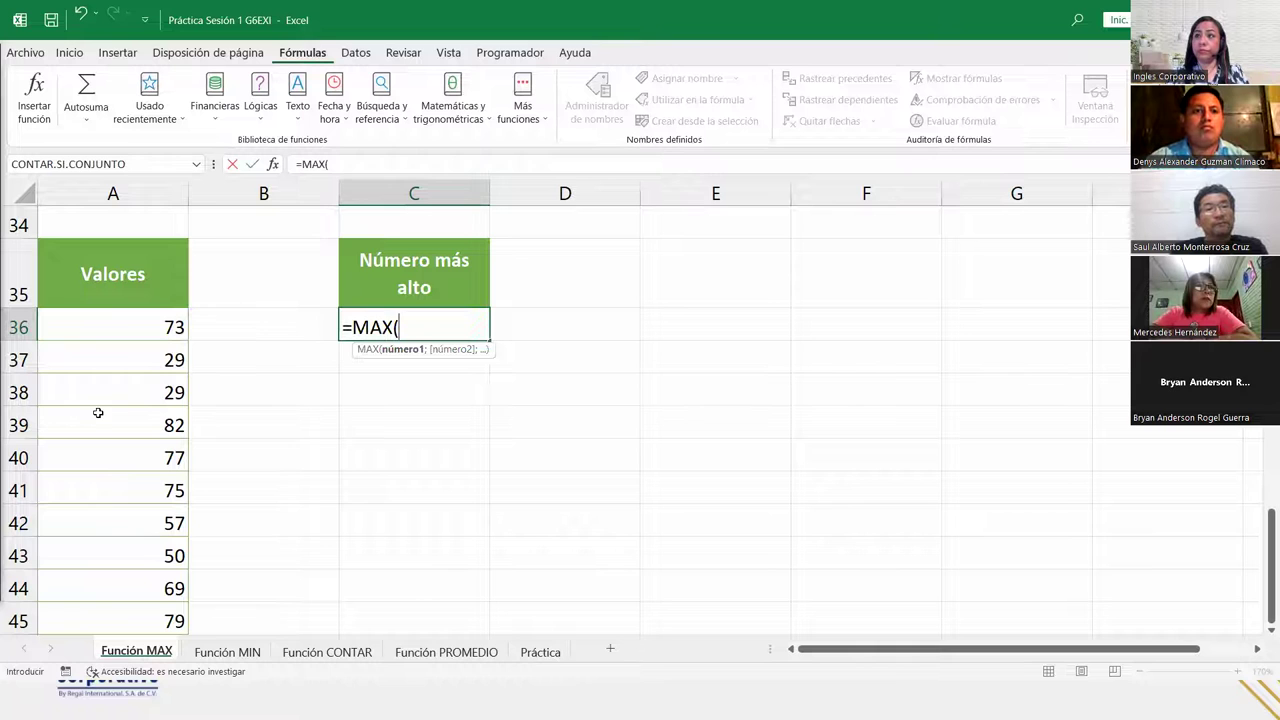
{"action": "mouse_move", "coordinate": [111, 338]}
{"action": "left_mouse_down"}
{"action": "mouse_move", "coordinate": [126, 628]}
{"action": "mouse_move", "coordinate": [134, 509]}
{"action": "left_mouse_up"}
{"action": "scroll", "coordinate": [400, 410], "scroll_direction": "up", "scroll_amount": 2}
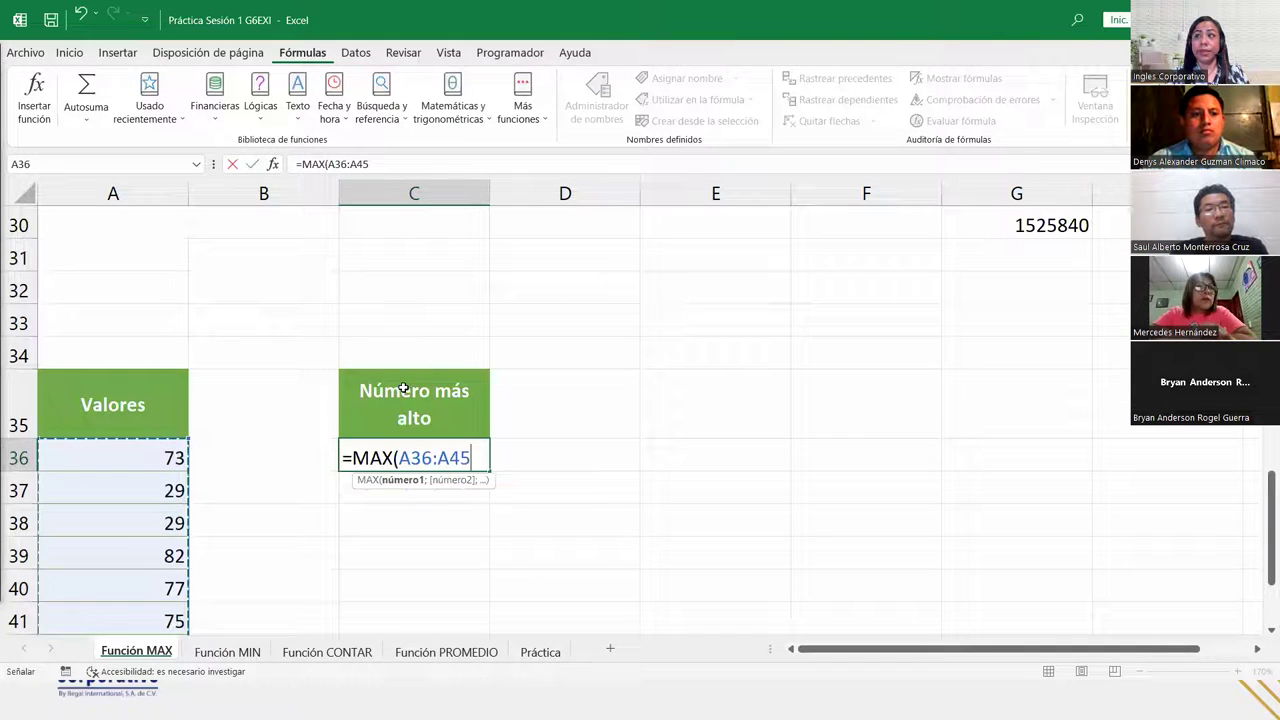
{"action": "type", "text": ")"}
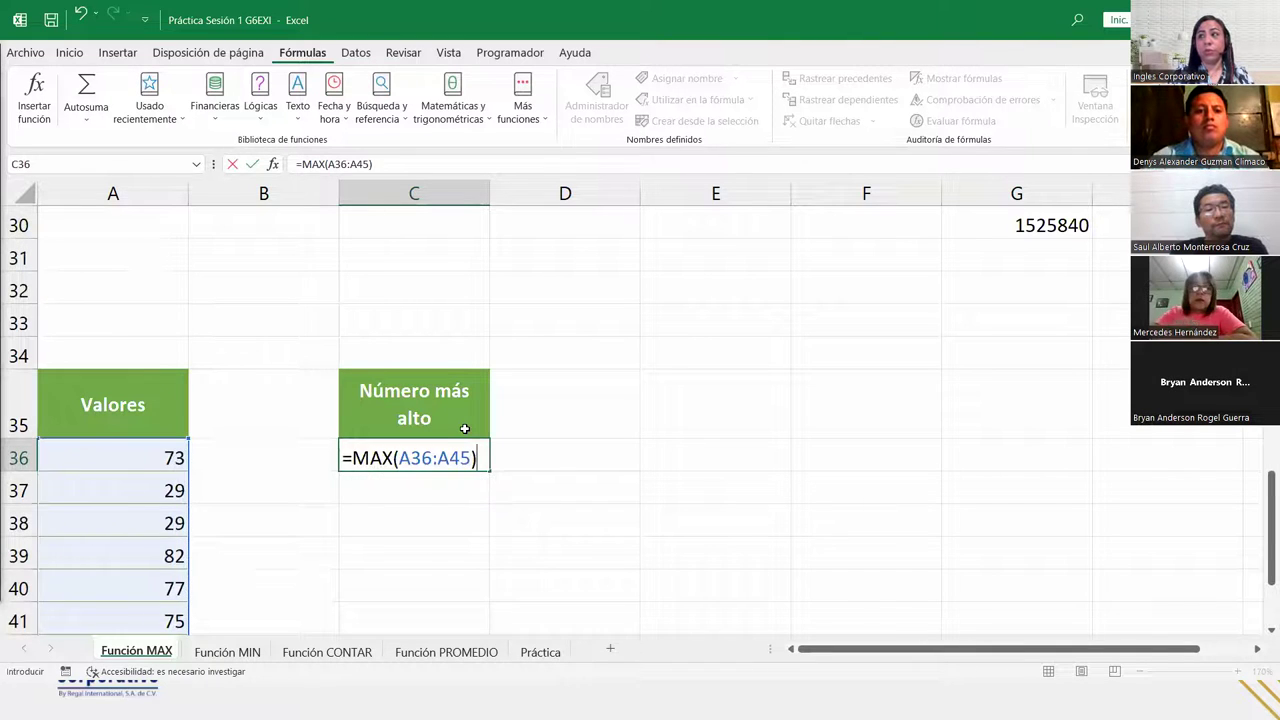
{"action": "key", "text": "Return"}
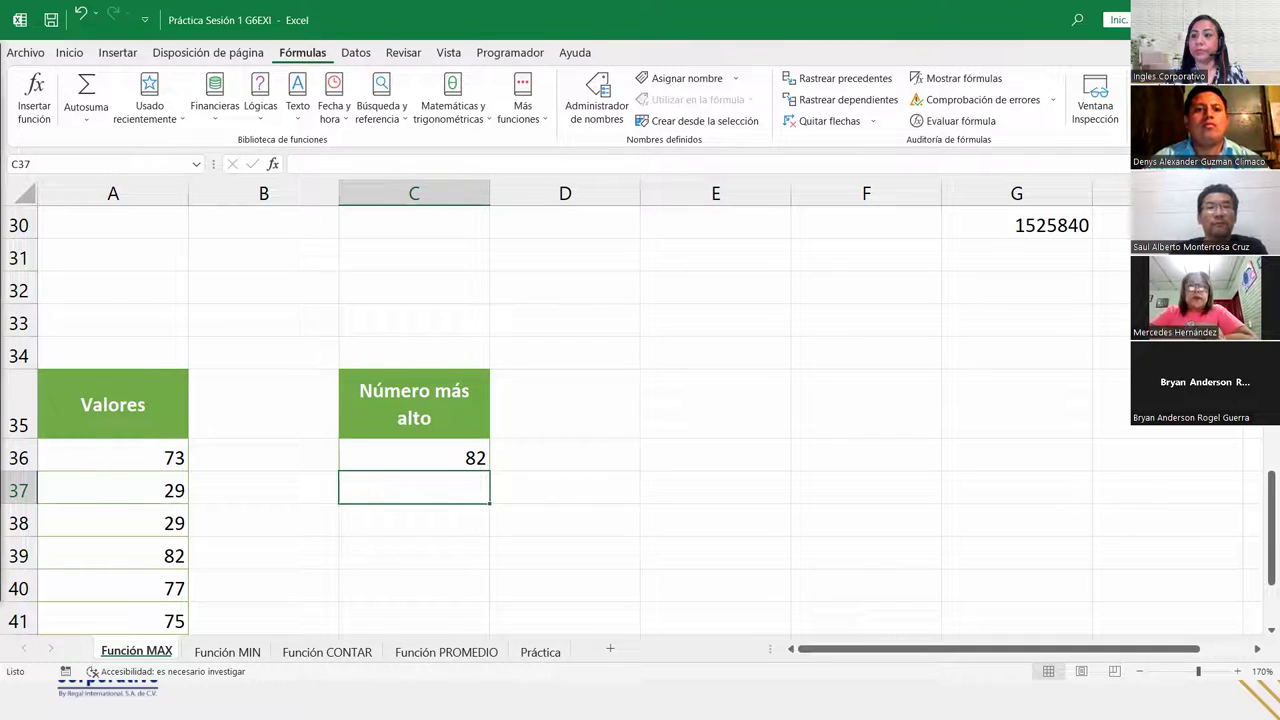
Step: Show the FUNCIÓN MAX slide, advance to FUNCIÓN MIN, then return to Excel
{"action": "key", "text": "alt+Tab"}
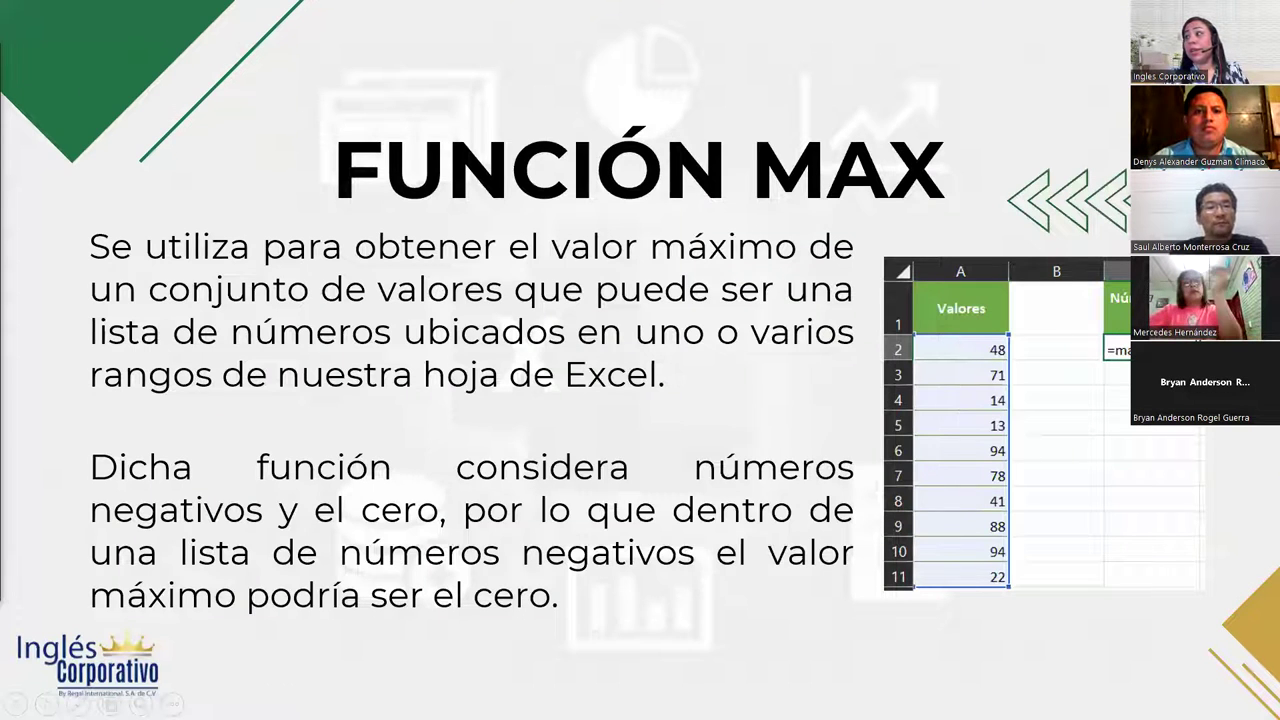
{"action": "key", "text": "Right"}
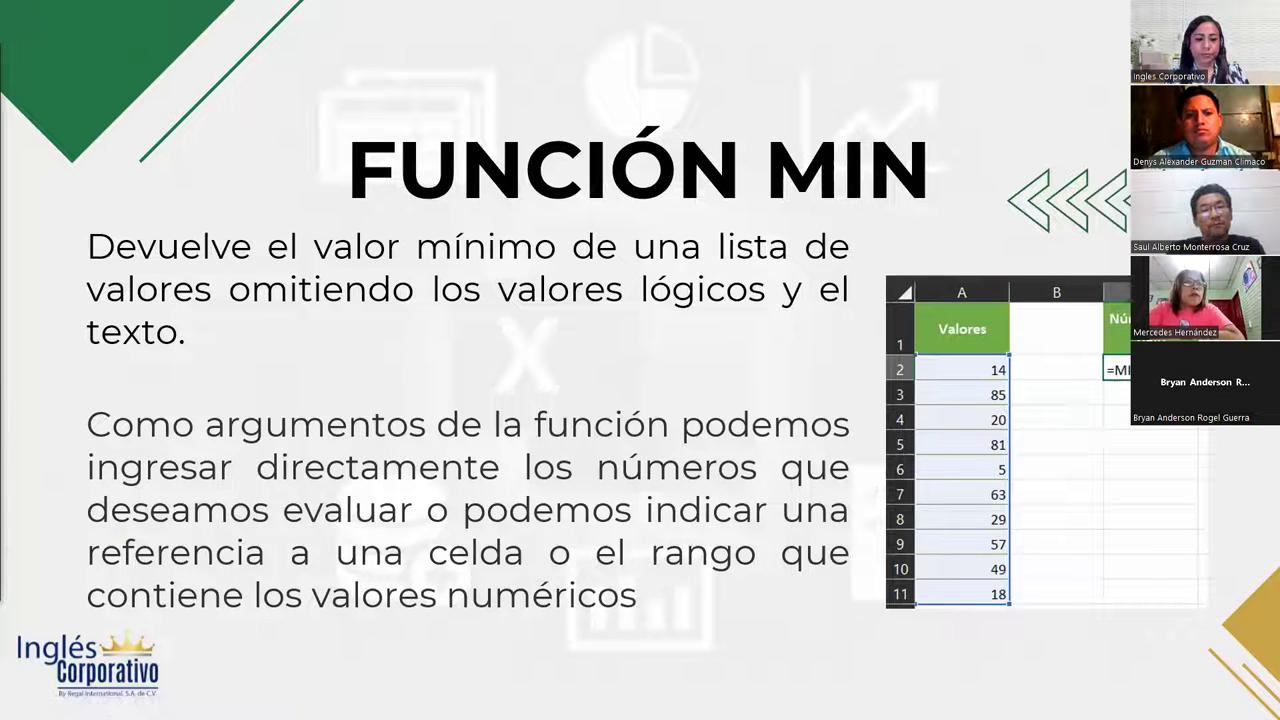
{"action": "key", "text": "alt+Tab"}
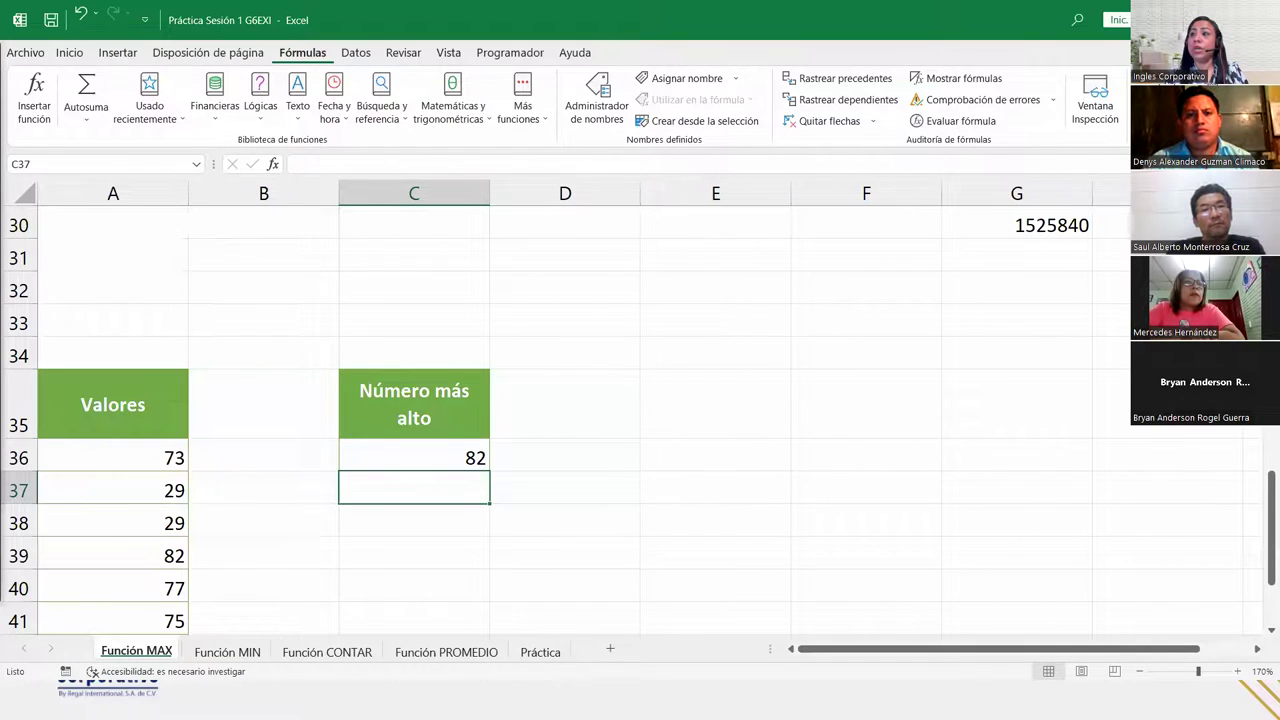
Step: Switch to the Función MIN sheet and zoom in four steps
{"action": "left_click", "coordinate": [226, 652]}
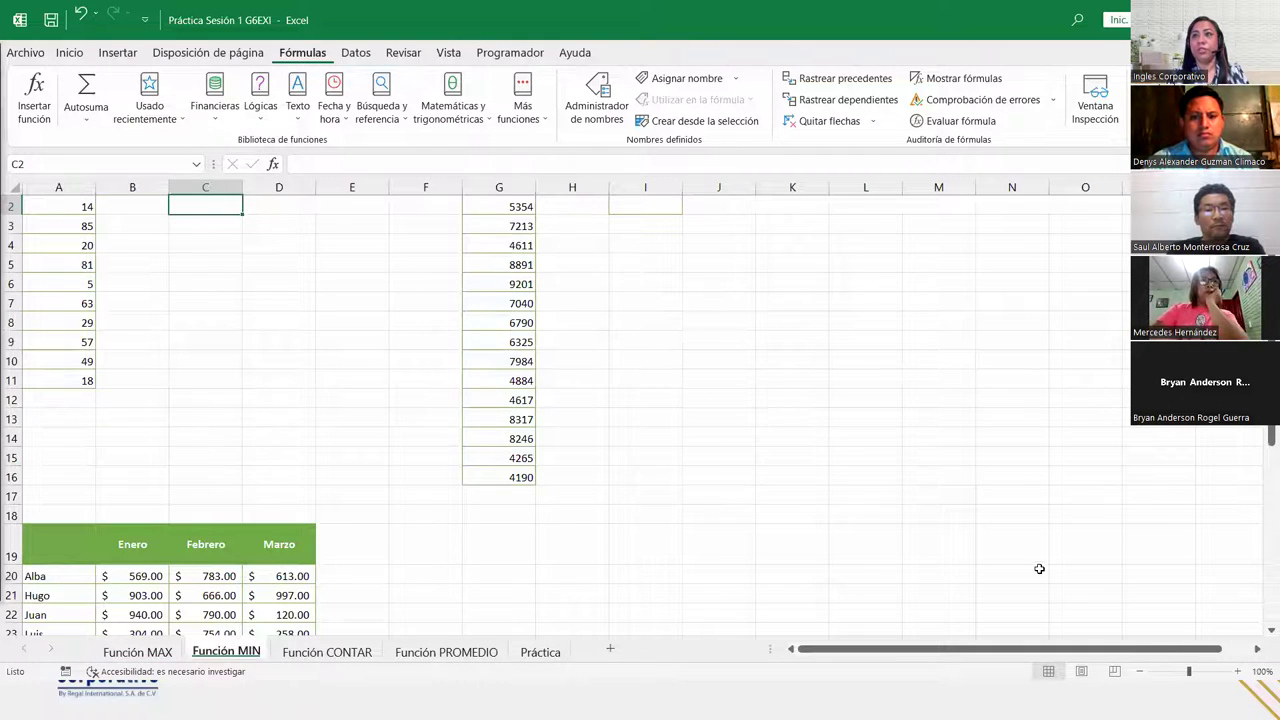
{"action": "scroll", "coordinate": [130, 240], "scroll_direction": "up", "scroll_amount": 1}
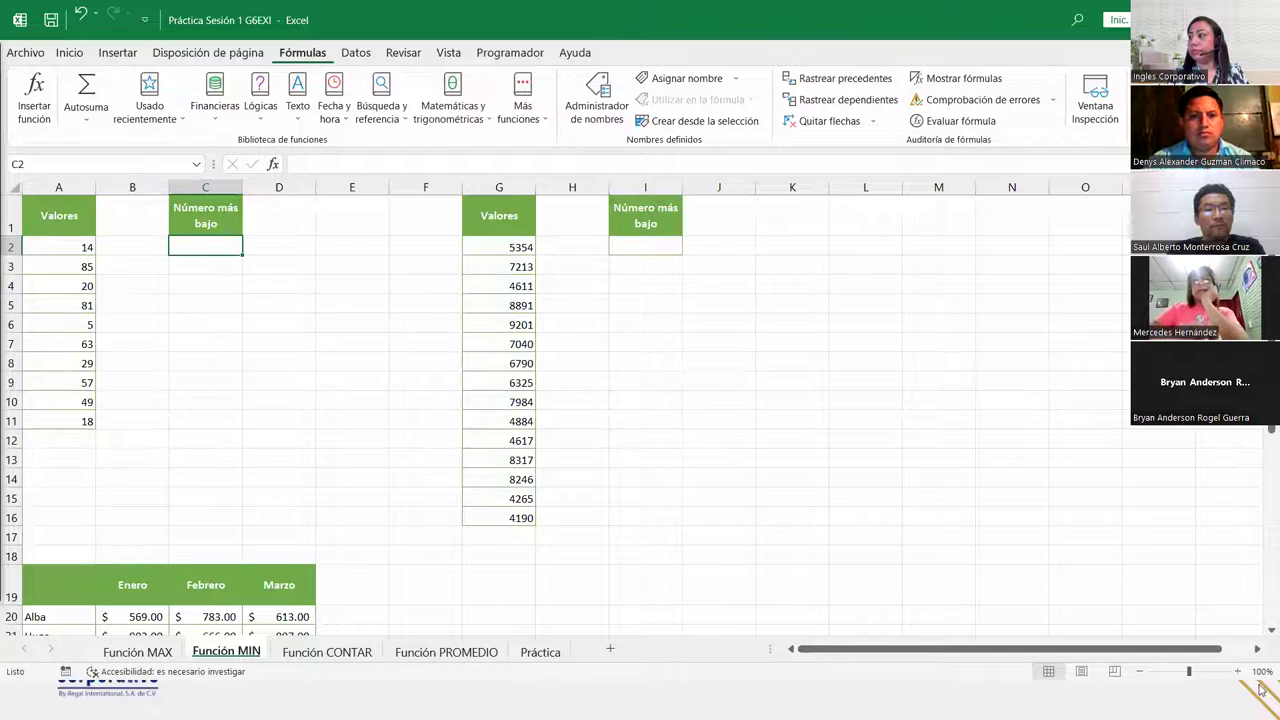
{"action": "left_click", "coordinate": [1237, 671]}
{"action": "left_click", "coordinate": [1237, 671]}
{"action": "left_click", "coordinate": [1237, 671]}
{"action": "left_click", "coordinate": [1237, 671]}
{"action": "left_click", "coordinate": [1237, 671]}
{"action": "left_click", "coordinate": [1237, 671]}
{"action": "scroll", "coordinate": [323, 394], "scroll_direction": "up", "scroll_amount": 1}
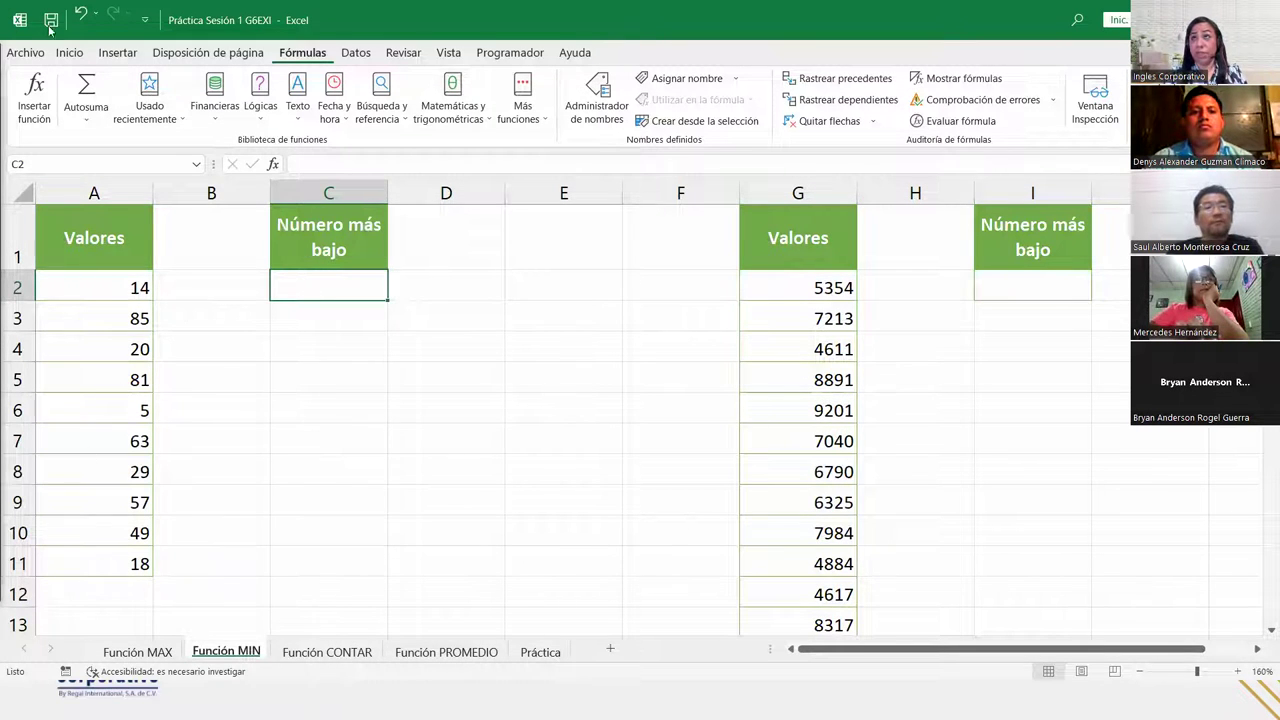
Step: Bring up the Autosuma summary-function list for the Número más bajo cell
{"action": "left_click", "coordinate": [86, 54]}
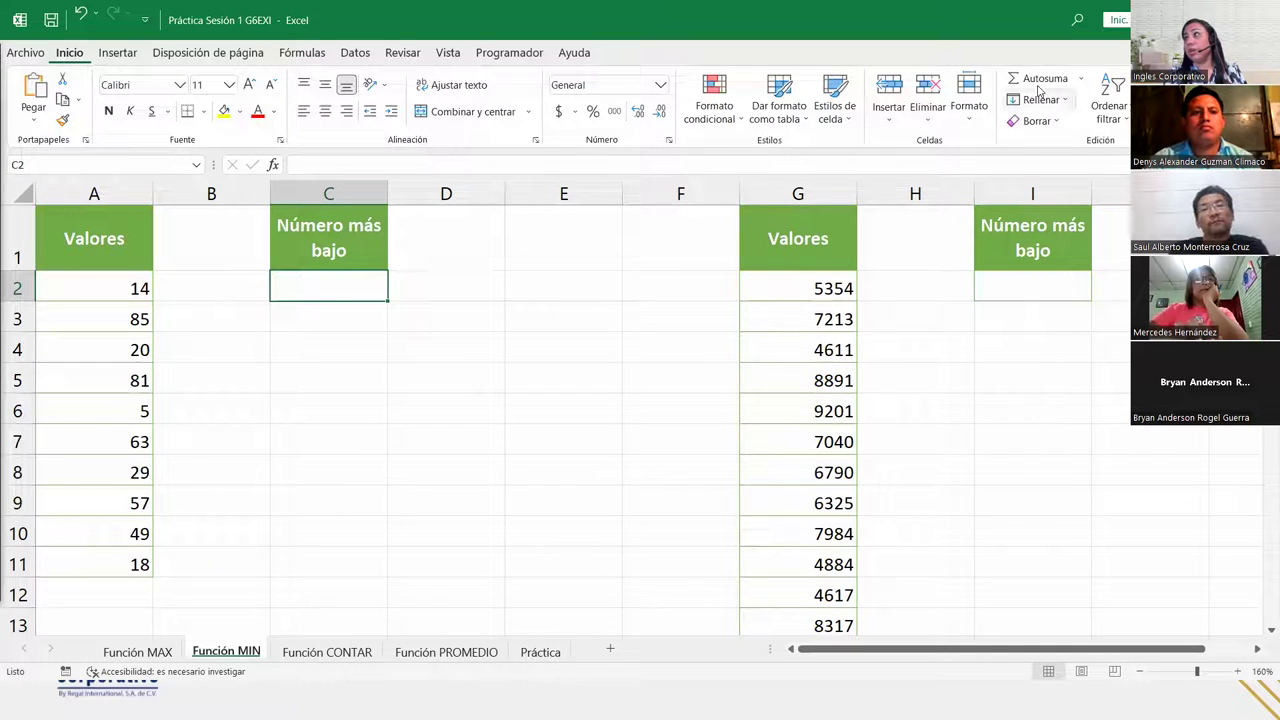
{"action": "left_click", "coordinate": [1080, 79]}
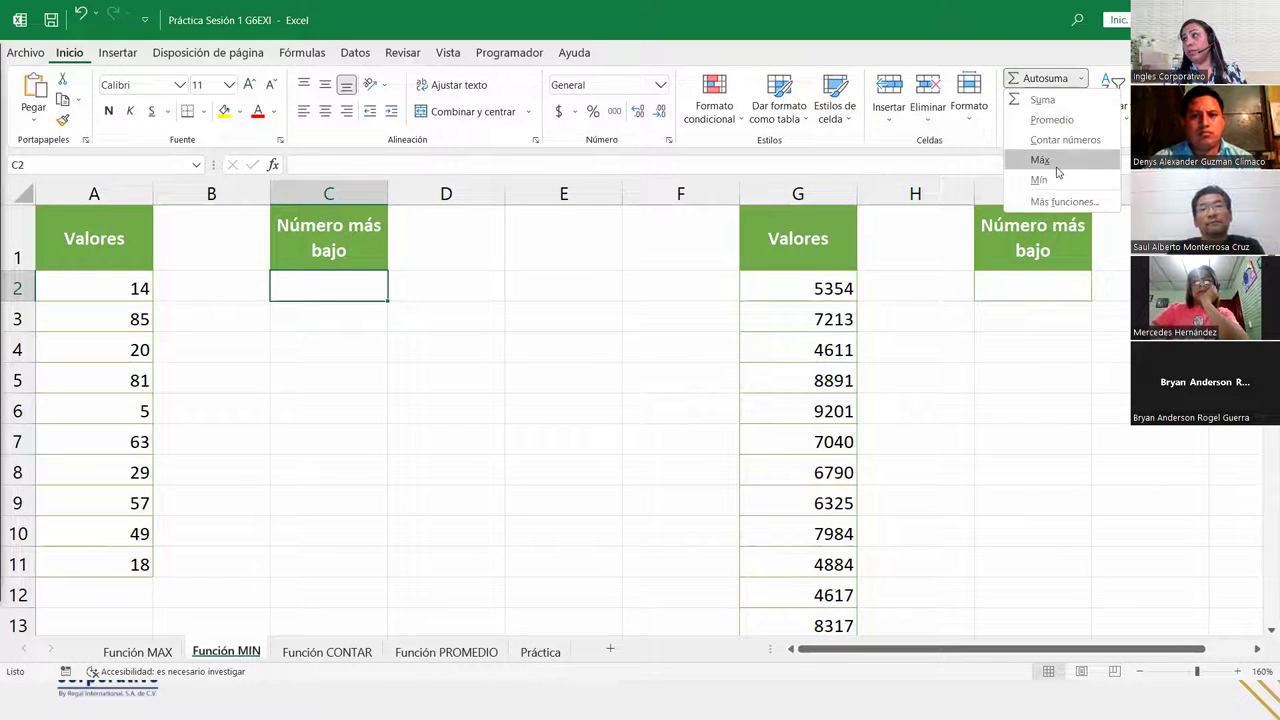
{"action": "left_click", "coordinate": [303, 53]}
{"action": "left_click", "coordinate": [86, 115]}
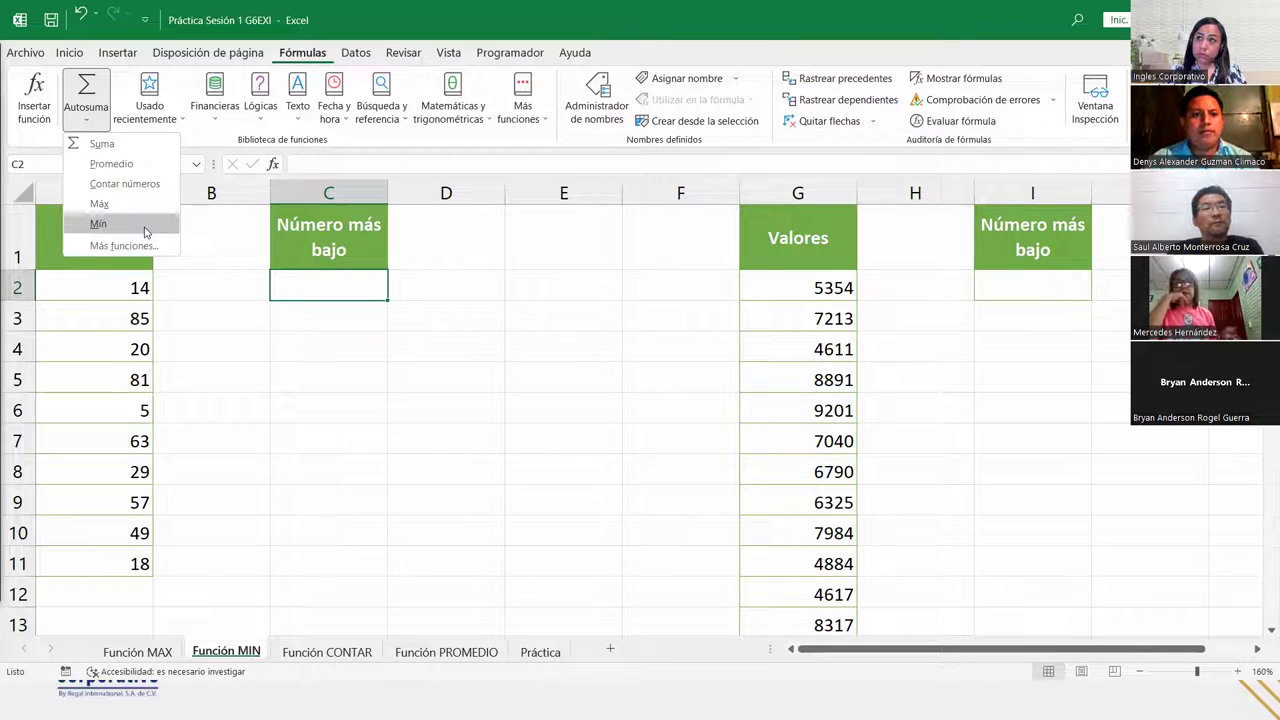
Step: Insert =MIN(A2:A11) in C2 via Autosuma Mín, showing 5 as the lowest value
{"action": "left_click", "coordinate": [144, 229]}
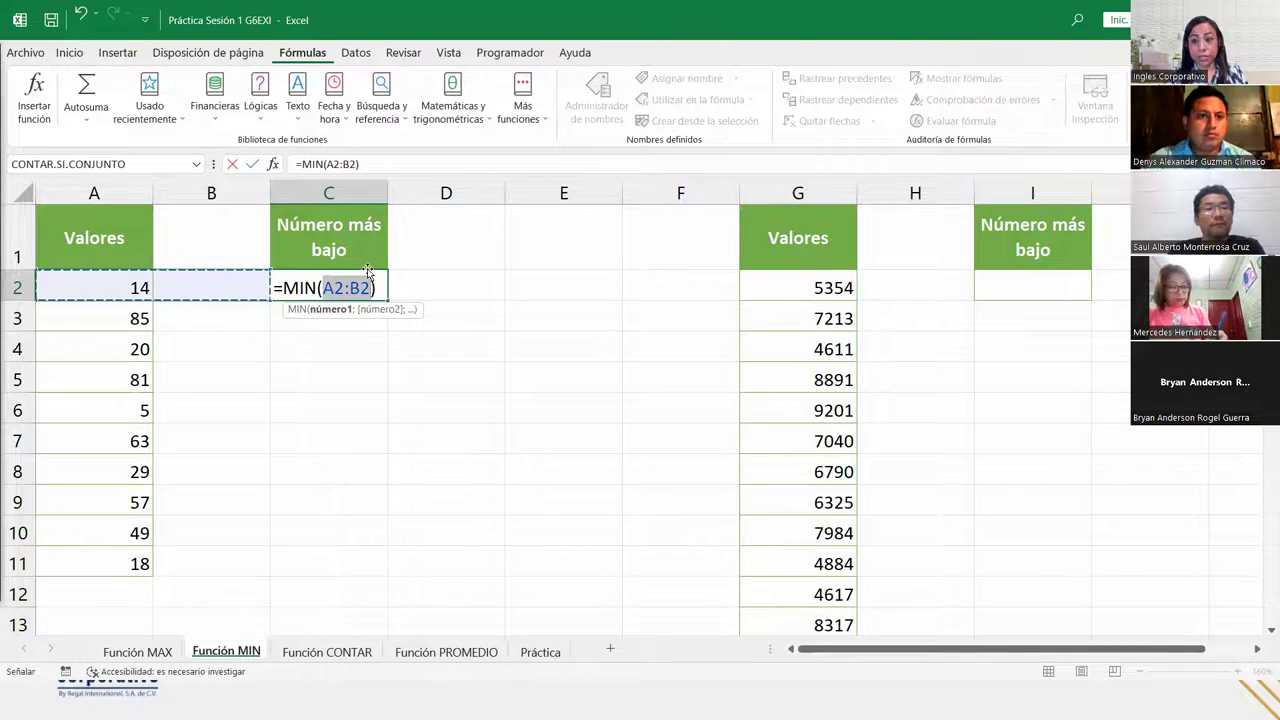
{"action": "left_click_drag", "start_coordinate": [78, 275], "coordinate": [78, 551]}
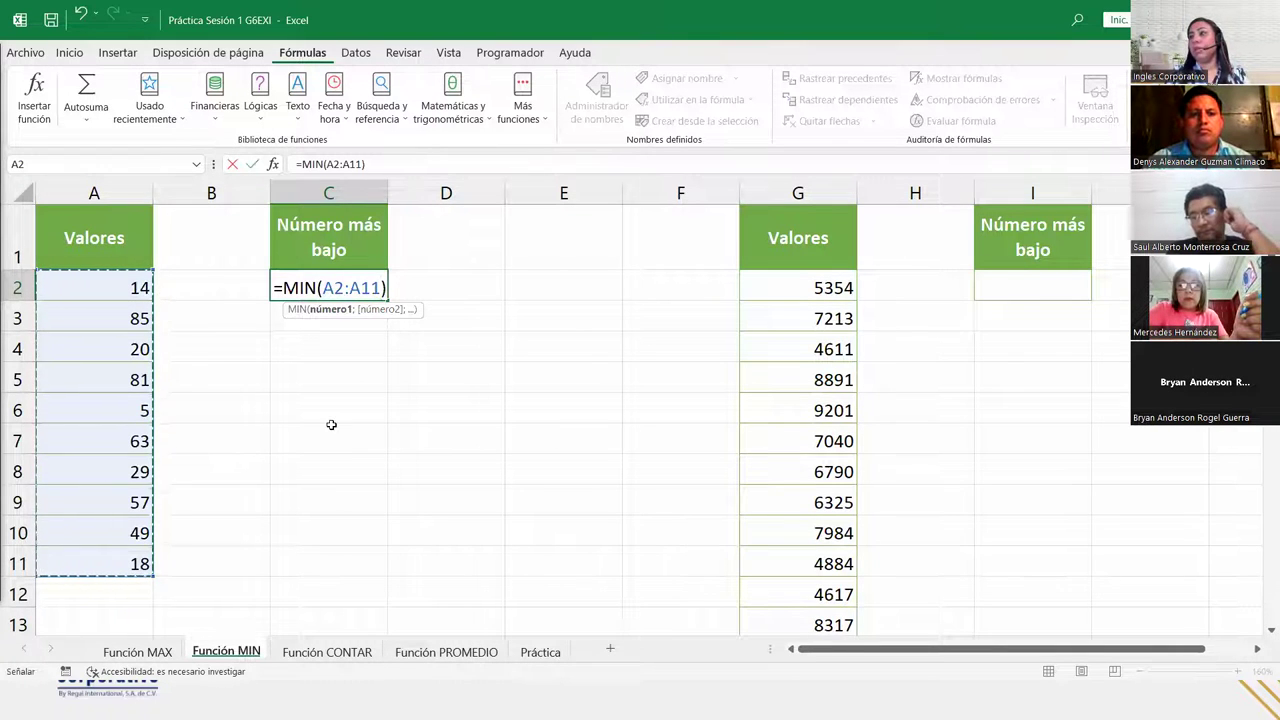
{"action": "key", "text": "Return"}
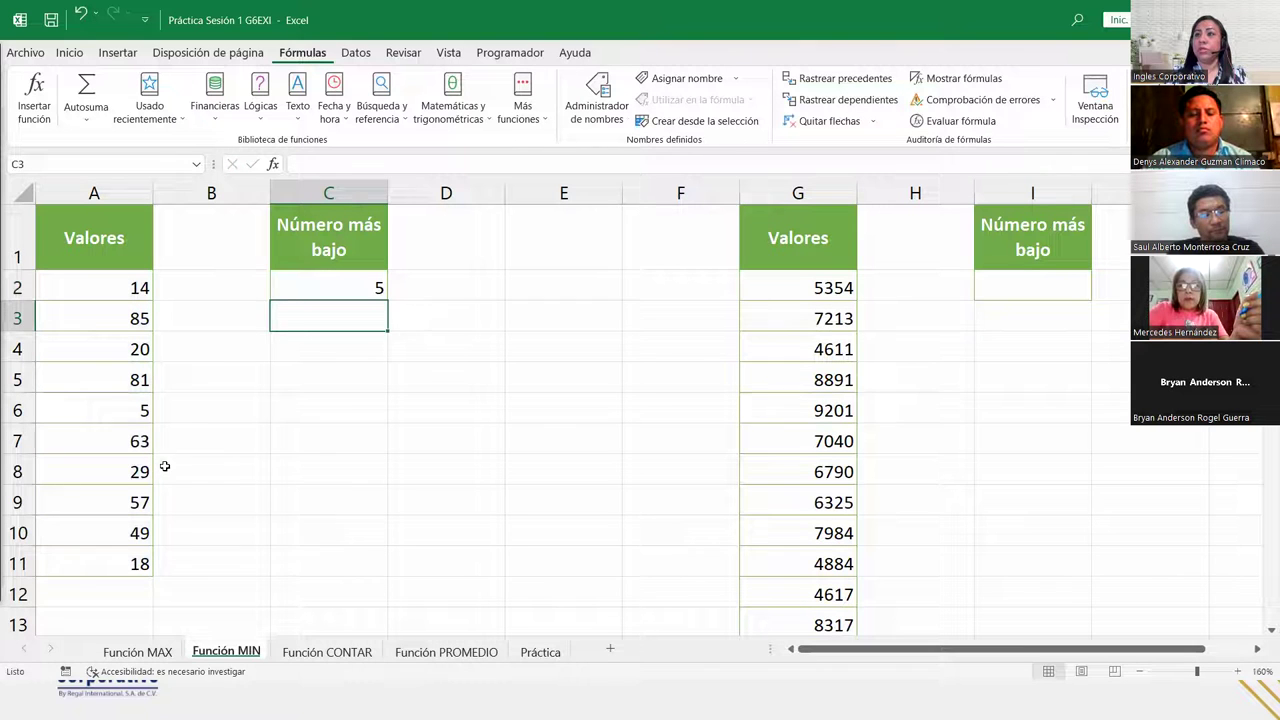
{"action": "left_click", "coordinate": [328, 289]}
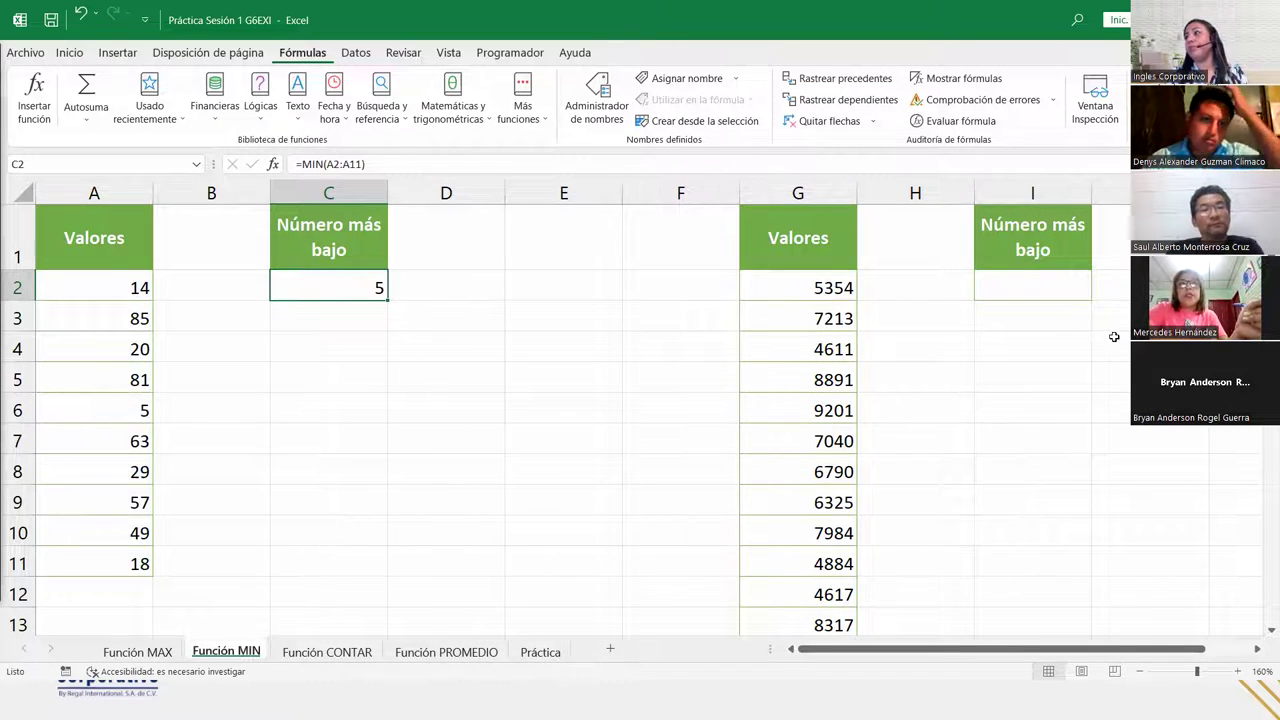
Step: Enter =MIN(G:G) in I2 so it returns 4190, the lowest value in column G
{"action": "left_click", "coordinate": [1052, 292]}
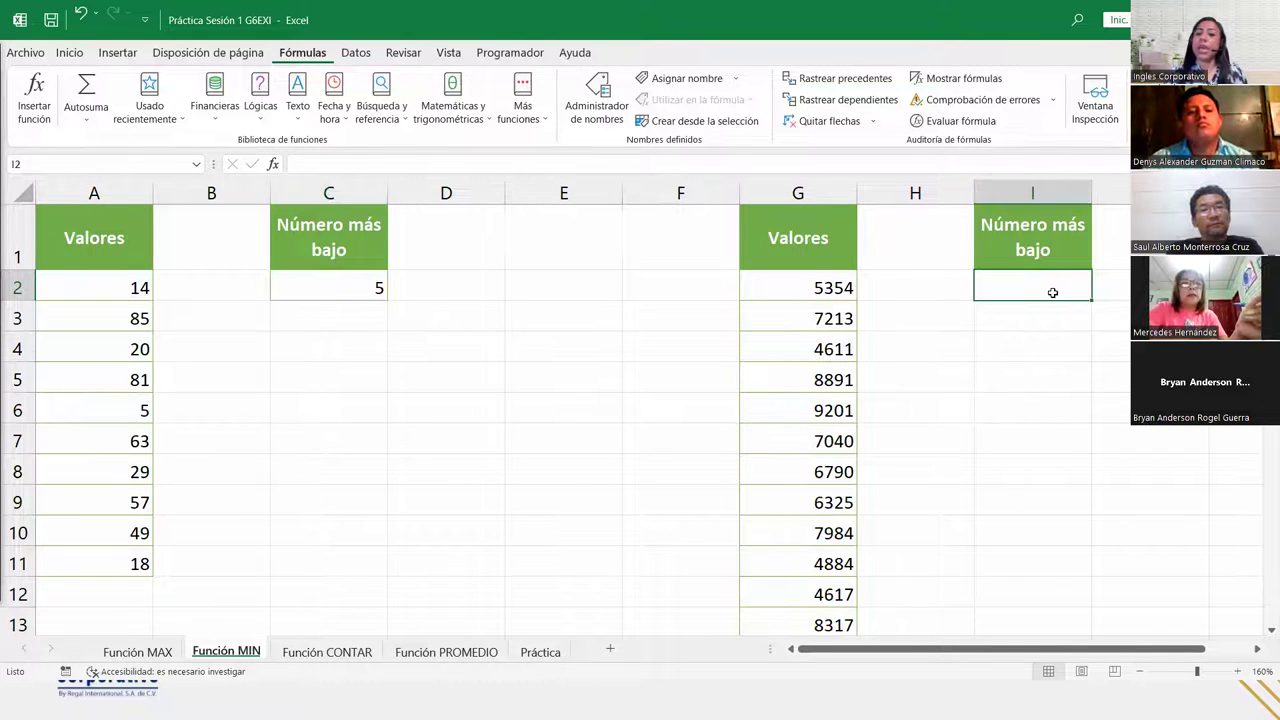
{"action": "type", "text": "=min"}
{"action": "key", "text": "Tab"}
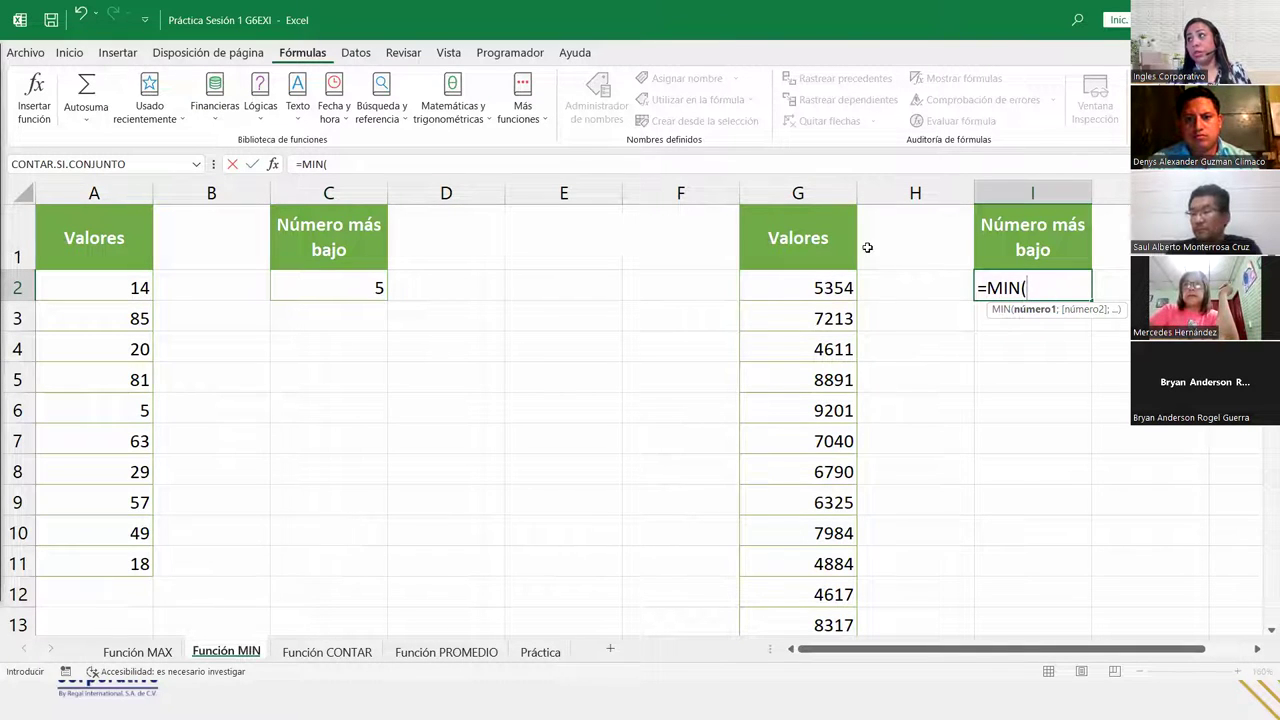
{"action": "left_click", "coordinate": [808, 193]}
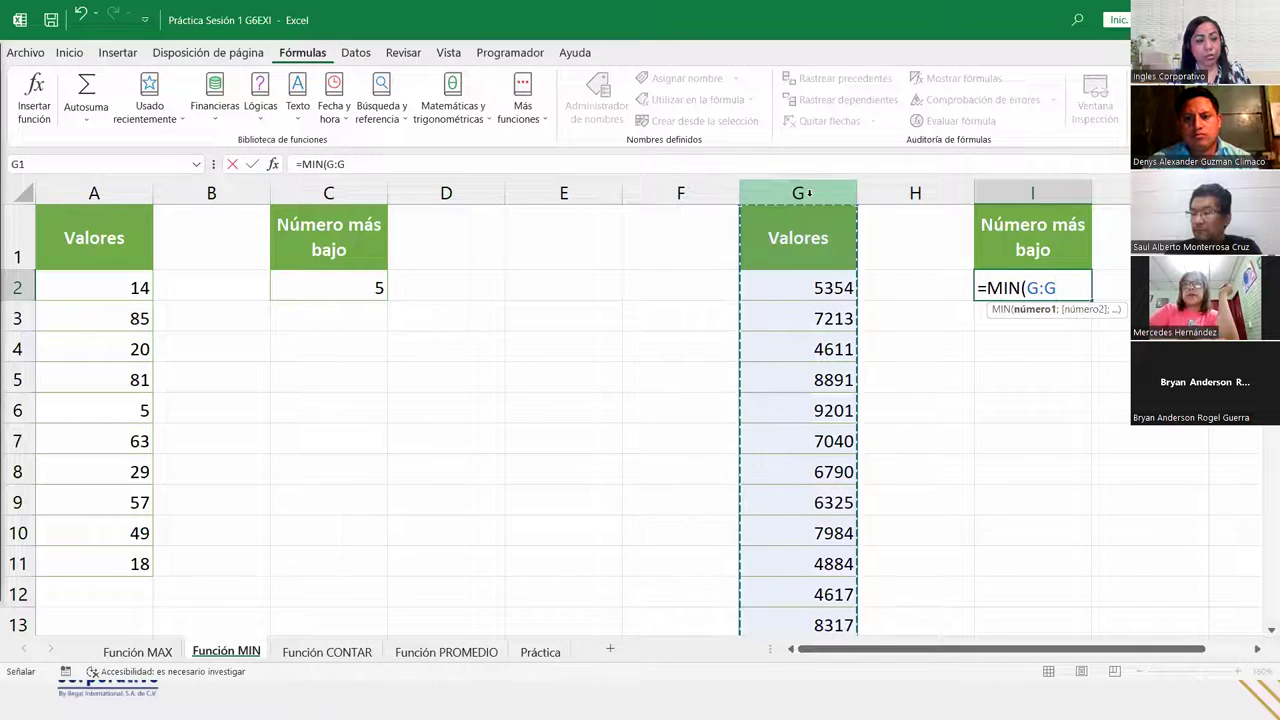
{"action": "scroll", "coordinate": [808, 193], "scroll_direction": "down", "scroll_amount": 5}
{"action": "scroll", "coordinate": [808, 193], "scroll_direction": "down", "scroll_amount": 10}
{"action": "scroll", "coordinate": [808, 193], "scroll_direction": "down", "scroll_amount": 6}
{"action": "scroll", "coordinate": [808, 193], "scroll_direction": "up", "scroll_amount": 6}
{"action": "scroll", "coordinate": [808, 193], "scroll_direction": "up", "scroll_amount": 5}
{"action": "scroll", "coordinate": [808, 193], "scroll_direction": "up", "scroll_amount": 10}
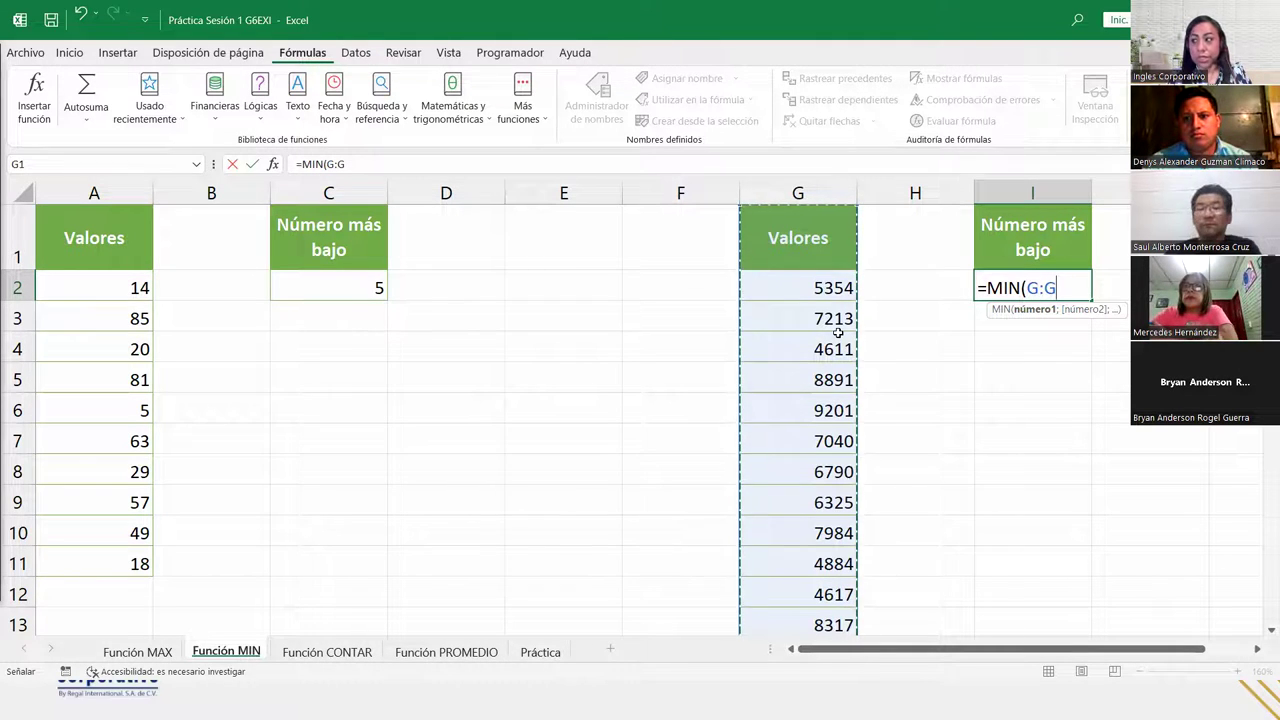
{"action": "left_click", "coordinate": [768, 183]}
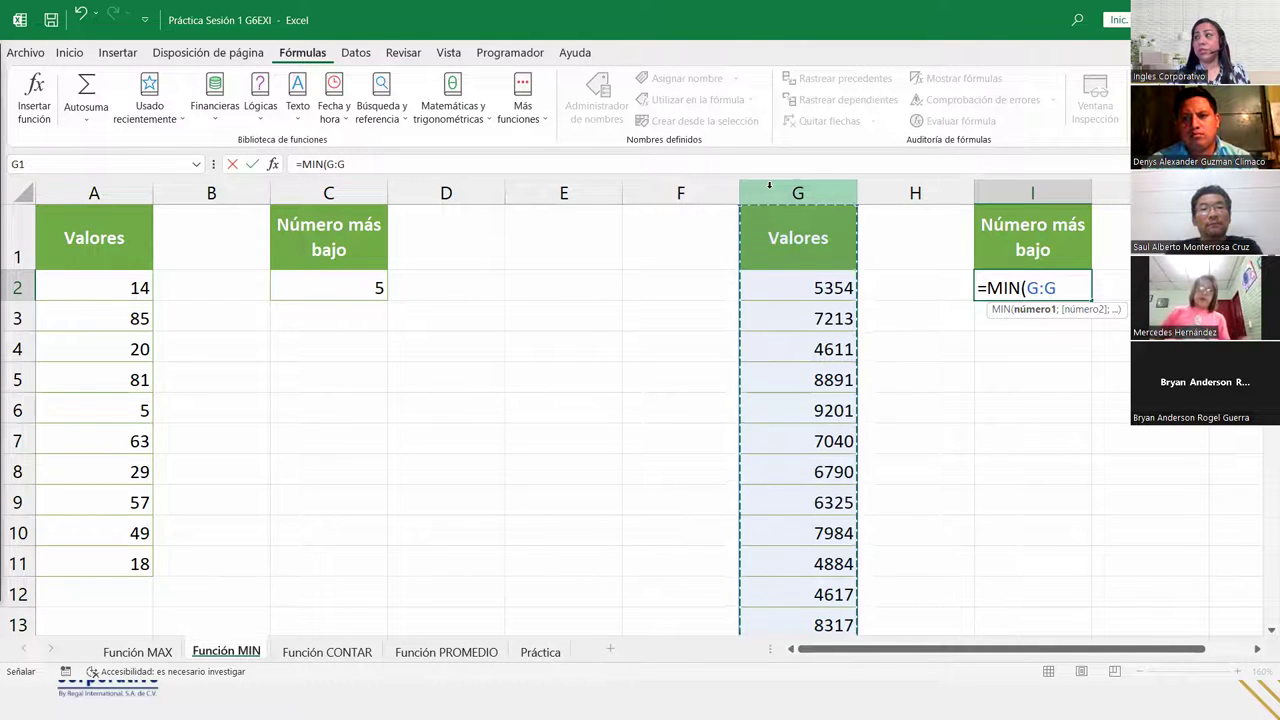
{"action": "type", "text": ")"}
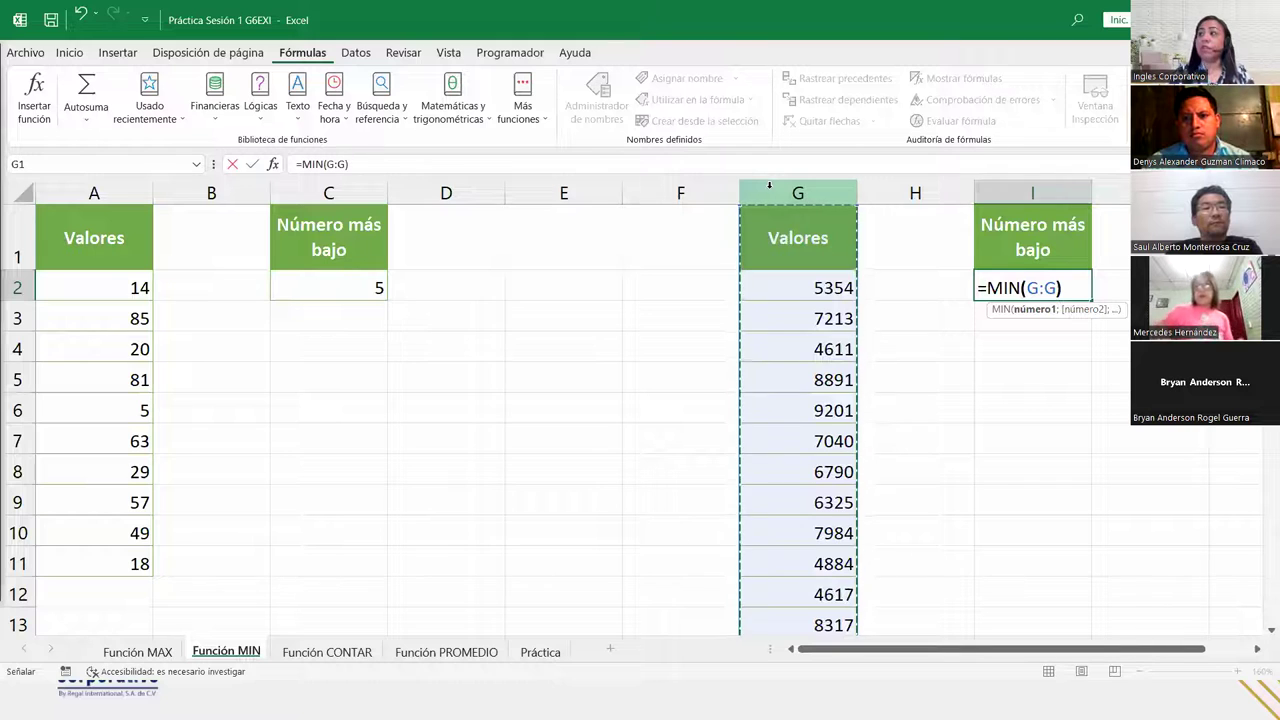
{"action": "key", "text": "Return"}
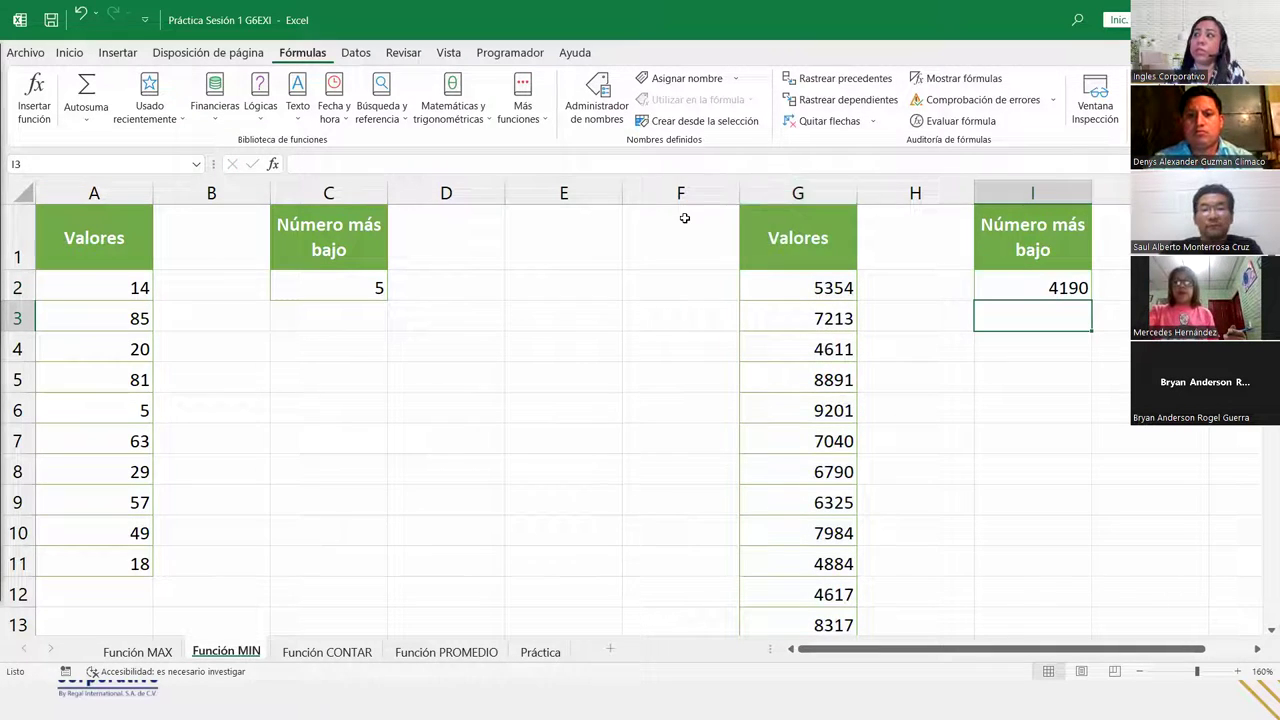
Step: Enter -6 in G25 and recalculate I2 so its minimum becomes -6
{"action": "scroll", "coordinate": [781, 435], "scroll_direction": "down", "scroll_amount": 5}
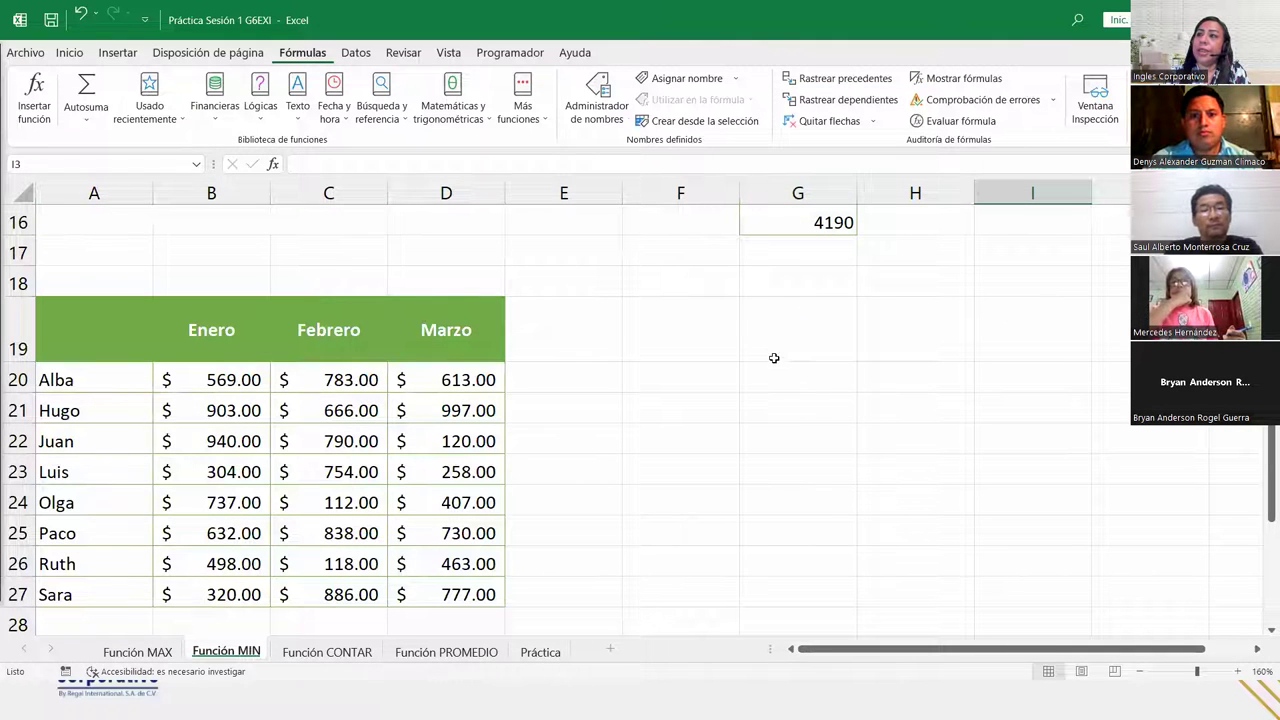
{"action": "left_click", "coordinate": [759, 526]}
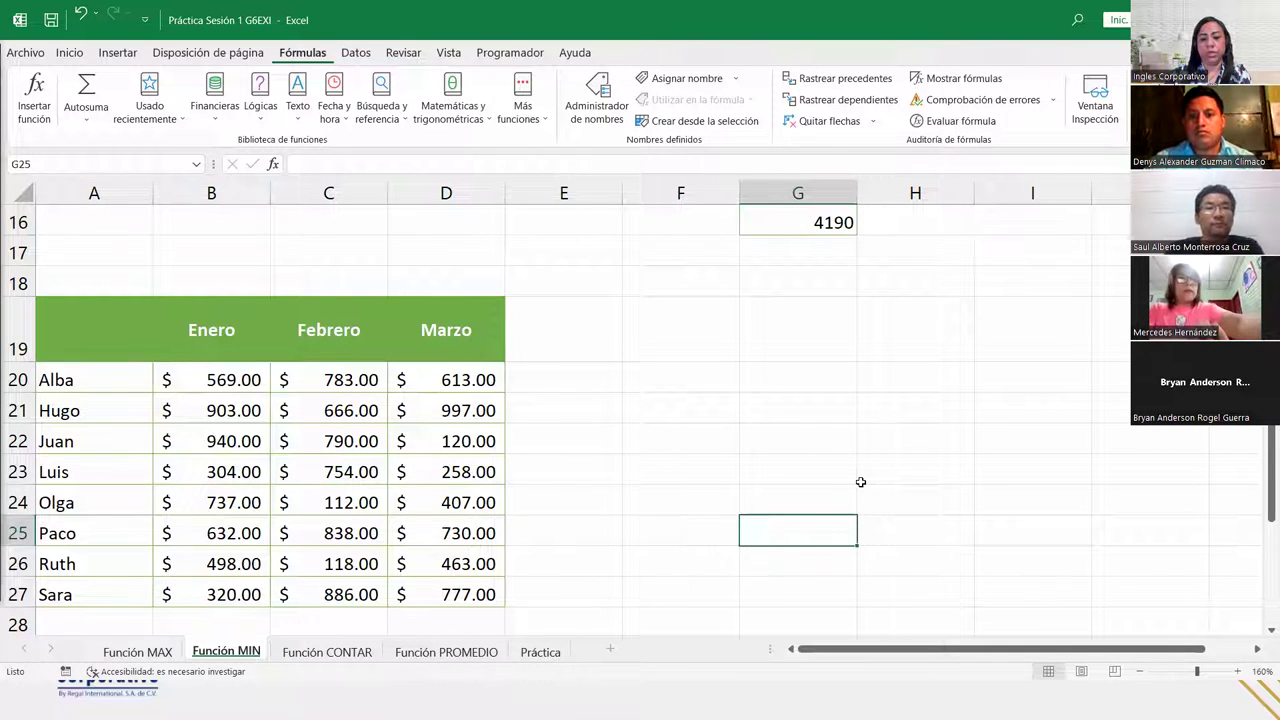
{"action": "type", "text": "-6"}
{"action": "key", "text": "Return"}
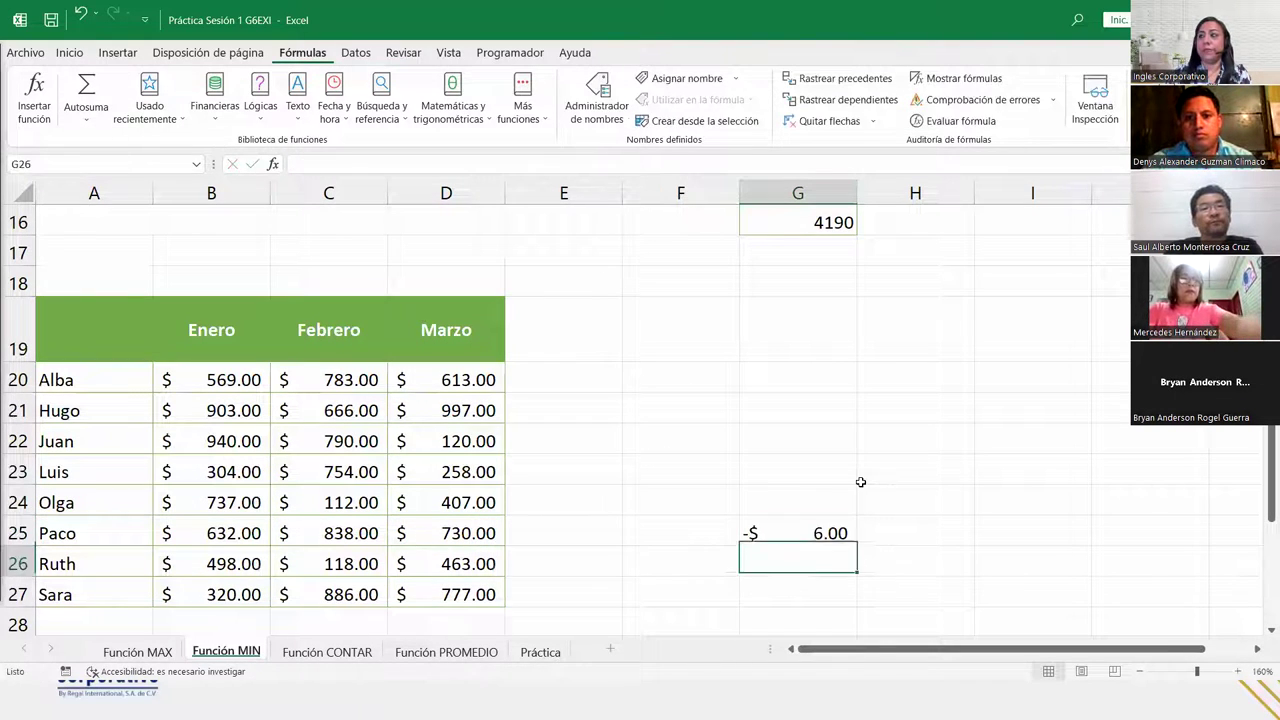
{"action": "scroll", "coordinate": [860, 482], "scroll_direction": "up", "scroll_amount": 5}
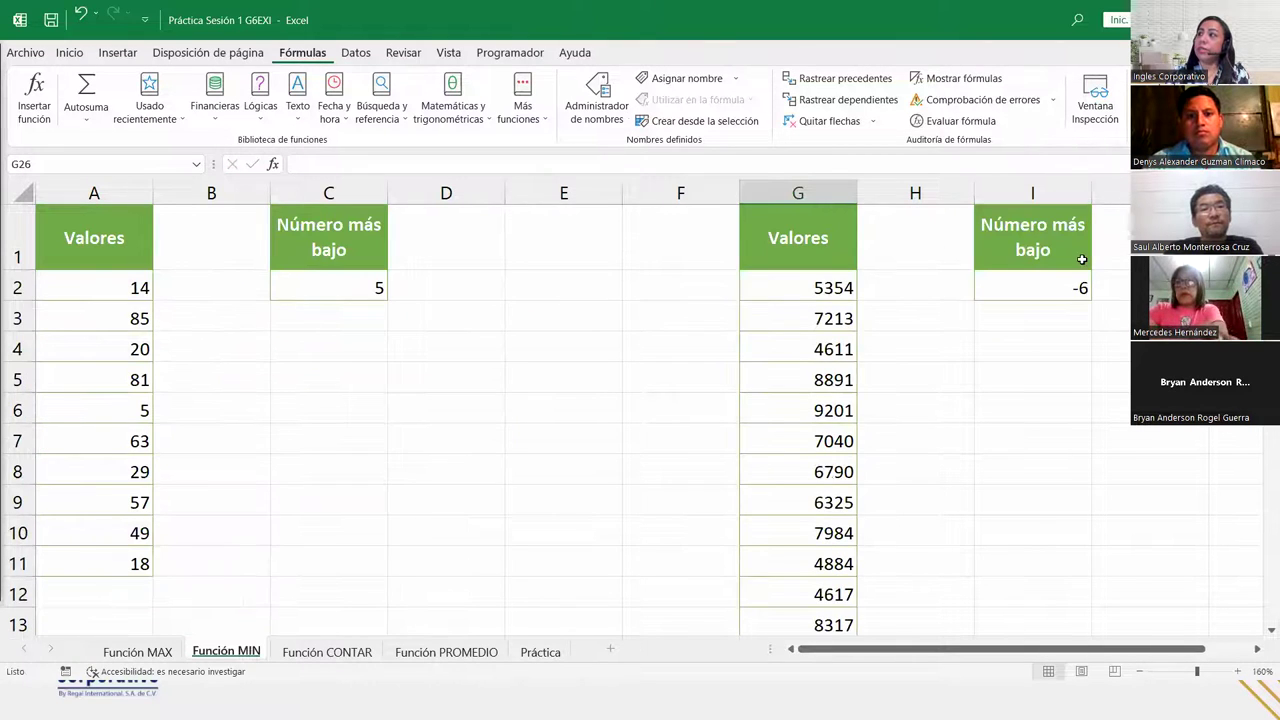
{"action": "left_click", "coordinate": [1025, 288]}
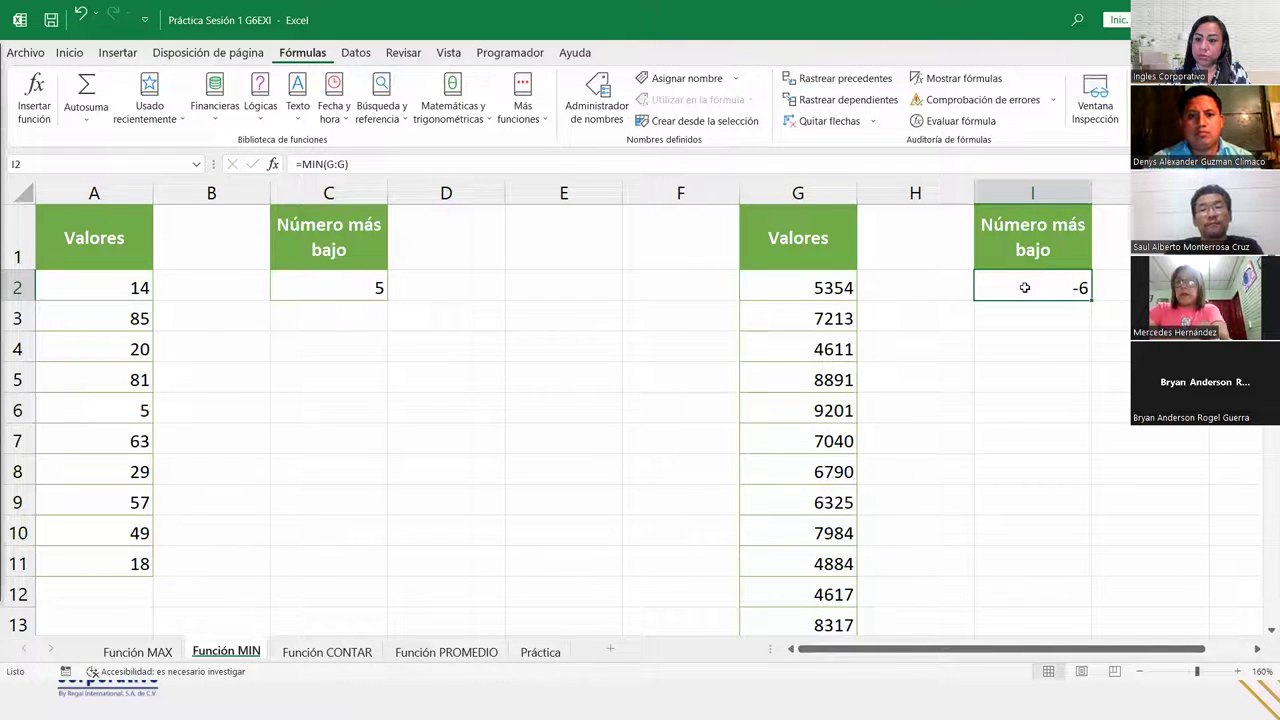
{"action": "double_click", "coordinate": [1025, 288]}
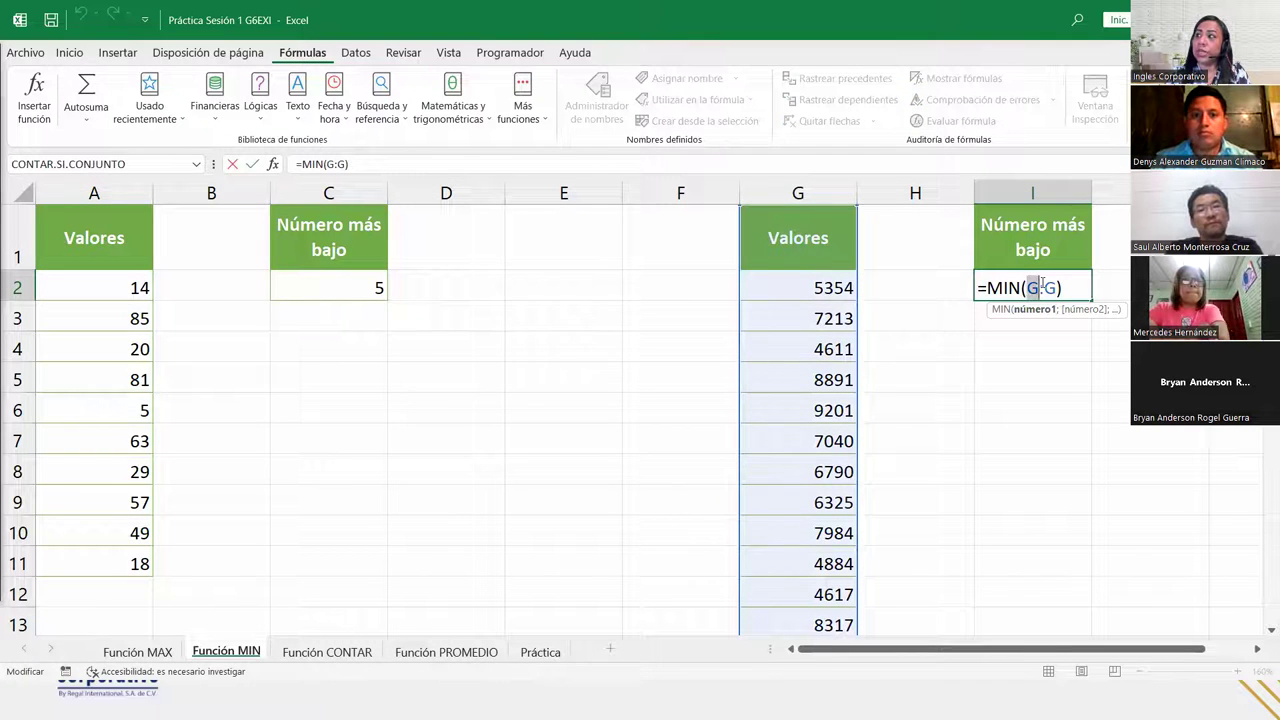
{"action": "scroll", "coordinate": [891, 354], "scroll_direction": "down", "scroll_amount": 4}
{"action": "scroll", "coordinate": [846, 358], "scroll_direction": "down", "scroll_amount": 3}
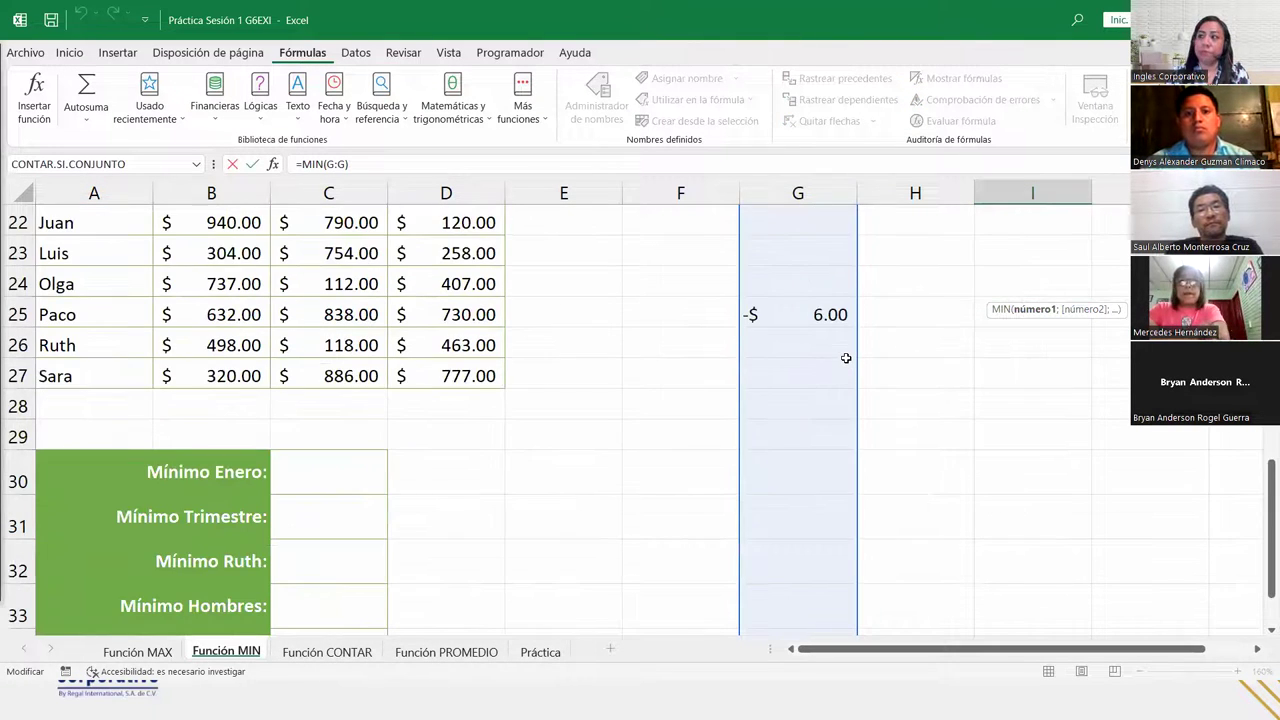
{"action": "scroll", "coordinate": [840, 338], "scroll_direction": "up", "scroll_amount": 7}
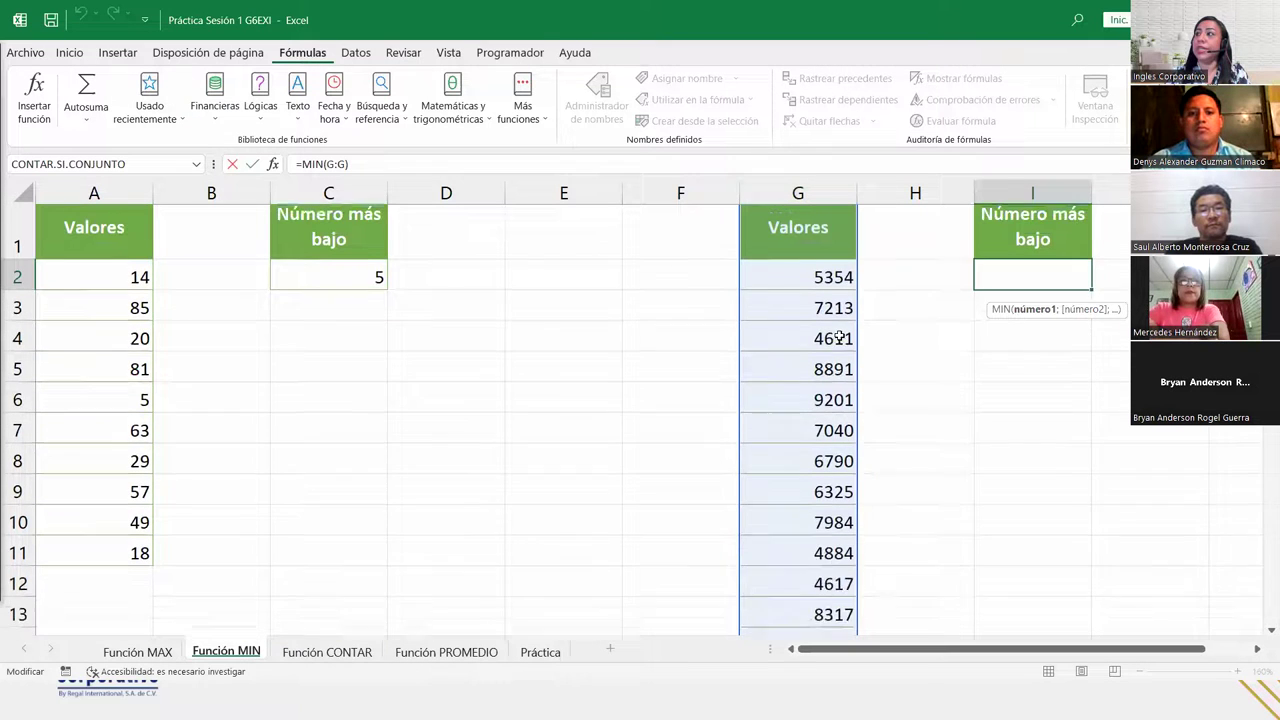
{"action": "key", "text": "Return"}
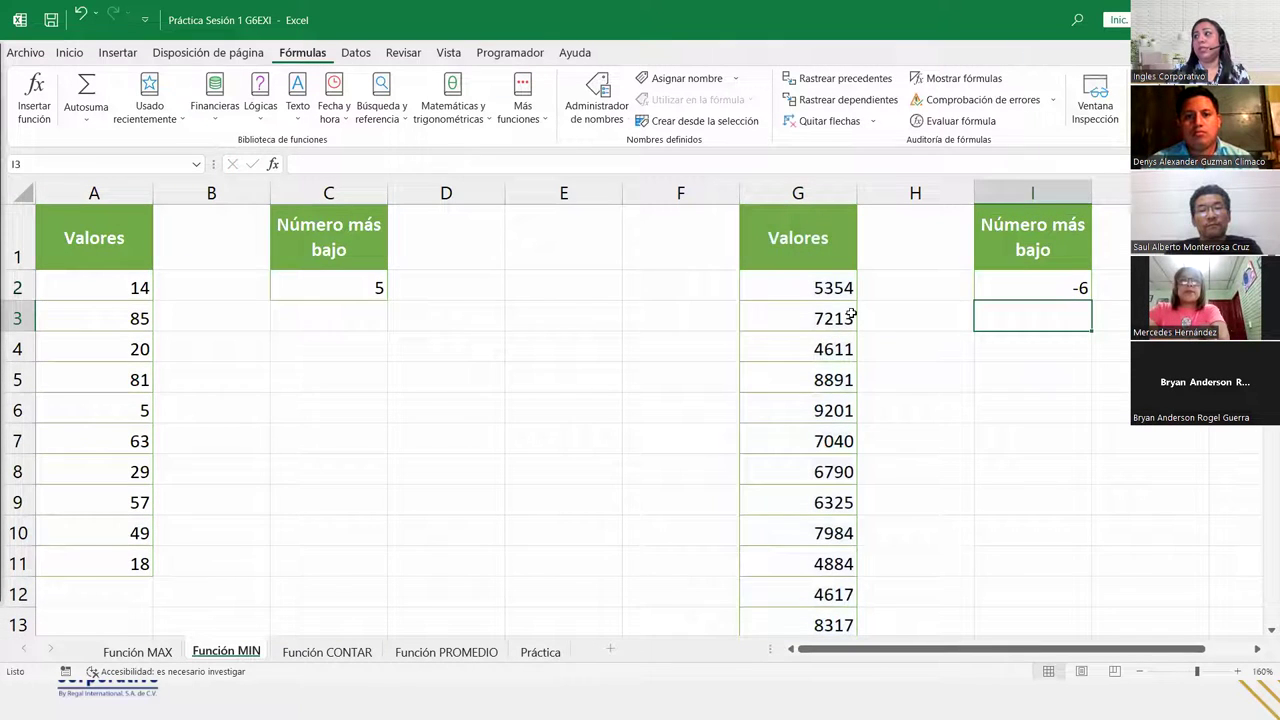
Step: Set G19 to -89 so I2 drops to -89, then return to the FUNCIÓN MIN slide
{"action": "scroll", "coordinate": [834, 326], "scroll_direction": "down", "scroll_amount": 4}
{"action": "left_click", "coordinate": [831, 402]}
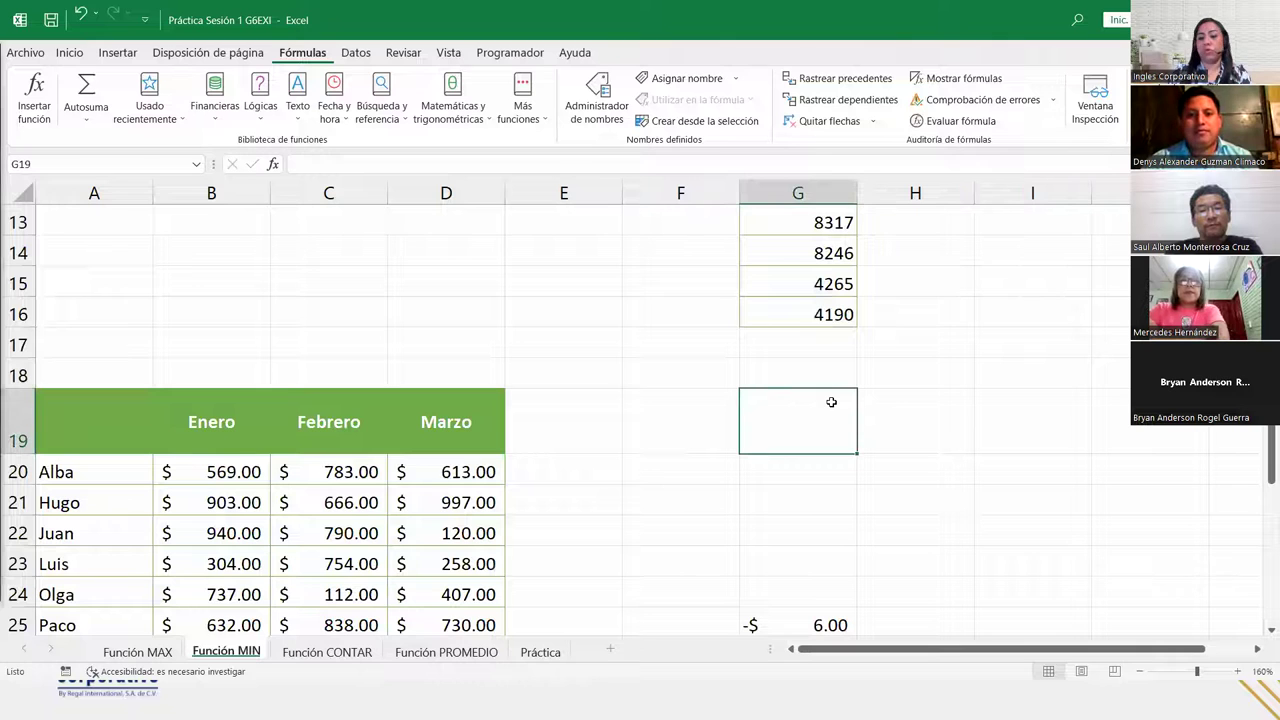
{"action": "type", "text": "8768756"}
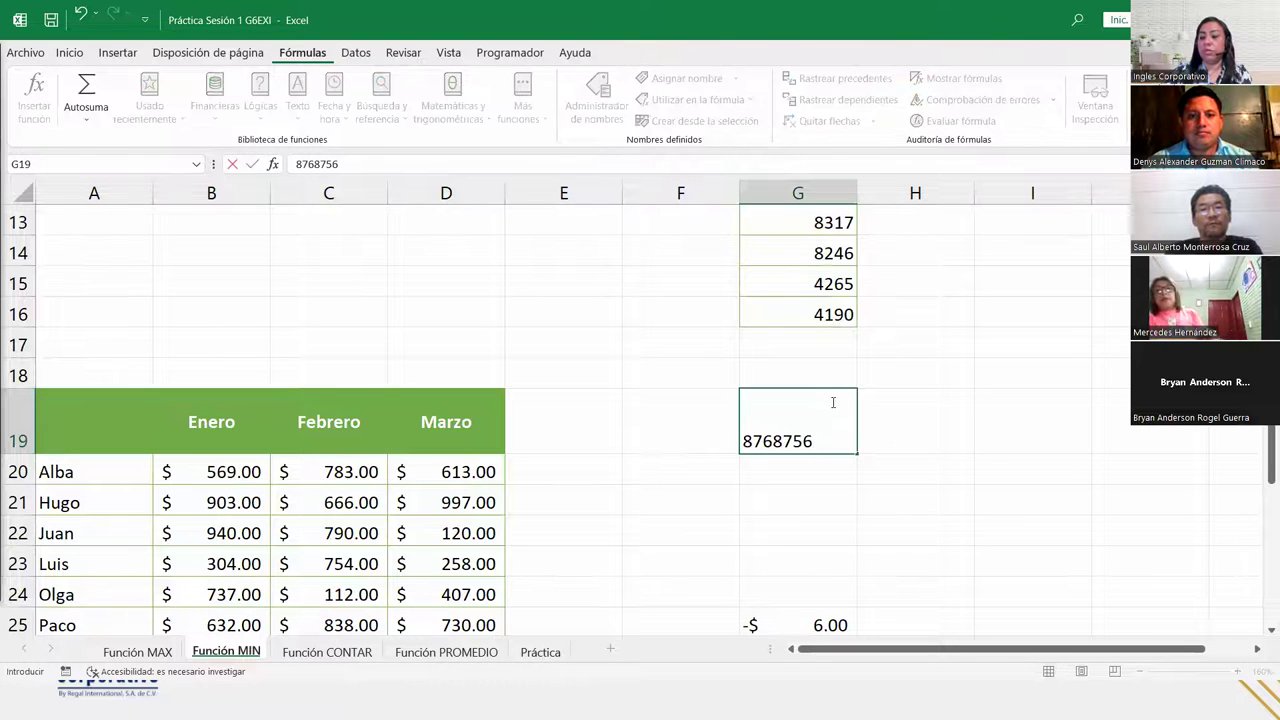
{"action": "key", "text": "Return"}
{"action": "scroll", "coordinate": [831, 402], "scroll_direction": "up", "scroll_amount": 4}
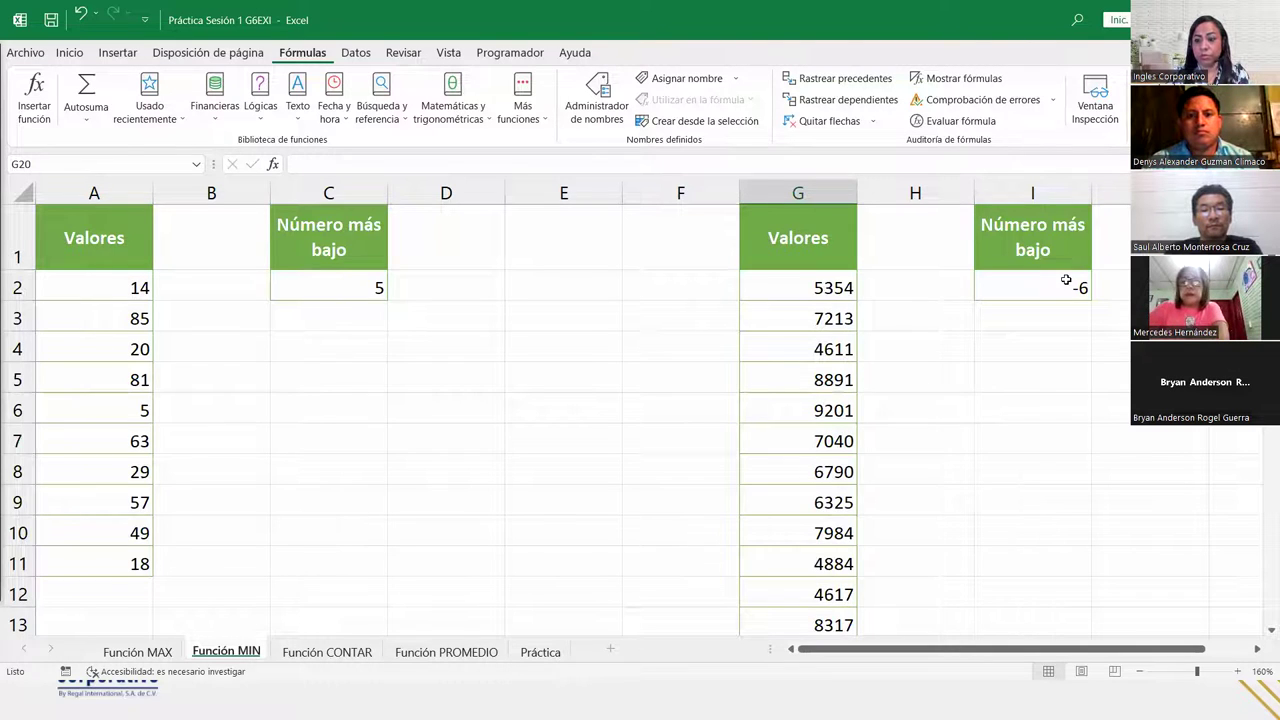
{"action": "scroll", "coordinate": [814, 405], "scroll_direction": "down", "scroll_amount": 4}
{"action": "scroll", "coordinate": [814, 403], "scroll_direction": "down", "scroll_amount": 1}
{"action": "scroll", "coordinate": [814, 403], "scroll_direction": "up", "scroll_amount": 1}
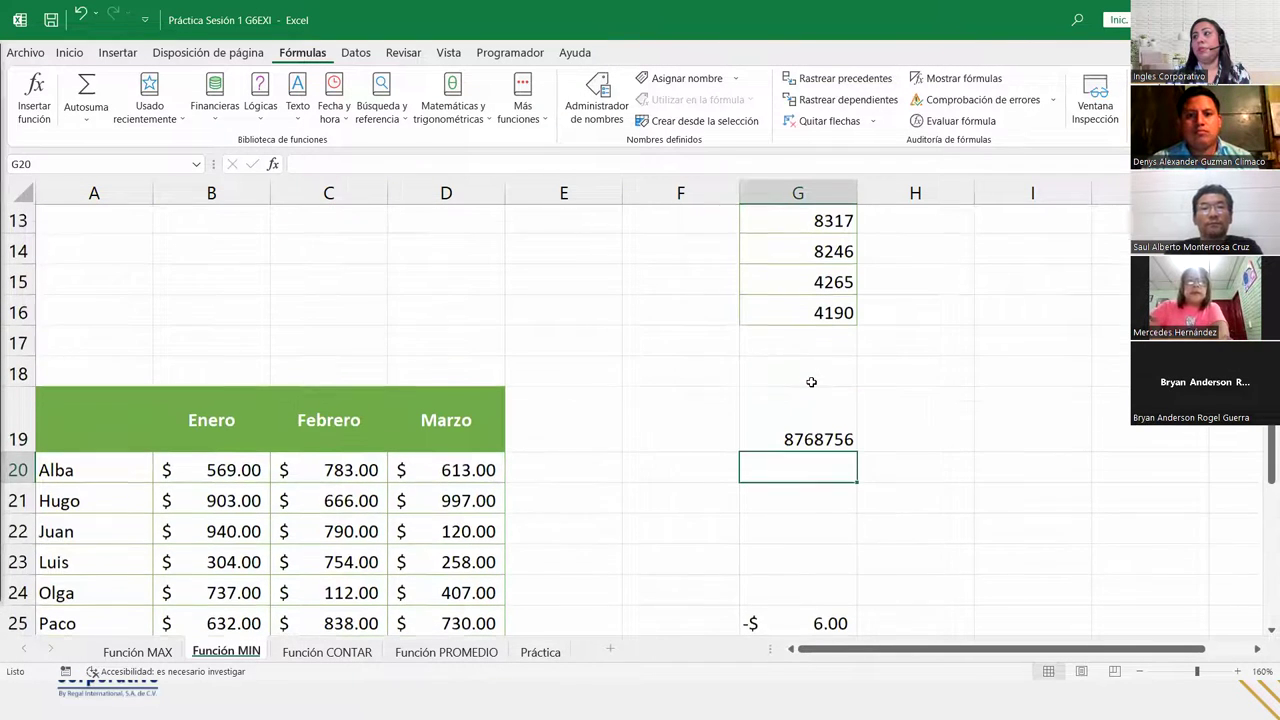
{"action": "left_click", "coordinate": [811, 398]}
{"action": "key", "text": "Delete"}
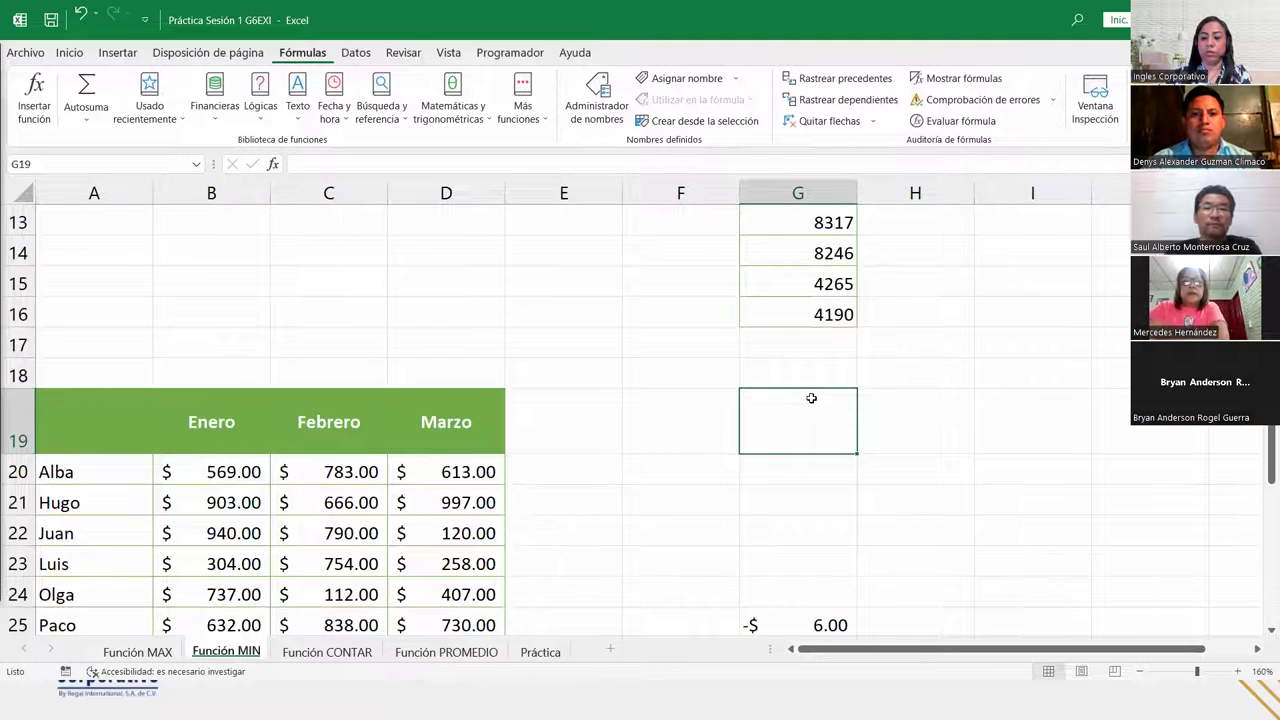
{"action": "type", "text": "-89"}
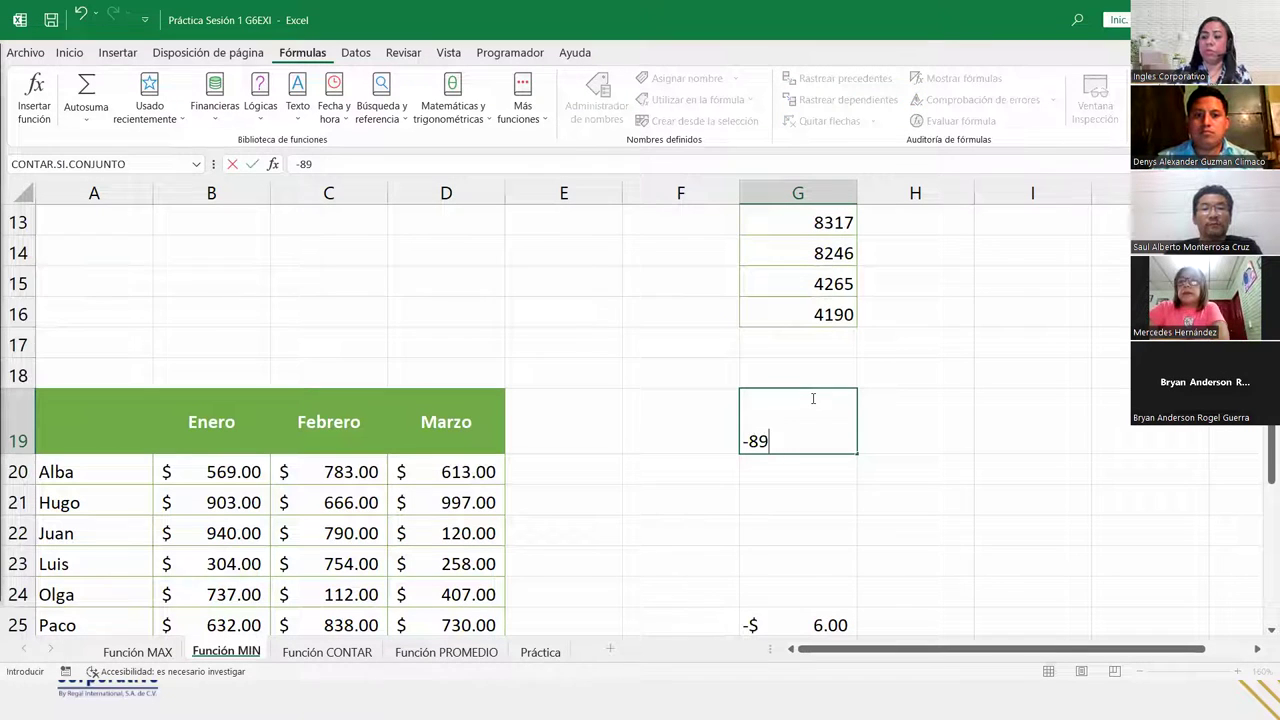
{"action": "key", "text": "Return"}
{"action": "scroll", "coordinate": [919, 466], "scroll_direction": "up", "scroll_amount": 1}
{"action": "scroll", "coordinate": [919, 466], "scroll_direction": "up", "scroll_amount": 4}
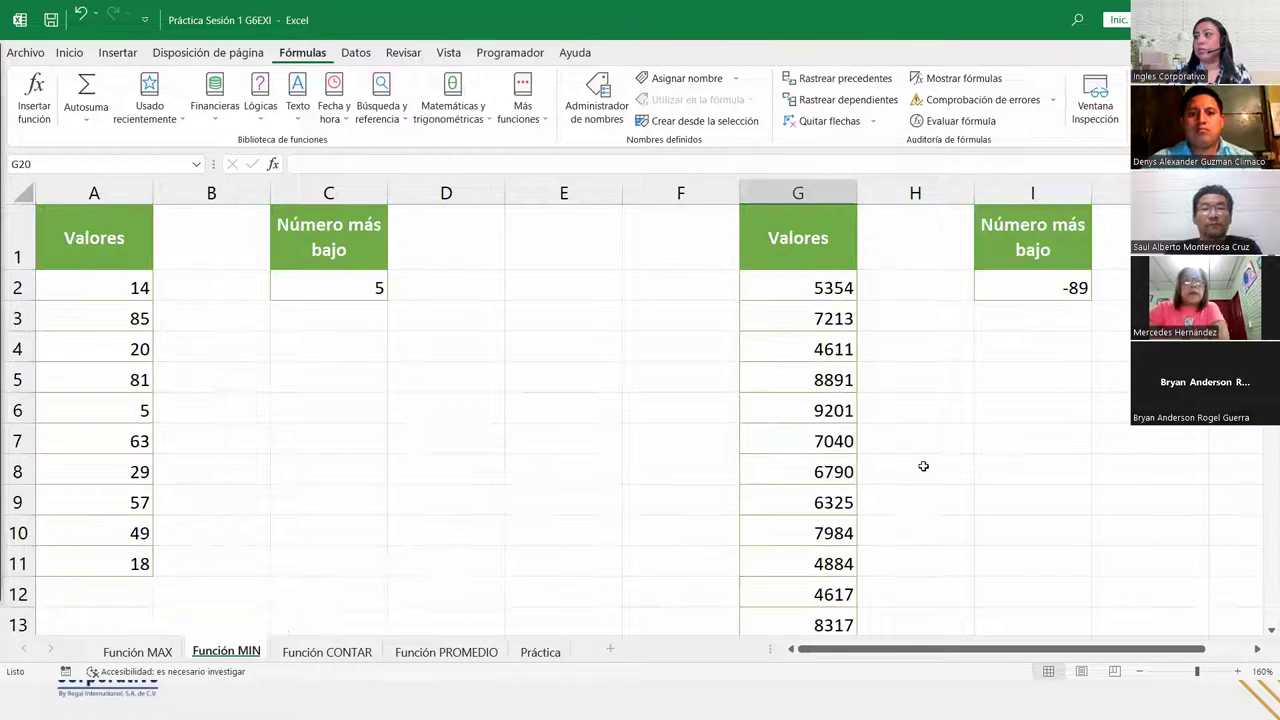
{"action": "left_click", "coordinate": [1039, 280]}
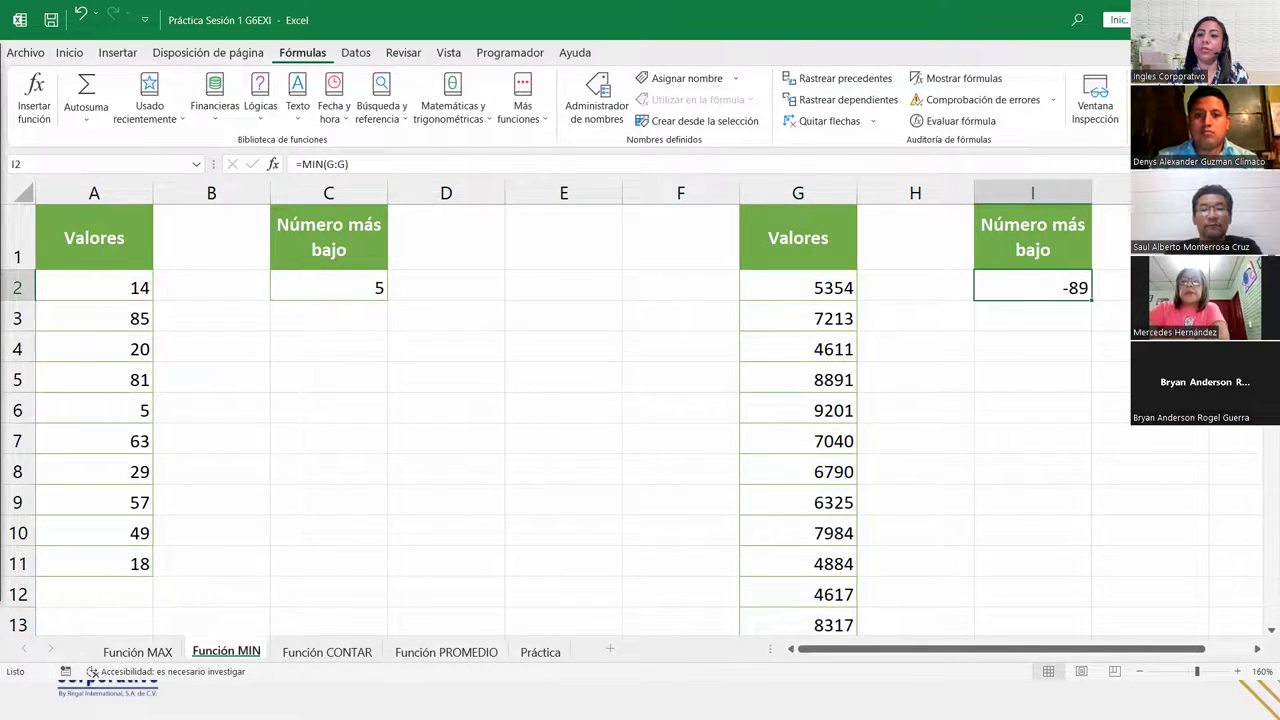
{"action": "key", "text": "alt+Tab"}
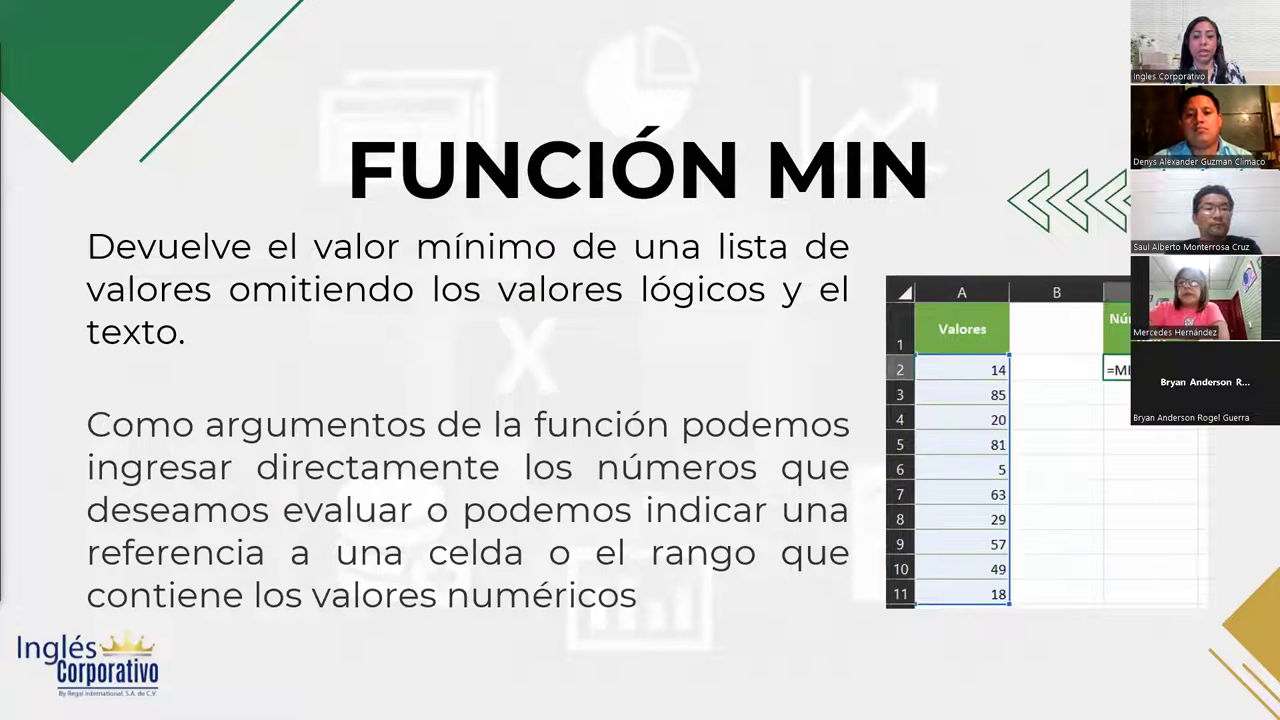
Step: Advance the slideshow to the FUNCIÓN CONTAR slide
{"action": "key", "text": "Right"}
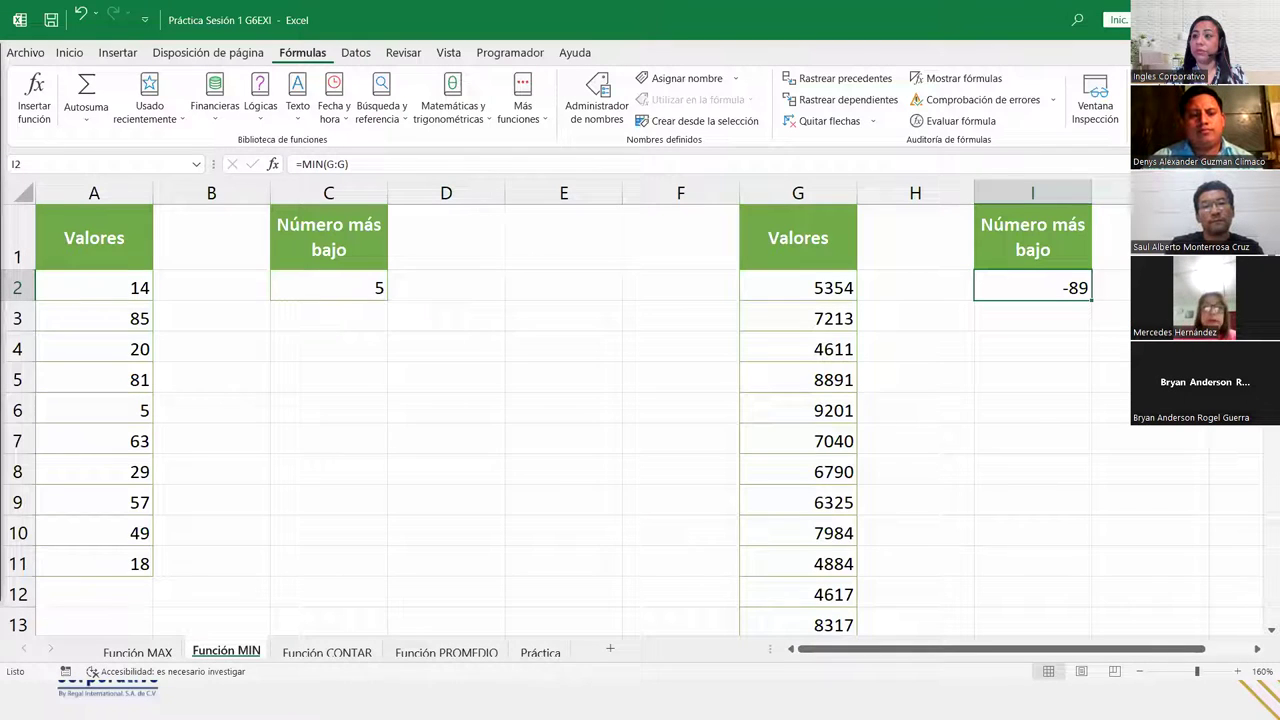
Step: On the Función CONTAR sheet, review the Referencias values A2:A11, then open Autosuma from D2
{"action": "left_click", "coordinate": [336, 653]}
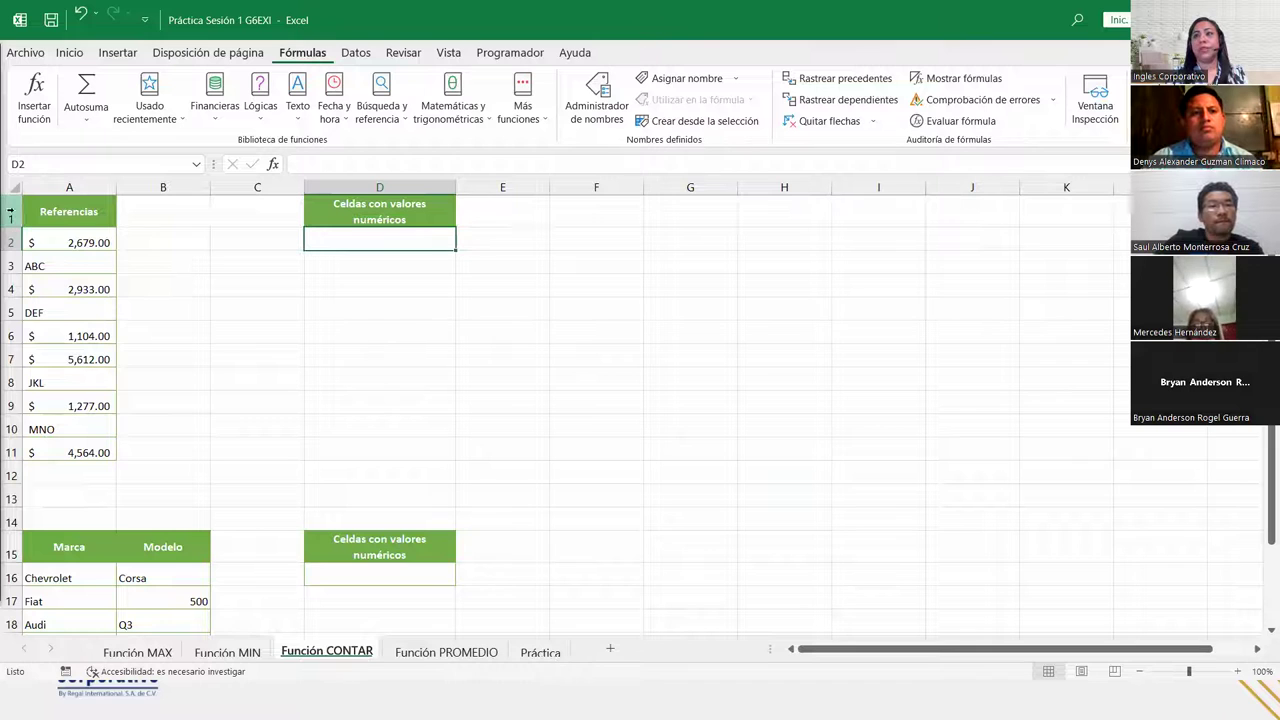
{"action": "left_click_drag", "start_coordinate": [70, 240], "coordinate": [86, 442]}
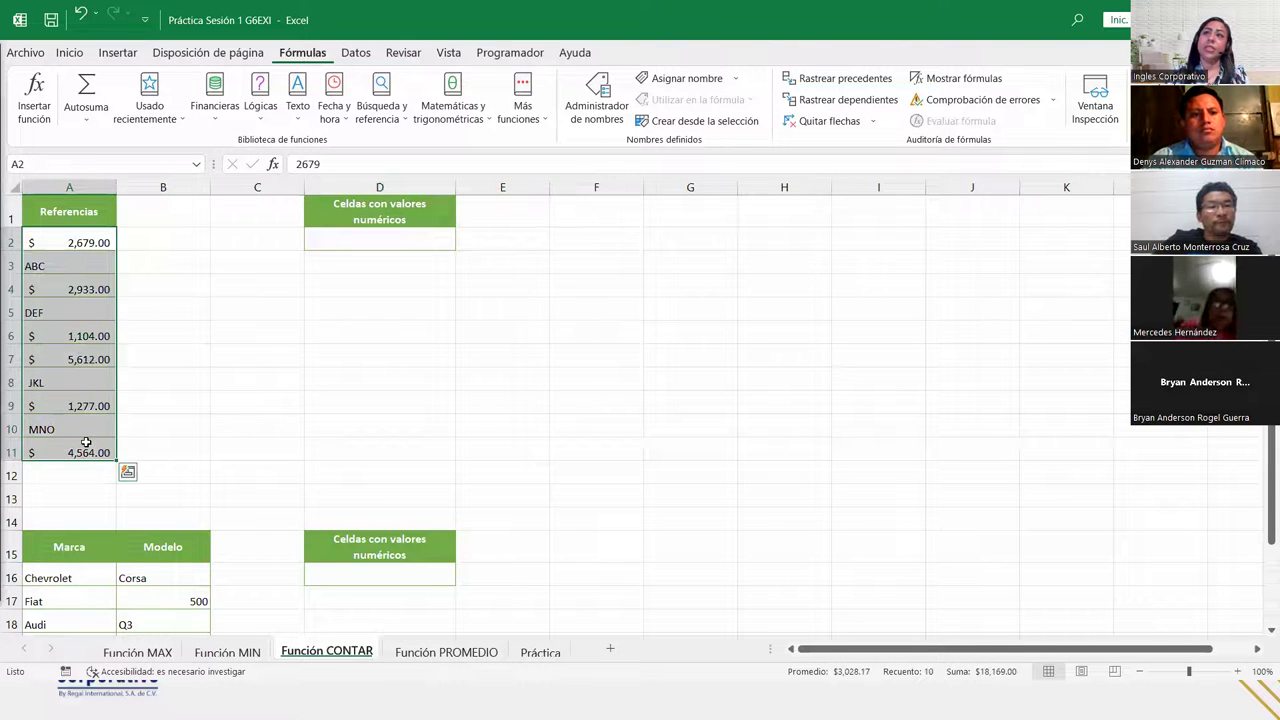
{"action": "left_click", "coordinate": [409, 238]}
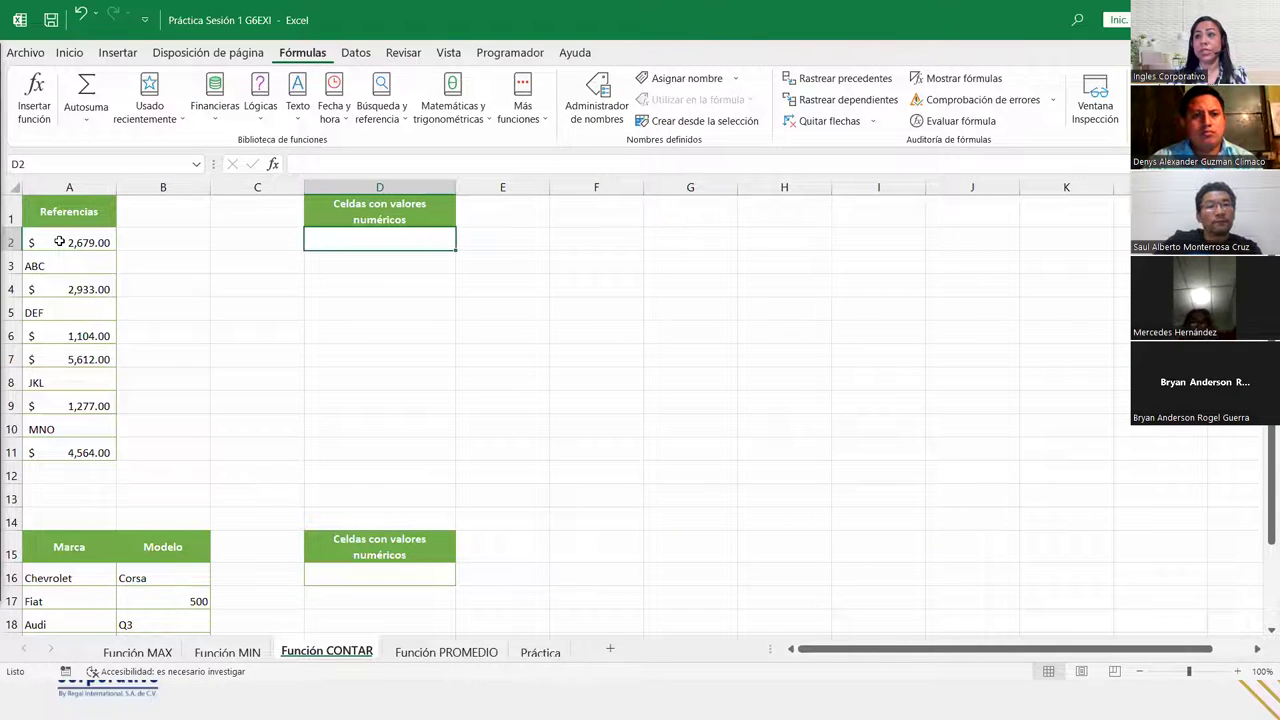
{"action": "left_click", "coordinate": [59, 241]}
{"action": "left_click", "coordinate": [69, 287]}
{"action": "left_click", "coordinate": [72, 332]}
{"action": "left_click", "coordinate": [73, 356]}
{"action": "left_click", "coordinate": [76, 424]}
{"action": "left_click", "coordinate": [80, 400]}
{"action": "left_click", "coordinate": [90, 450]}
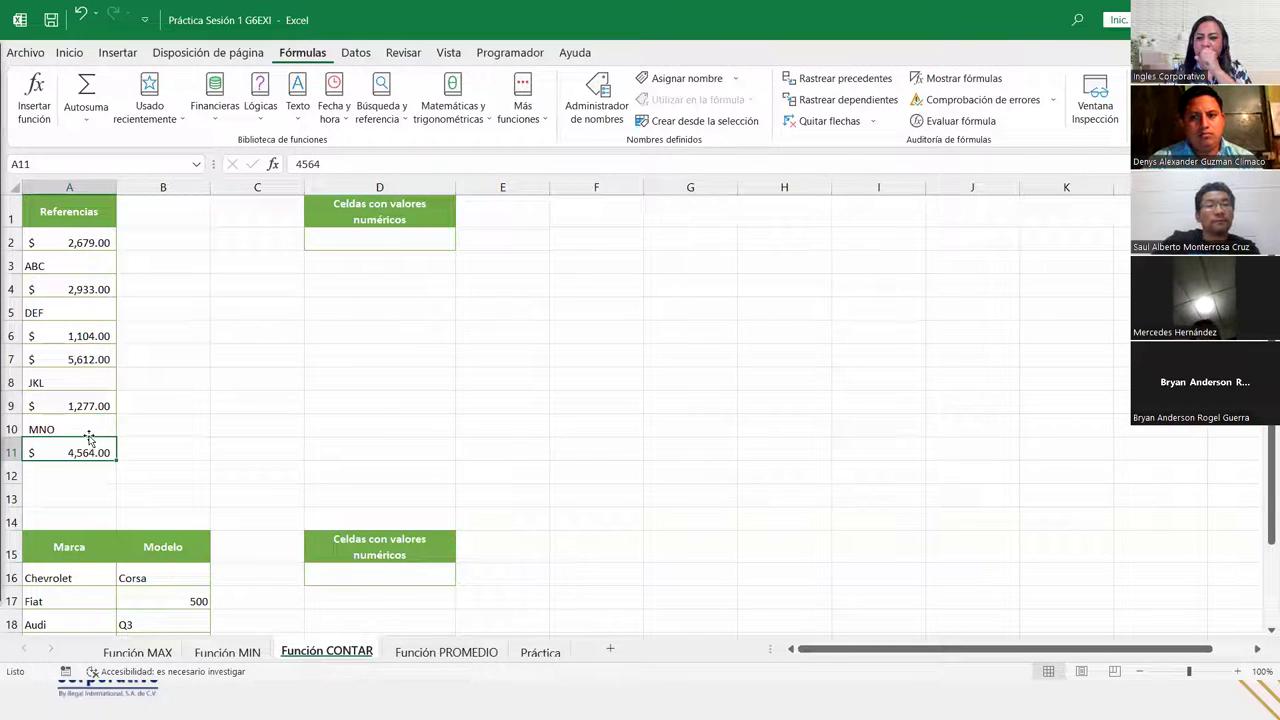
{"action": "left_click", "coordinate": [424, 249]}
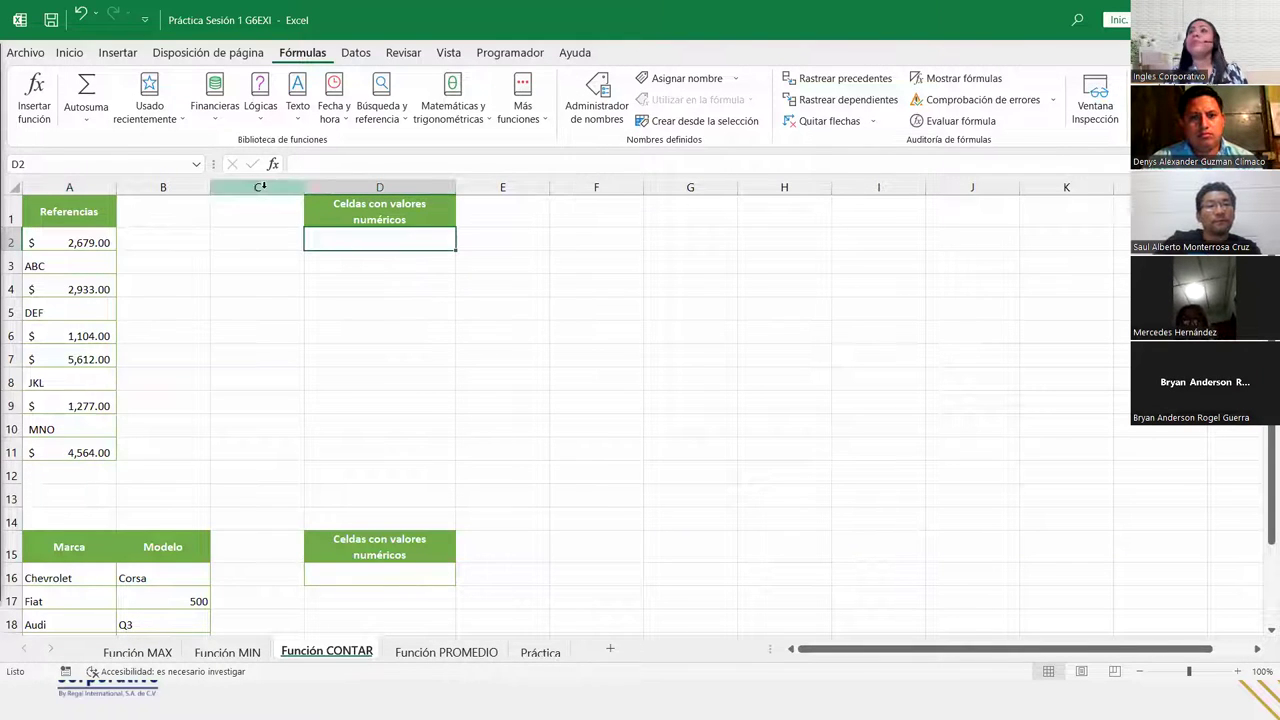
{"action": "left_click", "coordinate": [86, 124]}
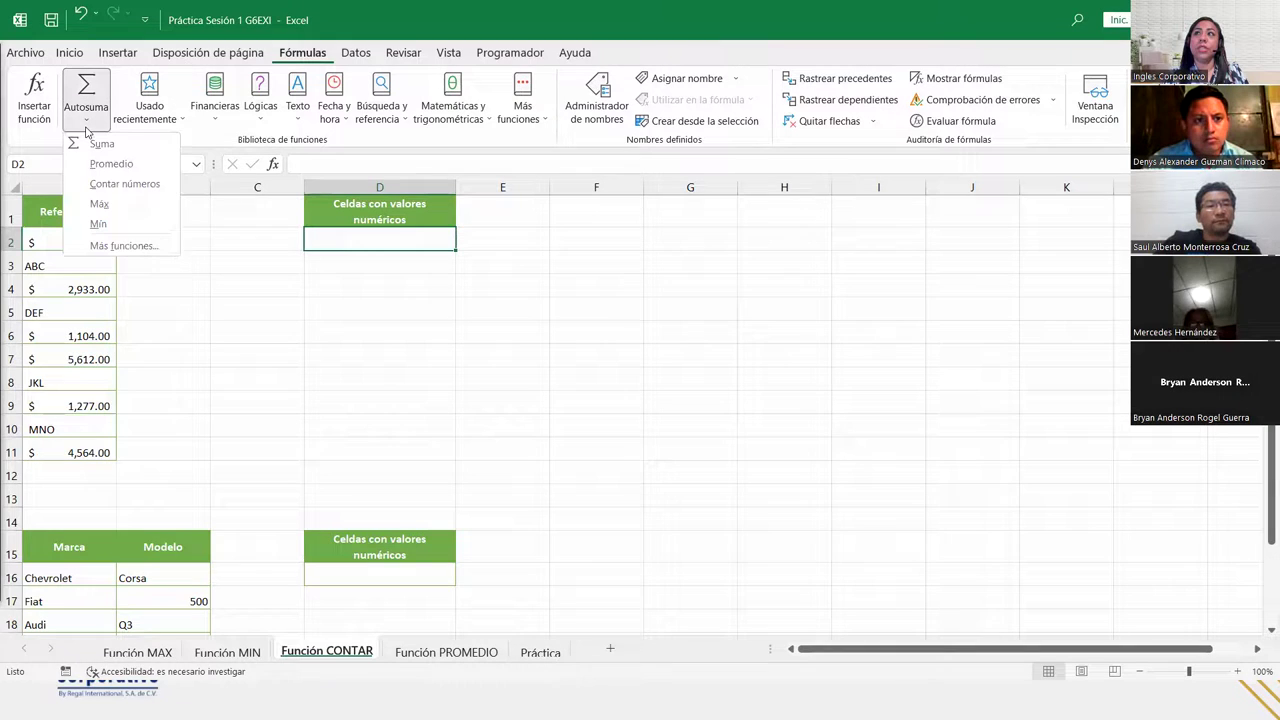
Step: Insert a Contar números count of A2:A11 in D2, which returns 6
{"action": "left_click", "coordinate": [60, 56]}
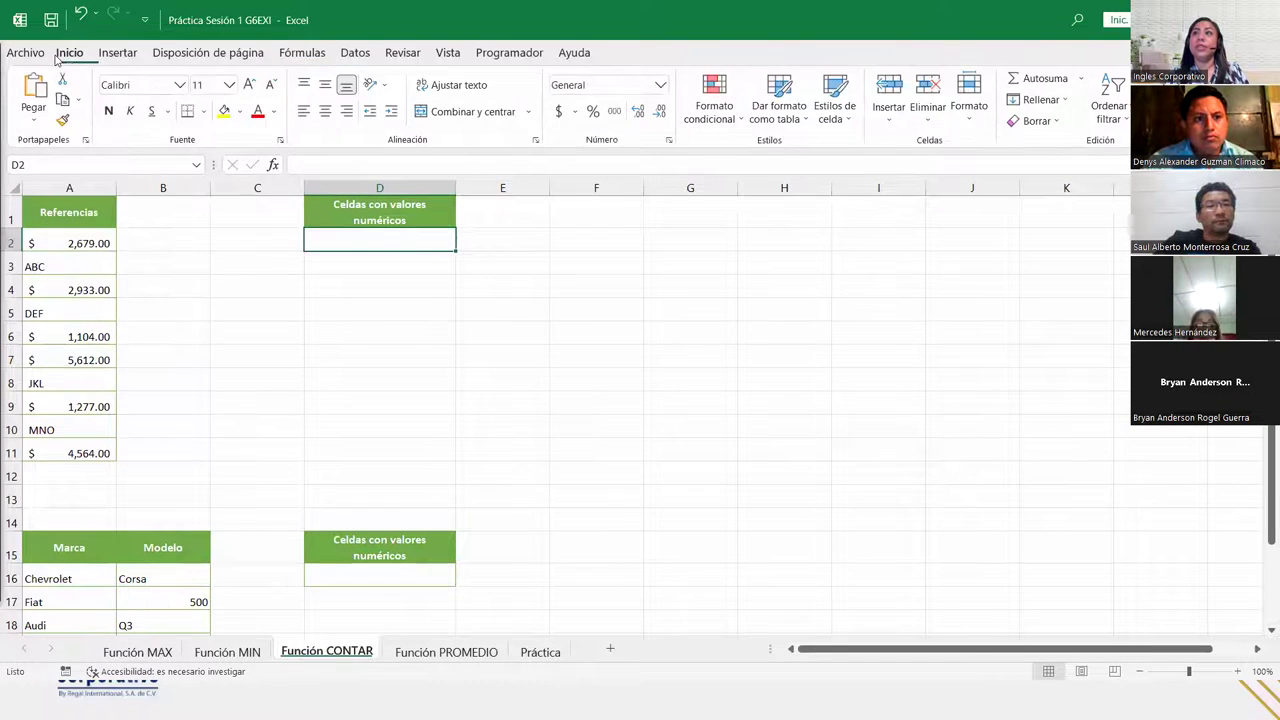
{"action": "left_click", "coordinate": [1081, 78]}
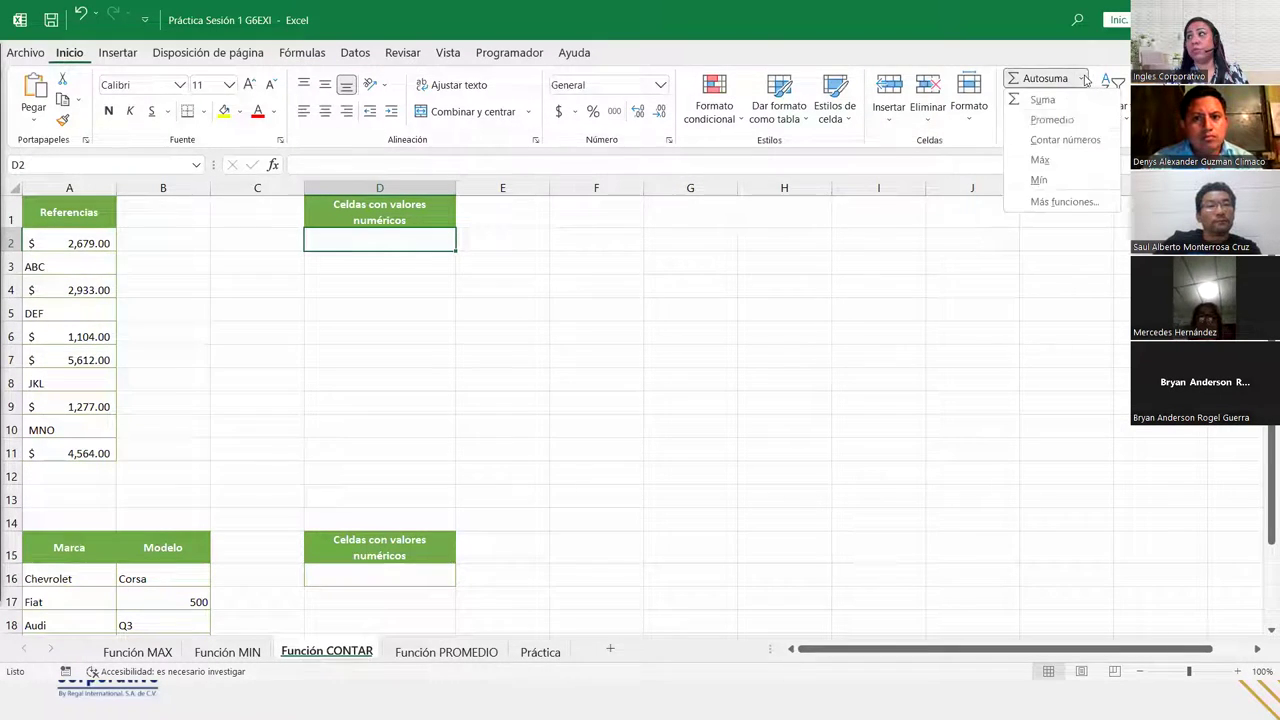
{"action": "left_click", "coordinate": [1062, 141]}
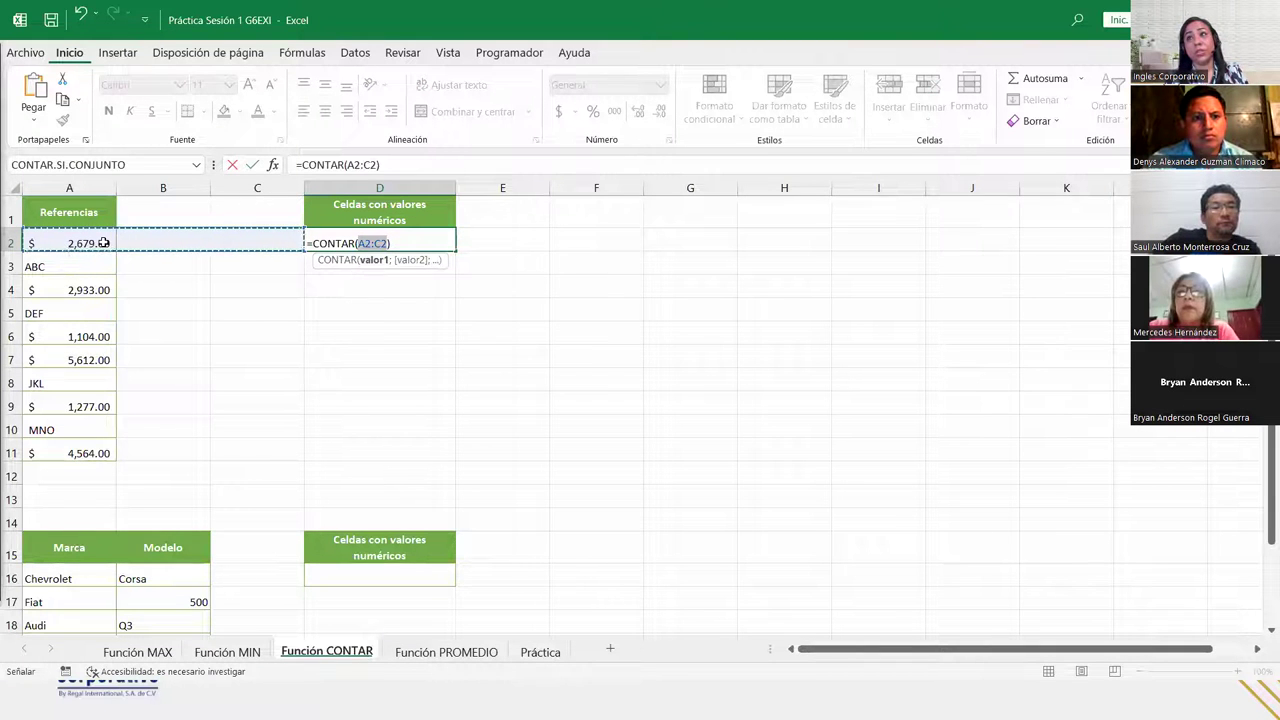
{"action": "left_click_drag", "start_coordinate": [103, 243], "coordinate": [88, 455]}
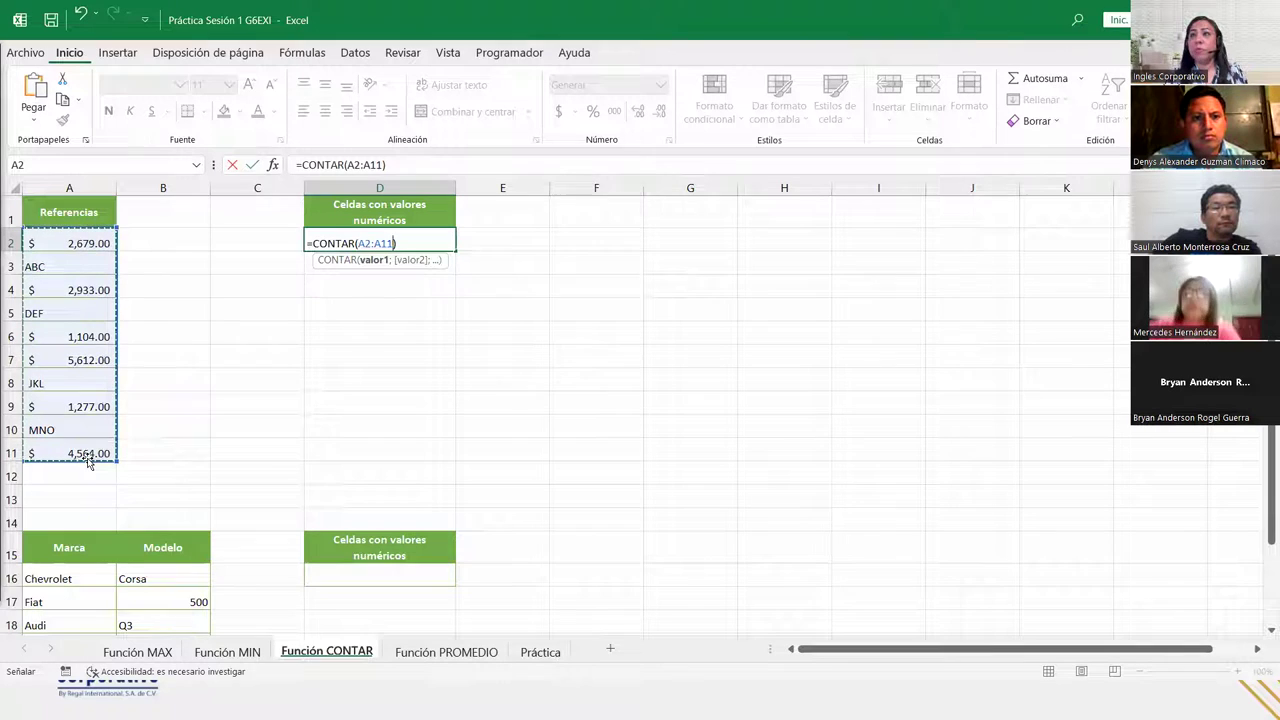
{"action": "left_click", "coordinate": [88, 243]}
{"action": "left_click", "coordinate": [88, 290], "text": "ctrl"}
{"action": "left_click", "coordinate": [89, 337], "text": "ctrl"}
{"action": "left_click", "coordinate": [91, 360], "text": "ctrl"}
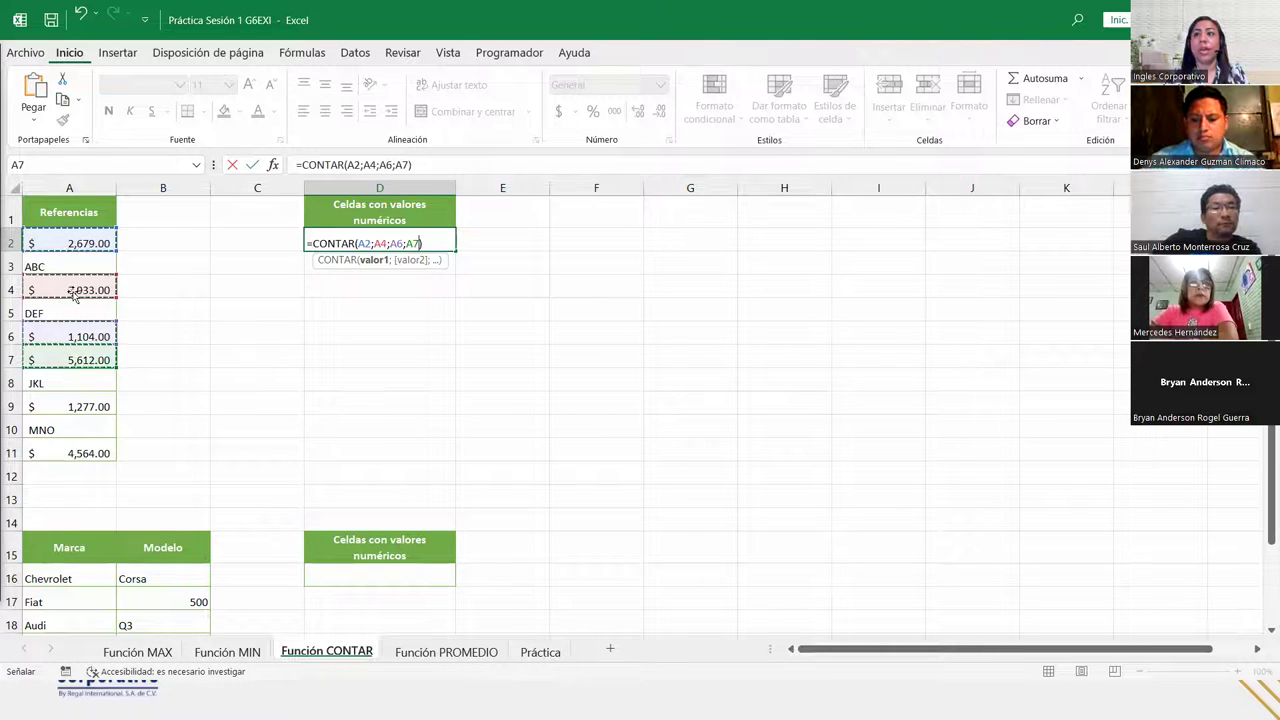
{"action": "left_click_drag", "start_coordinate": [71, 243], "coordinate": [86, 449]}
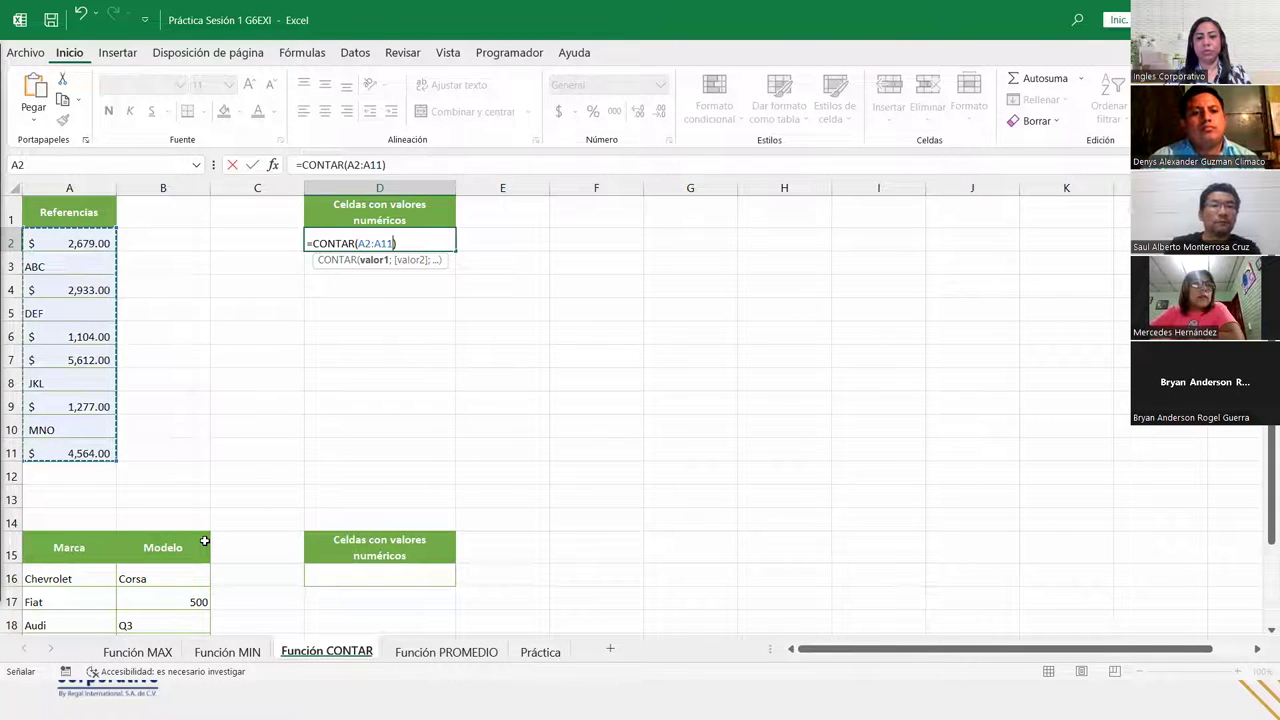
{"action": "key", "text": "Return"}
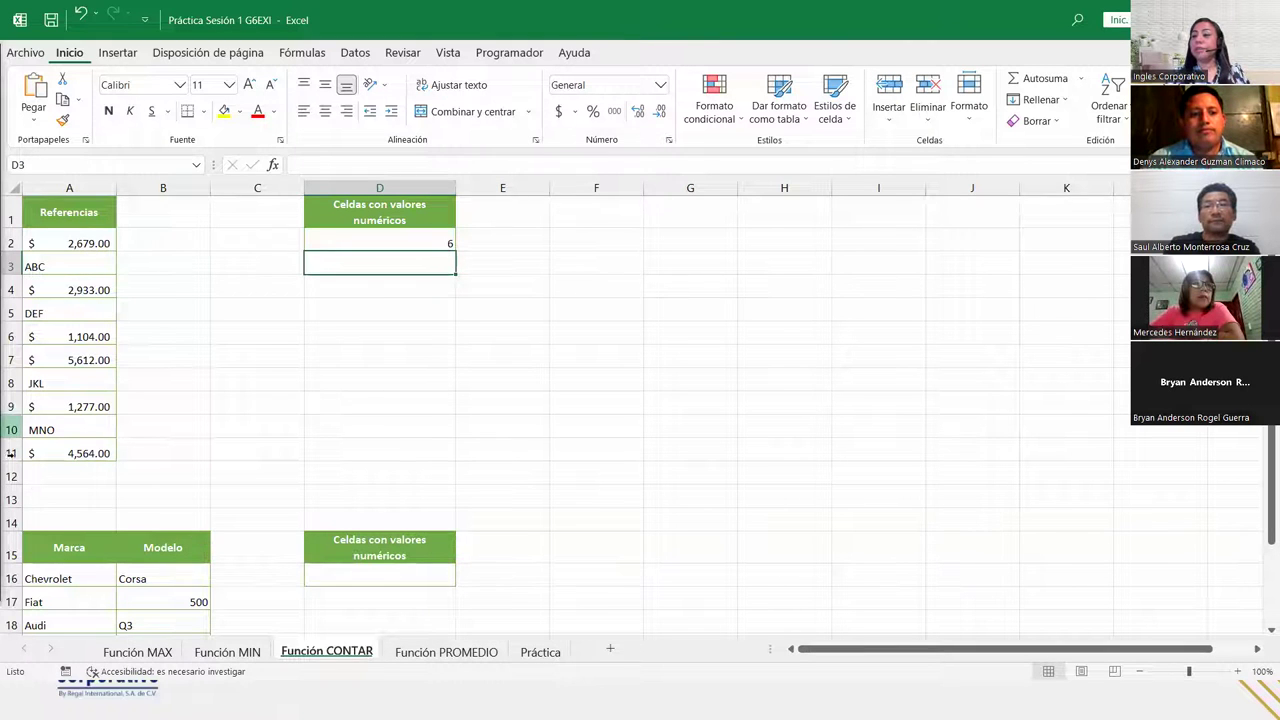
{"action": "scroll", "coordinate": [207, 450], "scroll_direction": "down", "scroll_amount": 2}
Step: Type =CONTAR(A16:B22) in D16 over the whole Marca and Modelo table
{"action": "left_click", "coordinate": [385, 425]}
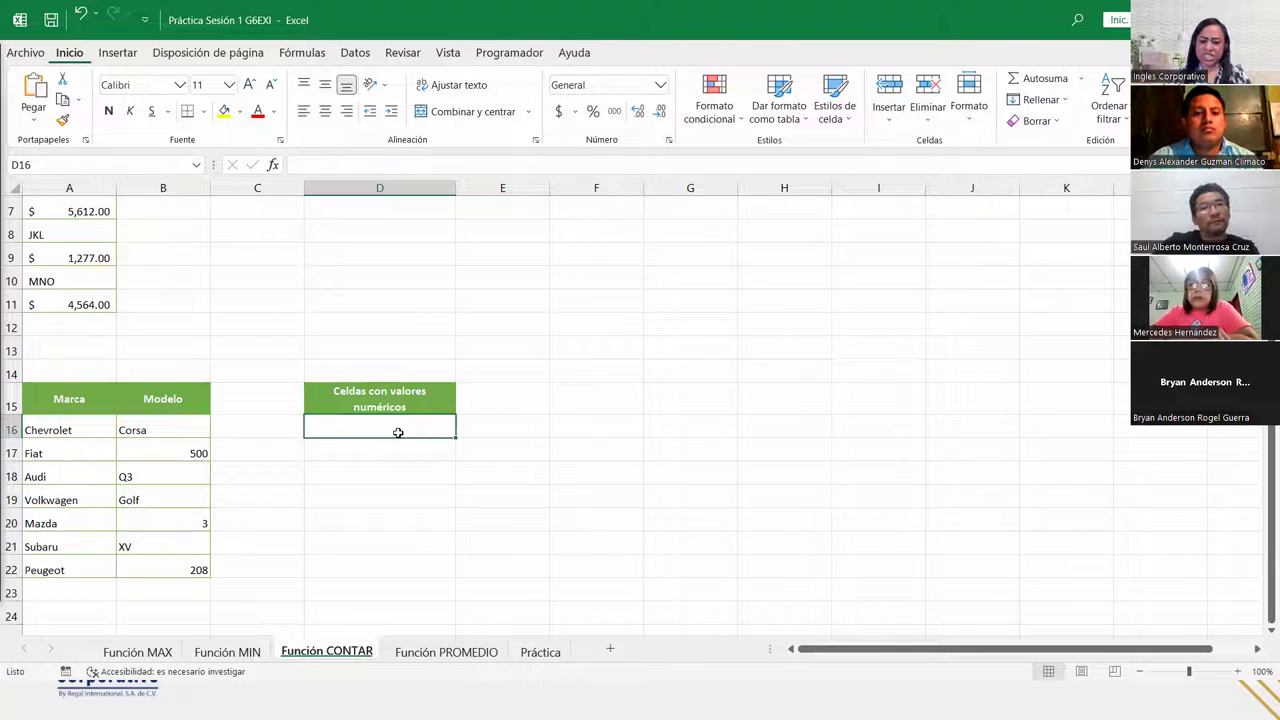
{"action": "type", "text": "="}
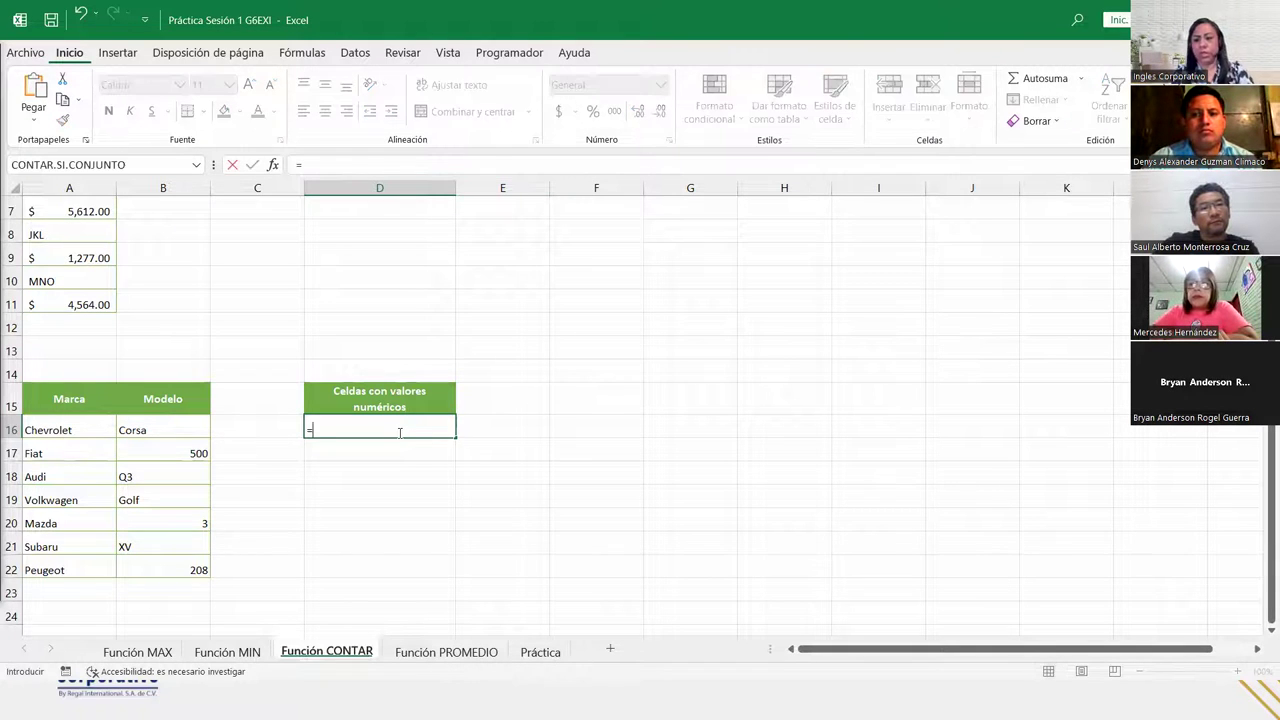
{"action": "type", "text": "contar("}
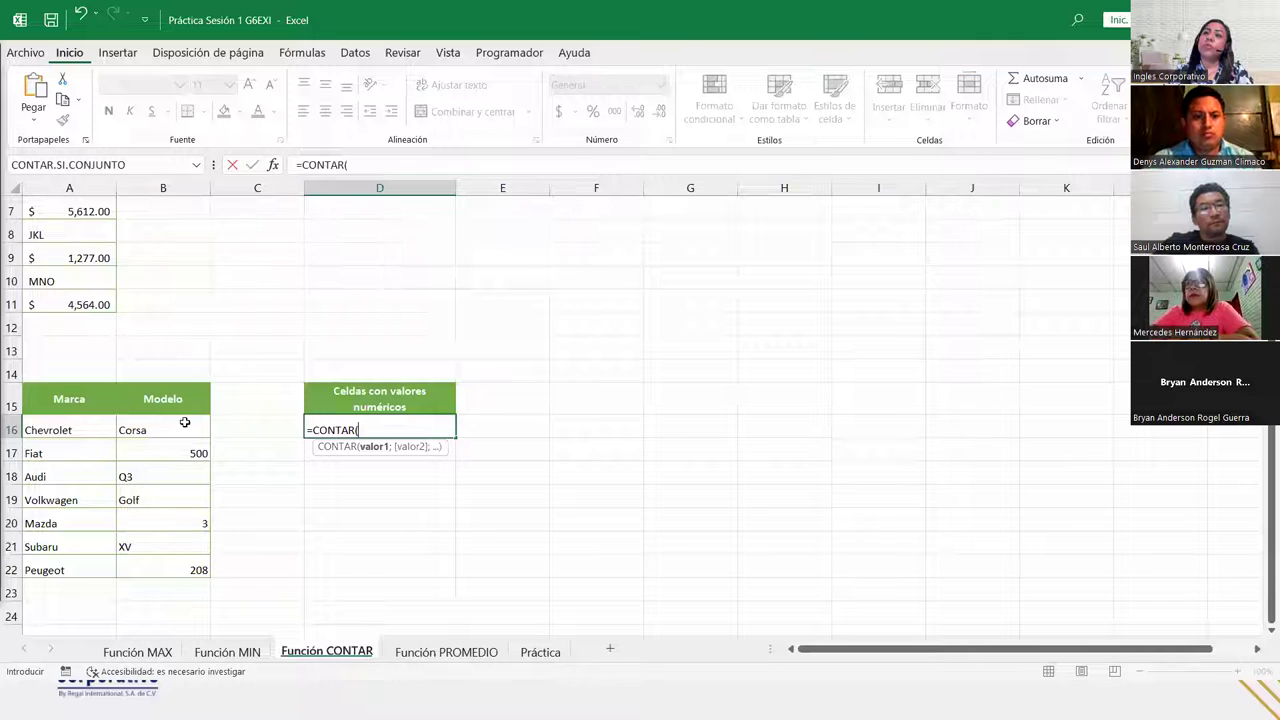
{"action": "left_click", "coordinate": [70, 430]}
{"action": "left_click_drag", "start_coordinate": [70, 430], "coordinate": [160, 592]}
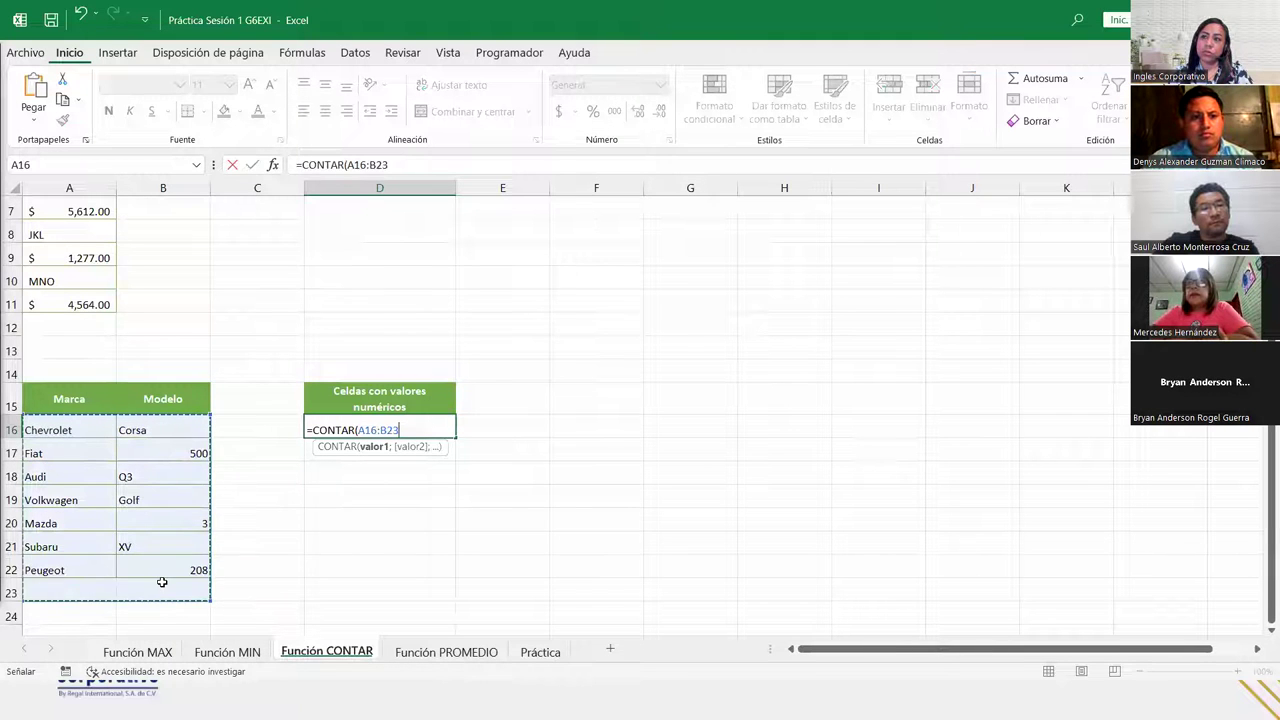
{"action": "left_click_drag", "start_coordinate": [45, 422], "coordinate": [147, 564]}
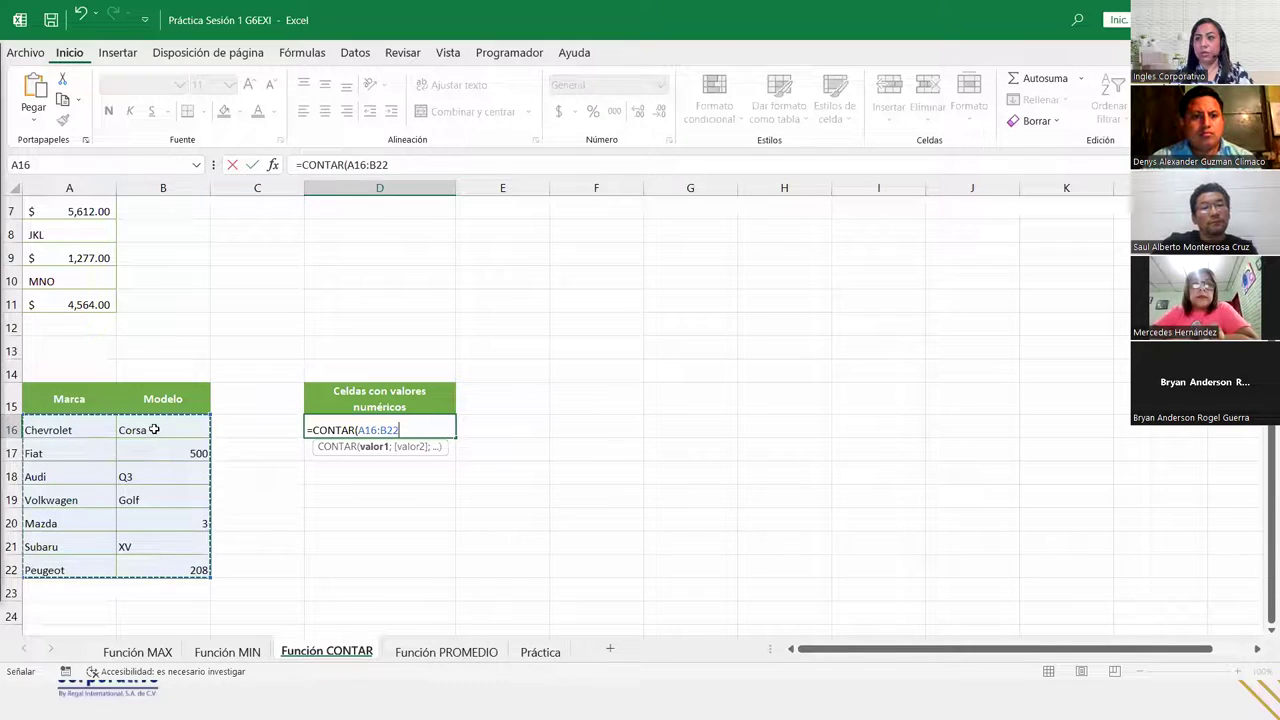
{"action": "left_click_drag", "start_coordinate": [155, 429], "coordinate": [172, 584]}
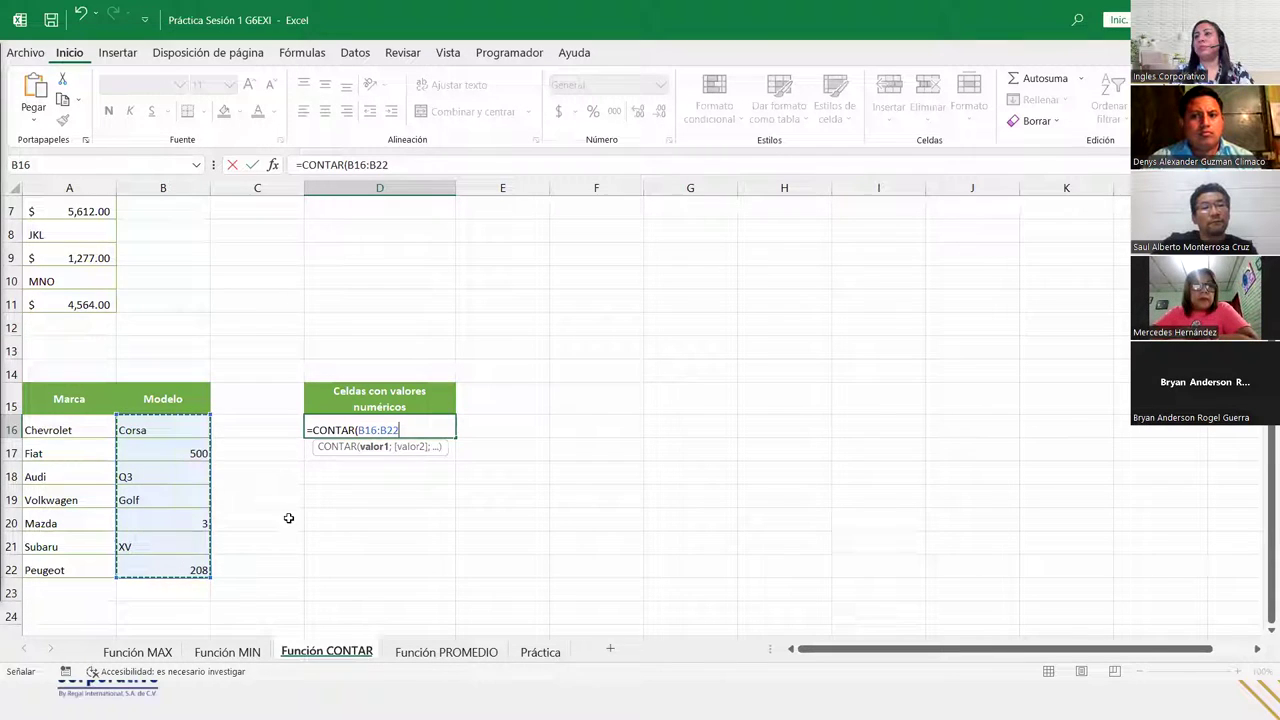
{"action": "mouse_move", "coordinate": [80, 432]}
{"action": "left_mouse_down"}
{"action": "mouse_move", "coordinate": [147, 514]}
{"action": "mouse_move", "coordinate": [158, 567]}
{"action": "left_mouse_up"}
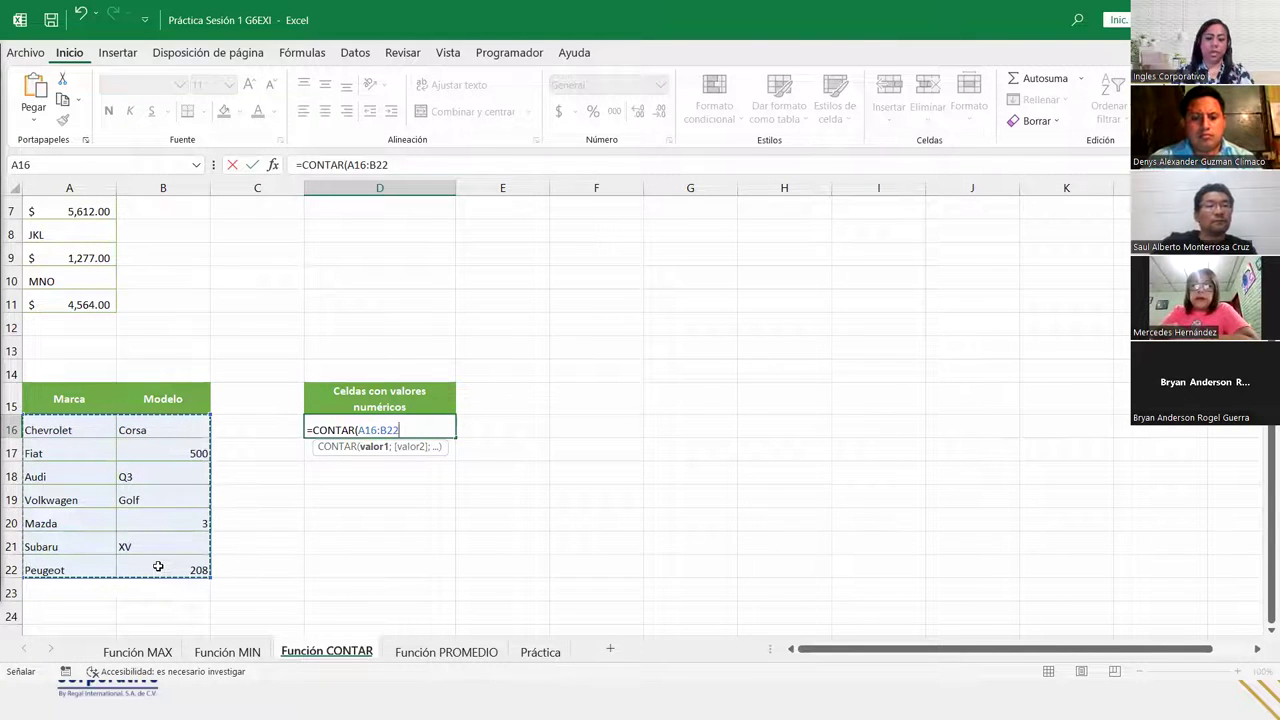
{"action": "type", "text": ")"}
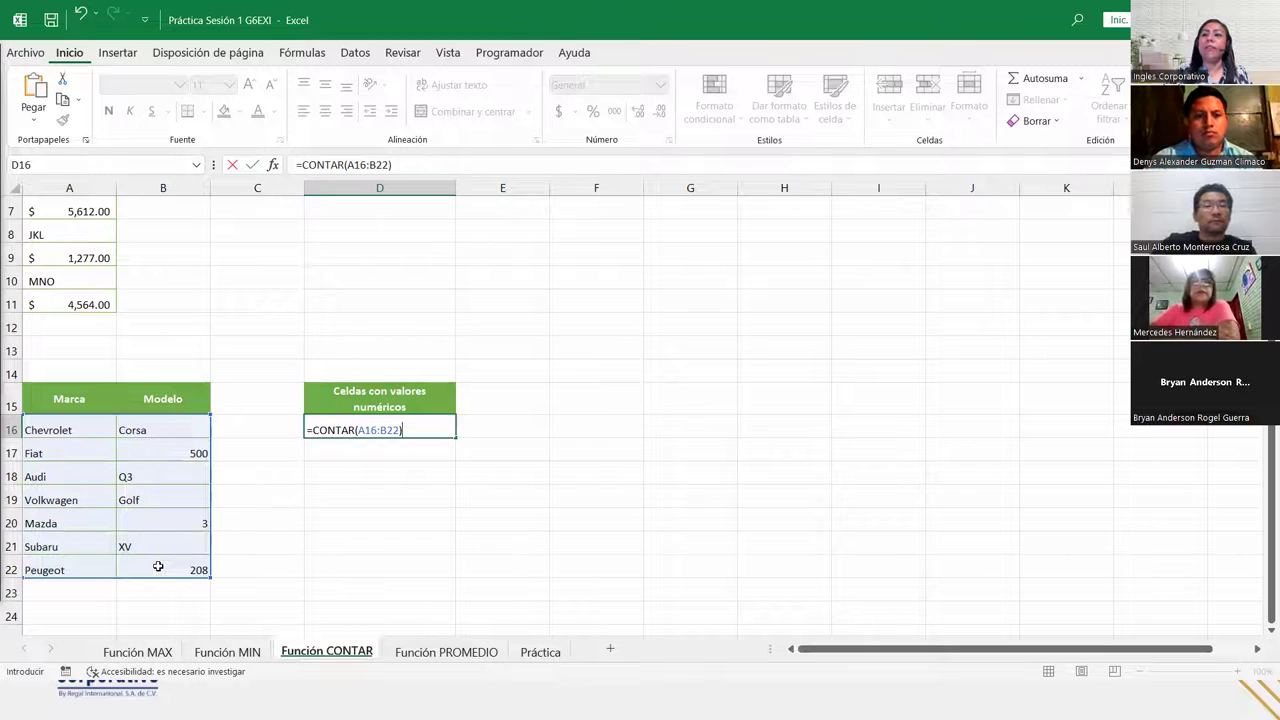
Step: Confirm =CONTAR(A16:B22) in D16, which shows 3 numeric cells
{"action": "key", "text": "Return"}
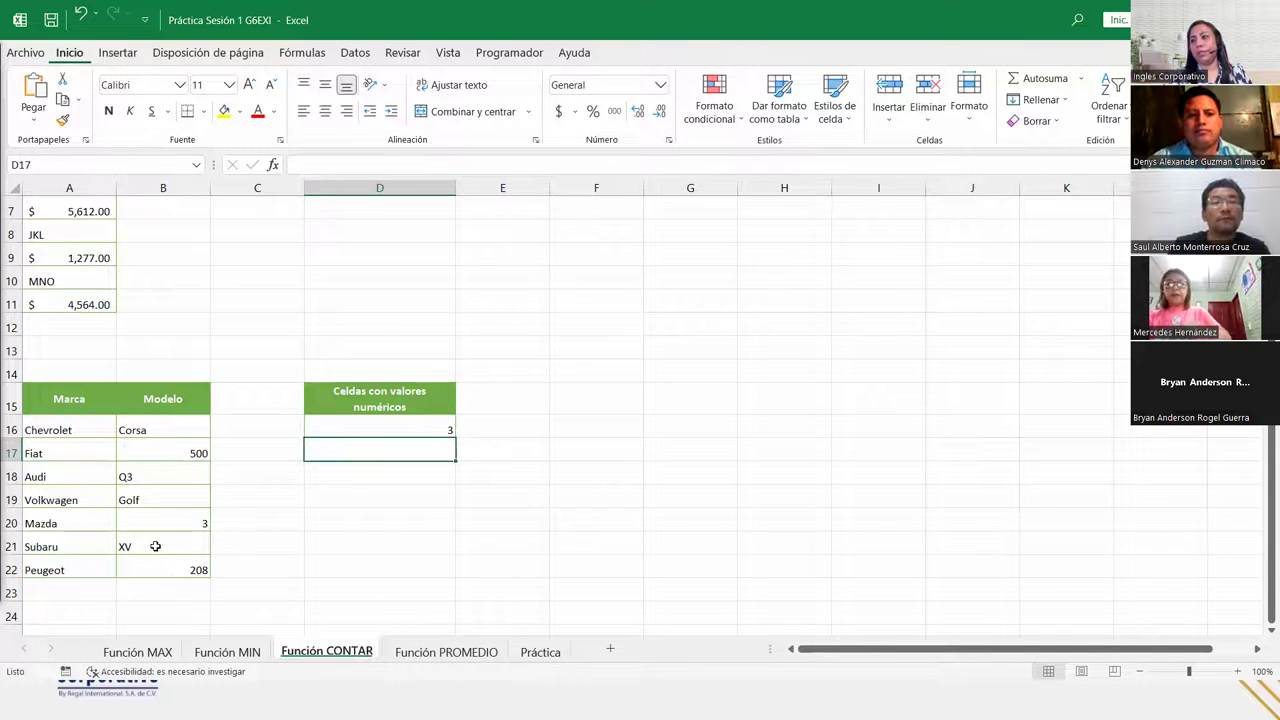
{"action": "scroll", "coordinate": [267, 528], "scroll_direction": "down", "scroll_amount": 4}
{"action": "scroll", "coordinate": [266, 526], "scroll_direction": "up", "scroll_amount": 6}
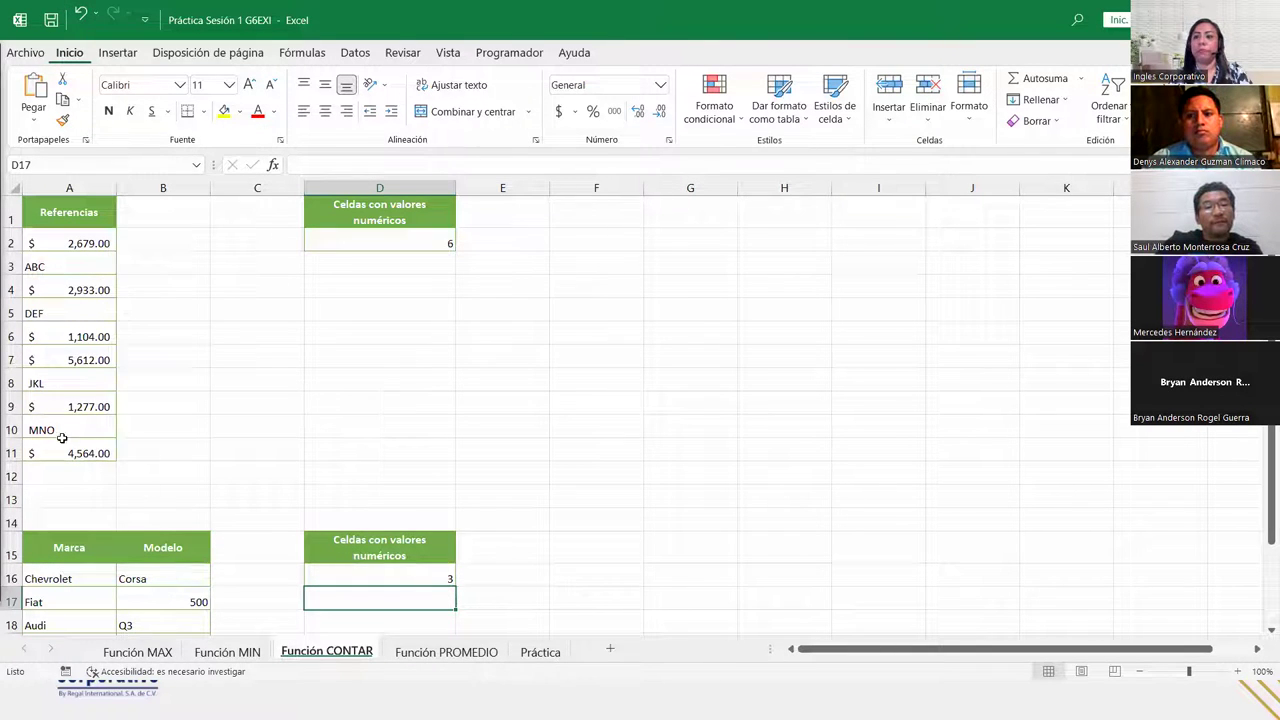
Step: Switch to the Función MIN sheet and zoom out to 110%
{"action": "left_click", "coordinate": [212, 654]}
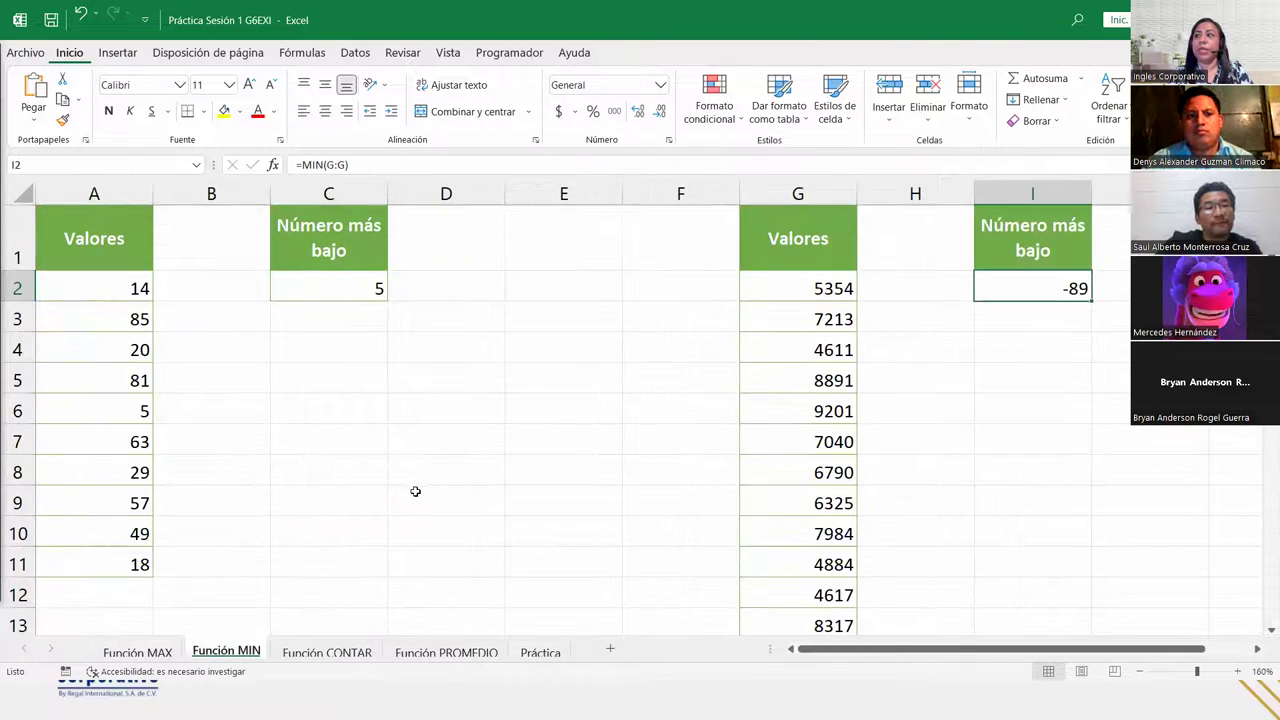
{"action": "scroll", "coordinate": [412, 420], "scroll_direction": "down", "scroll_amount": 2}
{"action": "scroll", "coordinate": [414, 420], "scroll_direction": "up", "scroll_amount": 2}
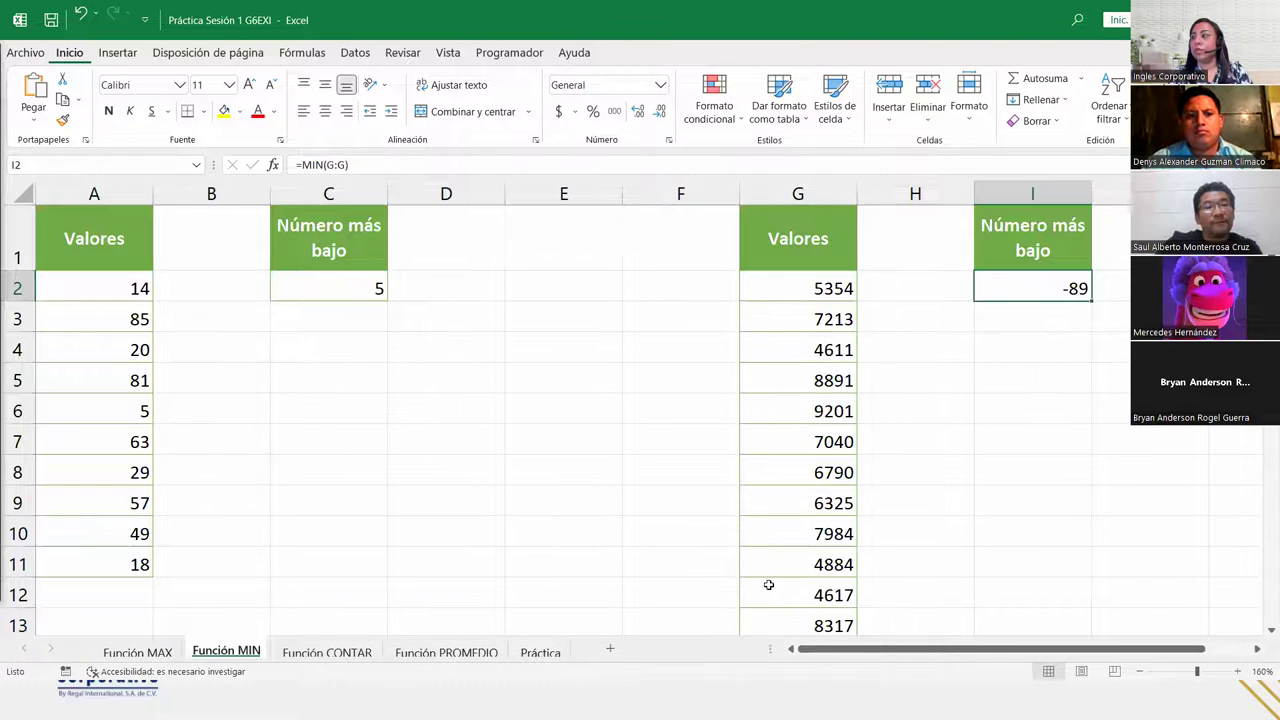
{"action": "left_click", "coordinate": [1138, 673]}
{"action": "left_click", "coordinate": [1138, 673]}
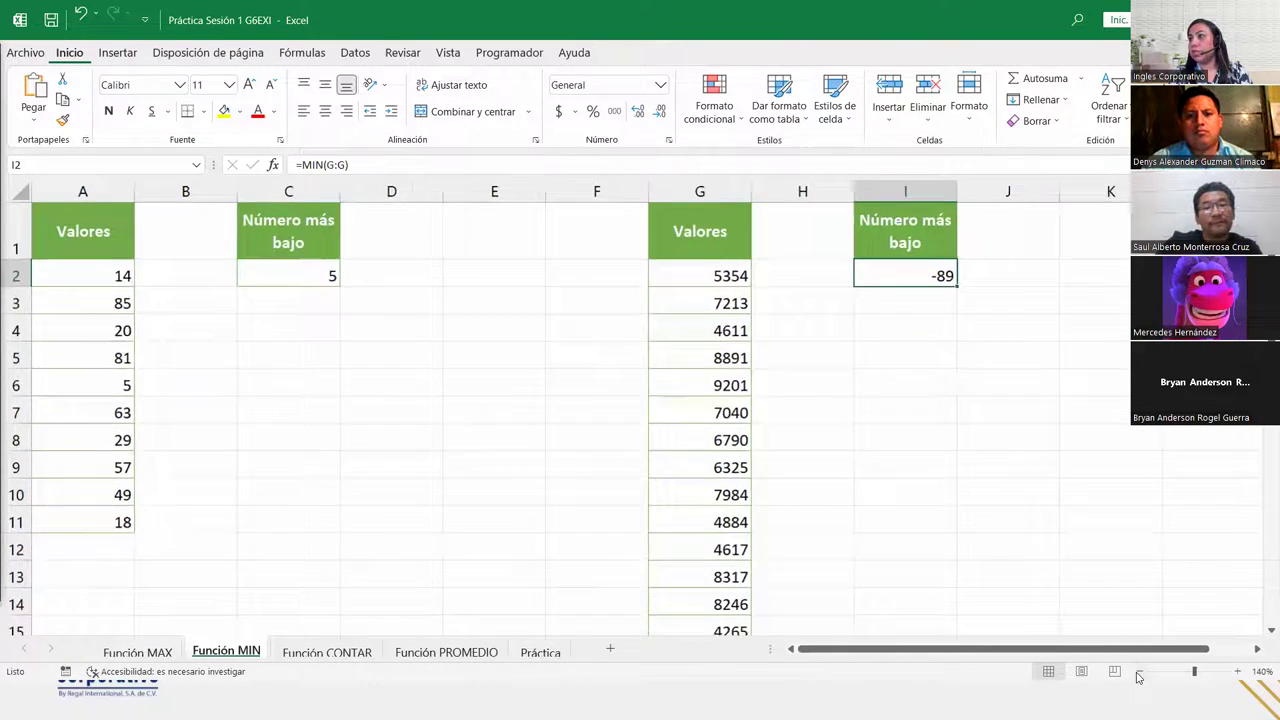
{"action": "left_click", "coordinate": [1138, 673]}
{"action": "left_click", "coordinate": [1138, 673]}
{"action": "left_click", "coordinate": [1138, 674]}
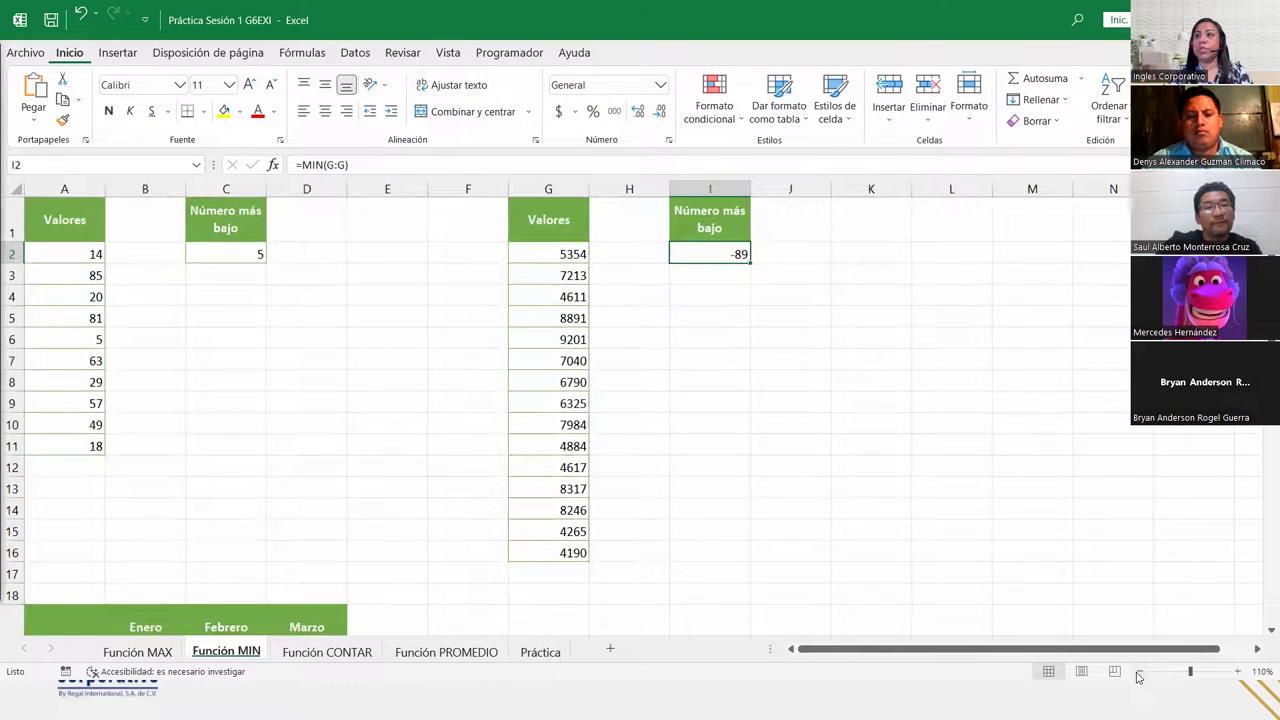
Step: Type the heading 'Valor Mínimo de rangos no adyacentes' in D6 and move it to C6
{"action": "left_click_drag", "start_coordinate": [75, 253], "coordinate": [90, 446]}
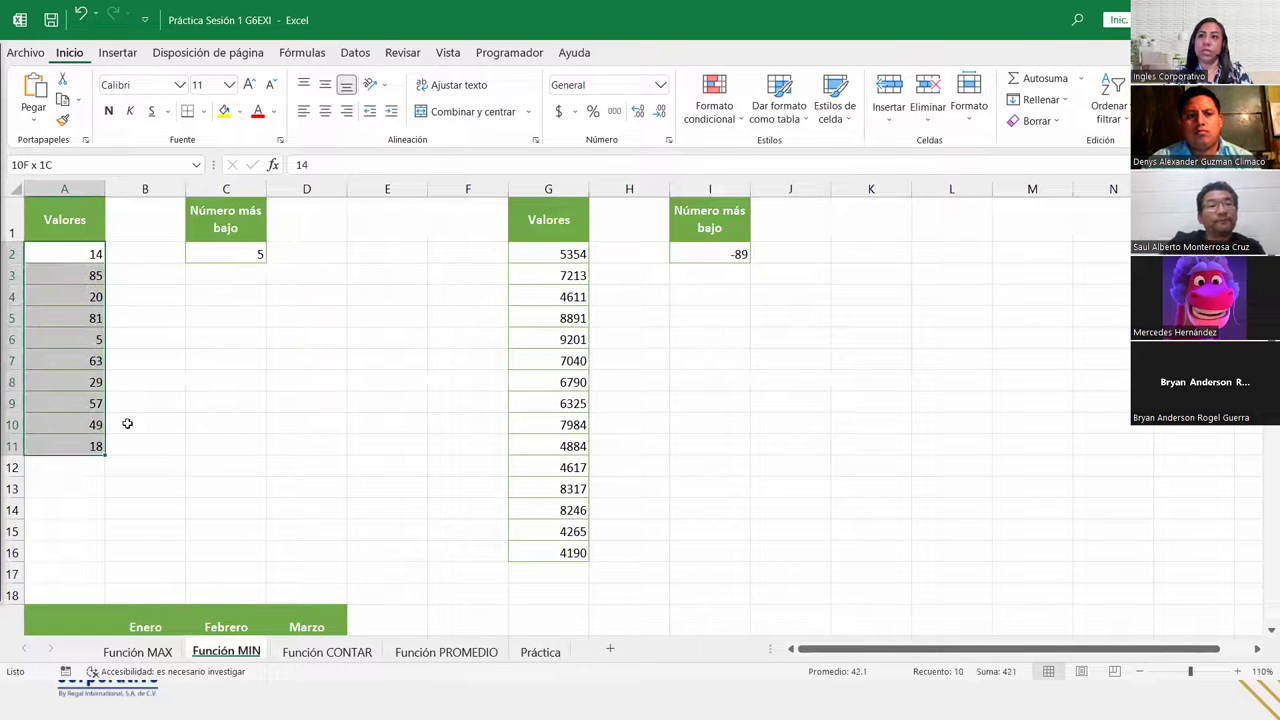
{"action": "left_click_drag", "start_coordinate": [550, 264], "coordinate": [550, 488], "text": "ctrl"}
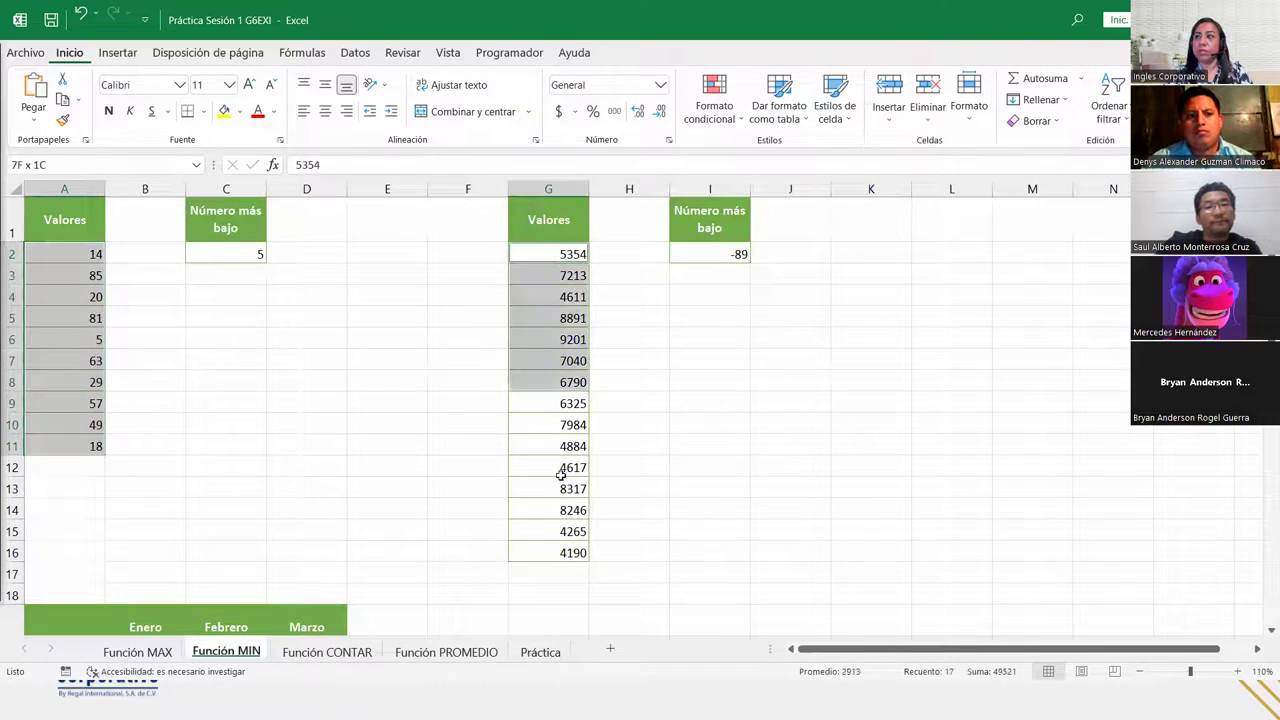
{"action": "left_click", "coordinate": [334, 330]}
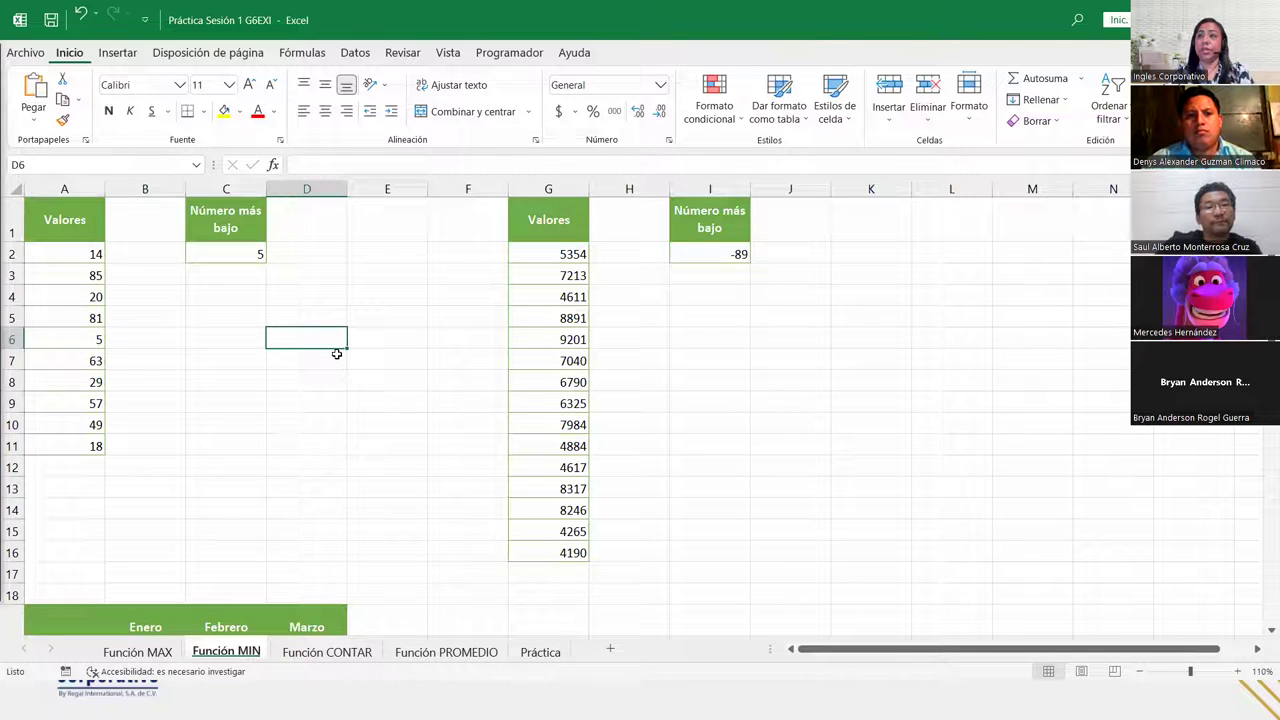
{"action": "type", "text": "Val"}
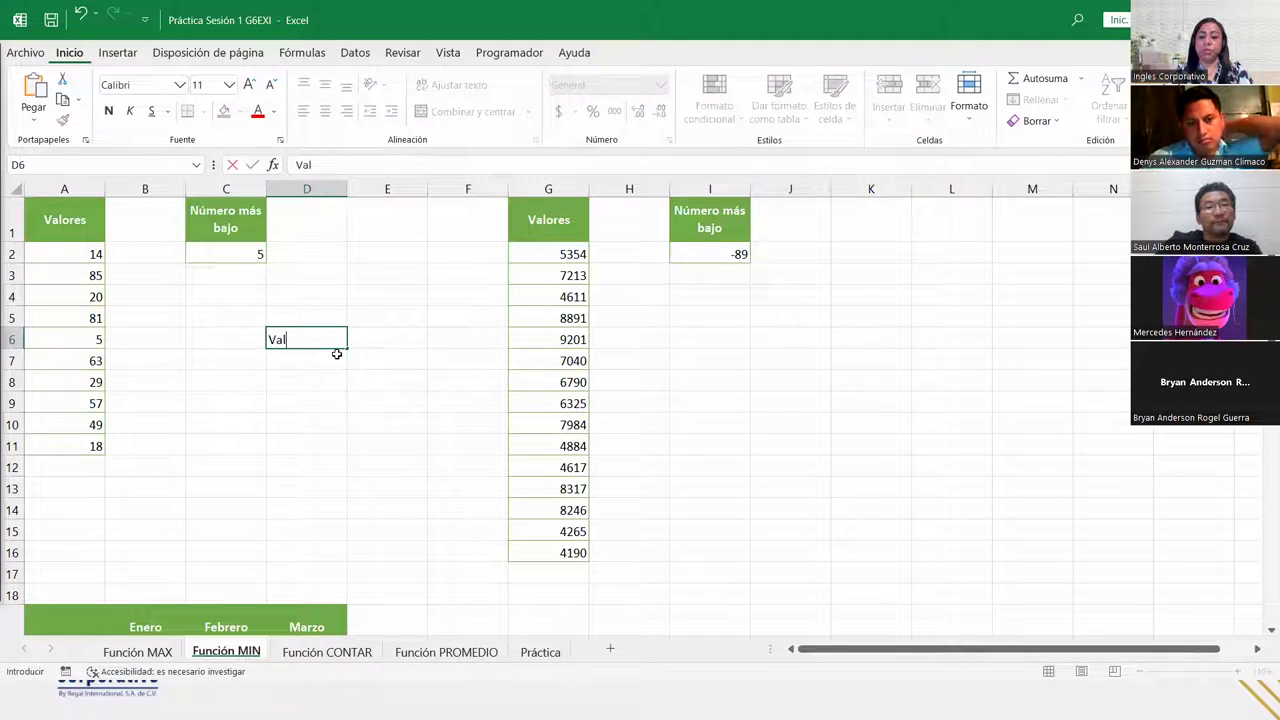
{"action": "type", "text": "or Mínimo de rangos no adjyacentes"}
{"action": "key", "text": "Return"}
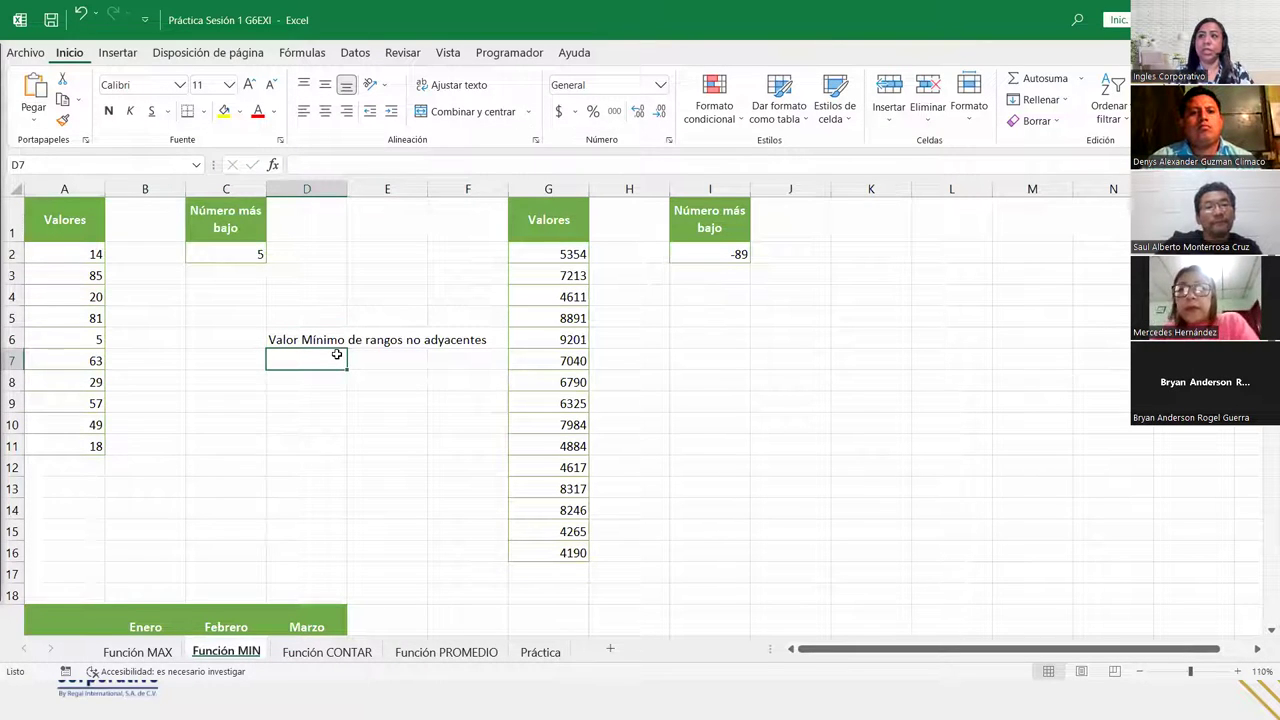
{"action": "left_click", "coordinate": [304, 345]}
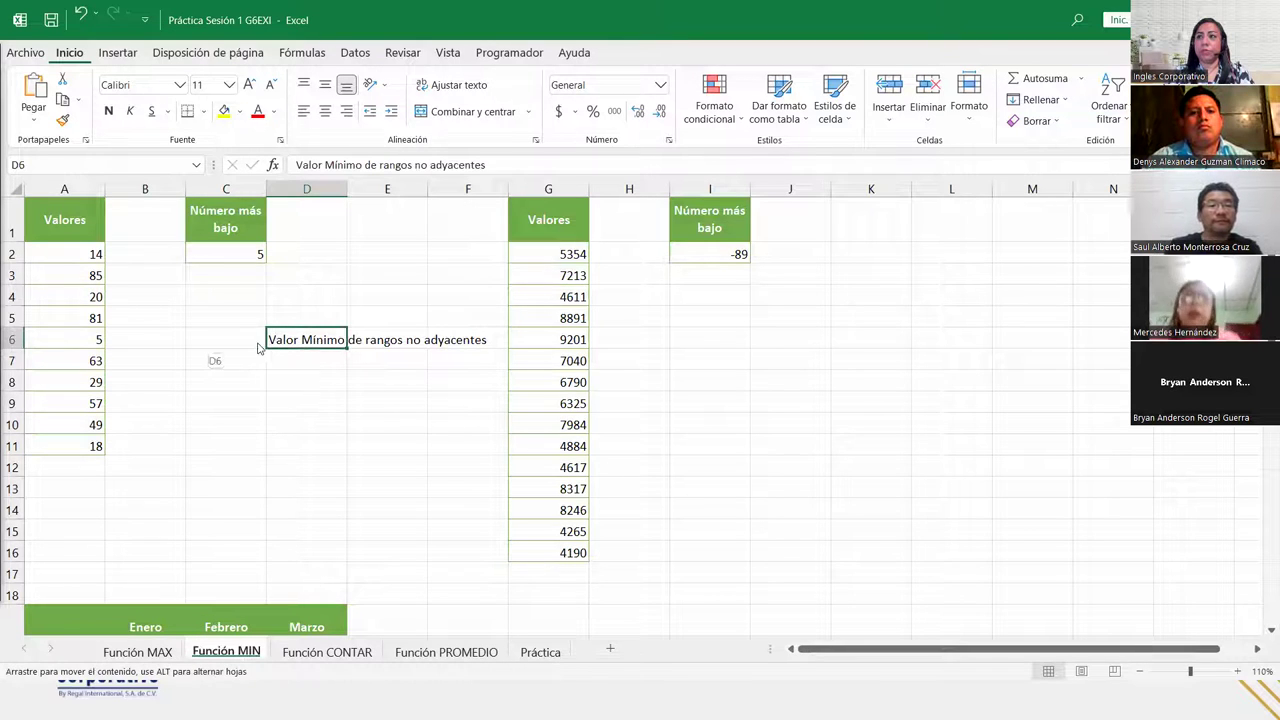
{"action": "left_click_drag", "start_coordinate": [302, 352], "coordinate": [214, 357]}
Step: Enter =MIN(A2:A11;G2:G16) in C7 to get the minimum across both non-adjacent ranges
{"action": "left_click", "coordinate": [214, 361]}
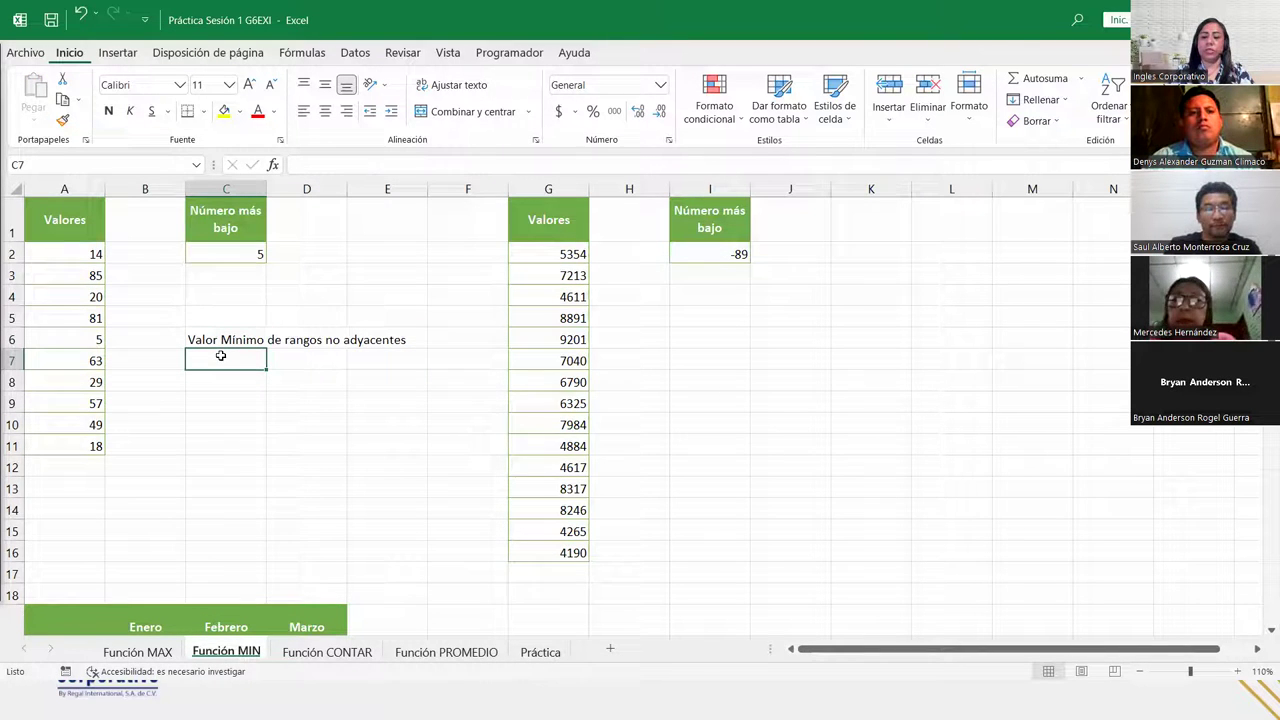
{"action": "type", "text": "=min"}
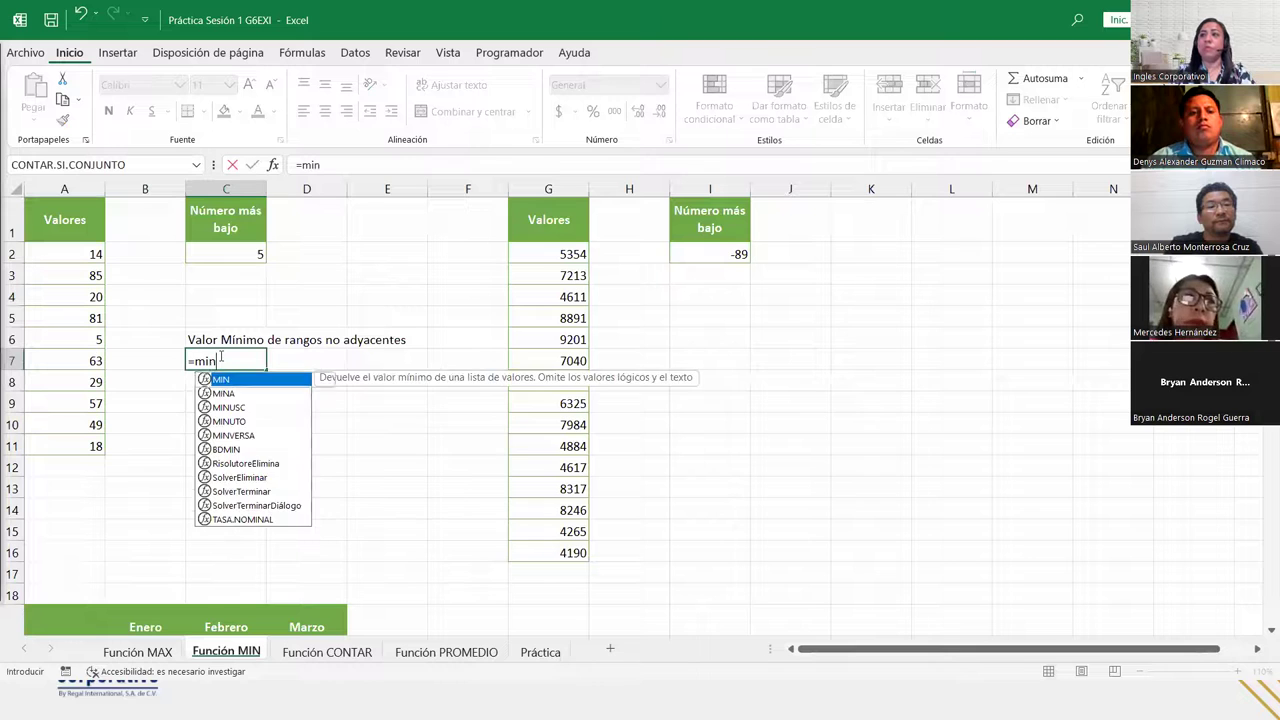
{"action": "type", "text": "("}
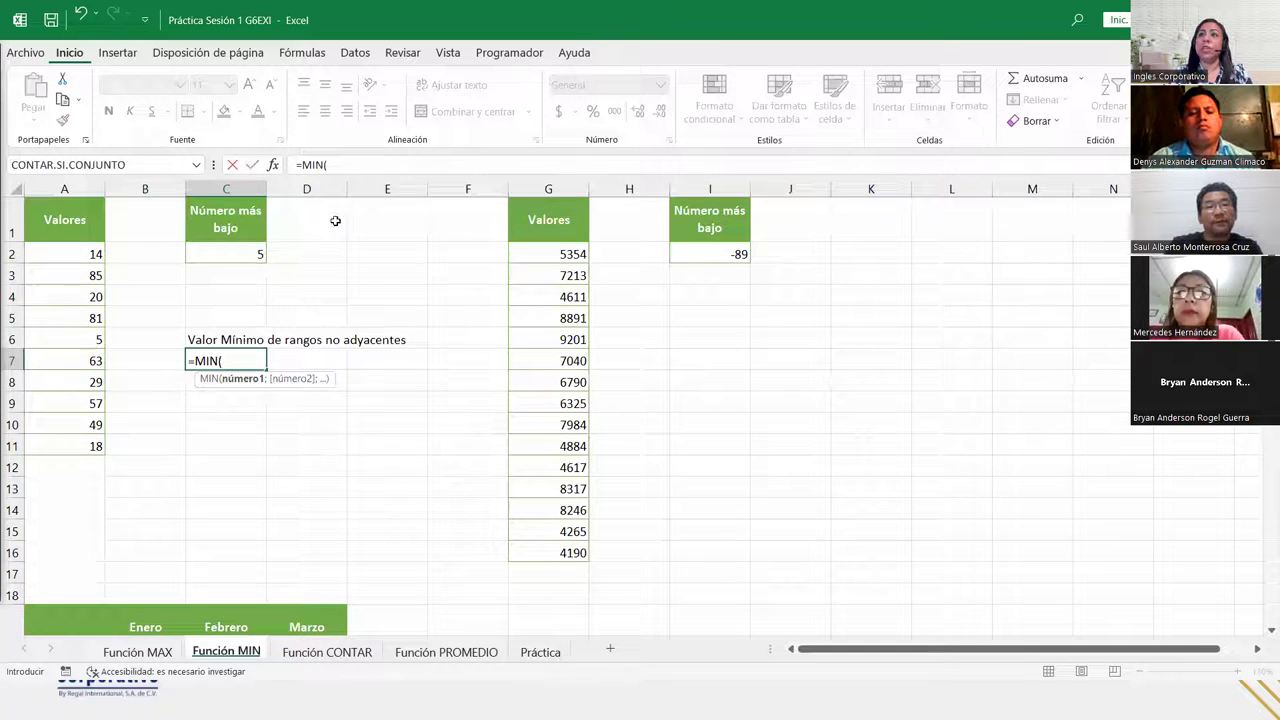
{"action": "left_click_drag", "start_coordinate": [53, 254], "coordinate": [78, 446]}
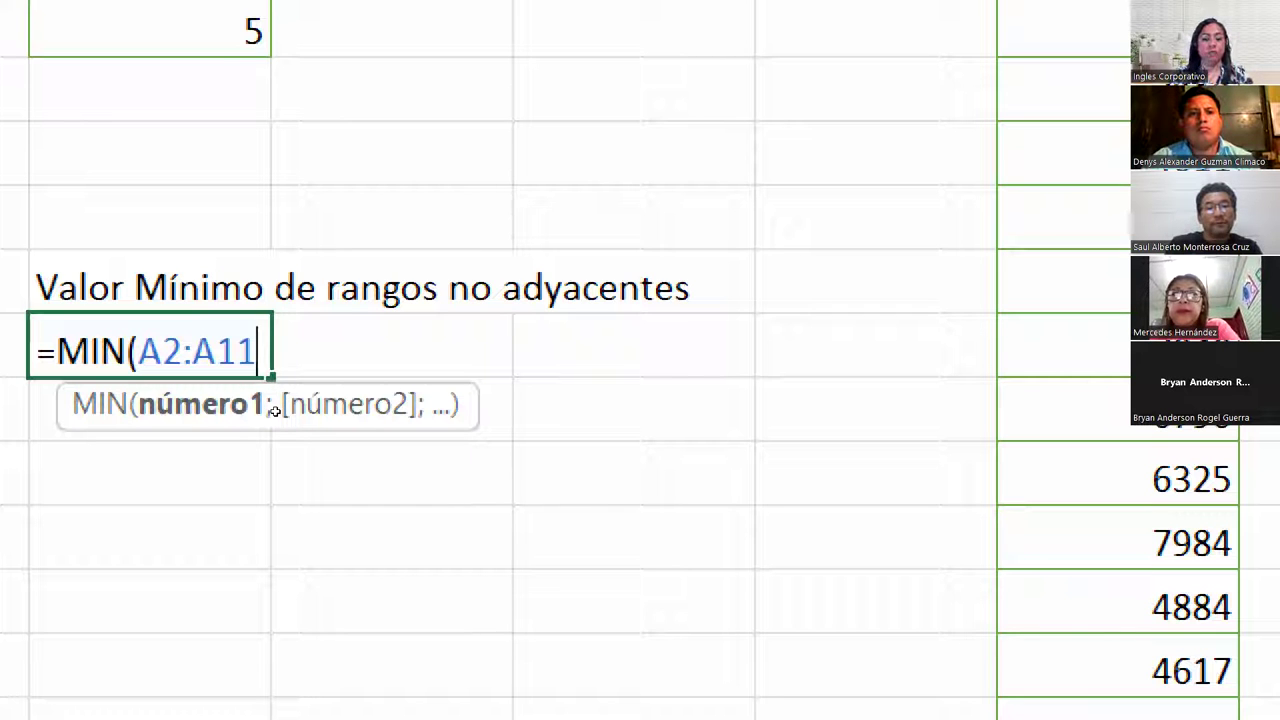
{"action": "type", "text": ";"}
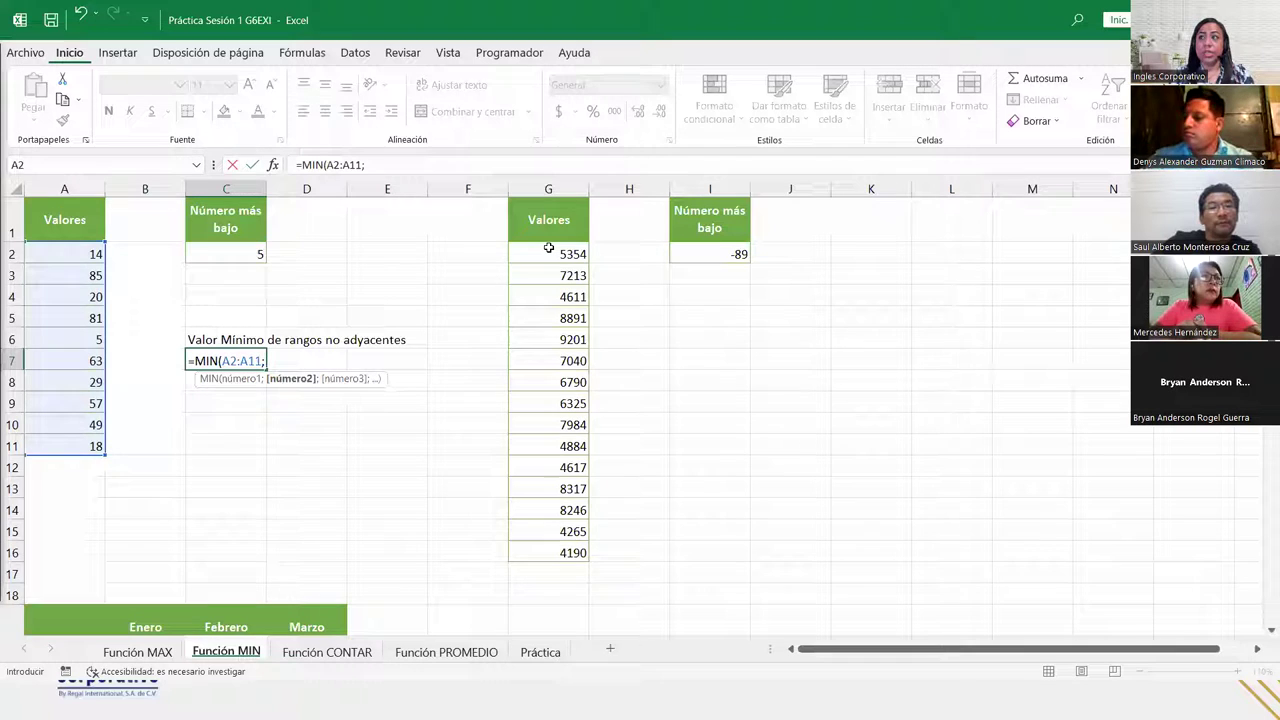
{"action": "left_click_drag", "start_coordinate": [549, 248], "coordinate": [566, 548]}
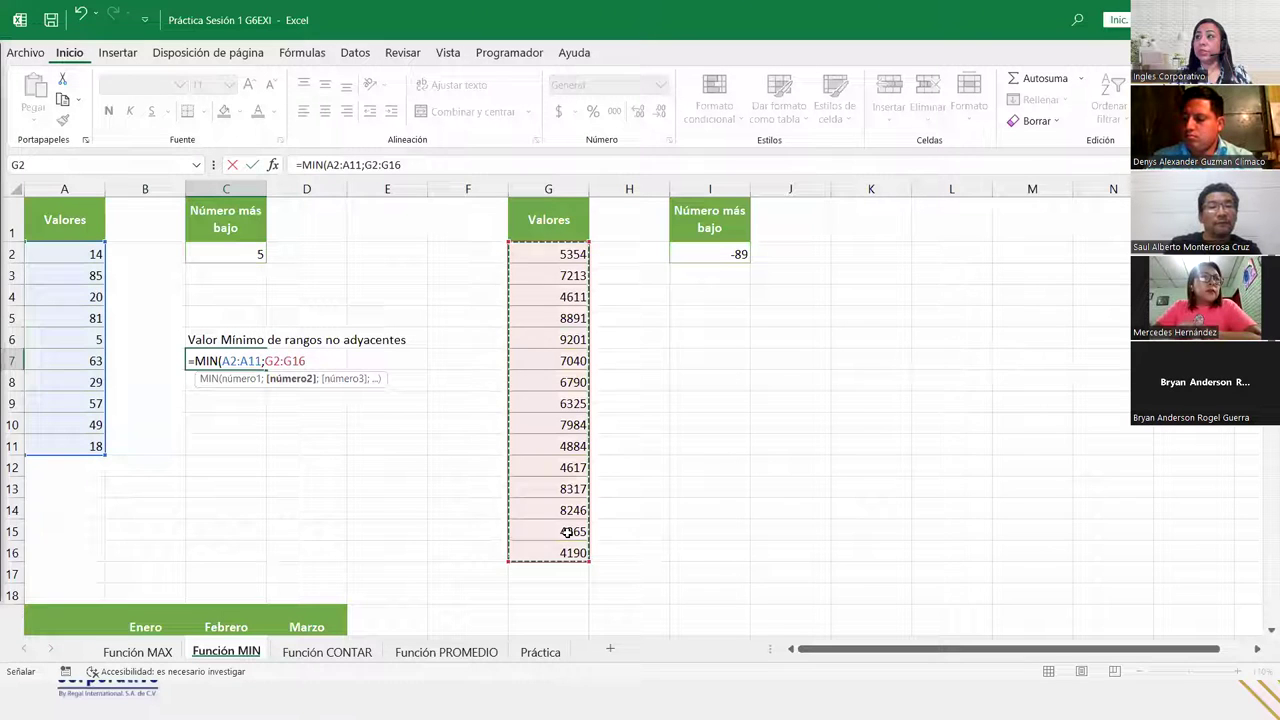
{"action": "type", "text": ")"}
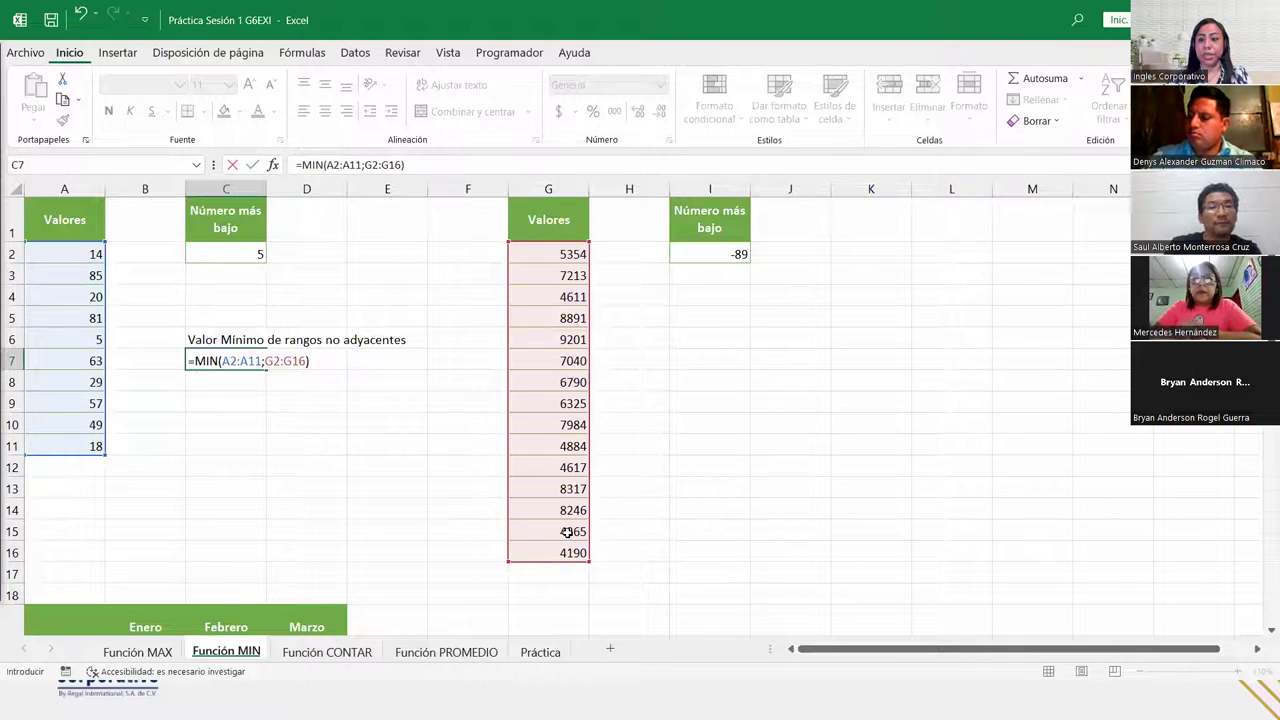
{"action": "key", "text": "Return"}
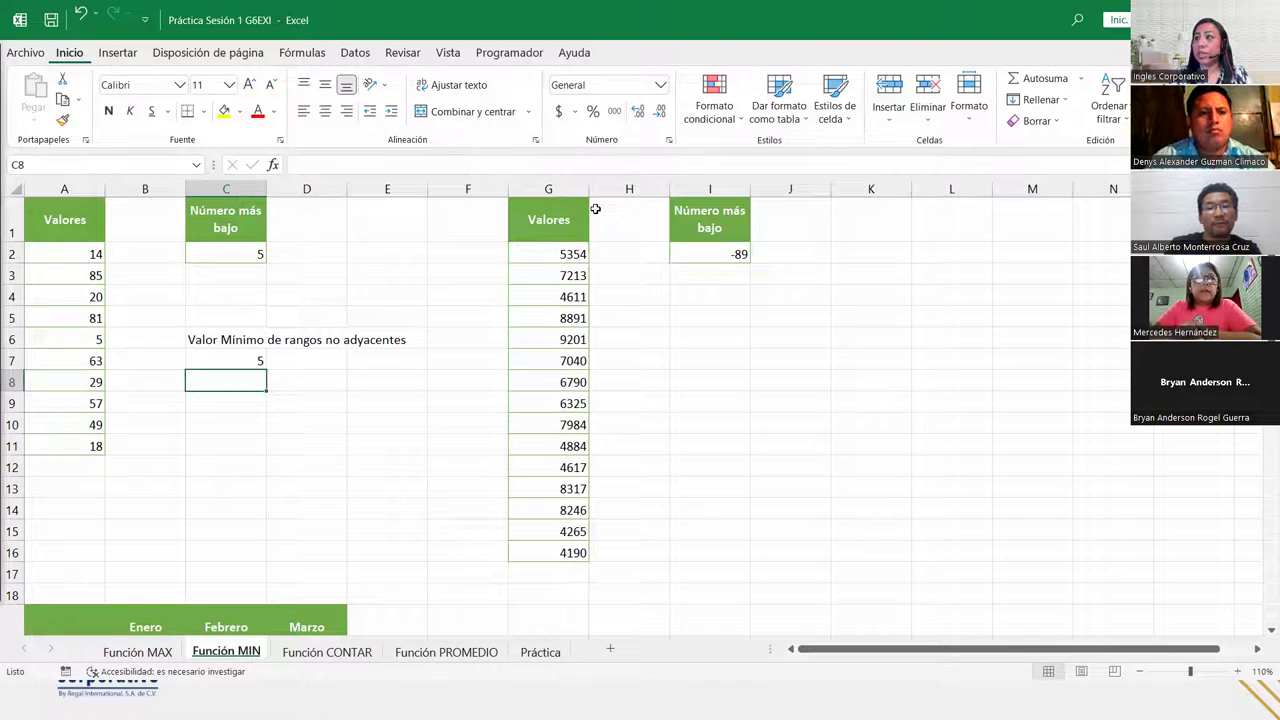
Step: Change G7 to 1 so the C7 minimum becomes 1
{"action": "left_click", "coordinate": [564, 362]}
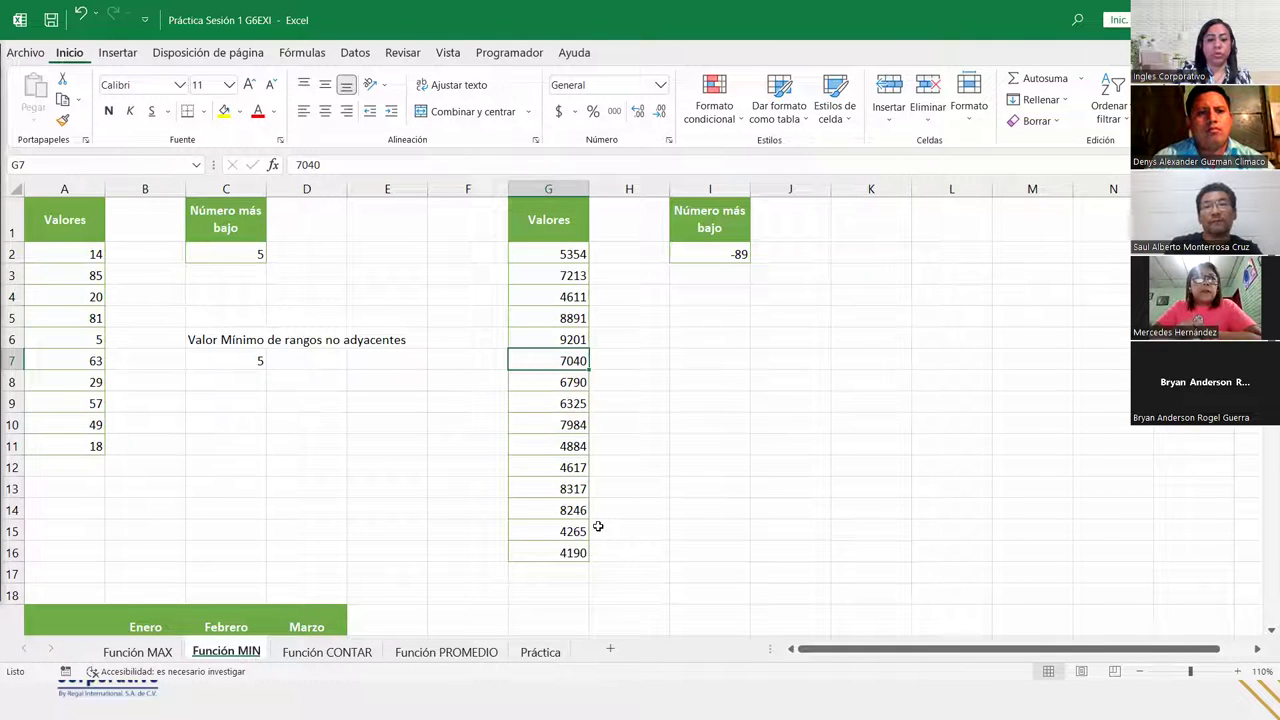
{"action": "type", "text": "1"}
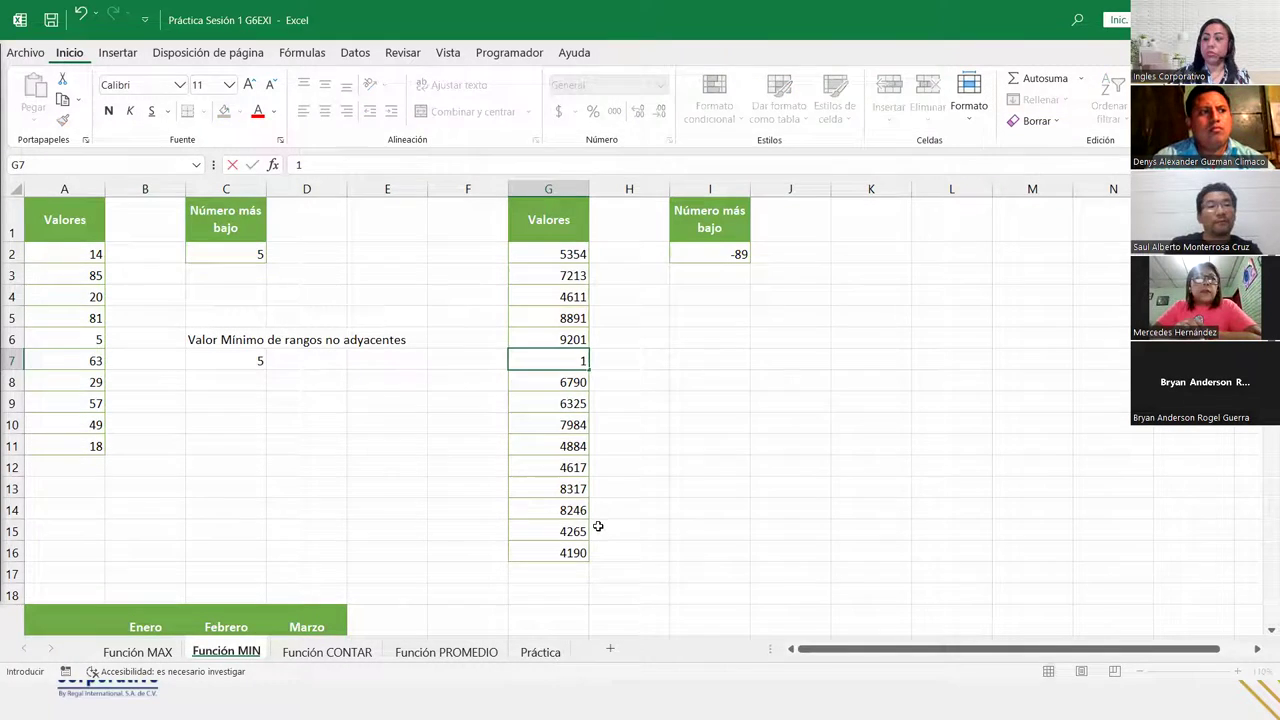
{"action": "key", "text": "Return"}
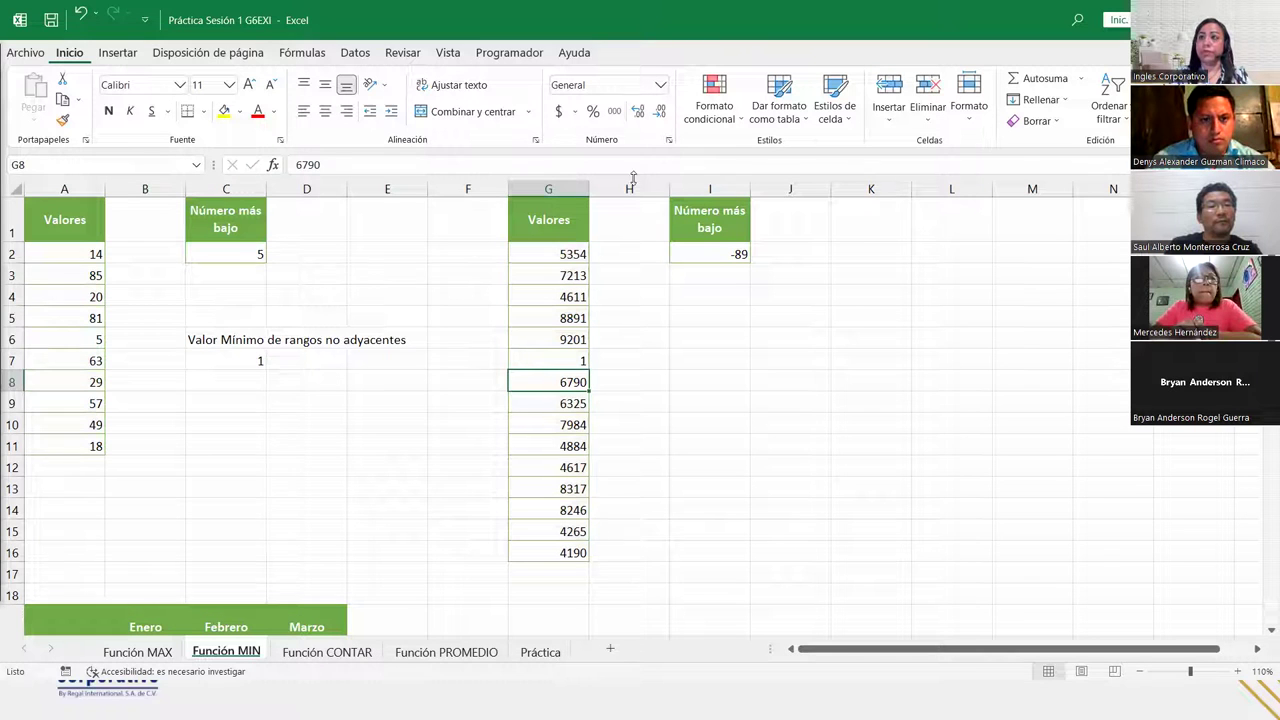
{"action": "left_click", "coordinate": [234, 358]}
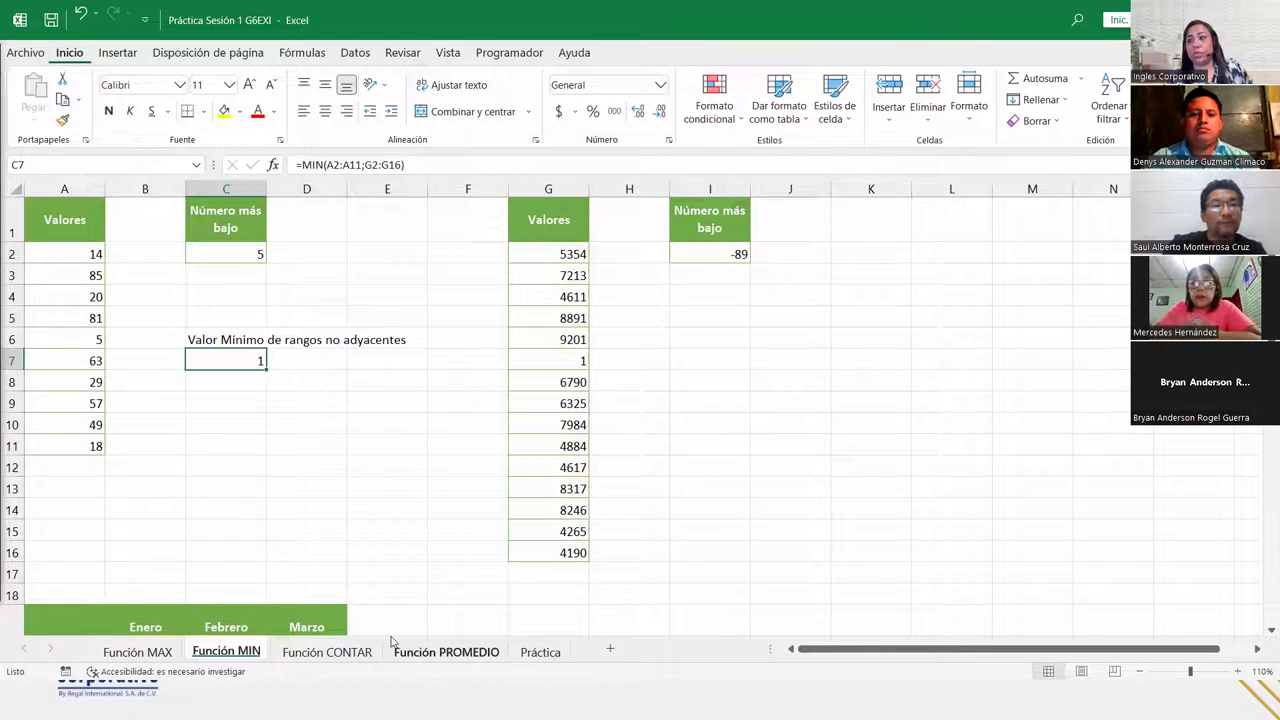
Step: Scroll through the Función CONTAR sheet, then open the Función PROMEDIO sheet
{"action": "left_click", "coordinate": [327, 652]}
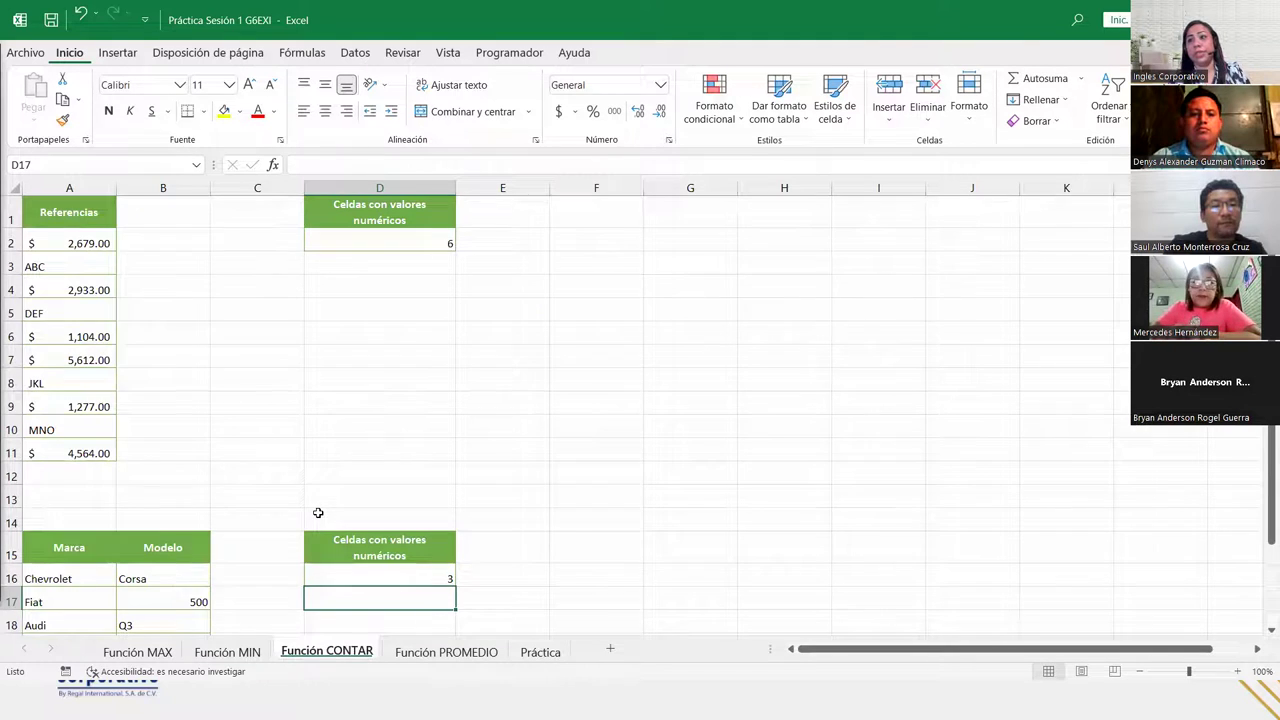
{"action": "scroll", "coordinate": [317, 514], "scroll_direction": "down", "scroll_amount": 2}
{"action": "scroll", "coordinate": [317, 514], "scroll_direction": "down", "scroll_amount": 1}
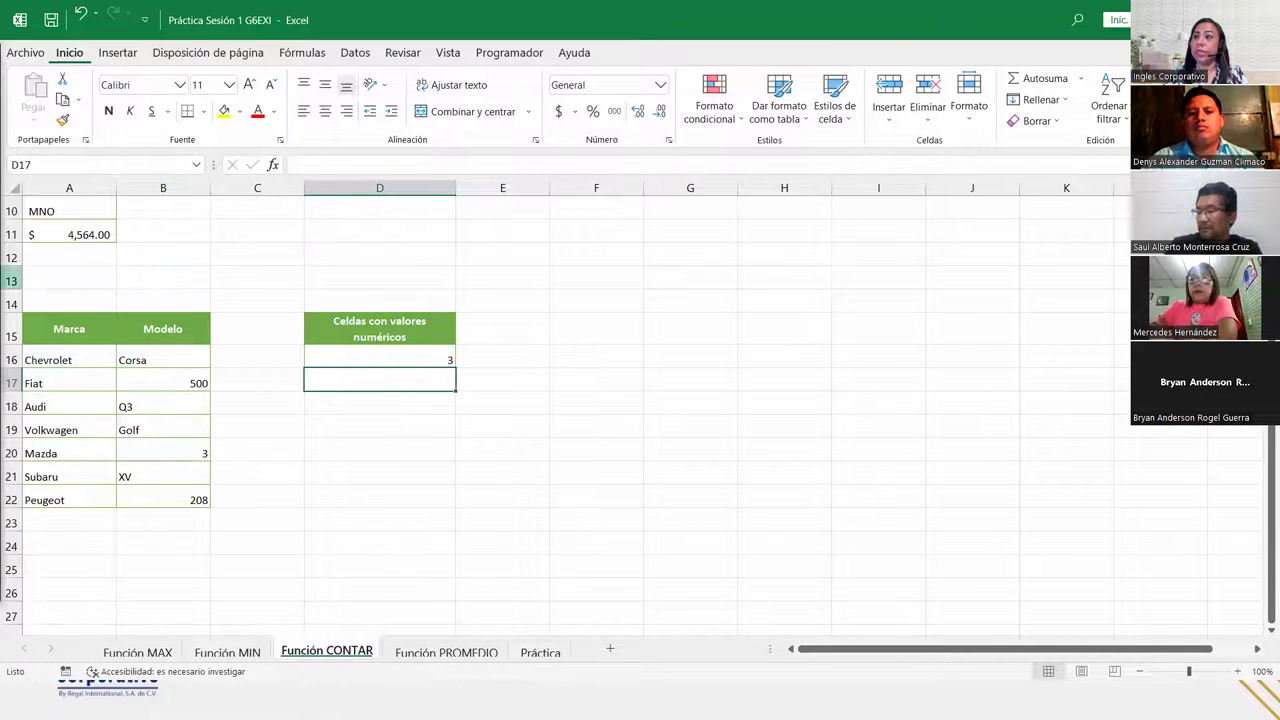
{"action": "scroll", "coordinate": [423, 422], "scroll_direction": "up", "scroll_amount": 3}
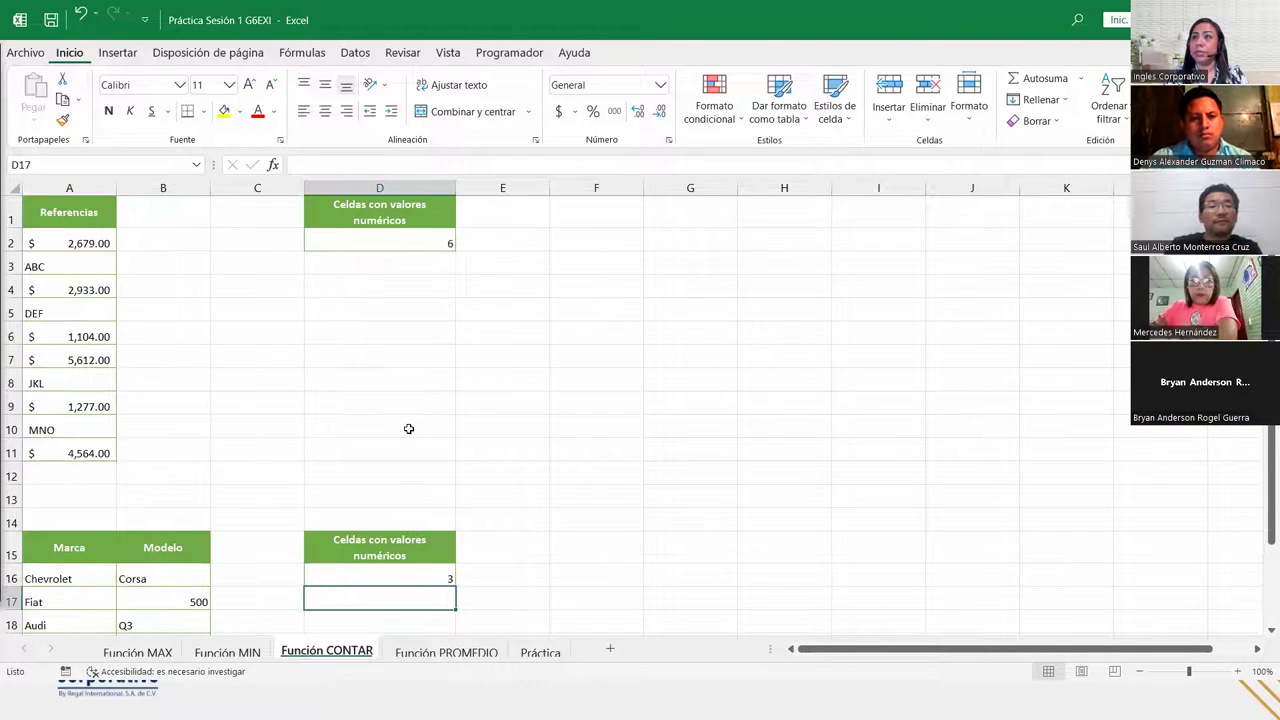
{"action": "left_click", "coordinate": [441, 650]}
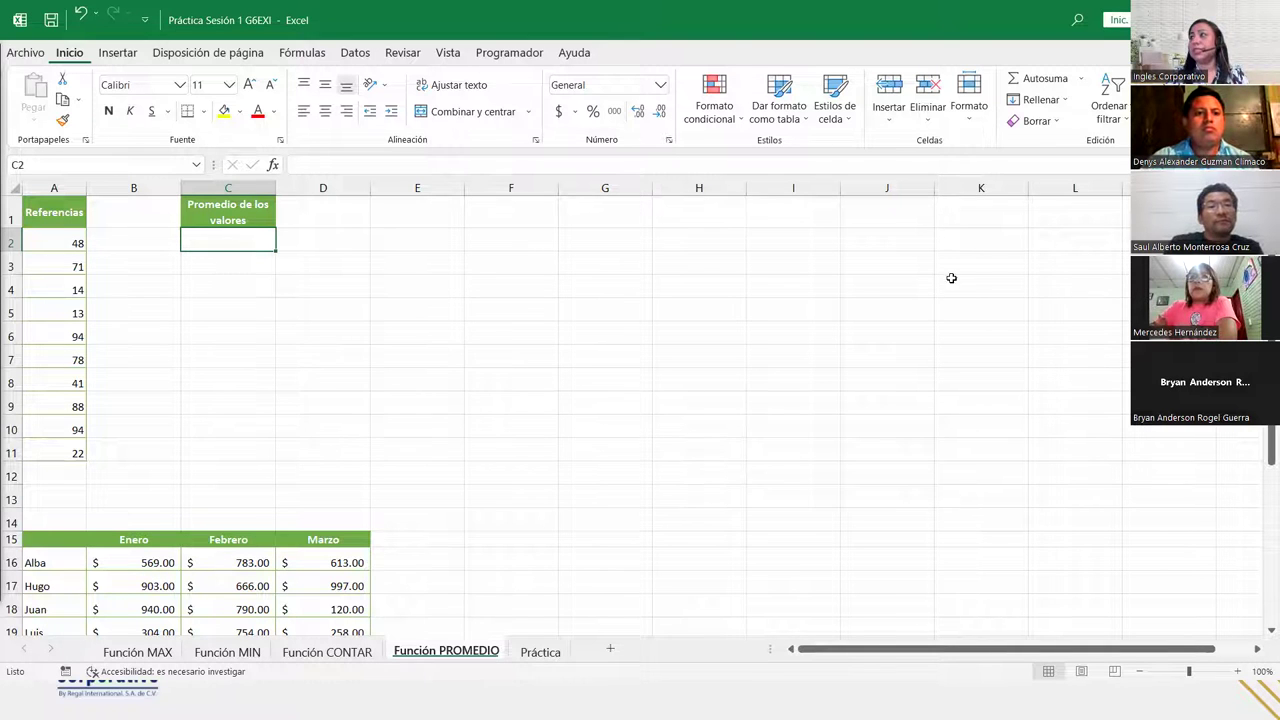
Step: Browse the quick-function list for Promedio, then dismiss it without choosing anything
{"action": "left_click", "coordinate": [1080, 78]}
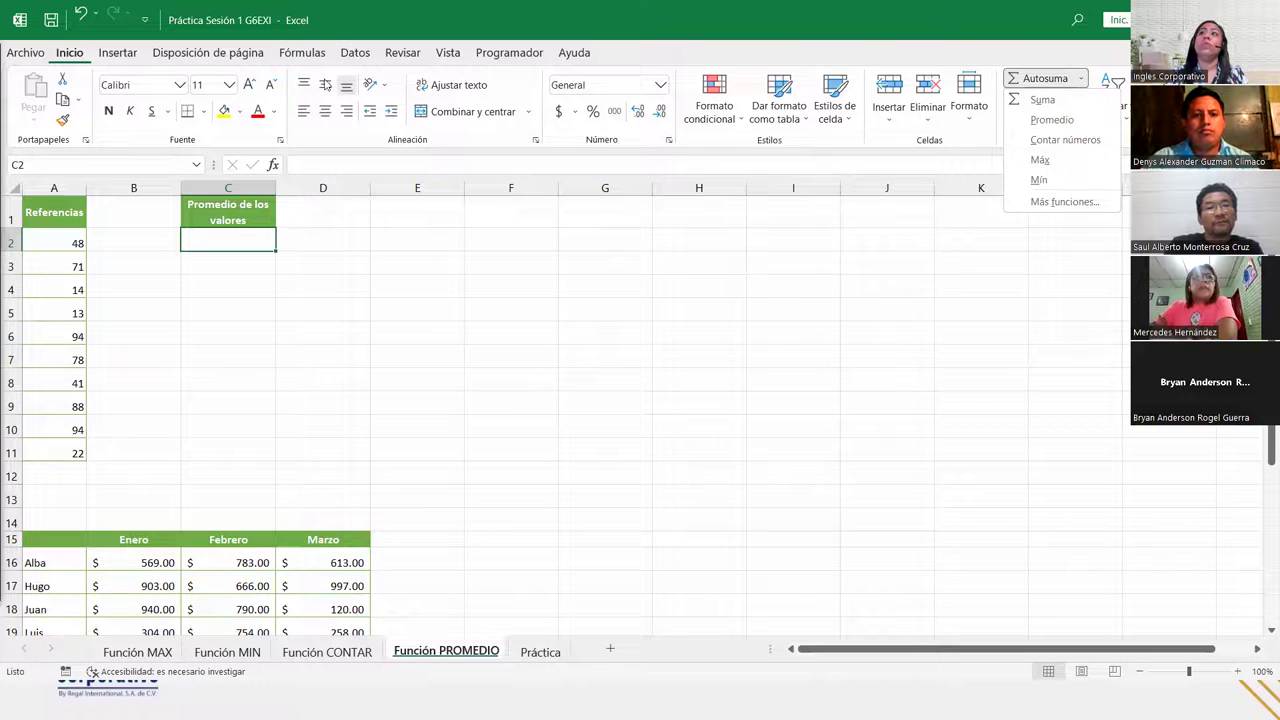
{"action": "left_click", "coordinate": [313, 55]}
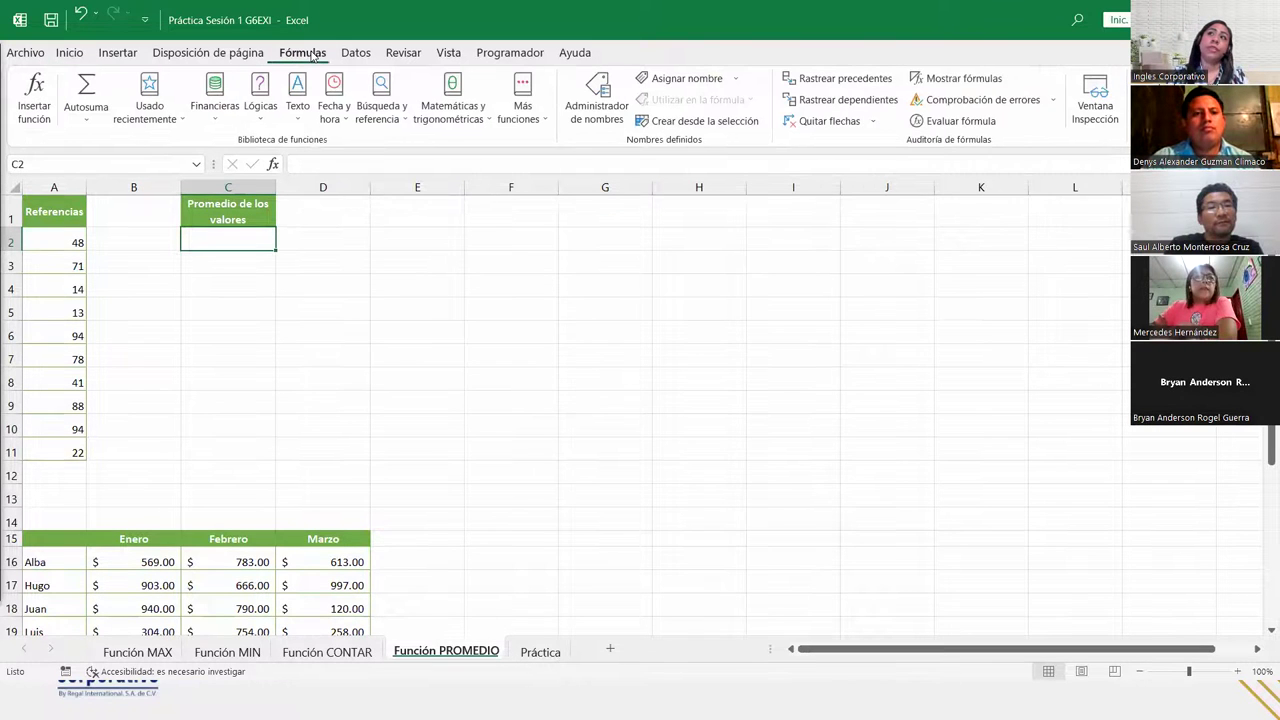
{"action": "left_click", "coordinate": [81, 127]}
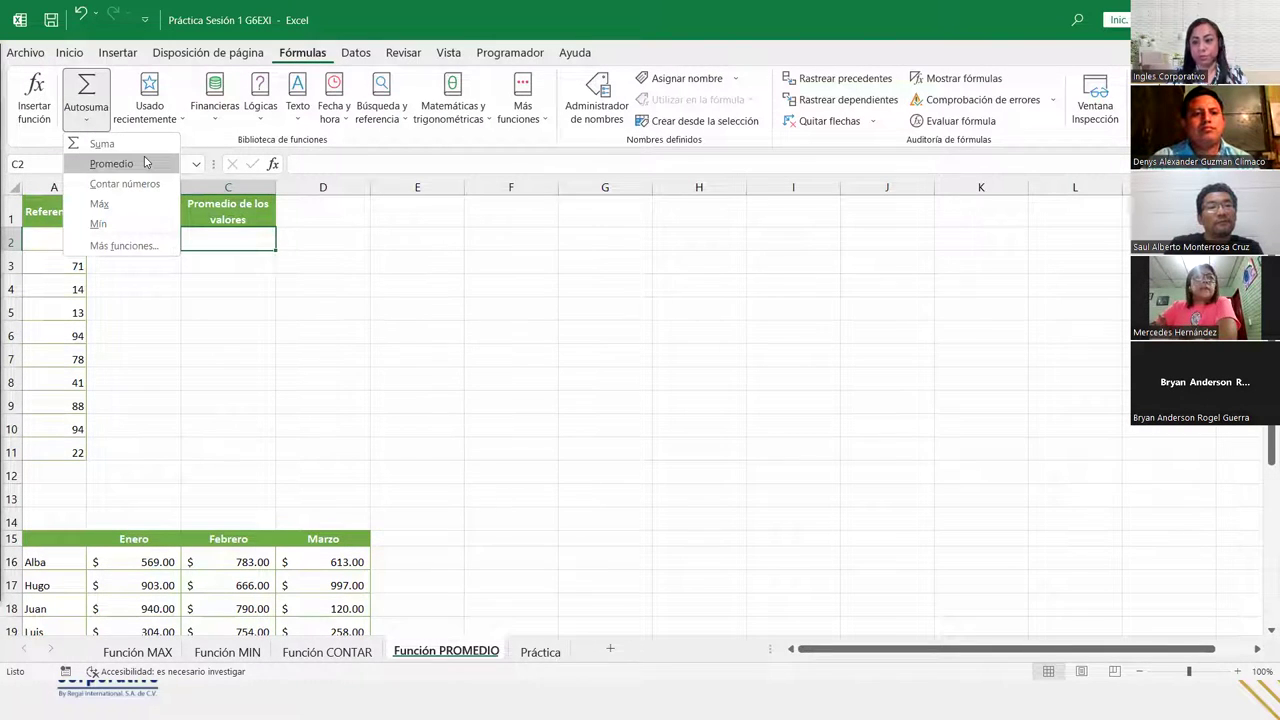
{"action": "left_click", "coordinate": [246, 238]}
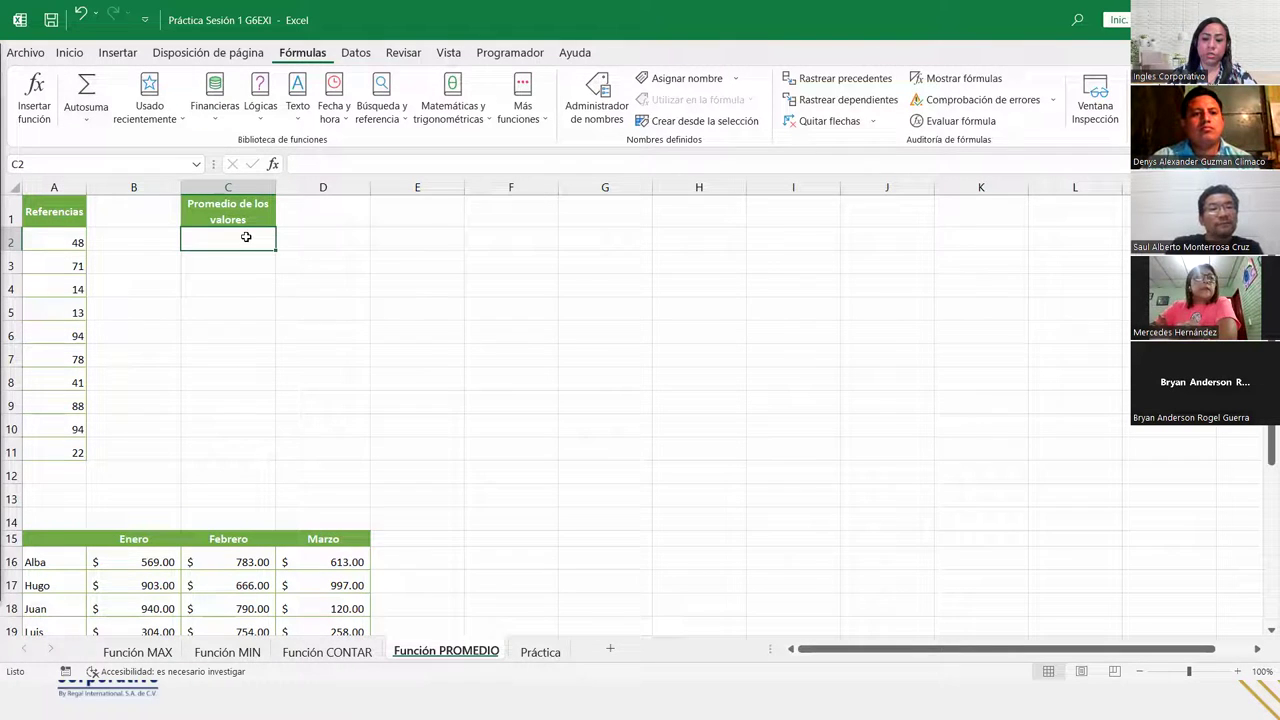
Step: Draft =PROMEDIO(A2:A11) in C2, inspect its arguments, then discard it
{"action": "type", "text": "=promed"}
{"action": "key", "text": "Tab"}
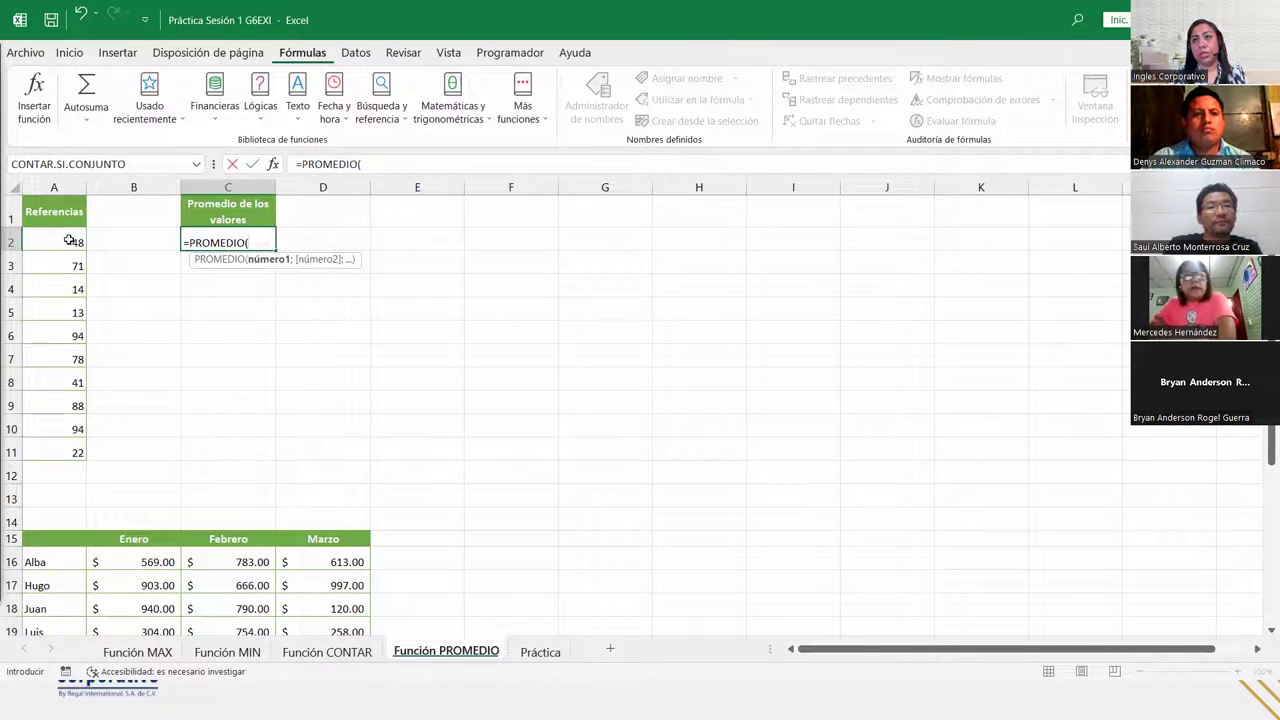
{"action": "left_click_drag", "start_coordinate": [63, 240], "coordinate": [73, 450]}
{"action": "type", "text": ")"}
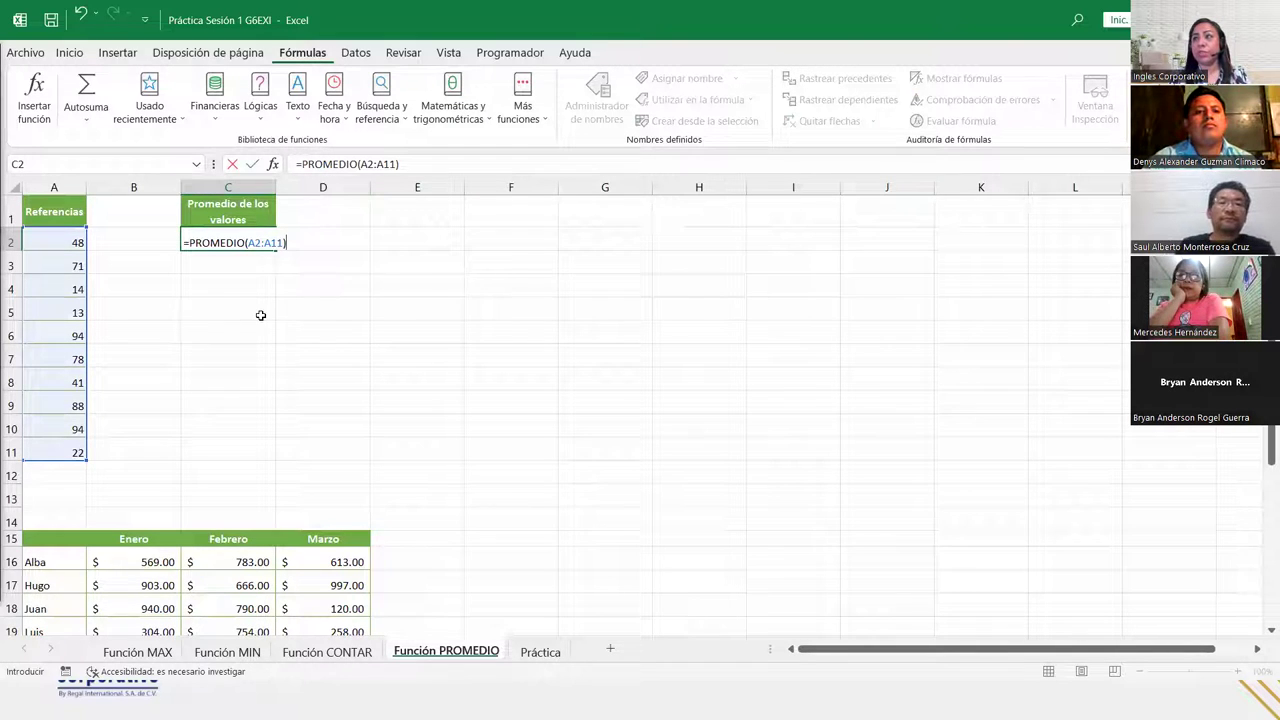
{"action": "left_click", "coordinate": [273, 165]}
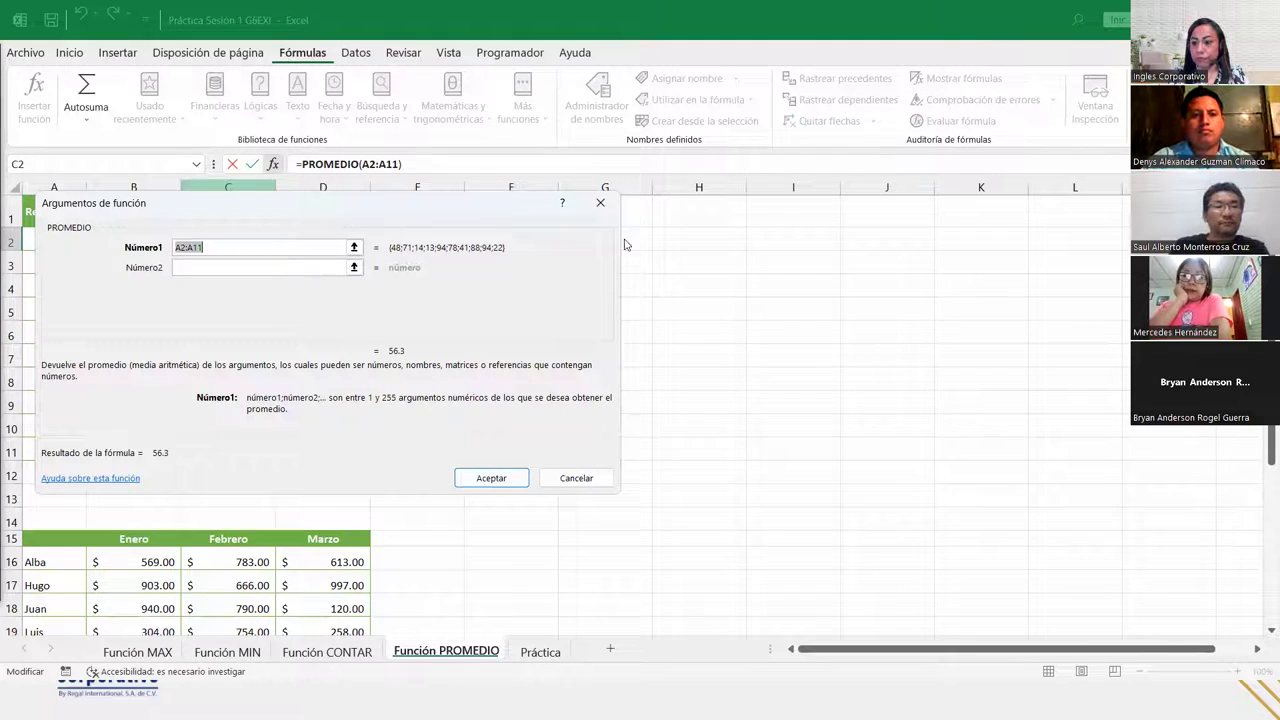
{"action": "left_click", "coordinate": [601, 204]}
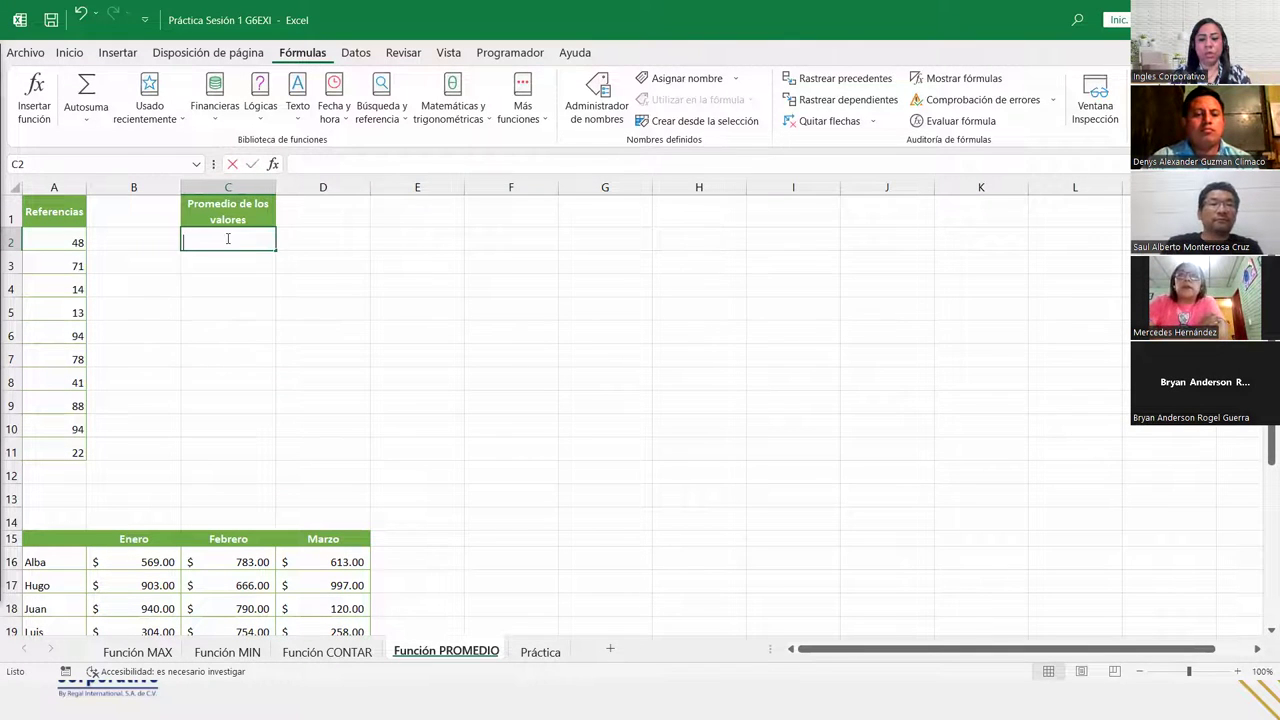
Step: Enter =PROMEDIO(A2:A11) in C2 so the Referencias average shows 56.3
{"action": "type", "text": "=promed"}
{"action": "key", "text": "Tab"}
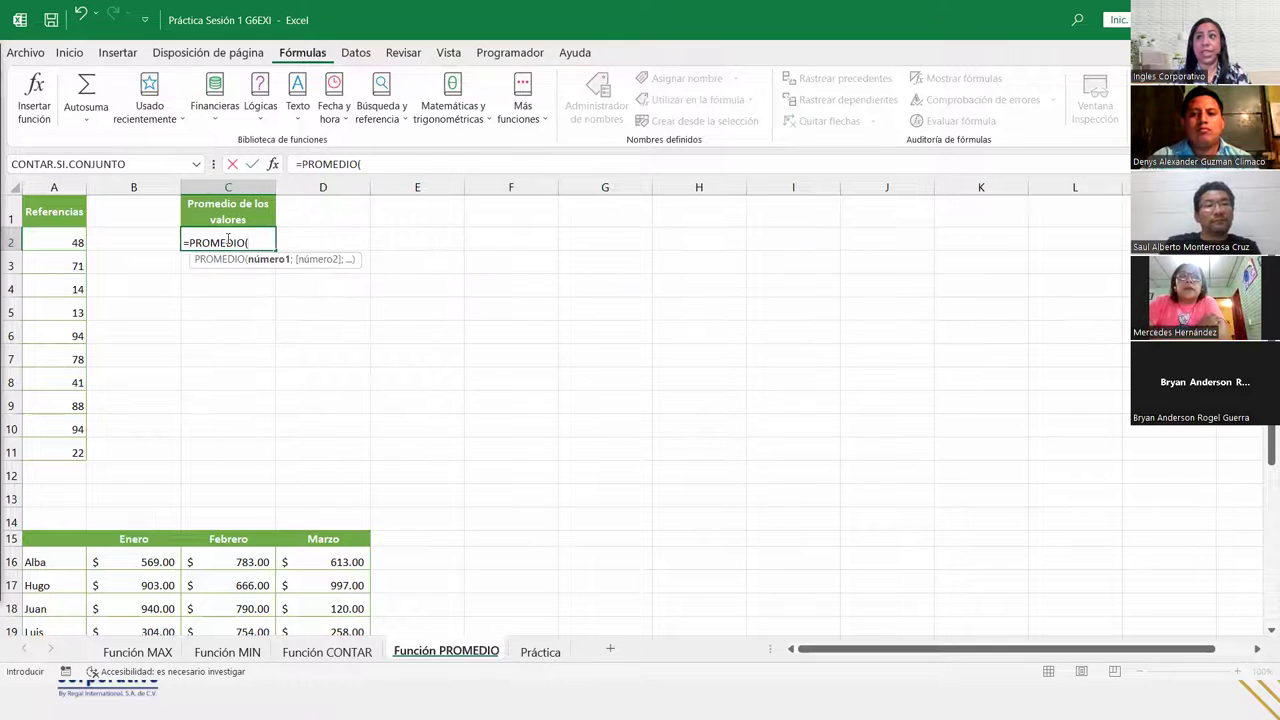
{"action": "left_click_drag", "start_coordinate": [54, 242], "coordinate": [59, 443]}
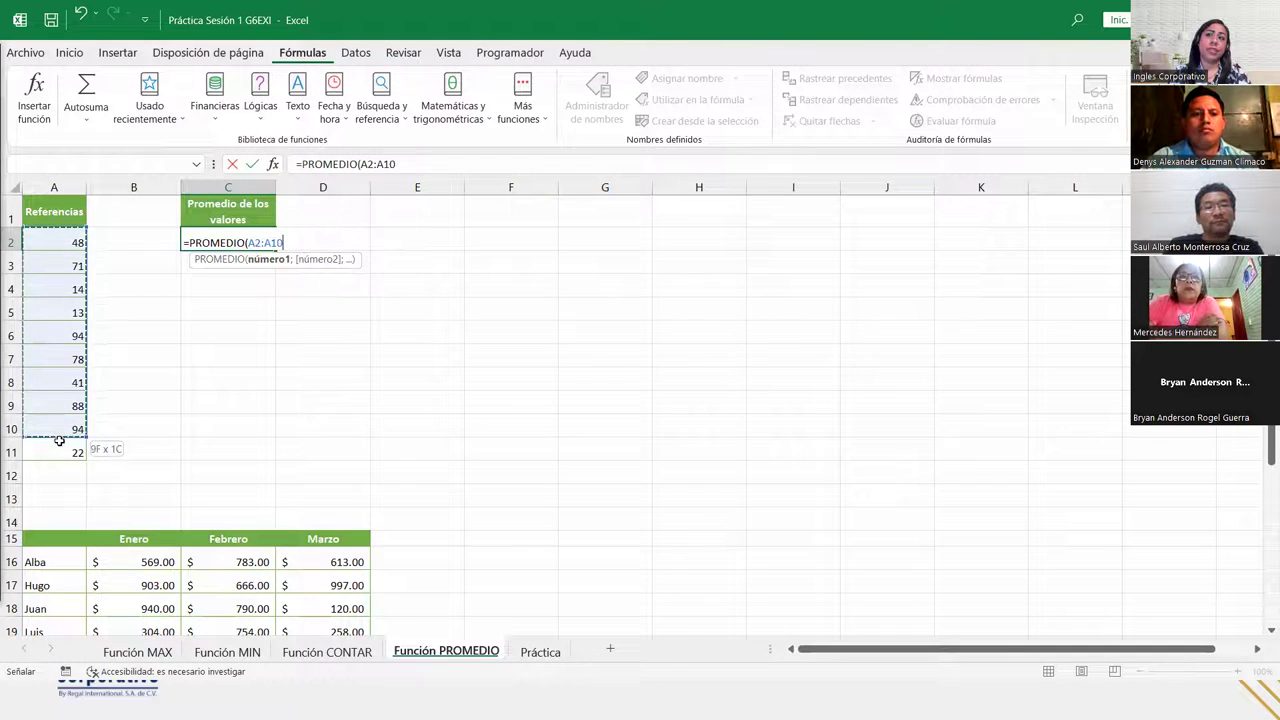
{"action": "type", "text": ")"}
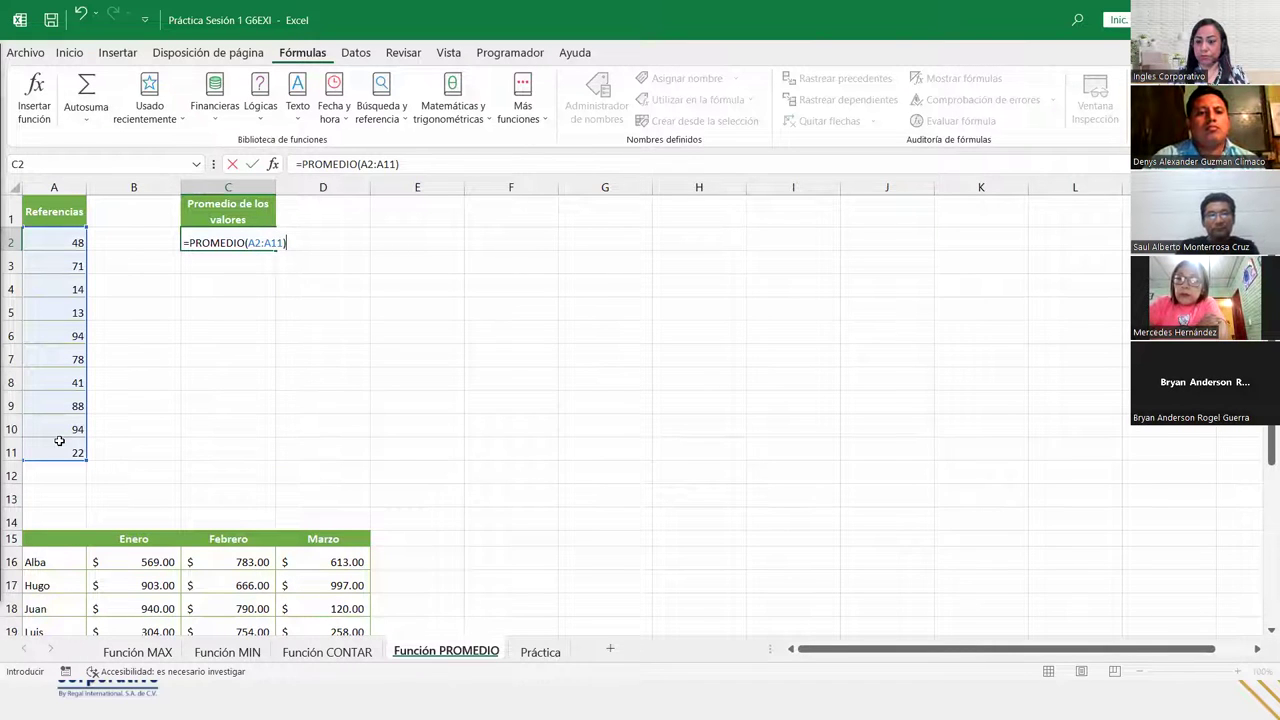
{"action": "key", "text": "Return"}
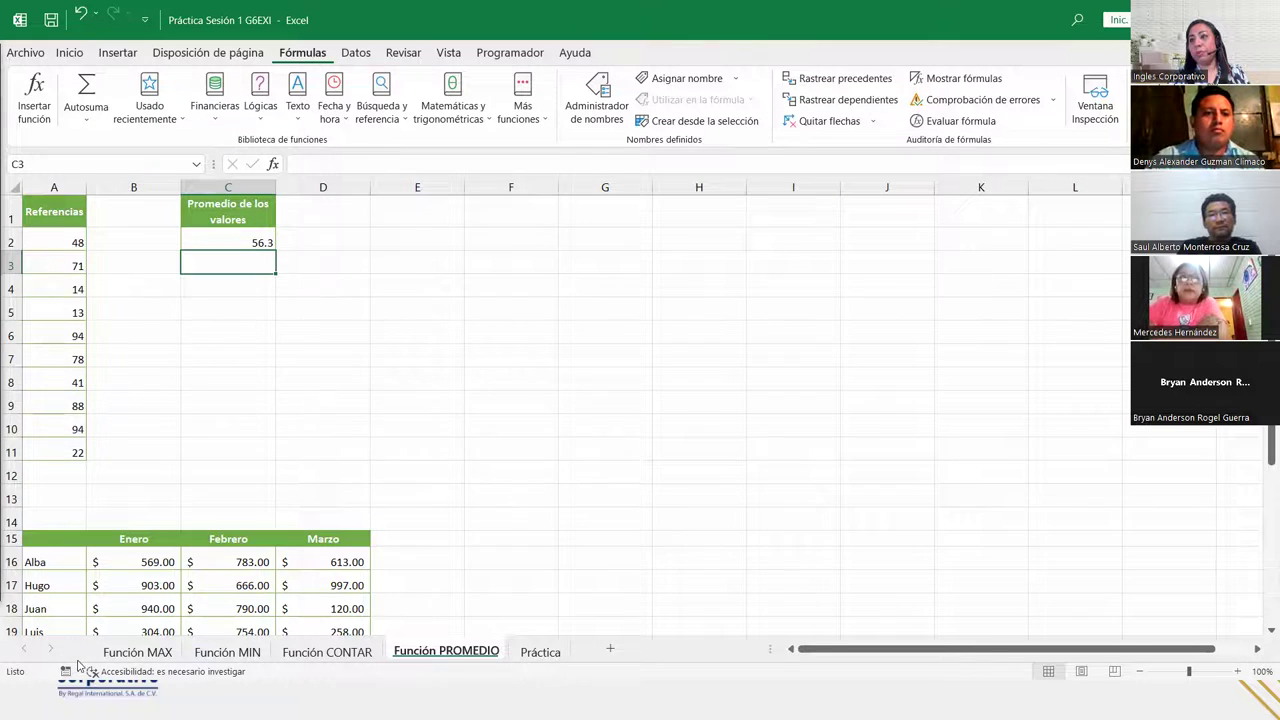
Step: Enter =PROMEDIO(B16:B23) in C26 so Promedio Enero shows $612.88
{"action": "scroll", "coordinate": [118, 523], "scroll_direction": "down", "scroll_amount": 4}
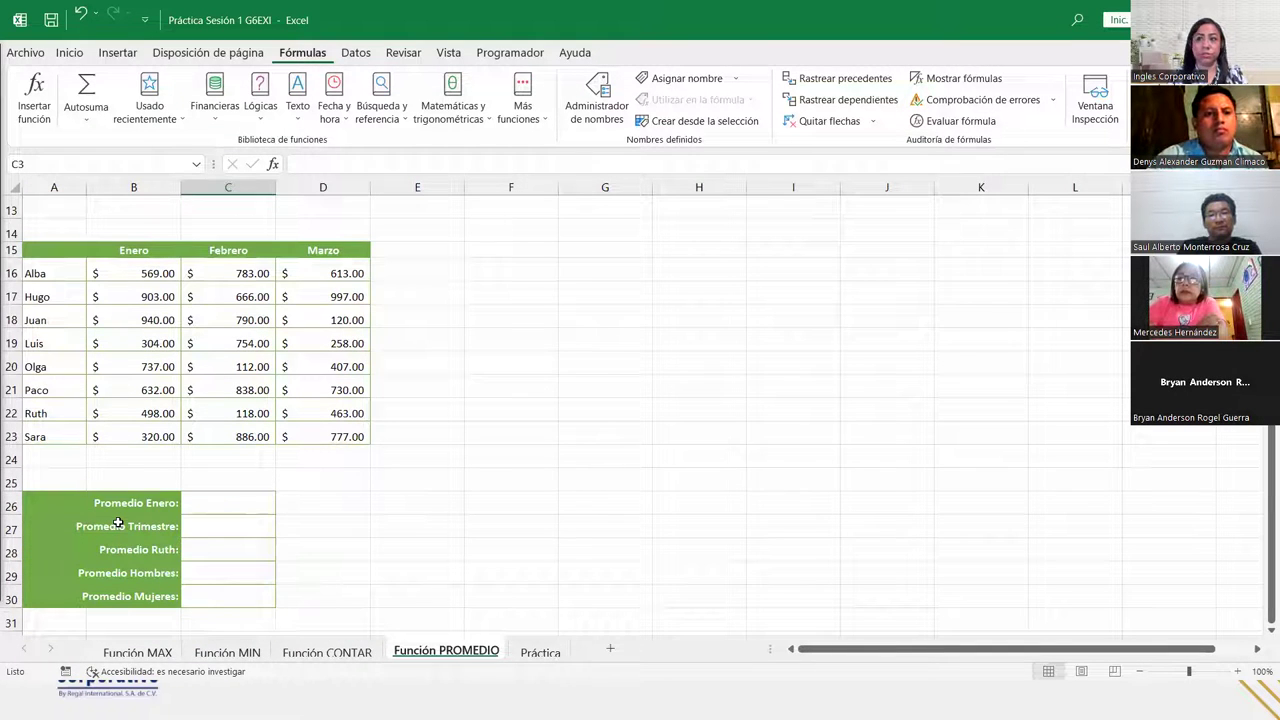
{"action": "left_click", "coordinate": [229, 501]}
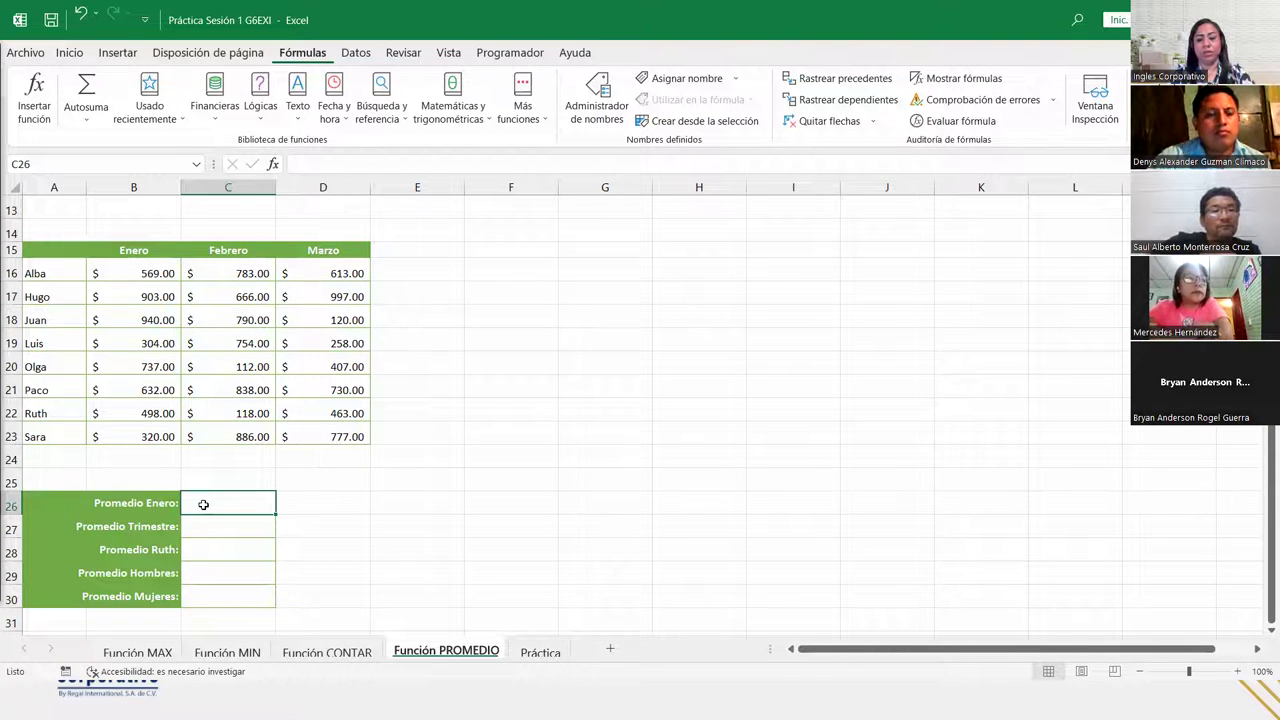
{"action": "type", "text": "=promed"}
{"action": "key", "text": "Tab"}
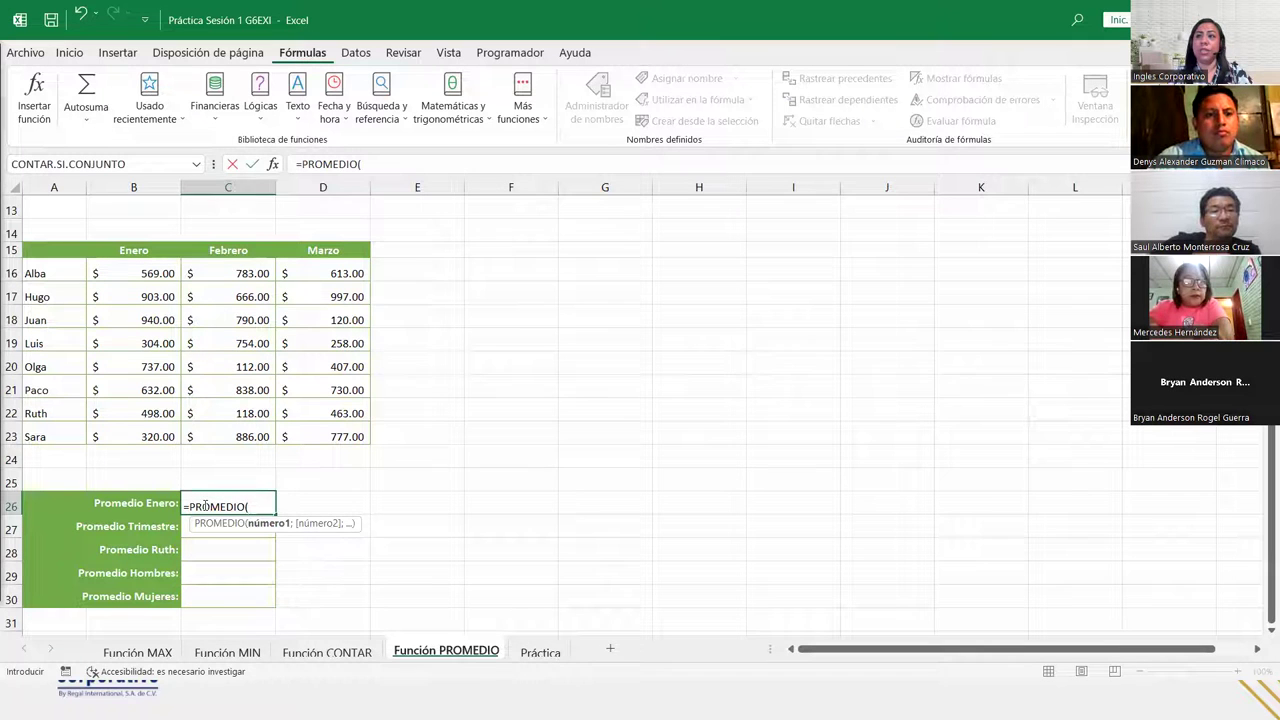
{"action": "left_click_drag", "start_coordinate": [130, 273], "coordinate": [127, 438]}
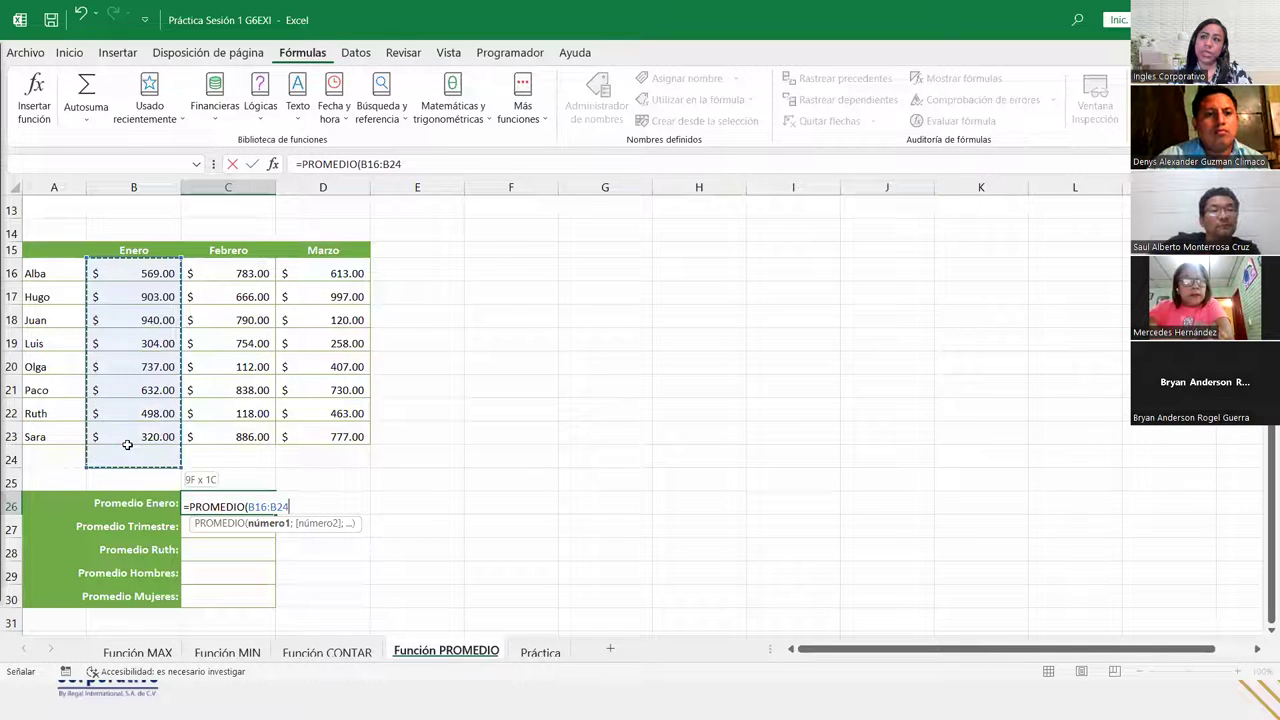
{"action": "type", "text": ")"}
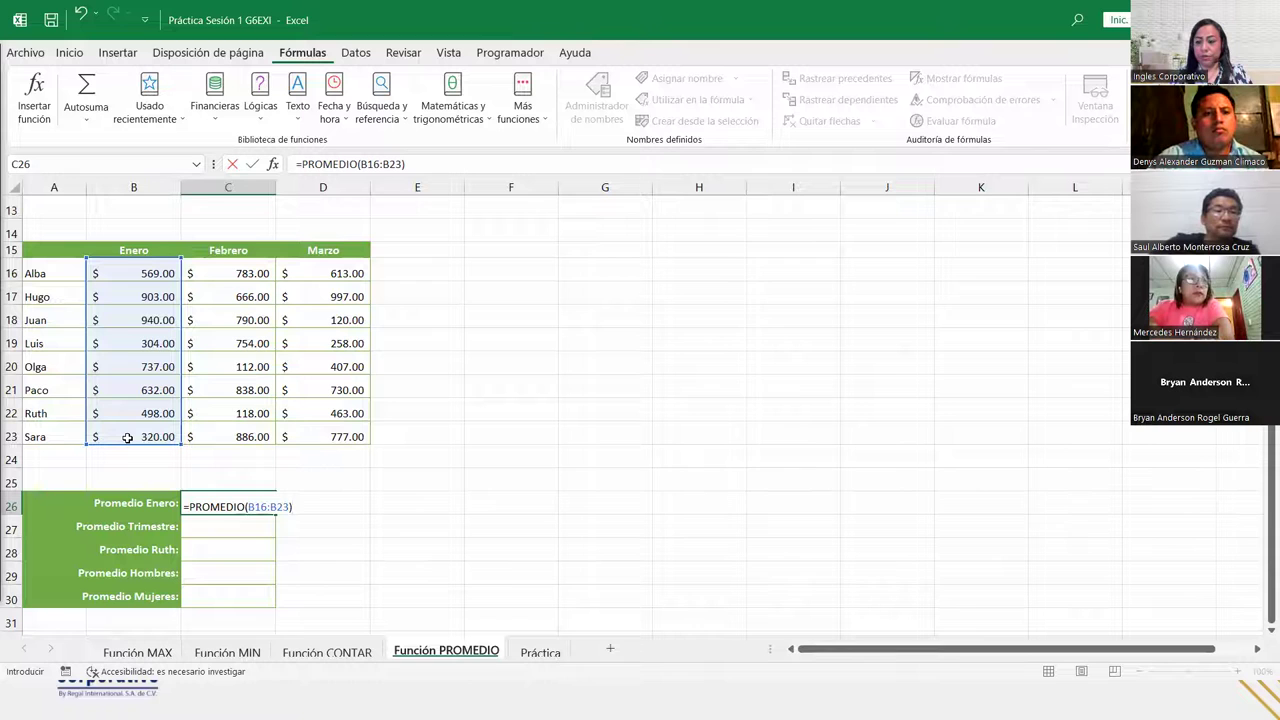
{"action": "key", "text": "Return"}
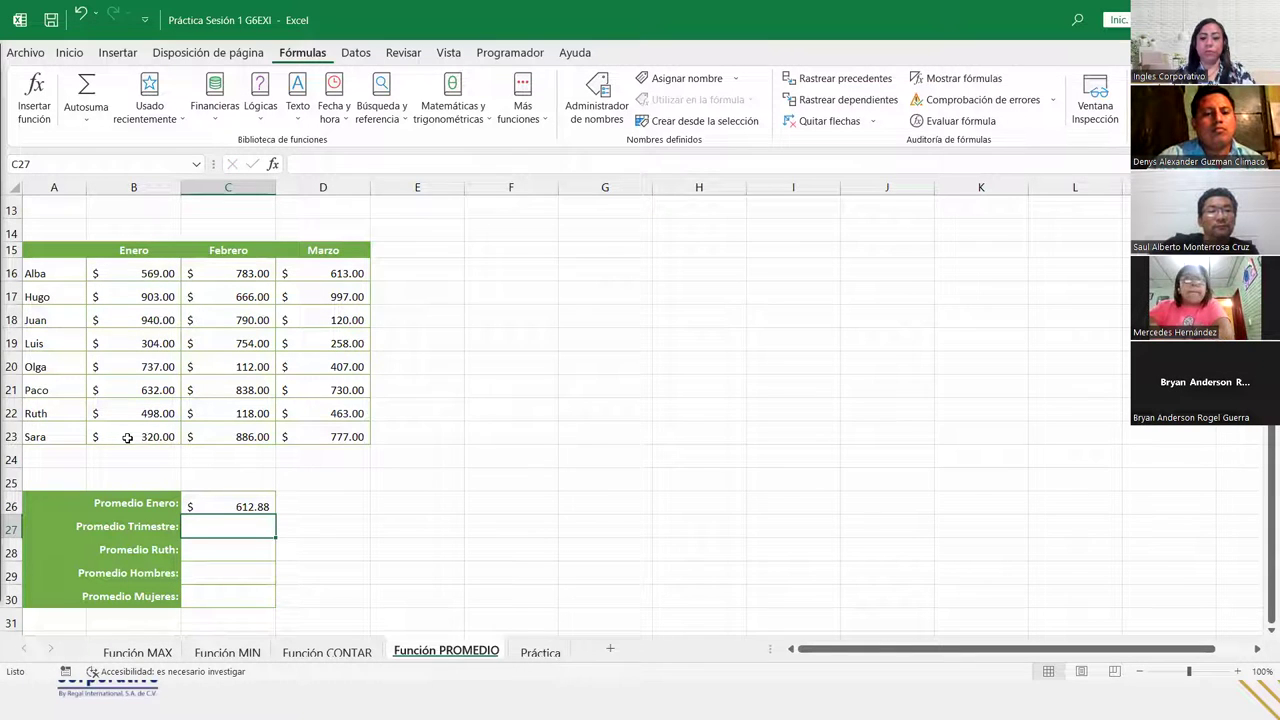
{"action": "type", "text": "=pr"}
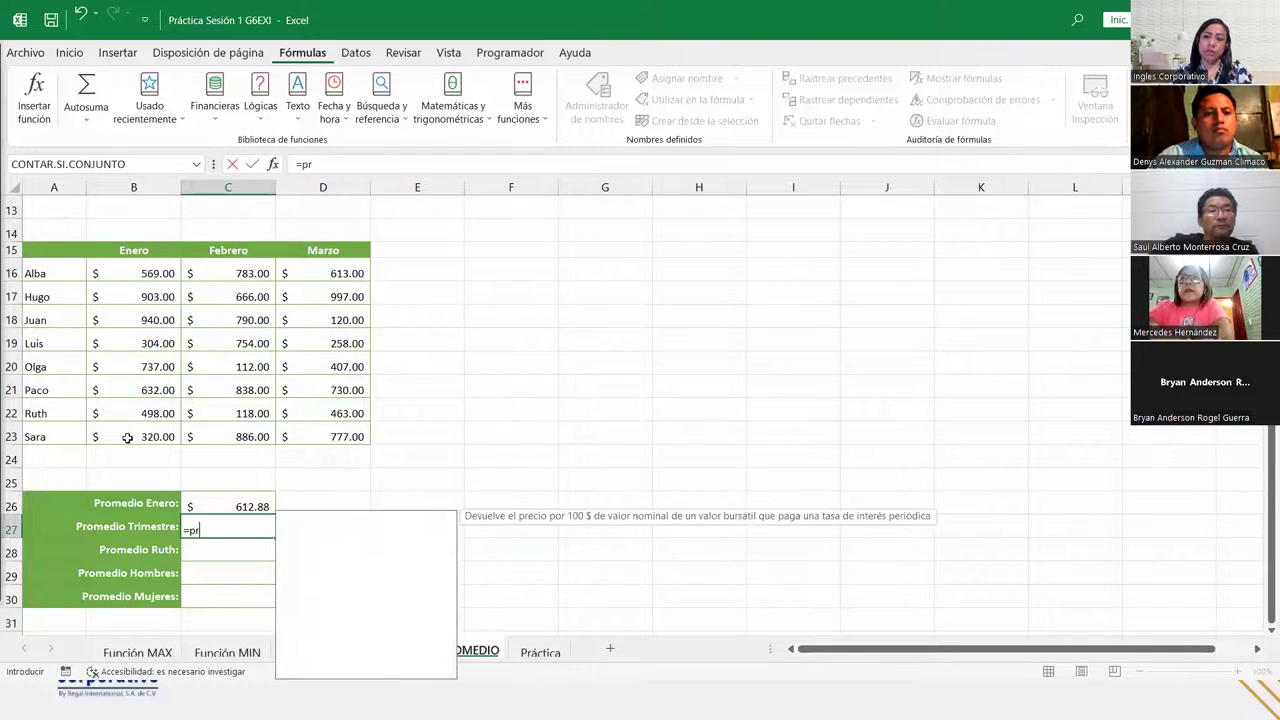
{"action": "type", "text": "omedio"}
Step: Complete =PROMEDIO(B16:D23) in C27 for the quarter average of $592.29
{"action": "key", "text": "Tab"}
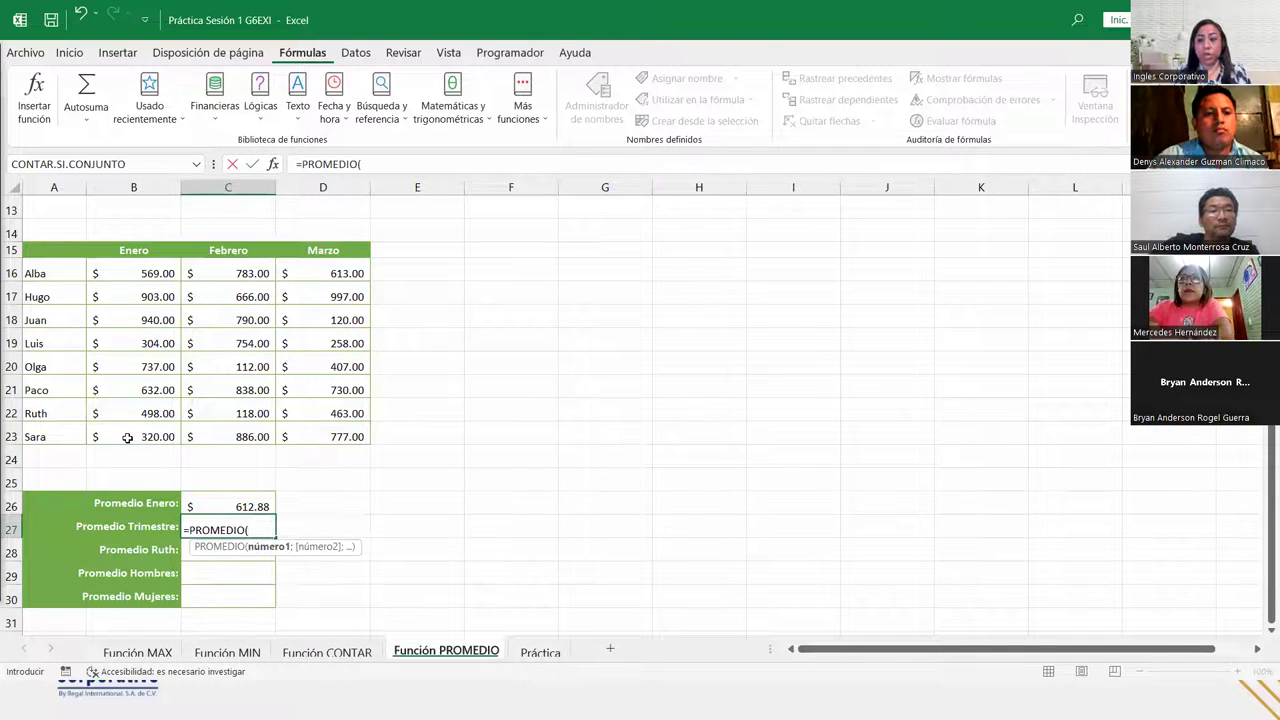
{"action": "mouse_move", "coordinate": [92, 273]}
{"action": "left_mouse_down"}
{"action": "mouse_move", "coordinate": [334, 423]}
{"action": "mouse_move", "coordinate": [334, 437]}
{"action": "left_mouse_up"}
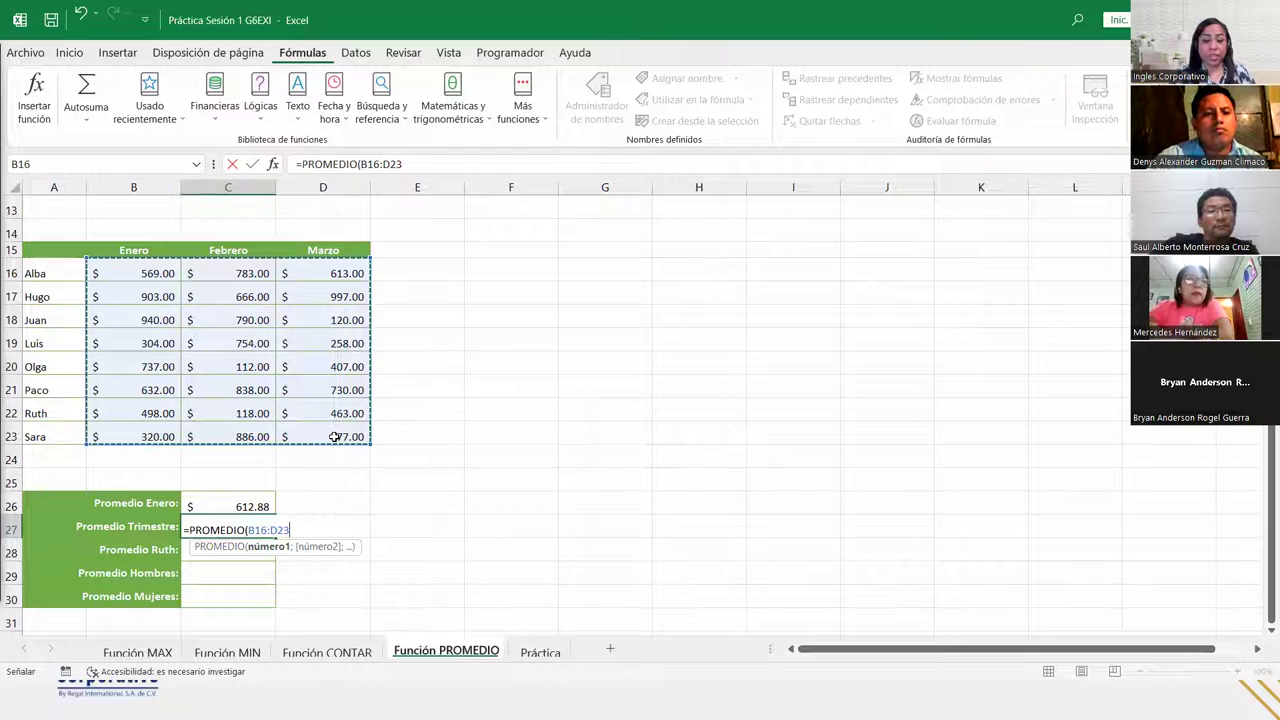
{"action": "type", "text": ")"}
{"action": "key", "text": "Tab"}
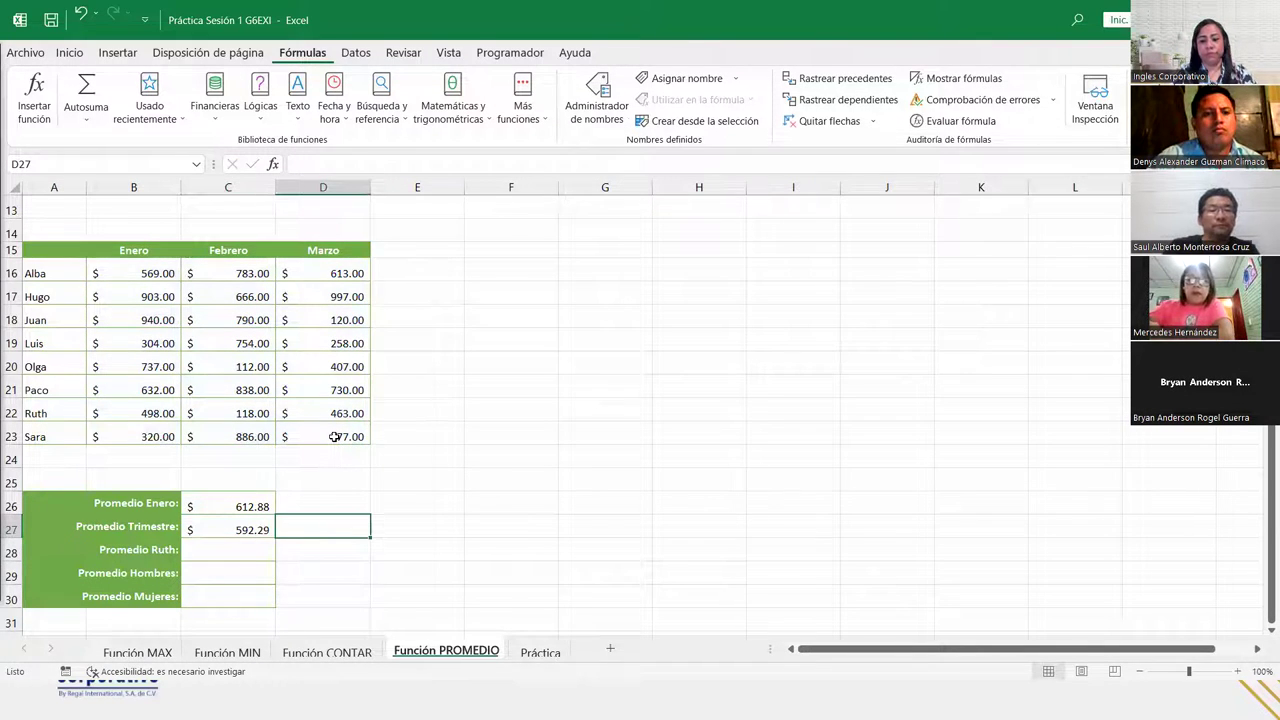
Step: In D27 enter =PROMEDIO(B16:B23;C16:C23;D16:D23), removing a stray D17 reference
{"action": "type", "text": "=promed"}
{"action": "key", "text": "Tab"}
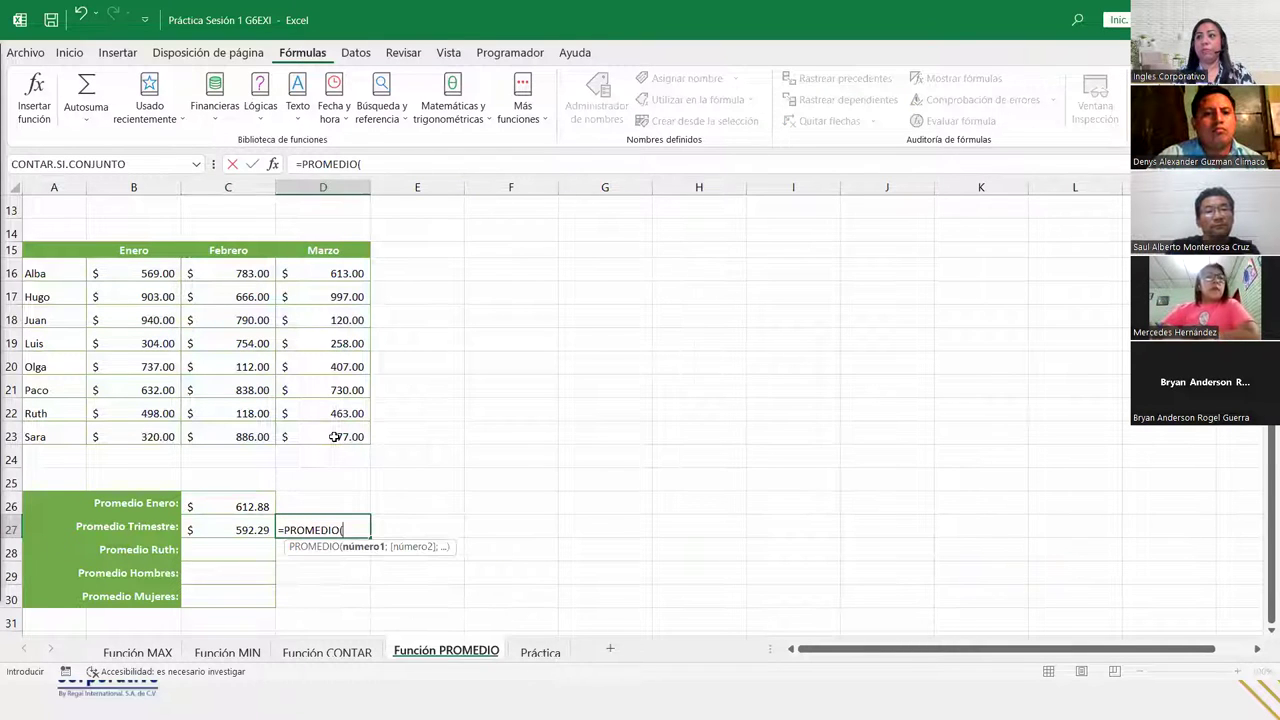
{"action": "left_click_drag", "start_coordinate": [120, 271], "coordinate": [138, 436]}
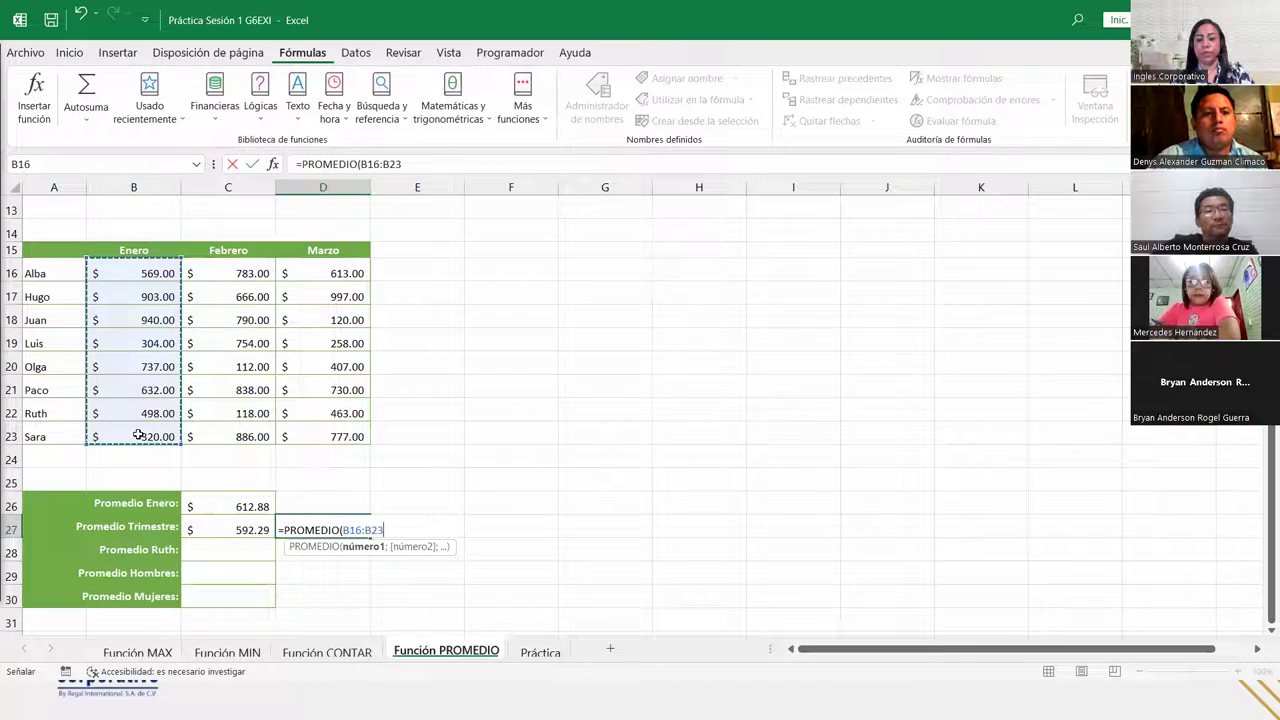
{"action": "type", "text": ";"}
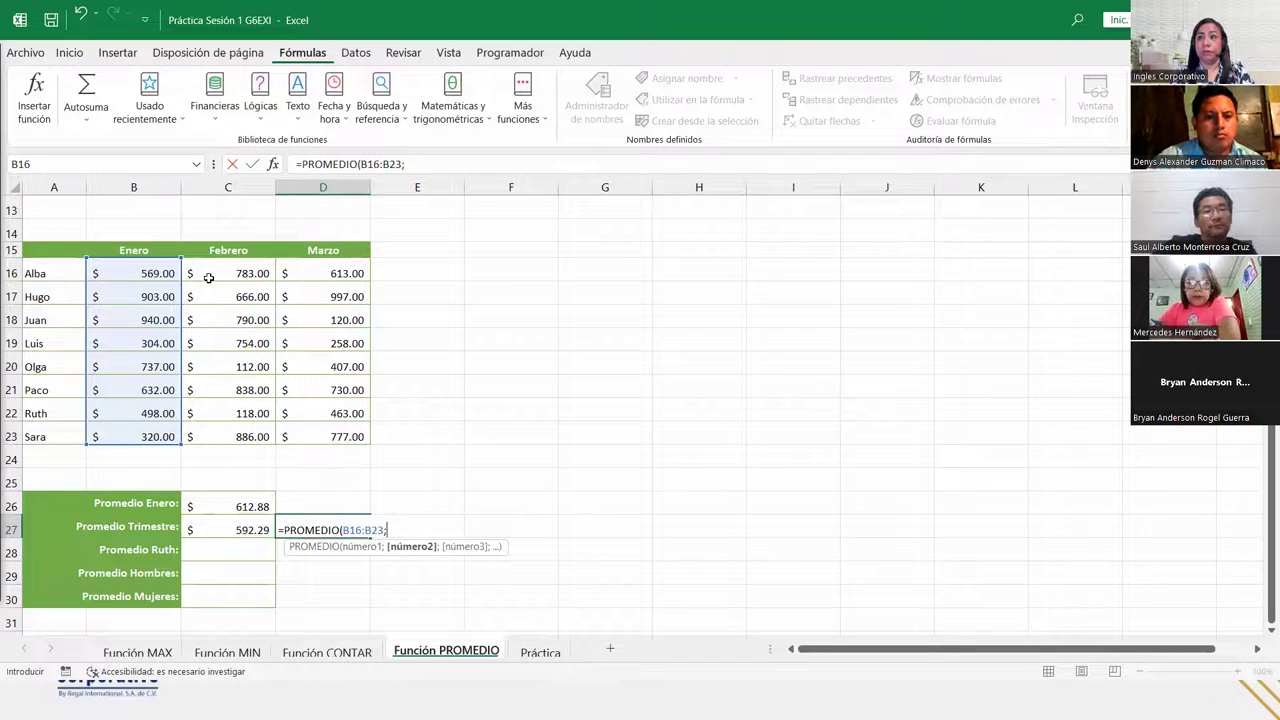
{"action": "left_click_drag", "start_coordinate": [205, 276], "coordinate": [205, 437]}
{"action": "type", "text": ";"}
{"action": "left_click", "coordinate": [307, 290]}
{"action": "type", "text": ";"}
{"action": "left_click_drag", "start_coordinate": [320, 268], "coordinate": [310, 434]}
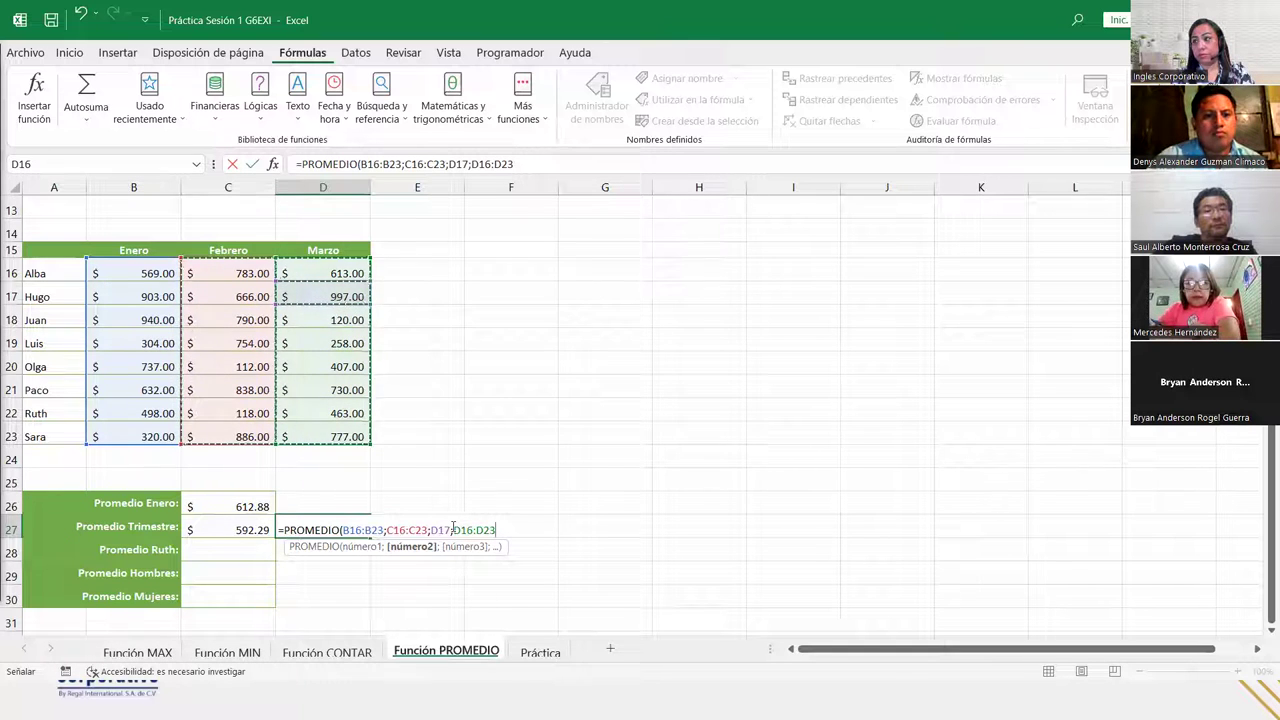
{"action": "left_click", "coordinate": [480, 528]}
{"action": "key", "text": "Left"}
{"action": "key", "text": "Left"}
{"action": "key", "text": "Left"}
{"action": "key", "text": "BackSpace"}
{"action": "key", "text": "BackSpace"}
{"action": "key", "text": "BackSpace"}
{"action": "key", "text": "BackSpace"}
{"action": "key", "text": "End"}
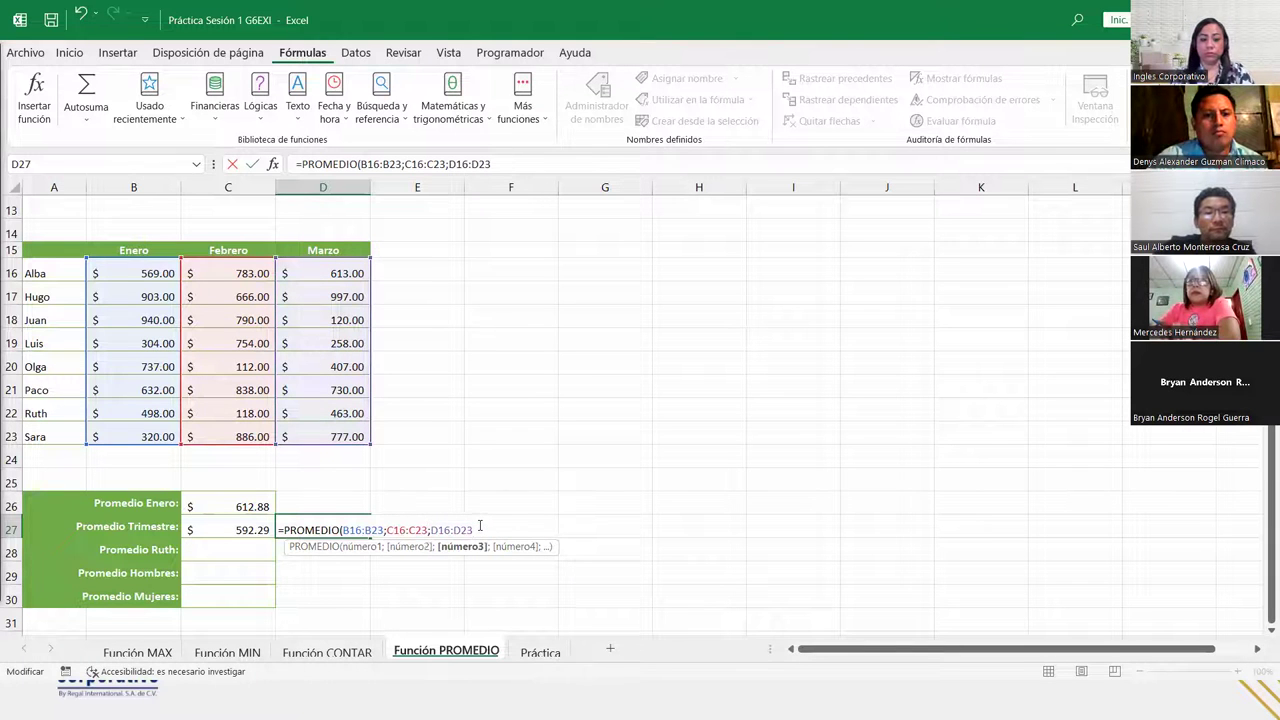
{"action": "key", "text": "Return"}
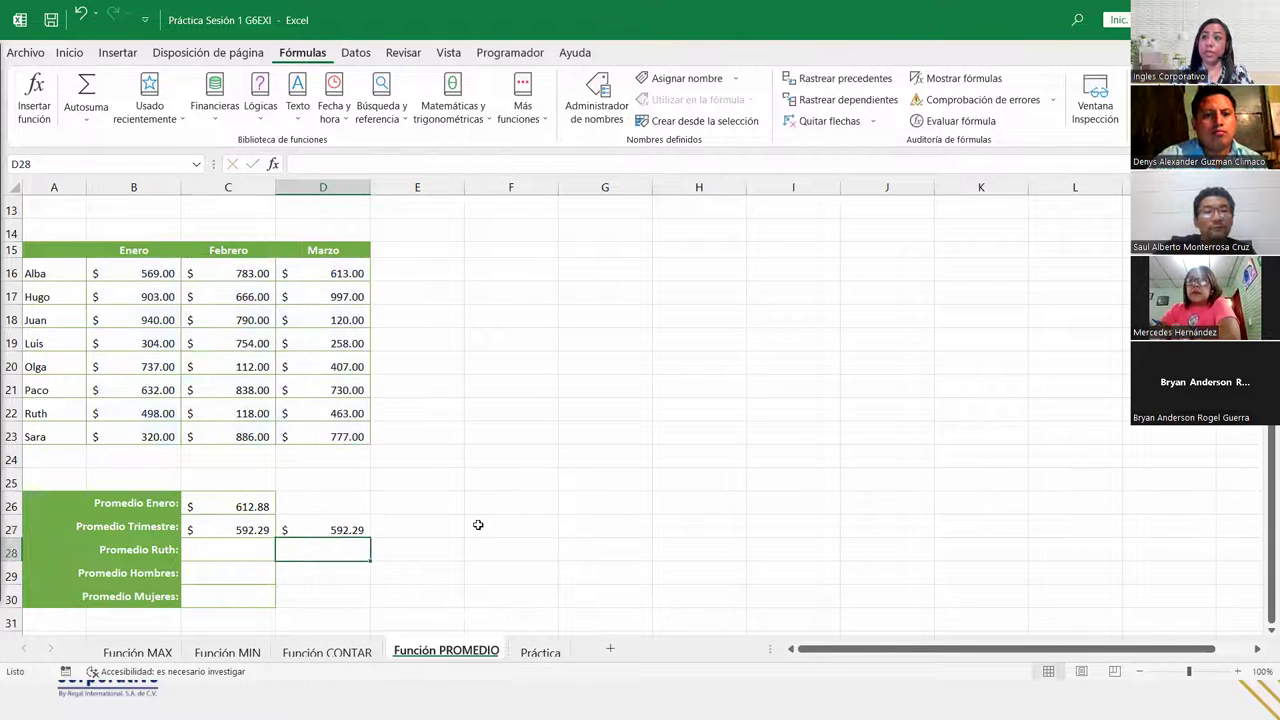
Step: Review the C27 and D27 formulas to compare their ranges, leaving both unchanged
{"action": "left_click", "coordinate": [210, 528]}
{"action": "left_click", "coordinate": [302, 527]}
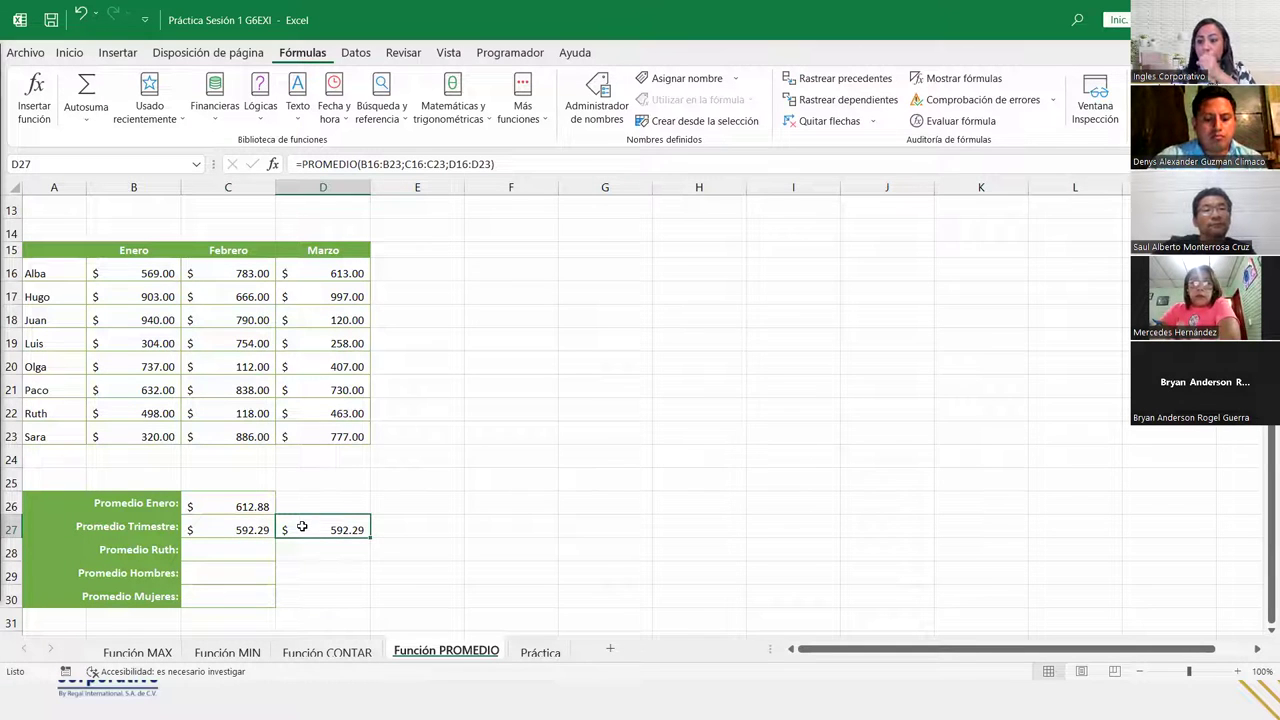
{"action": "double_click", "coordinate": [251, 529]}
{"action": "key", "text": "End"}
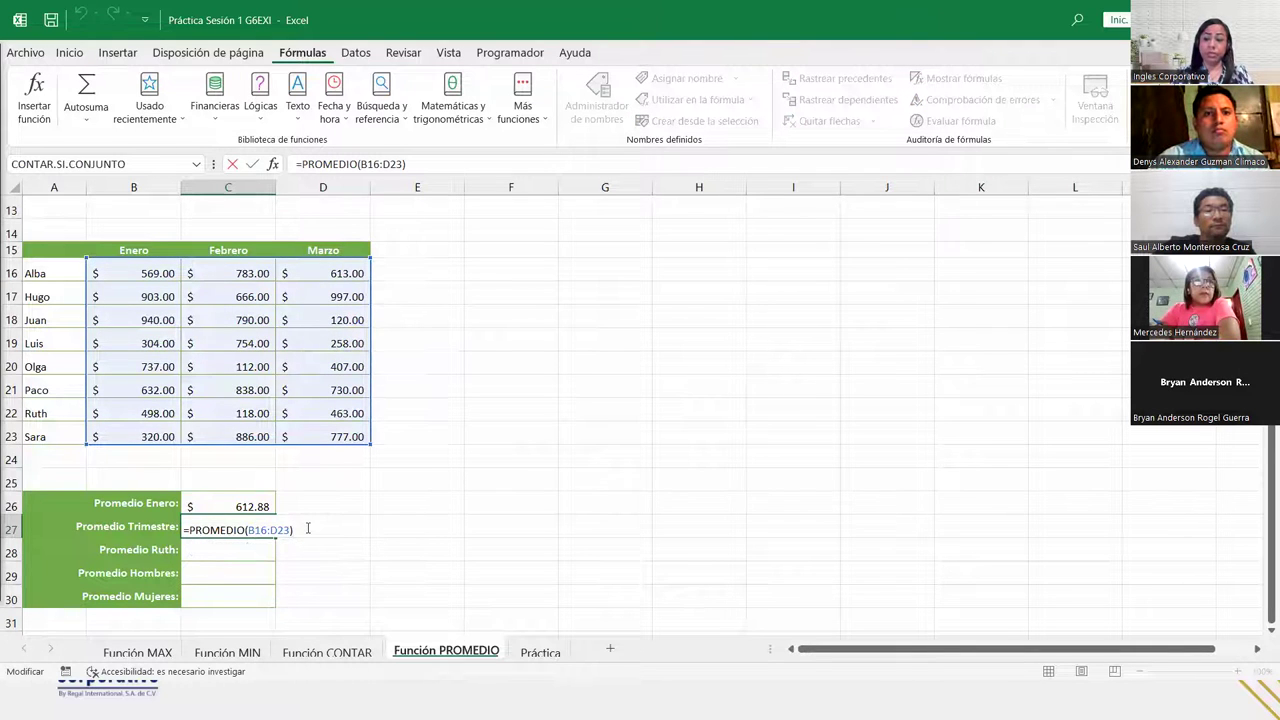
{"action": "key", "text": "Return"}
{"action": "double_click", "coordinate": [307, 528]}
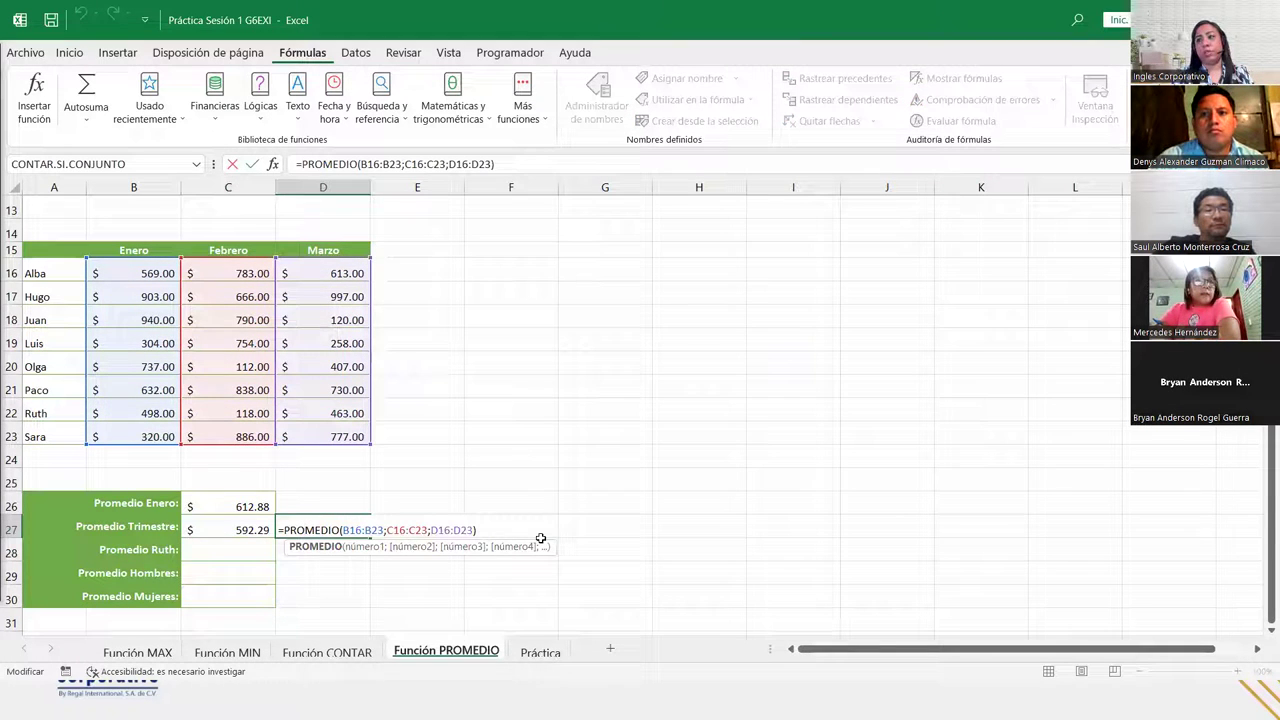
{"action": "key", "text": "End"}
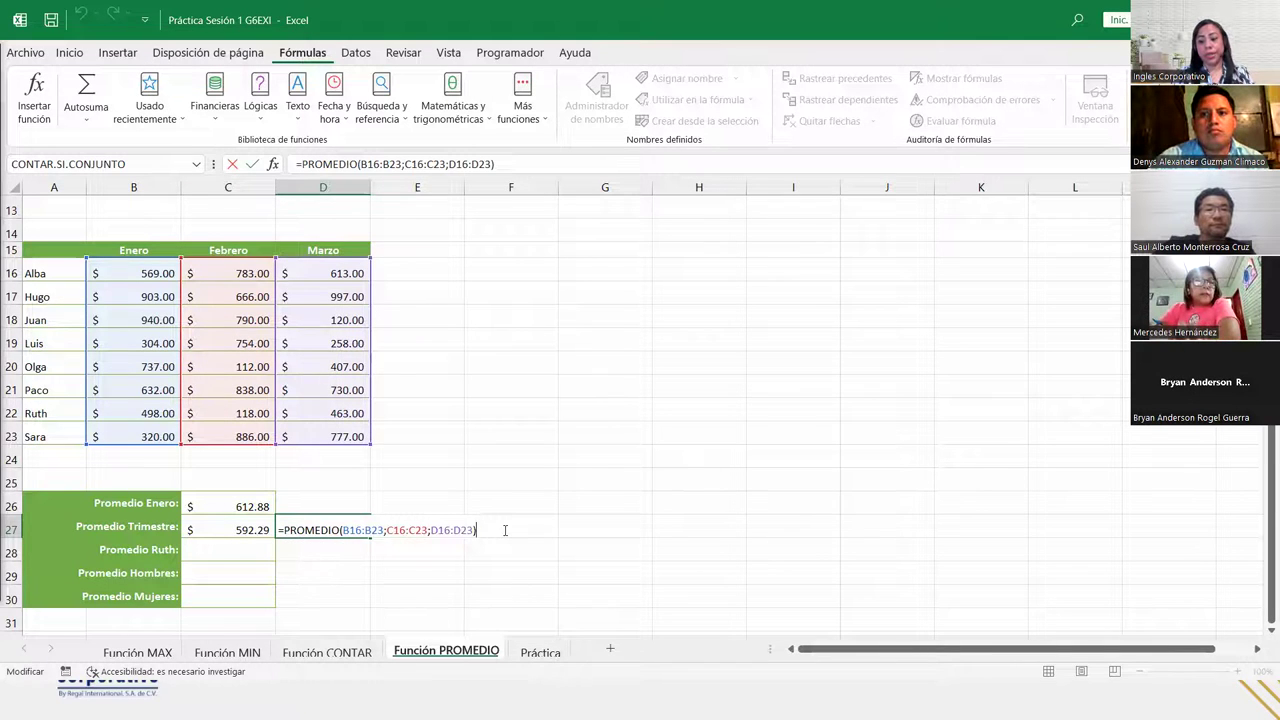
{"action": "key", "text": "Return"}
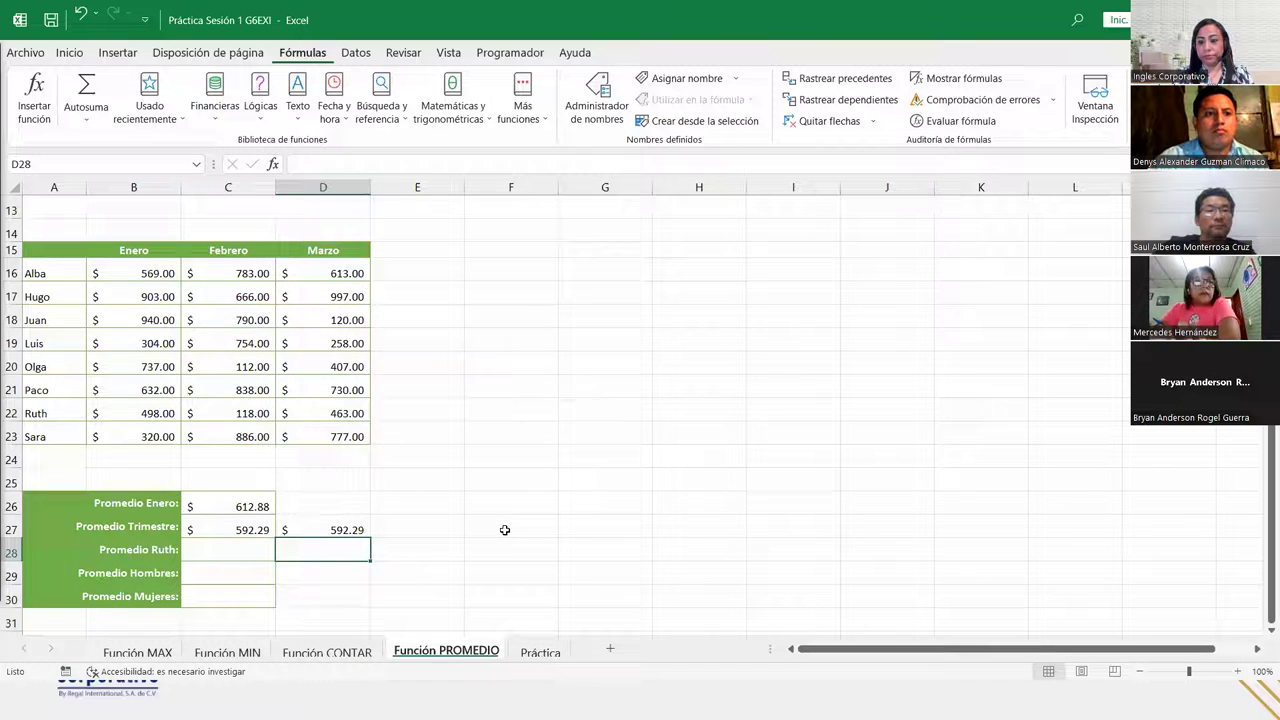
Step: Enter =PROMEDIO(B22:D22) in C28 so Ruth's average shows $359.67
{"action": "left_click", "coordinate": [239, 561]}
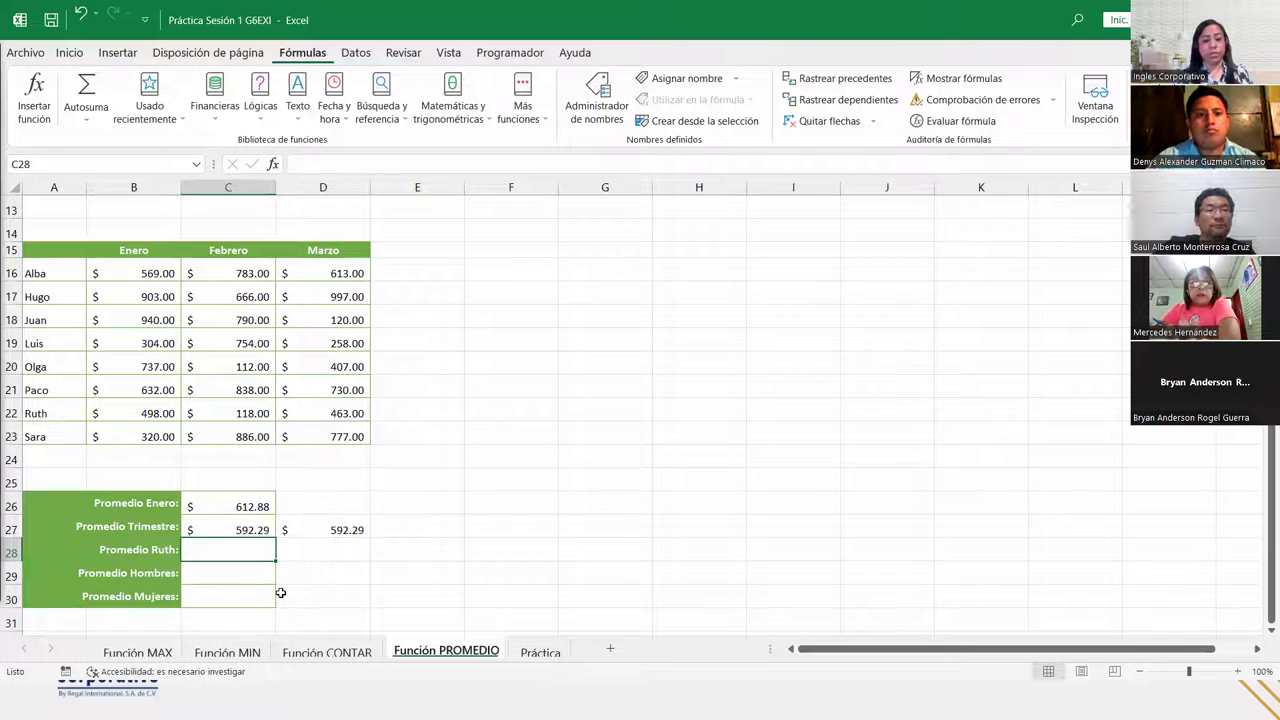
{"action": "type", "text": "=promed"}
{"action": "double_click", "coordinate": [281, 568]}
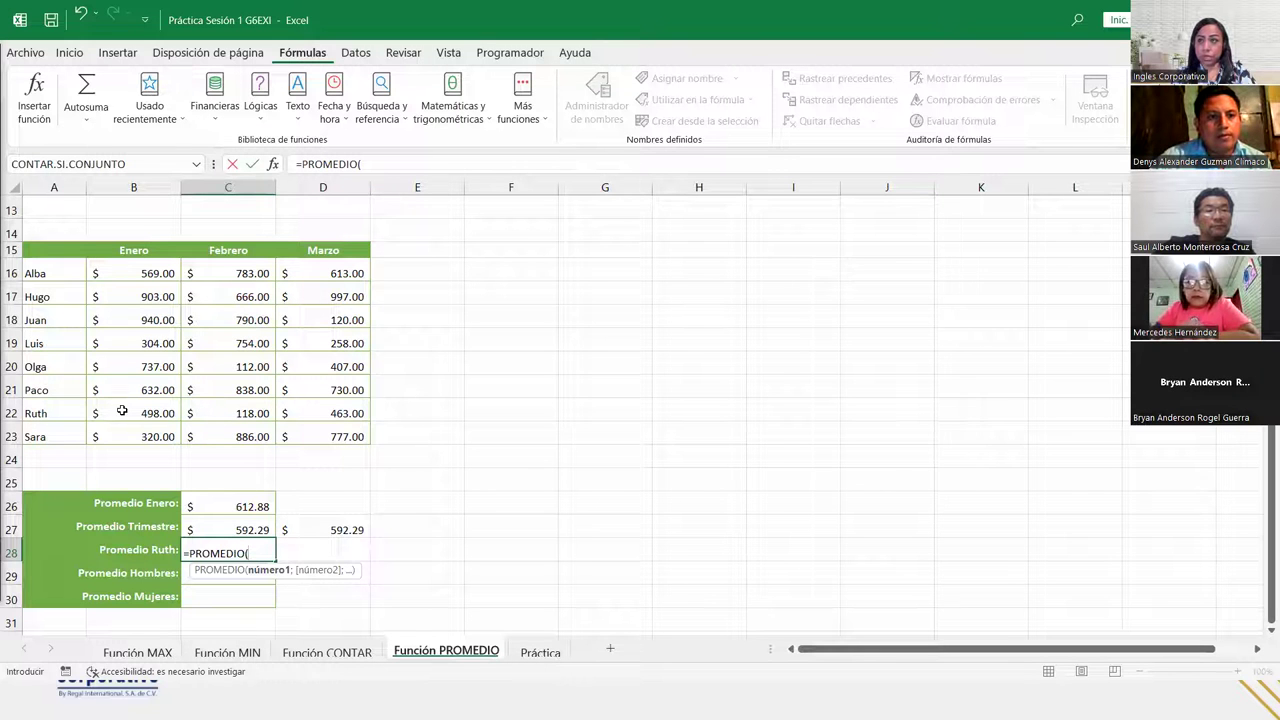
{"action": "left_click_drag", "start_coordinate": [122, 411], "coordinate": [323, 421]}
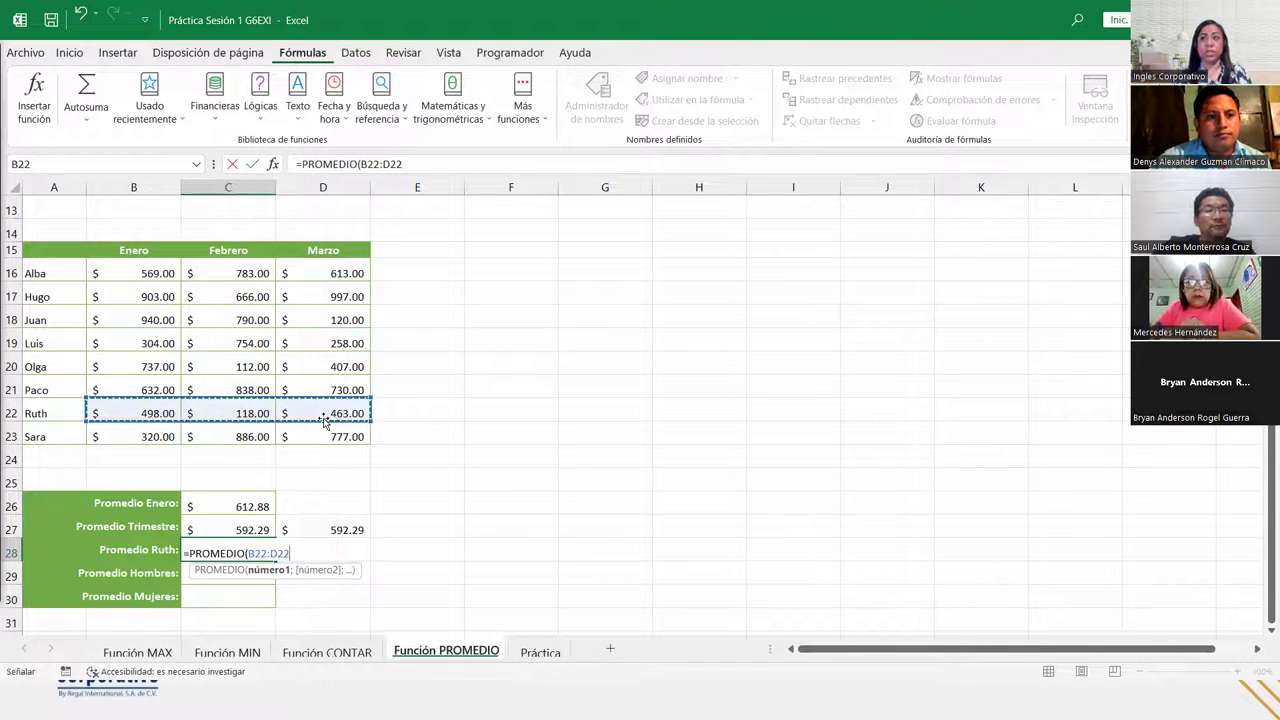
{"action": "type", "text": ")"}
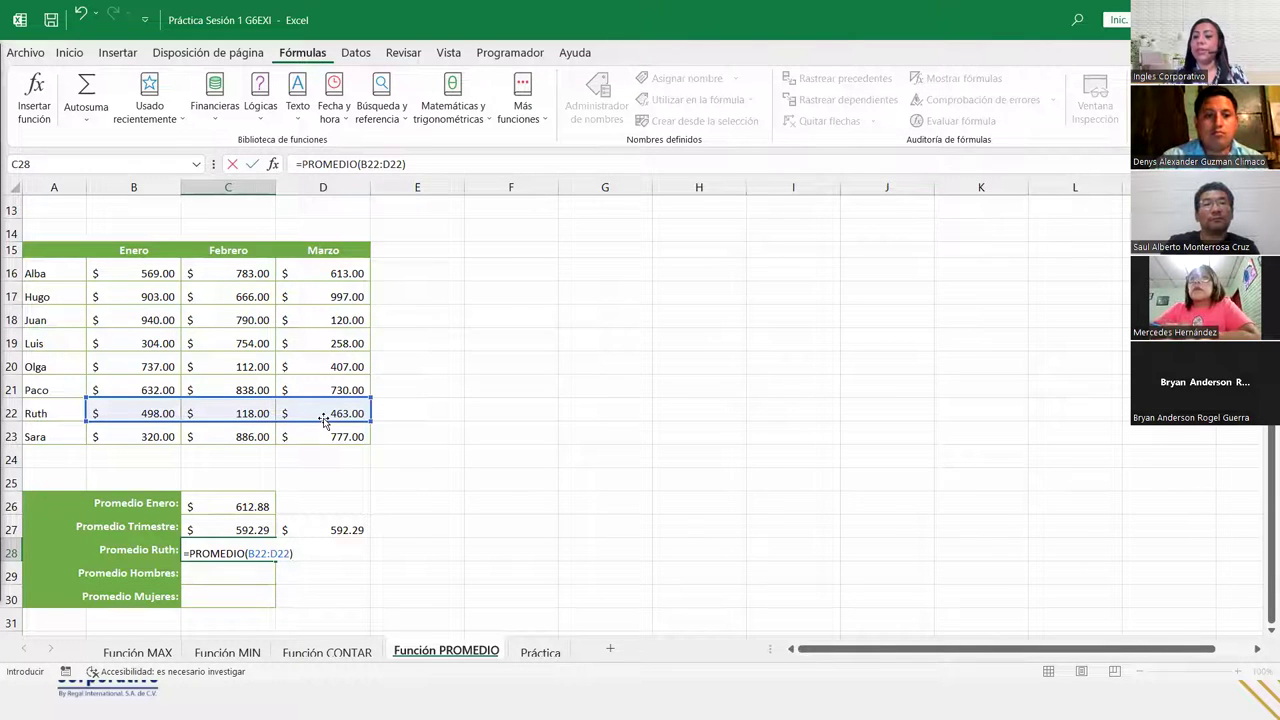
{"action": "key", "text": "Return"}
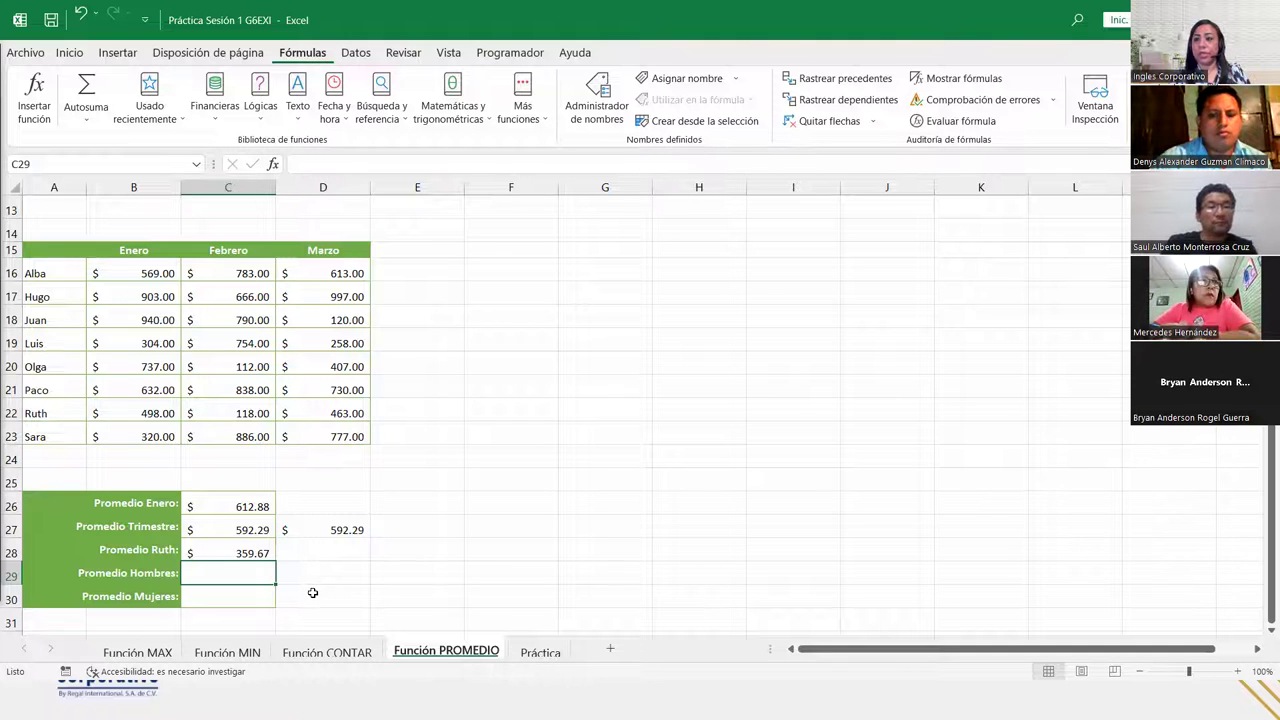
Step: Enter a PROMEDIO over Hugo, Juan, Luis and Paco's amounts in C29, giving $661.00
{"action": "scroll", "coordinate": [313, 593], "scroll_direction": "up", "scroll_amount": 1}
{"action": "scroll", "coordinate": [303, 580], "scroll_direction": "up", "scroll_amount": 3}
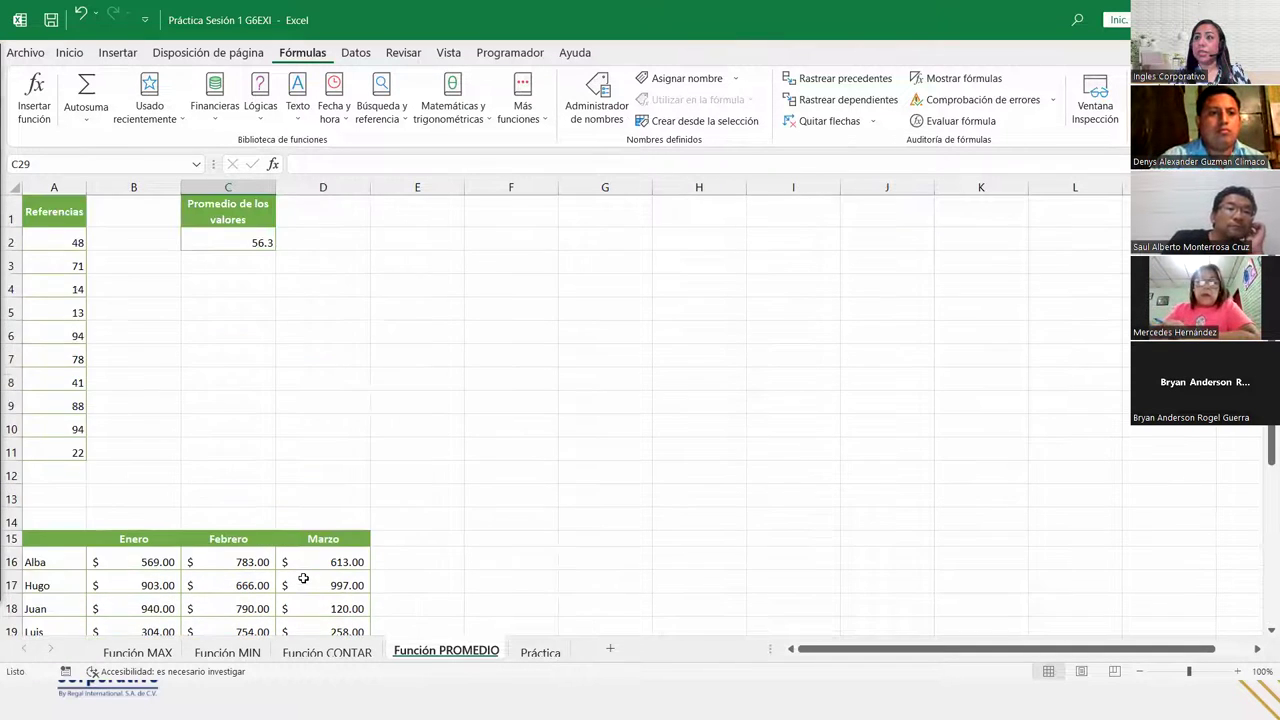
{"action": "scroll", "coordinate": [300, 575], "scroll_direction": "down", "scroll_amount": 3}
{"action": "scroll", "coordinate": [296, 572], "scroll_direction": "down", "scroll_amount": 2}
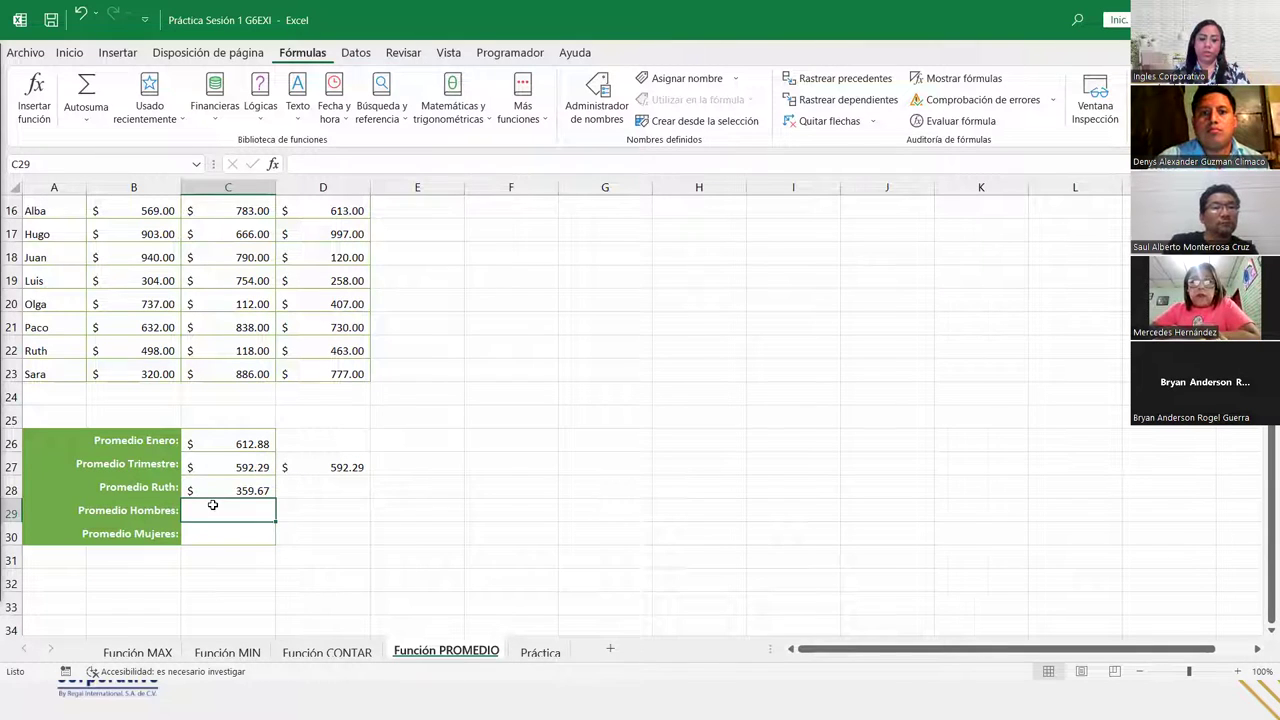
{"action": "type", "text": "=promedio"}
{"action": "key", "text": "Tab"}
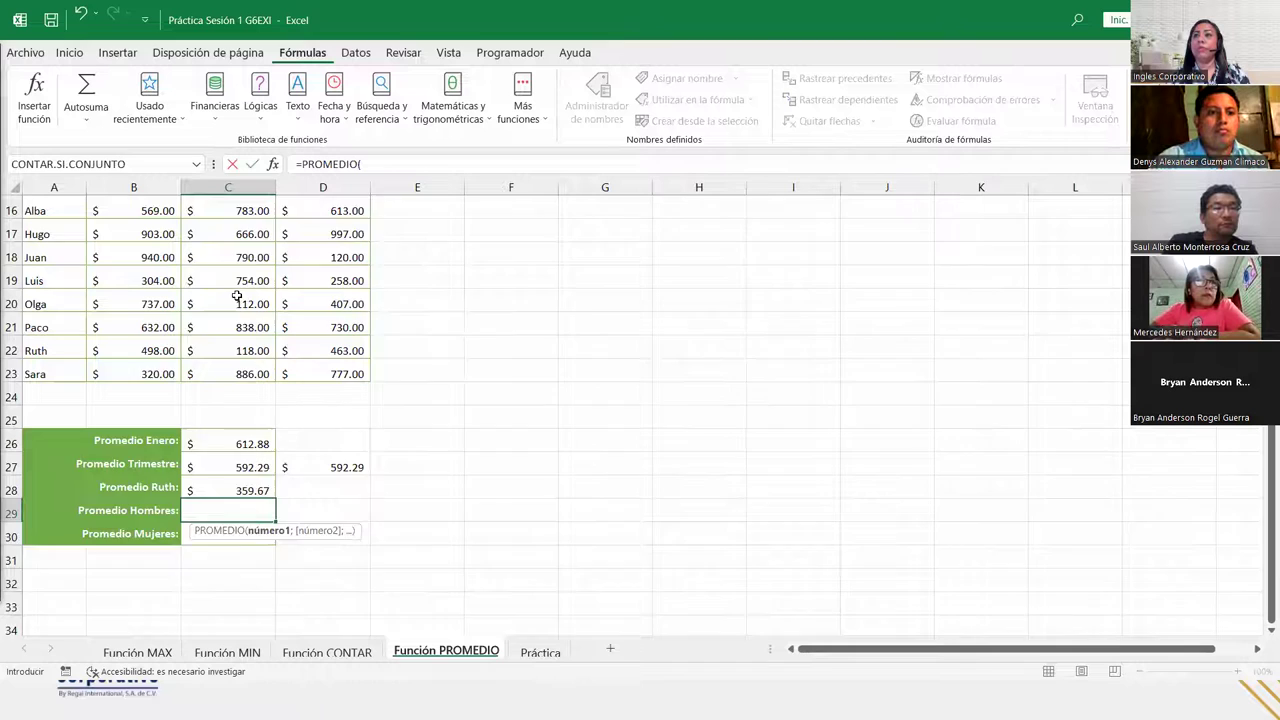
{"action": "scroll", "coordinate": [211, 321], "scroll_direction": "up", "scroll_amount": 1}
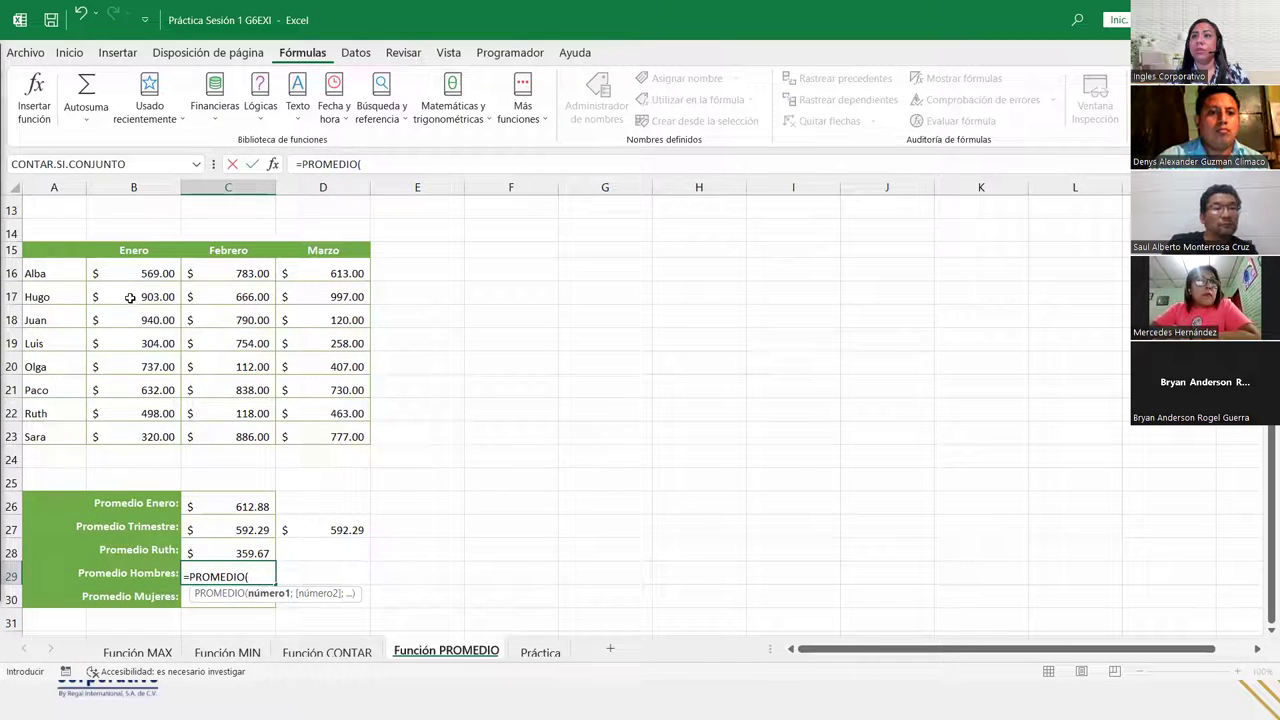
{"action": "mouse_move", "coordinate": [128, 296]}
{"action": "left_mouse_down"}
{"action": "mouse_move", "coordinate": [303, 297]}
{"action": "mouse_move", "coordinate": [319, 341]}
{"action": "left_mouse_up"}
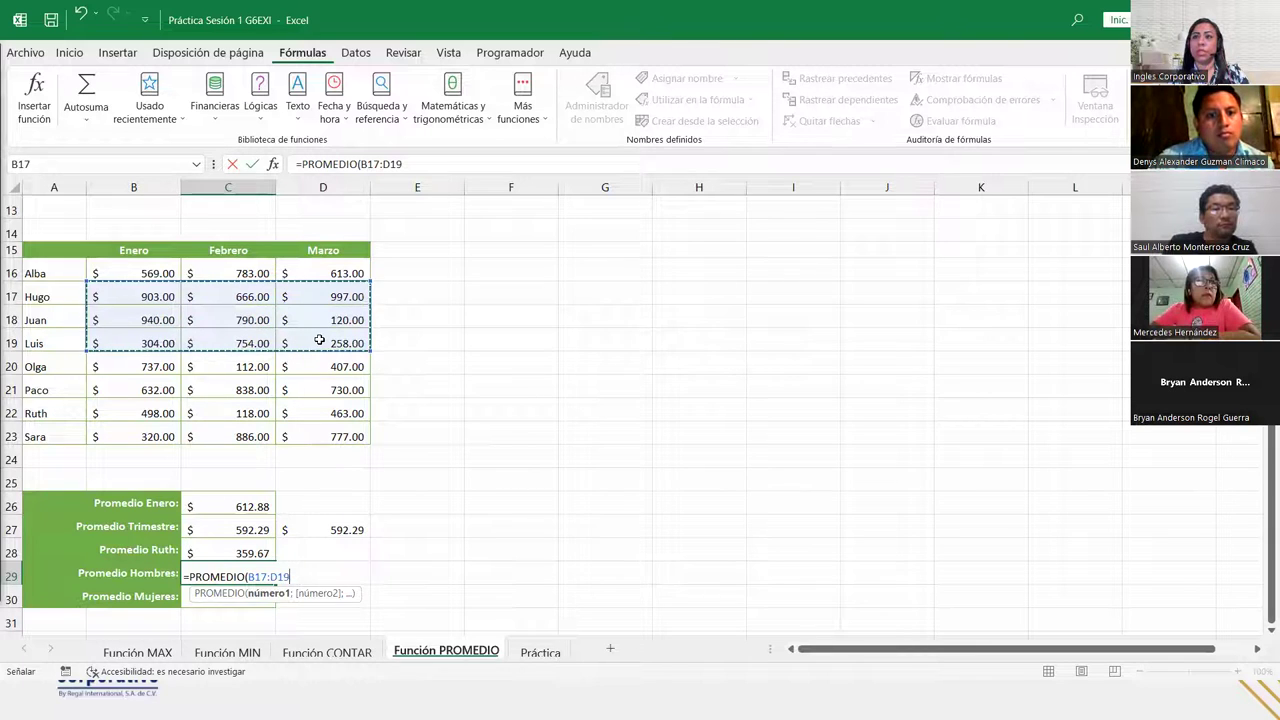
{"action": "type", "text": ";"}
{"action": "left_click_drag", "start_coordinate": [104, 386], "coordinate": [310, 388]}
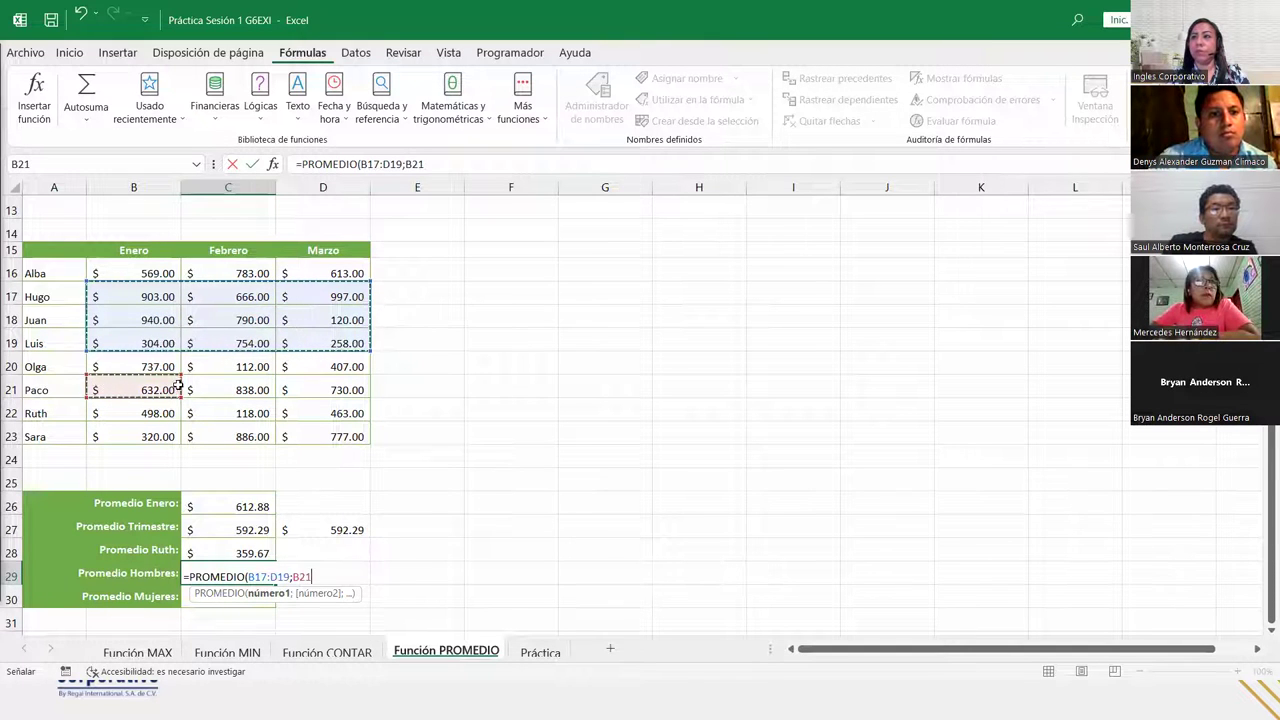
{"action": "type", "text": ")"}
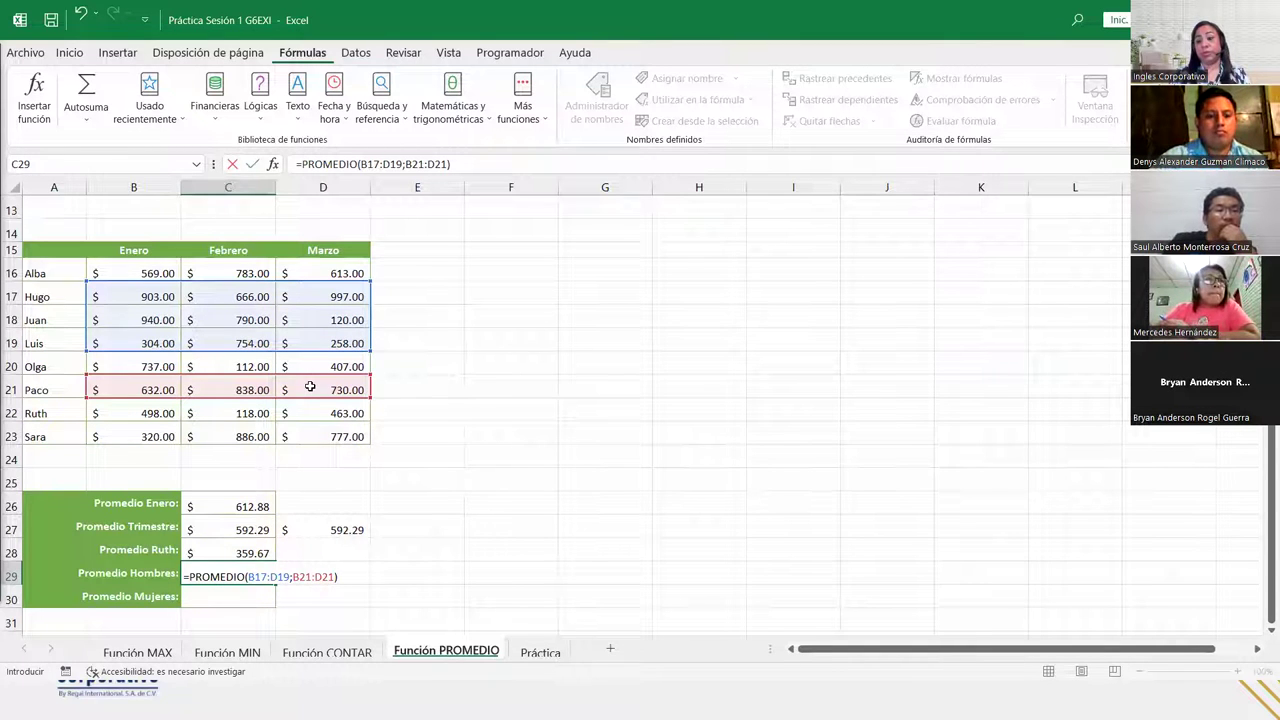
{"action": "key", "text": "Return"}
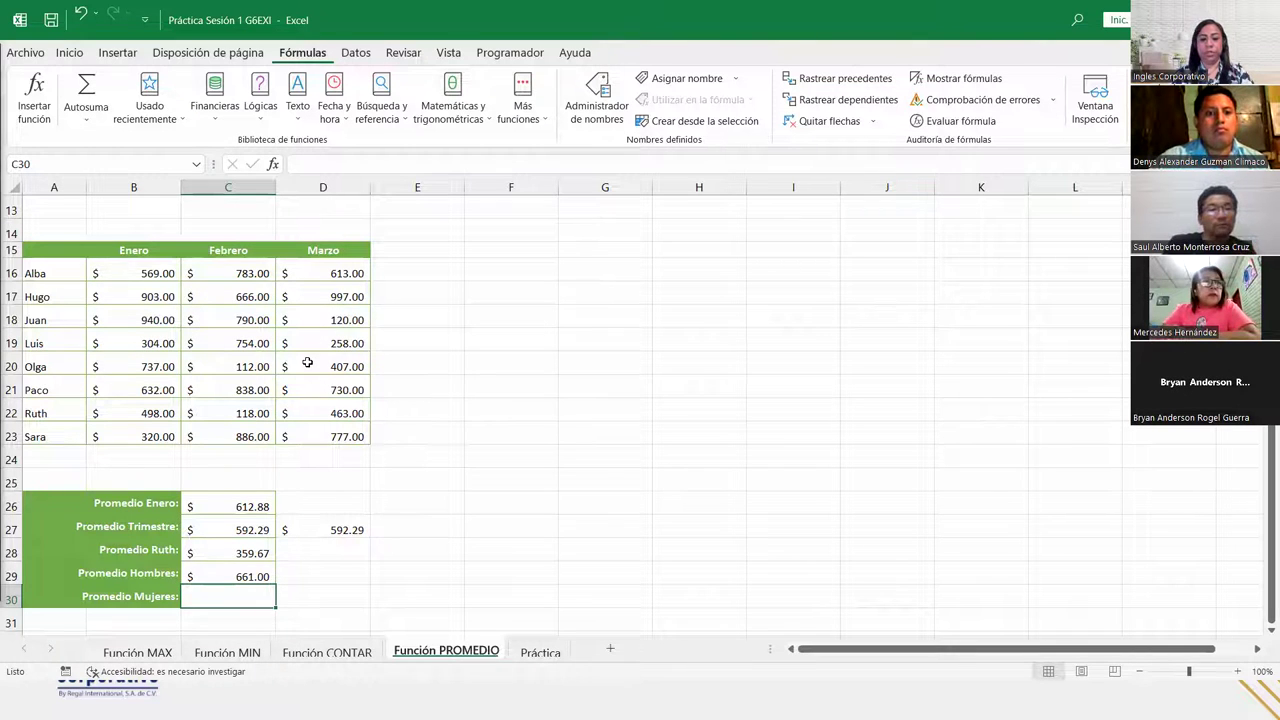
Step: Enter =PROMEDIO(B16:D16;B20:D20;B22:D23) in C30 for the women's average of 523.58
{"action": "type", "text": "=prome"}
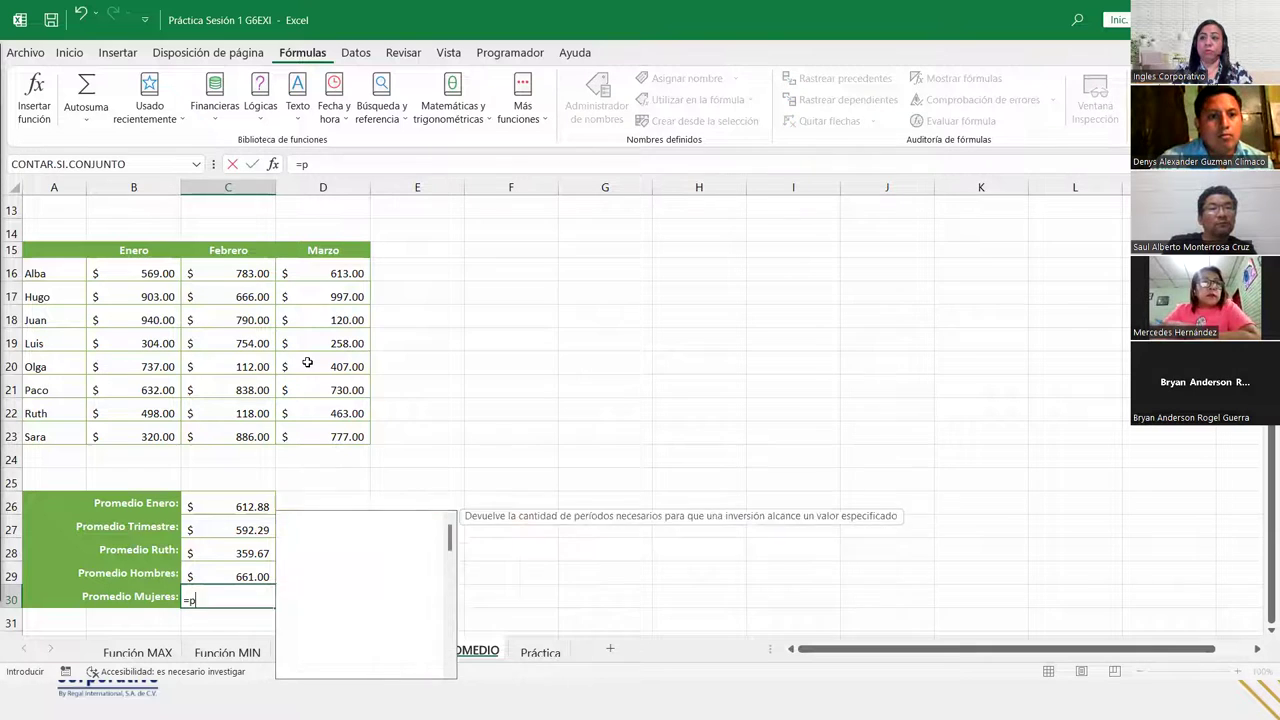
{"action": "key", "text": "Tab"}
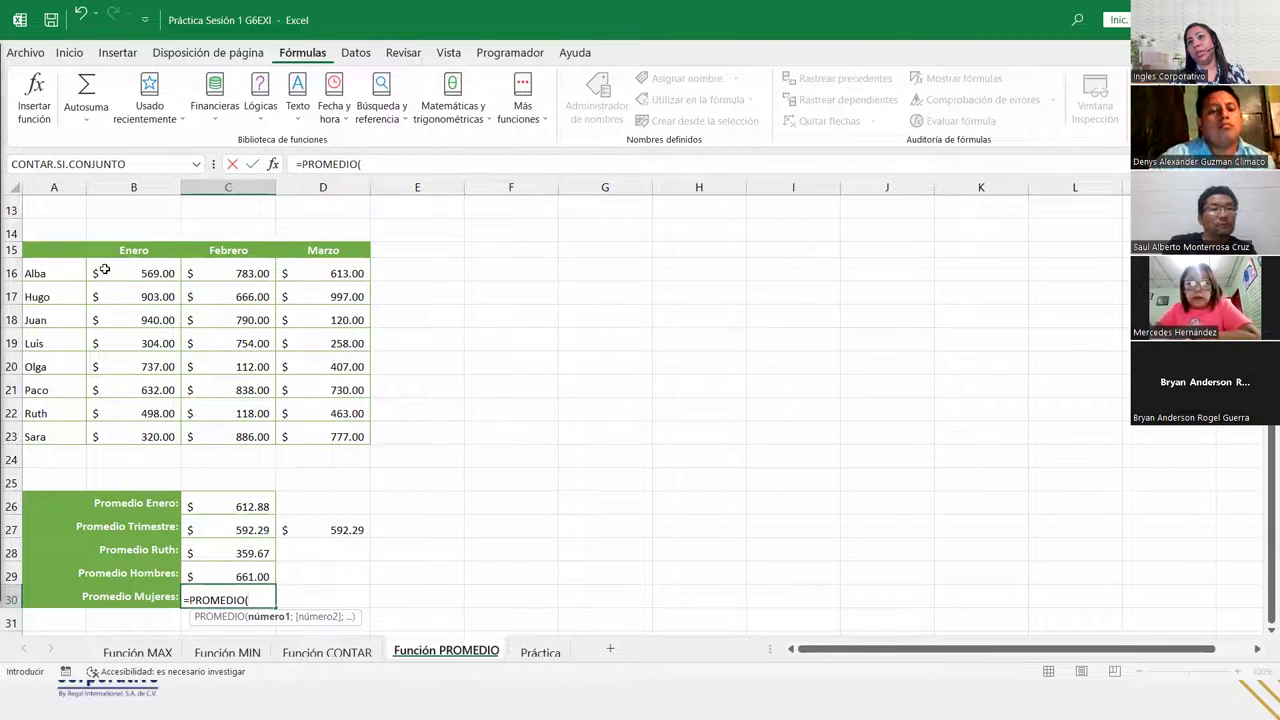
{"action": "left_click_drag", "start_coordinate": [104, 269], "coordinate": [281, 271]}
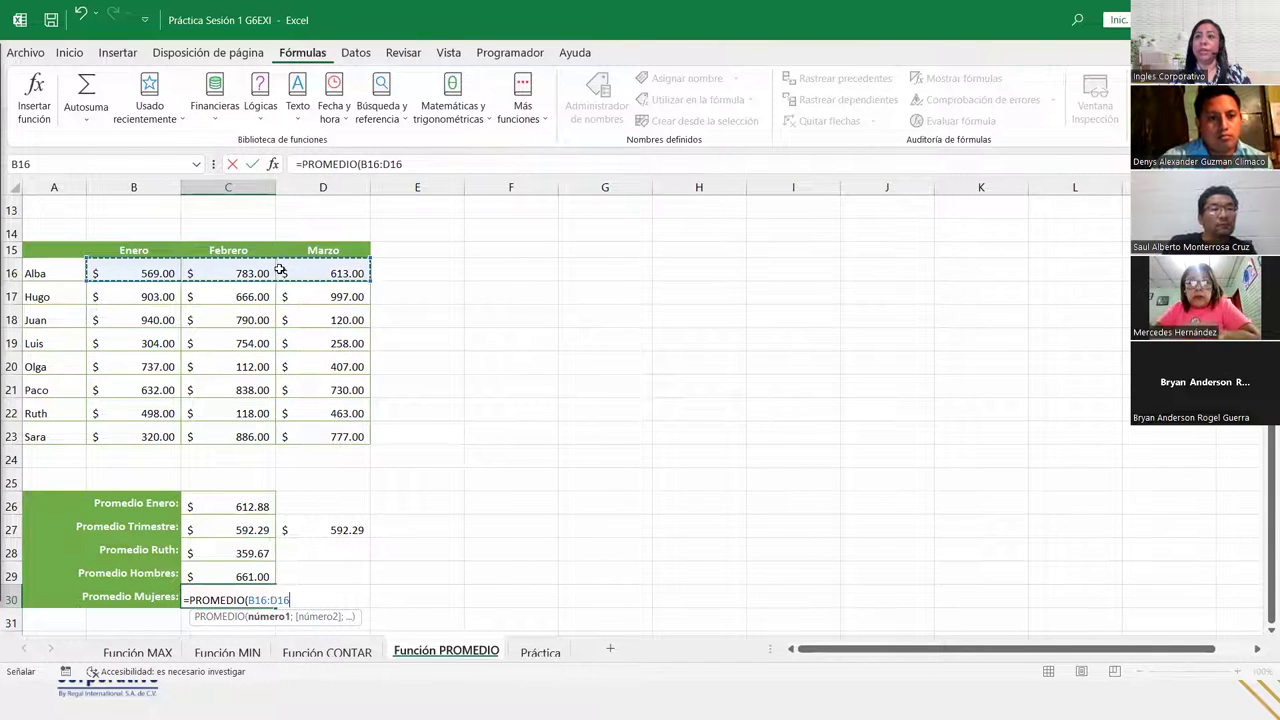
{"action": "left_click", "coordinate": [133, 366], "text": "ctrl"}
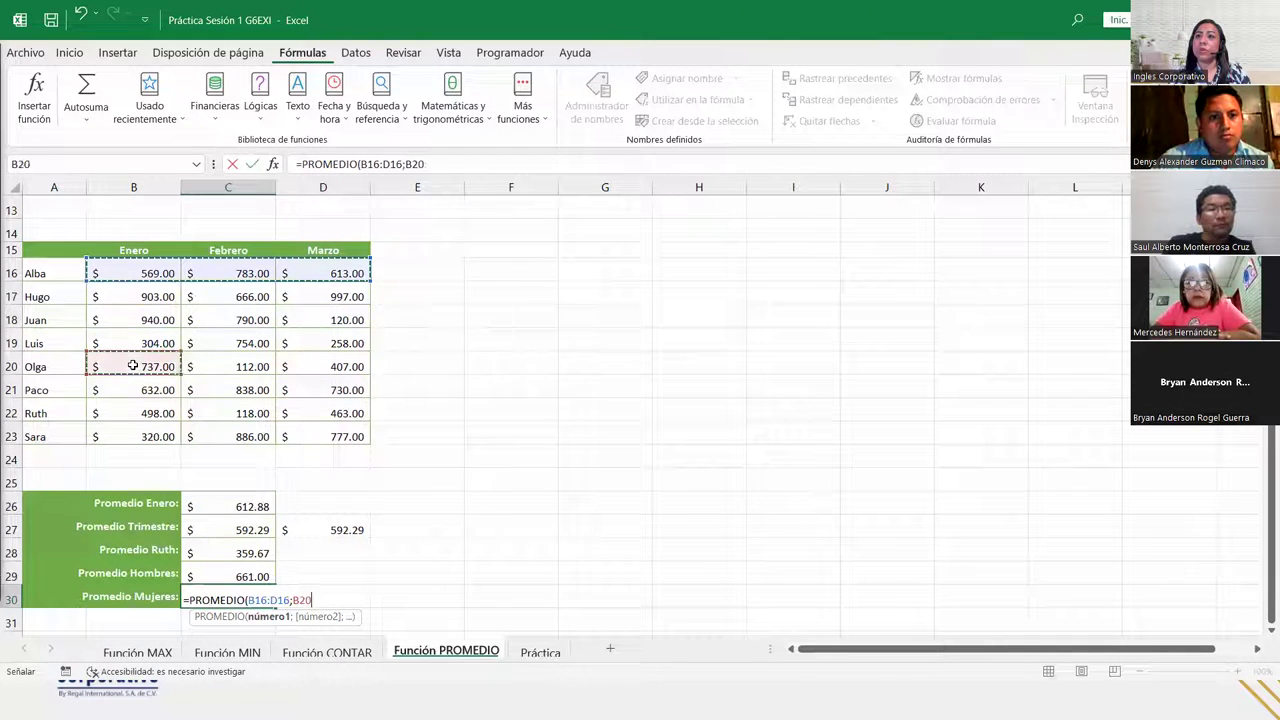
{"action": "left_click_drag", "start_coordinate": [133, 366], "coordinate": [283, 366]}
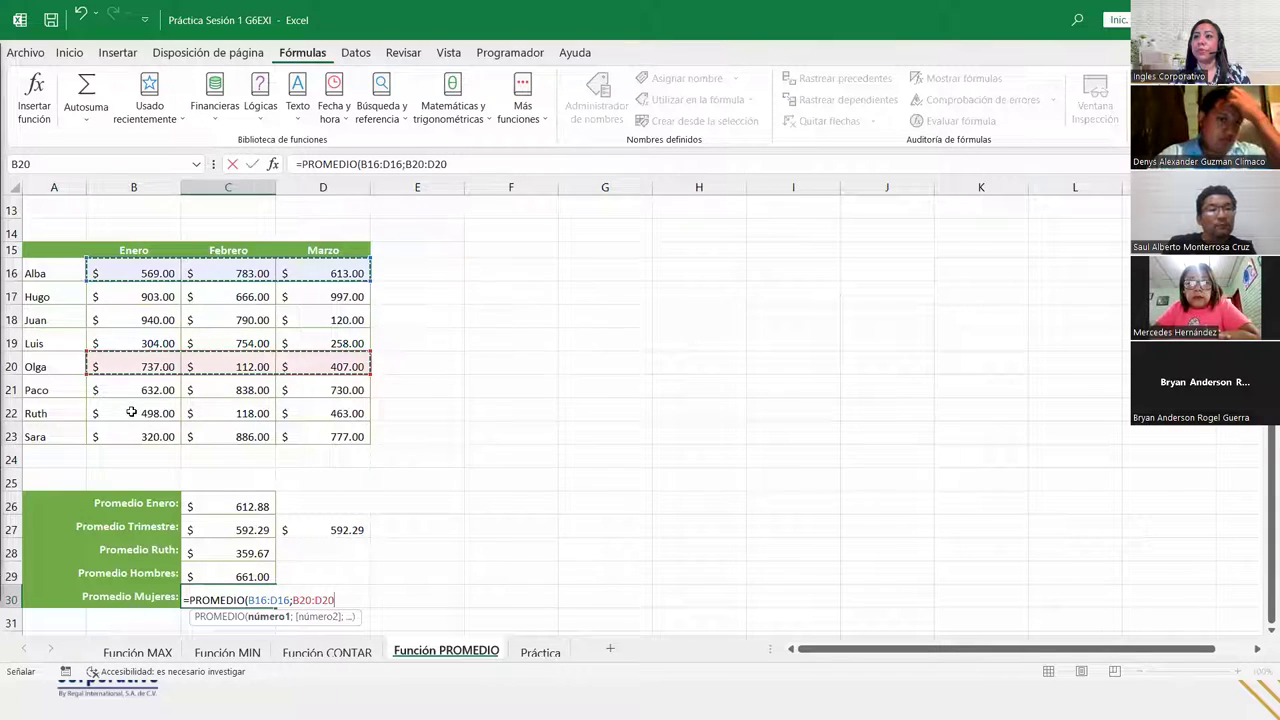
{"action": "left_click_drag", "start_coordinate": [131, 412], "coordinate": [340, 436]}
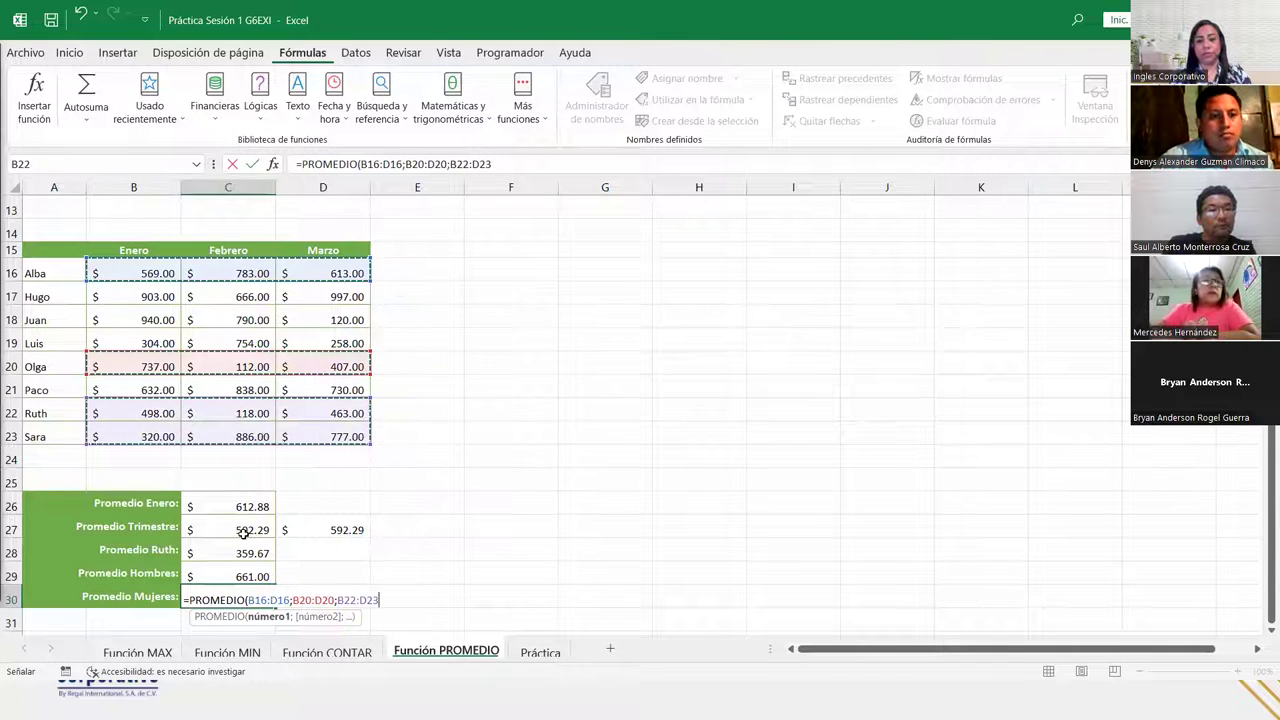
{"action": "type", "text": ")"}
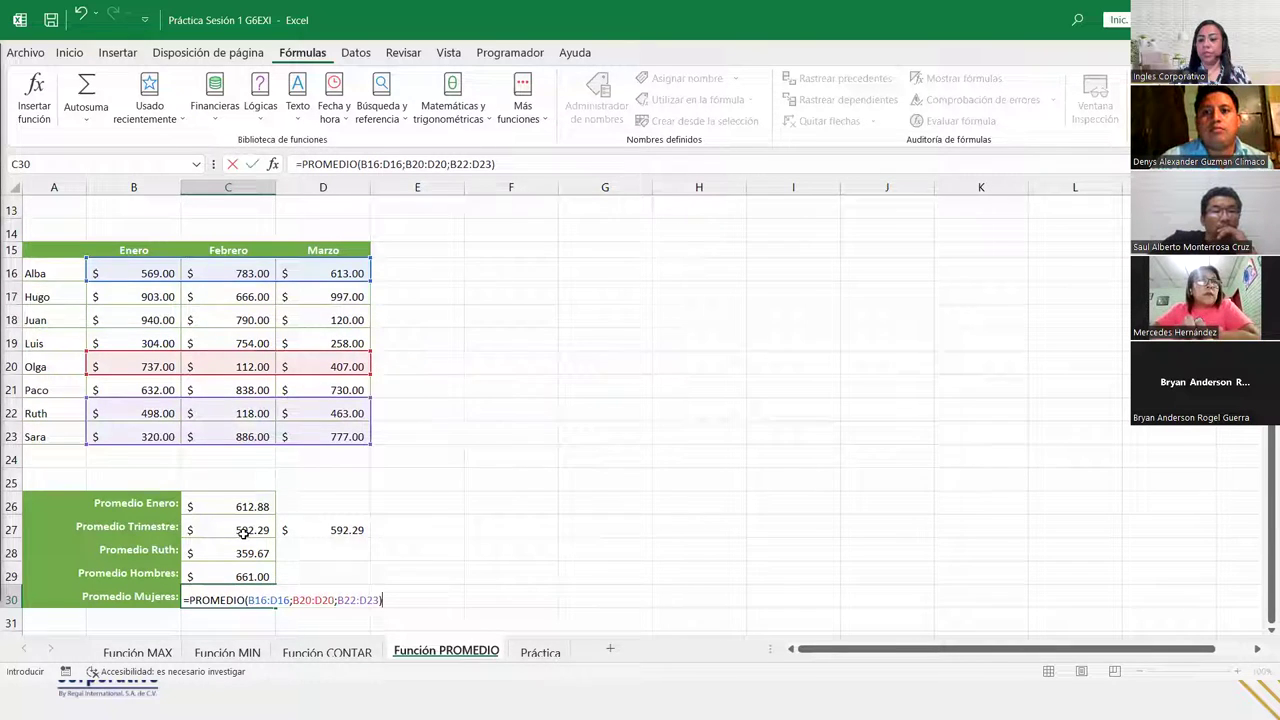
{"action": "key", "text": "Return"}
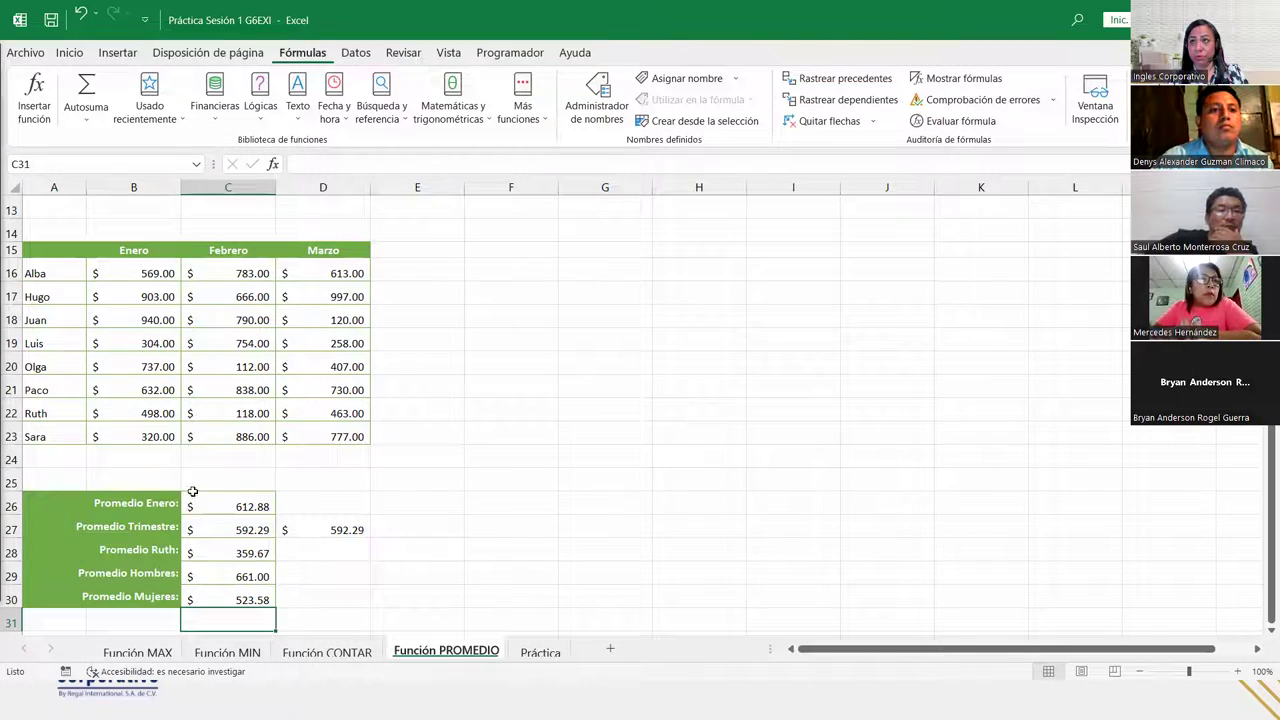
Step: Zoom the sheet to 130% and scroll to review the completed averages
{"action": "left_click", "coordinate": [1238, 672]}
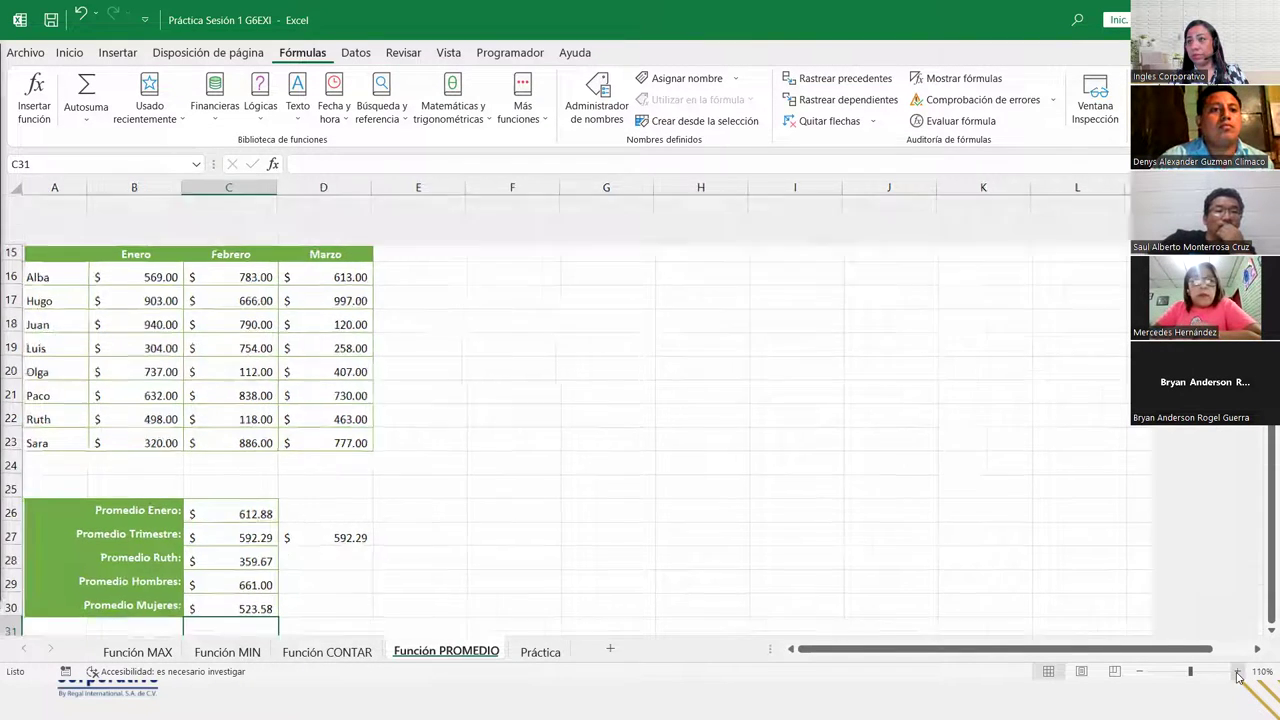
{"action": "left_click", "coordinate": [1238, 672]}
{"action": "left_click", "coordinate": [1238, 672]}
{"action": "scroll", "coordinate": [673, 450], "scroll_direction": "up", "scroll_amount": 4}
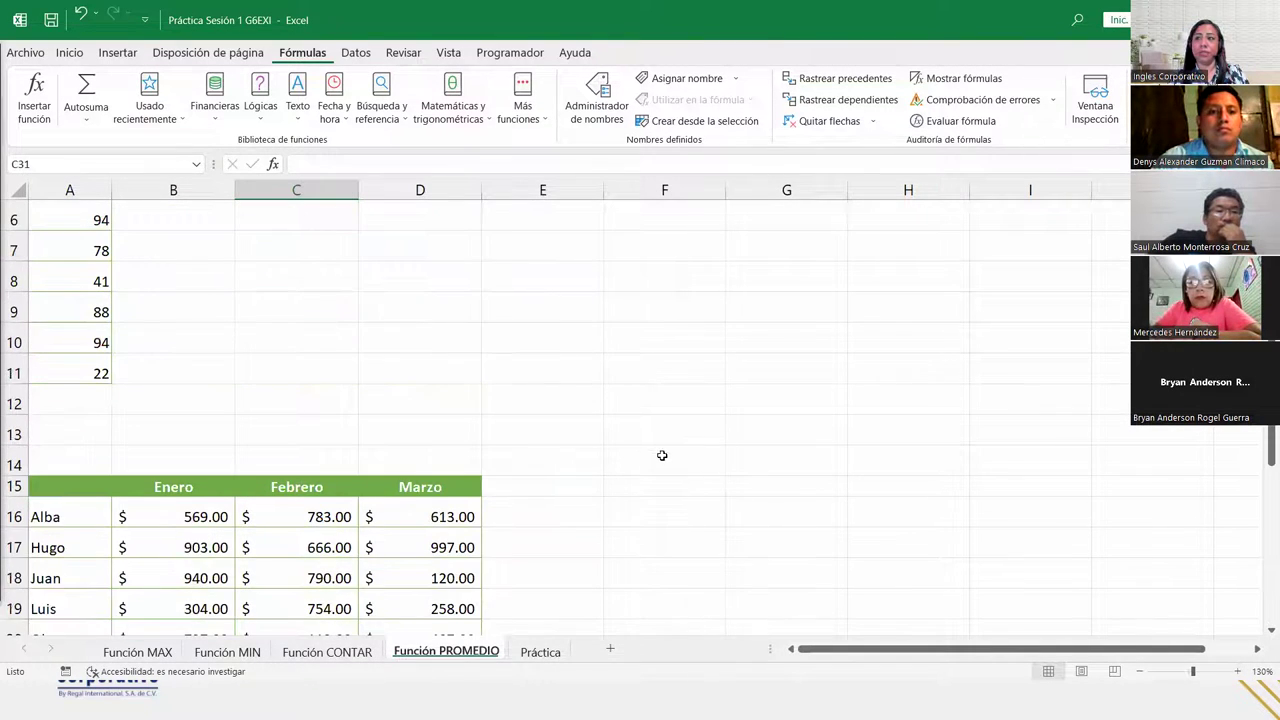
{"action": "scroll", "coordinate": [660, 454], "scroll_direction": "down", "scroll_amount": 1}
{"action": "scroll", "coordinate": [626, 451], "scroll_direction": "down", "scroll_amount": 2}
{"action": "scroll", "coordinate": [626, 451], "scroll_direction": "up", "scroll_amount": 1}
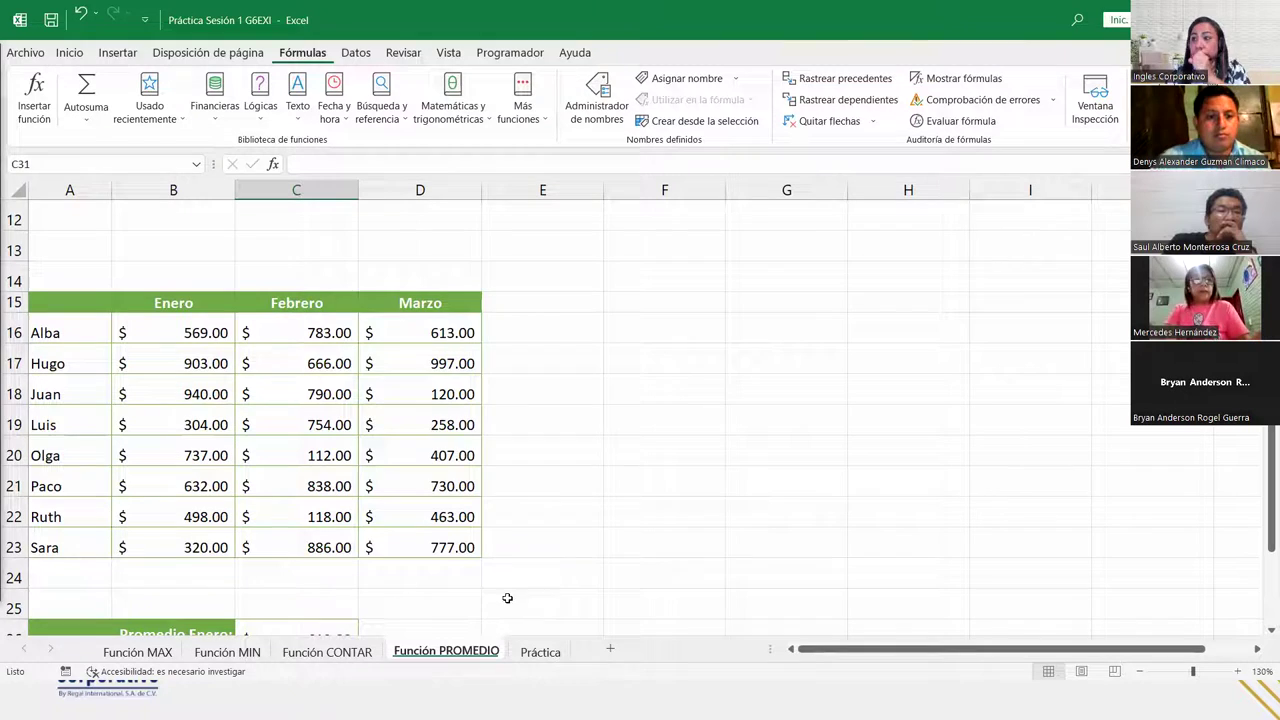
Step: Zoom out to 70%, return to 100%, and bring up the quick-function list showing Promedio
{"action": "left_click", "coordinate": [1139, 672]}
{"action": "left_click", "coordinate": [1139, 672]}
{"action": "left_click", "coordinate": [1139, 672]}
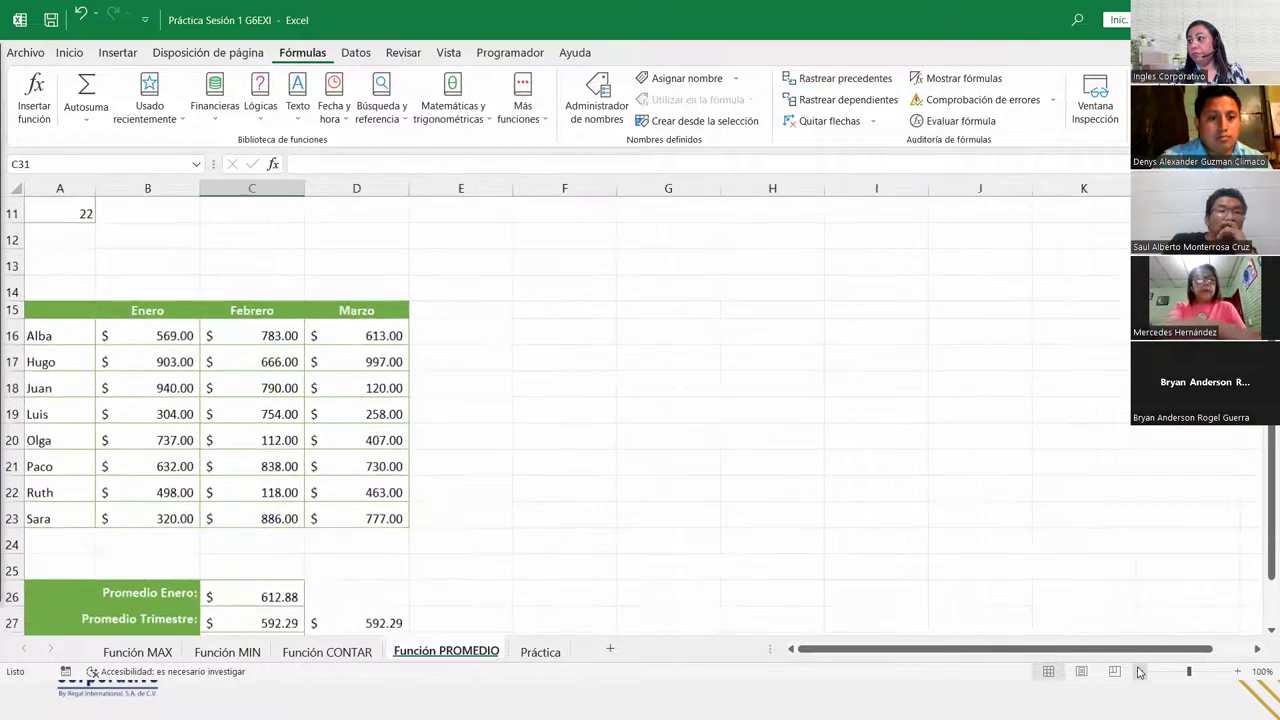
{"action": "left_click", "coordinate": [1139, 672]}
{"action": "left_click", "coordinate": [1139, 672]}
{"action": "left_click", "coordinate": [1139, 672]}
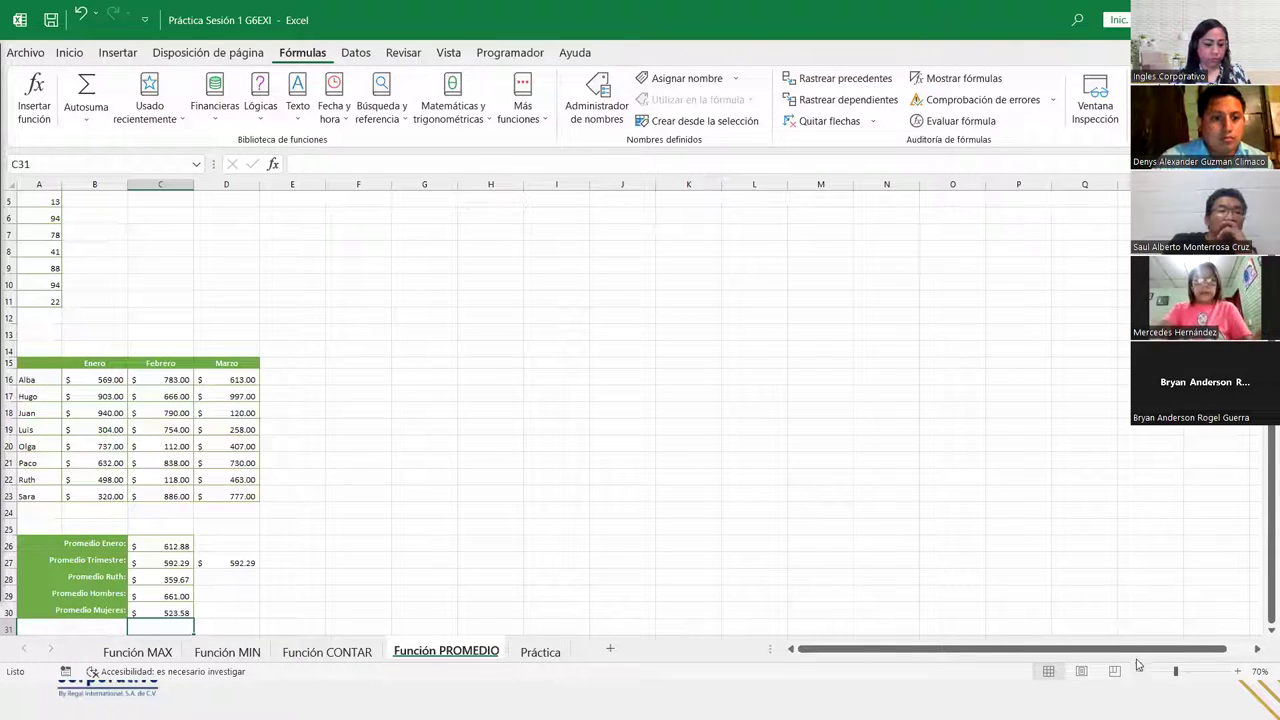
{"action": "left_click", "coordinate": [183, 500]}
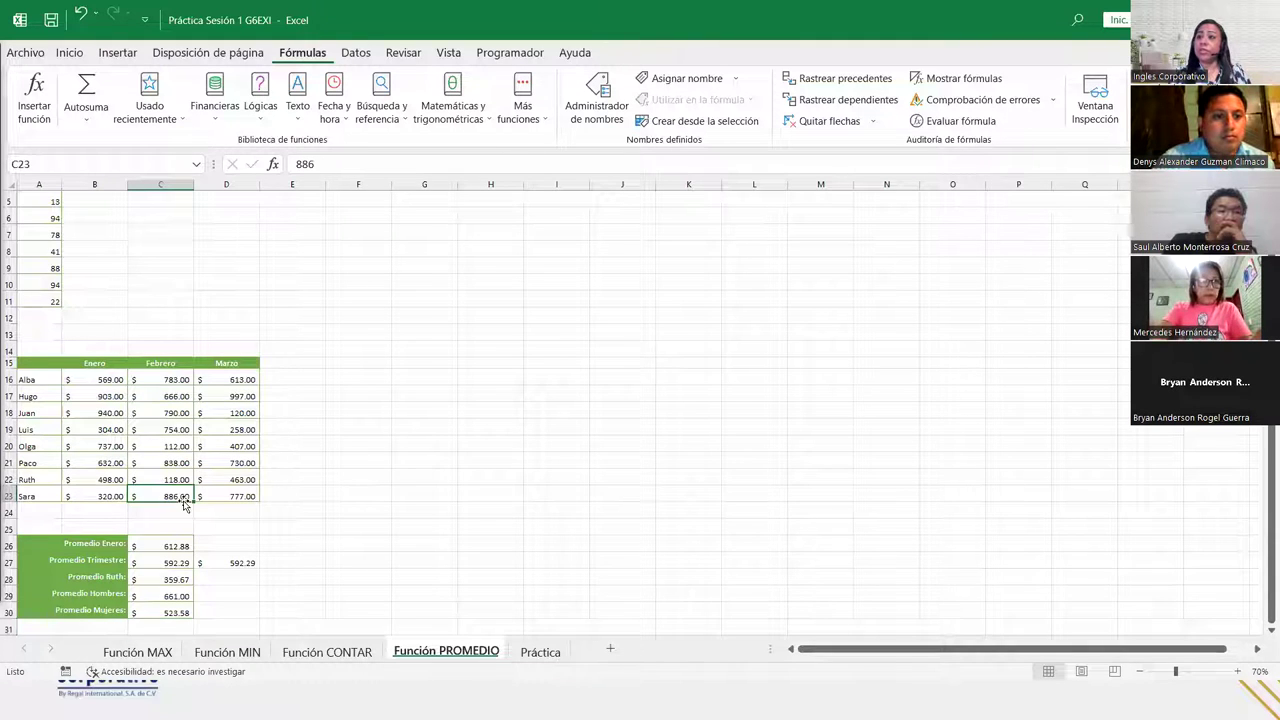
{"action": "scroll", "coordinate": [184, 505], "scroll_direction": "down", "scroll_amount": 2}
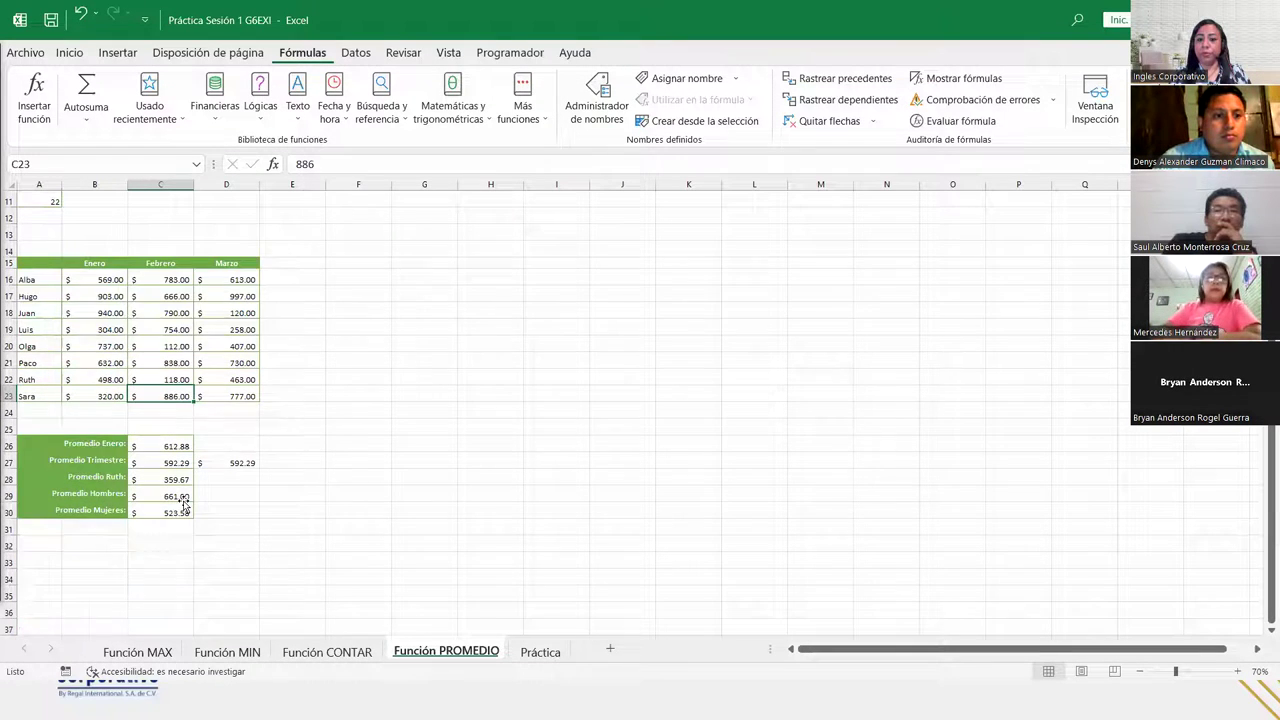
{"action": "scroll", "coordinate": [183, 505], "scroll_direction": "up", "scroll_amount": 2}
{"action": "scroll", "coordinate": [183, 505], "scroll_direction": "up", "scroll_amount": 2}
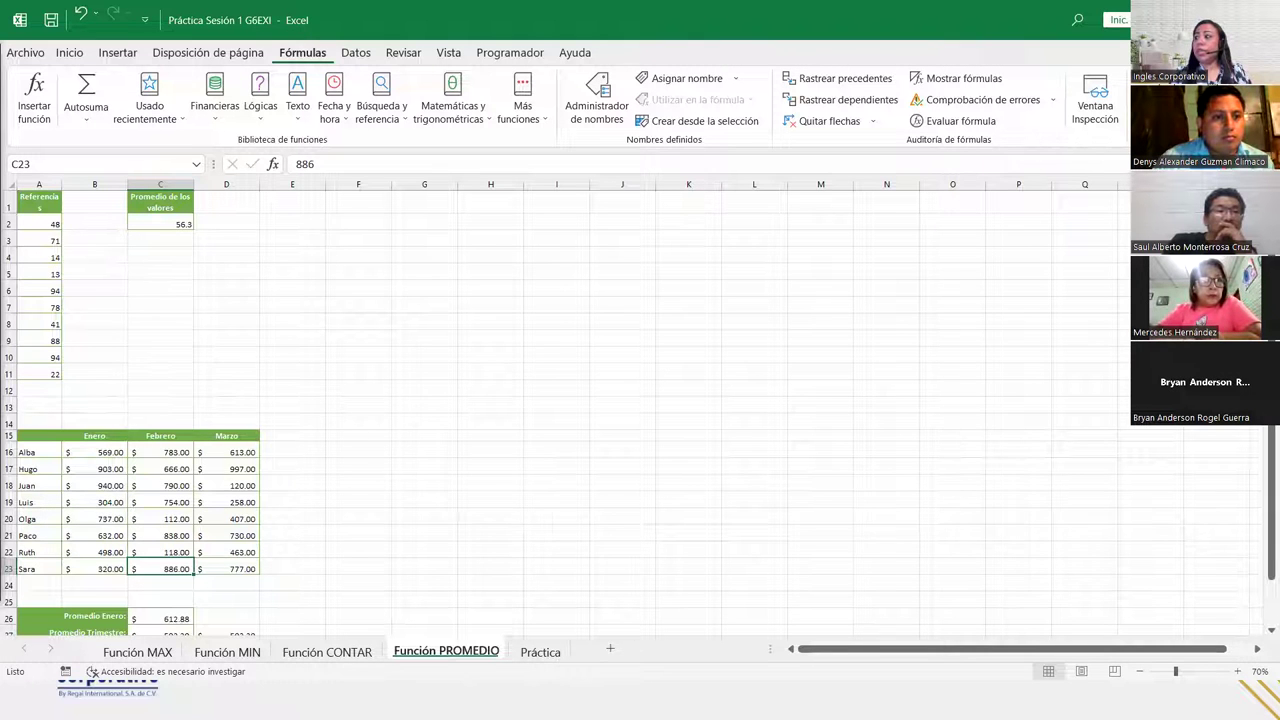
{"action": "left_click", "coordinate": [1240, 672]}
{"action": "left_click", "coordinate": [1240, 672]}
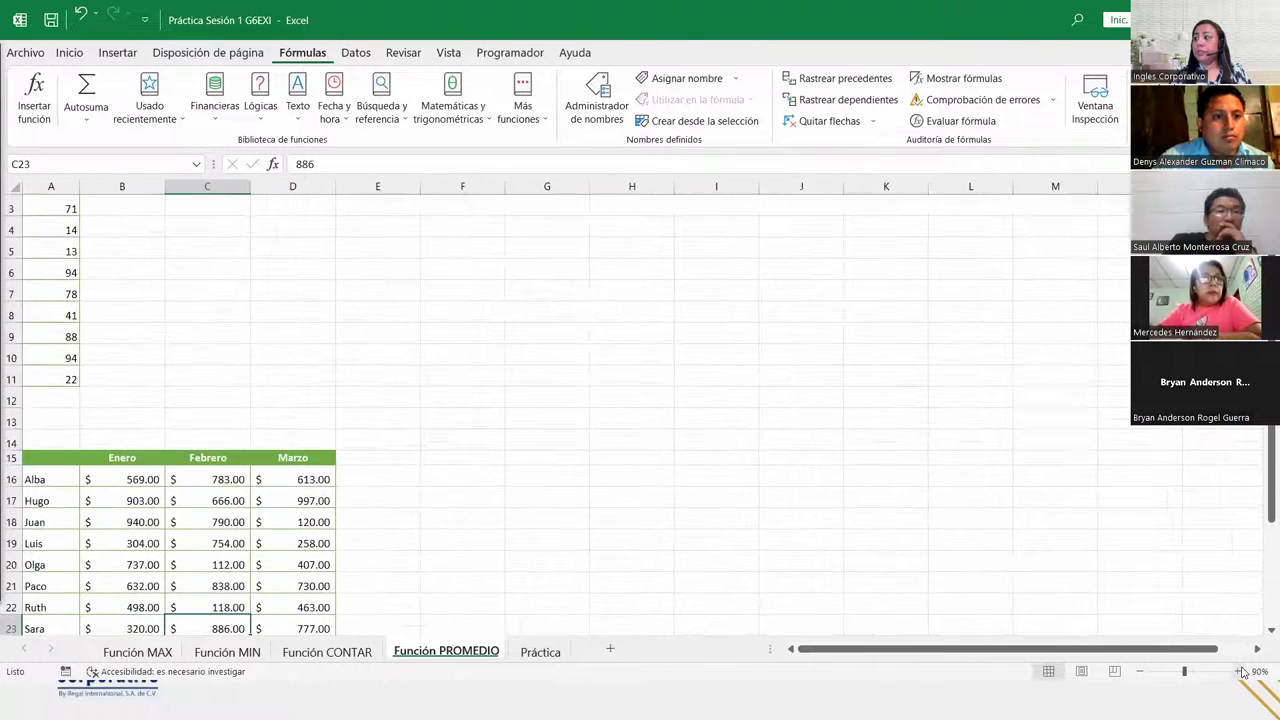
{"action": "left_click", "coordinate": [1241, 672]}
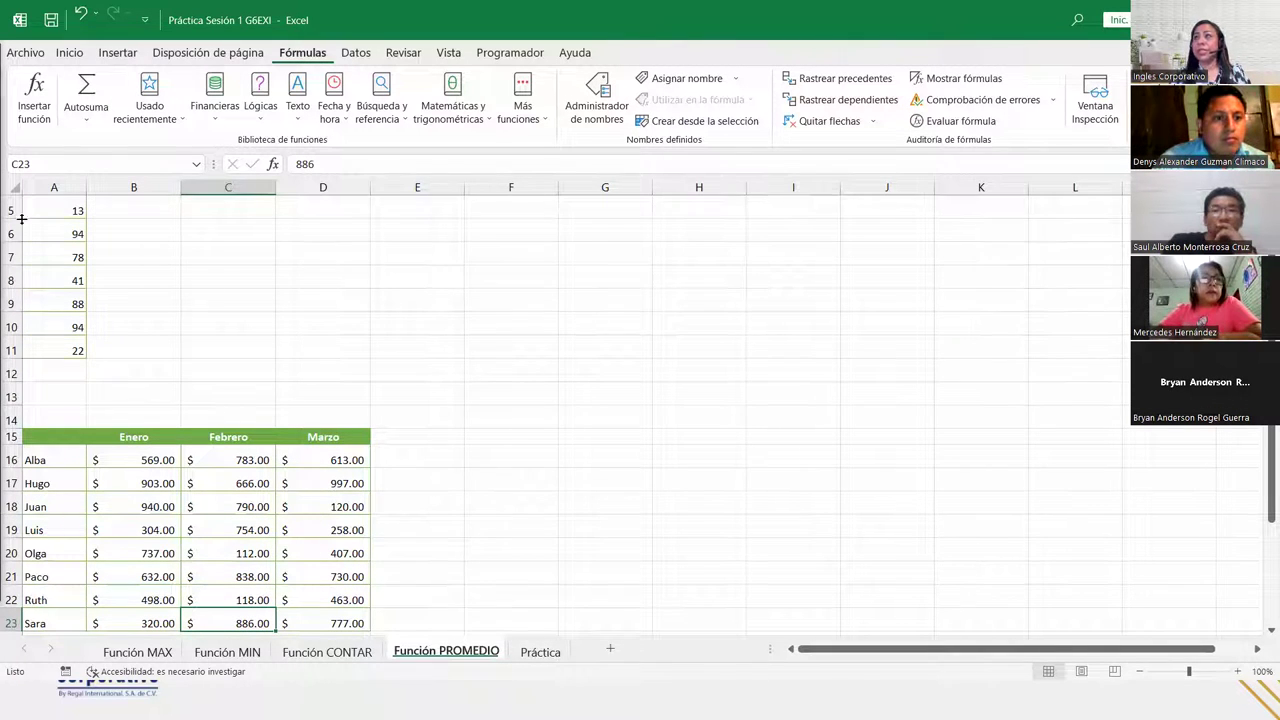
{"action": "left_click", "coordinate": [95, 123]}
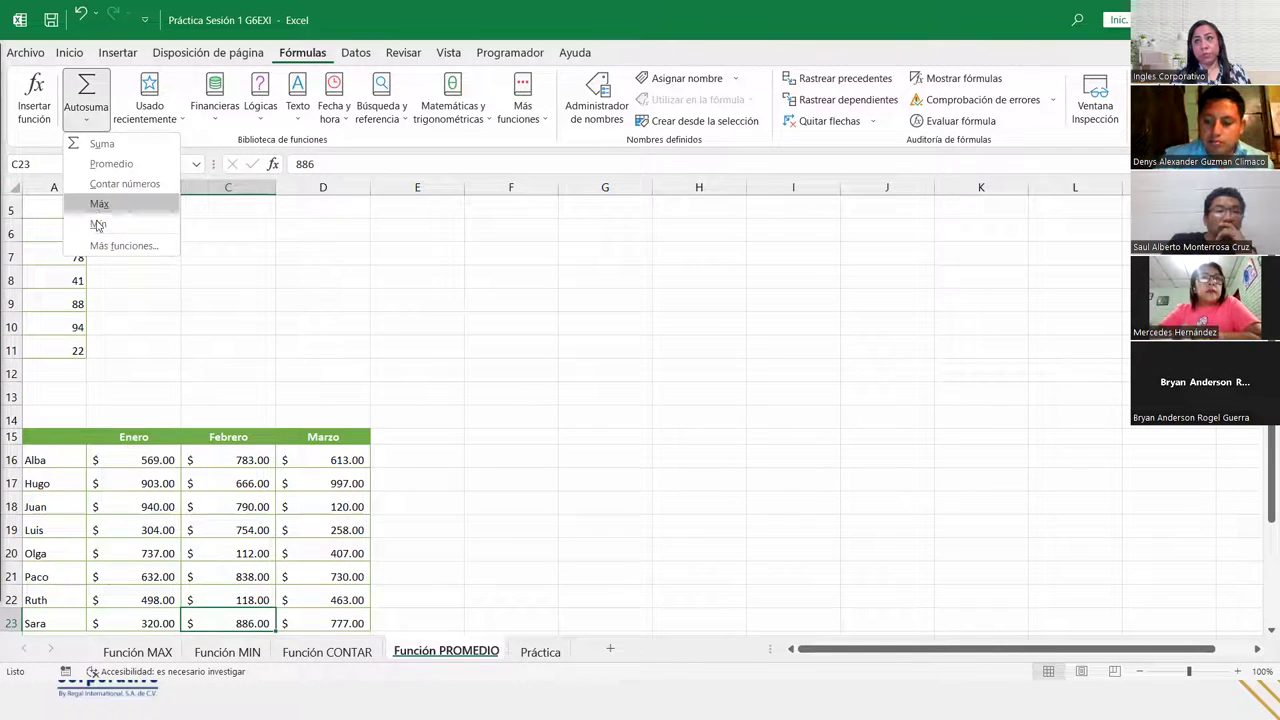
Step: Close the function list, show the Práctica sheet's Estadísticos cells C15:C18, and return to the slideshow
{"action": "left_click", "coordinate": [330, 483]}
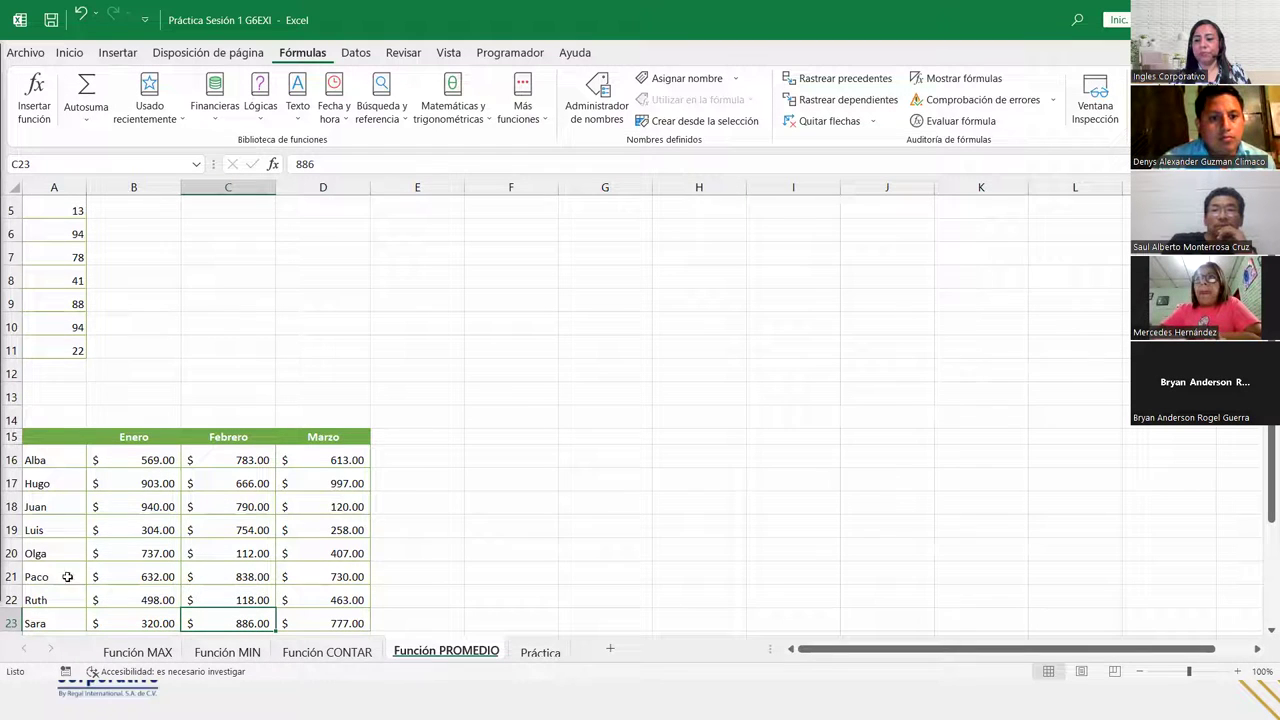
{"action": "left_click", "coordinate": [540, 652]}
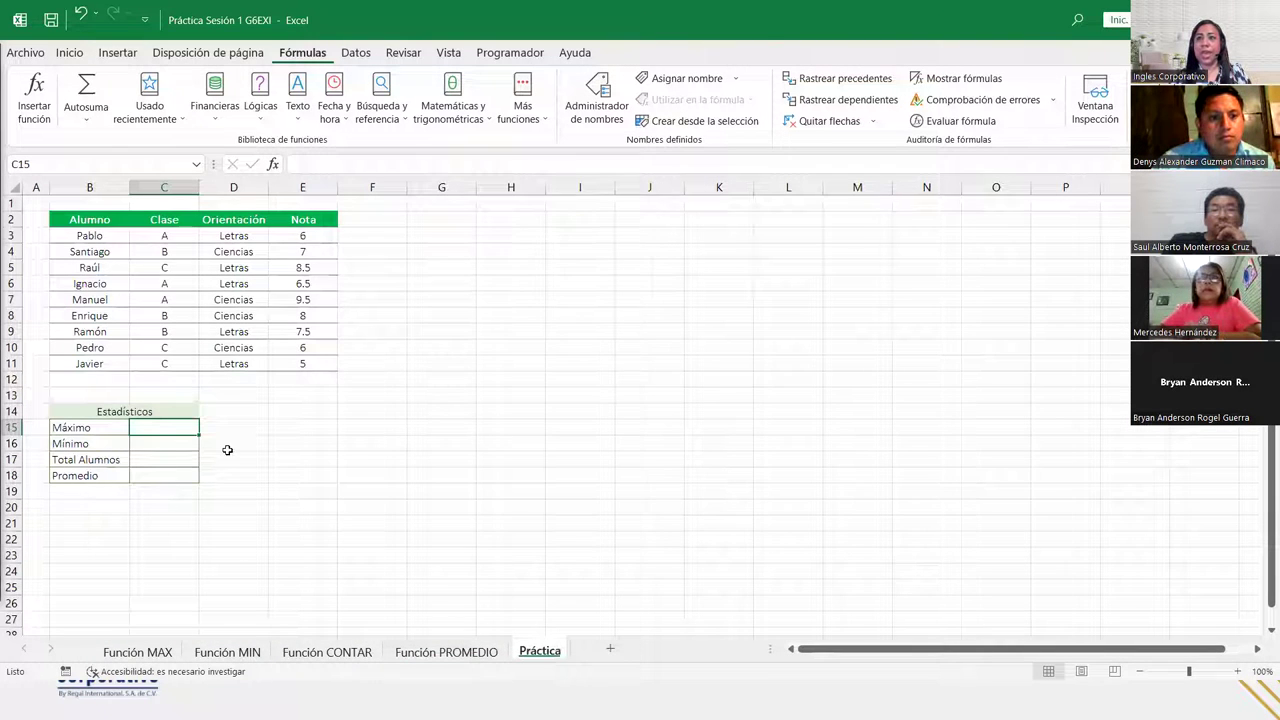
{"action": "left_click_drag", "start_coordinate": [160, 427], "coordinate": [159, 476]}
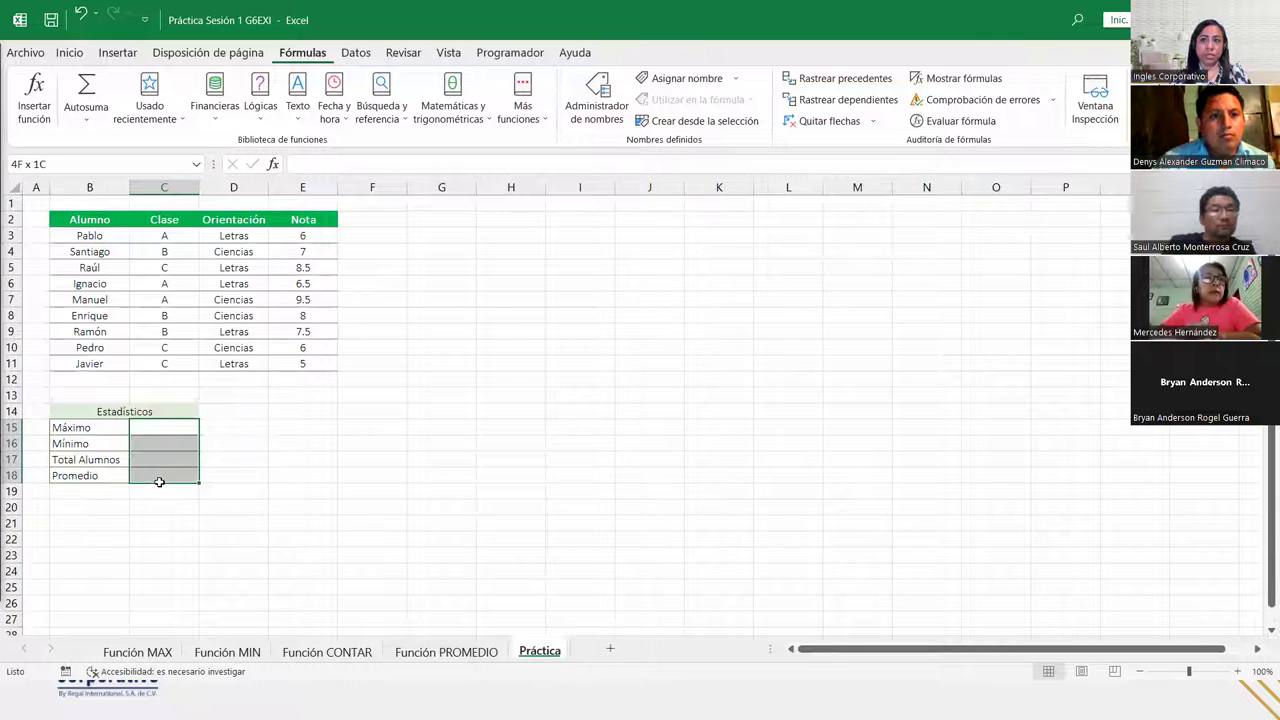
{"action": "left_click", "coordinate": [168, 425]}
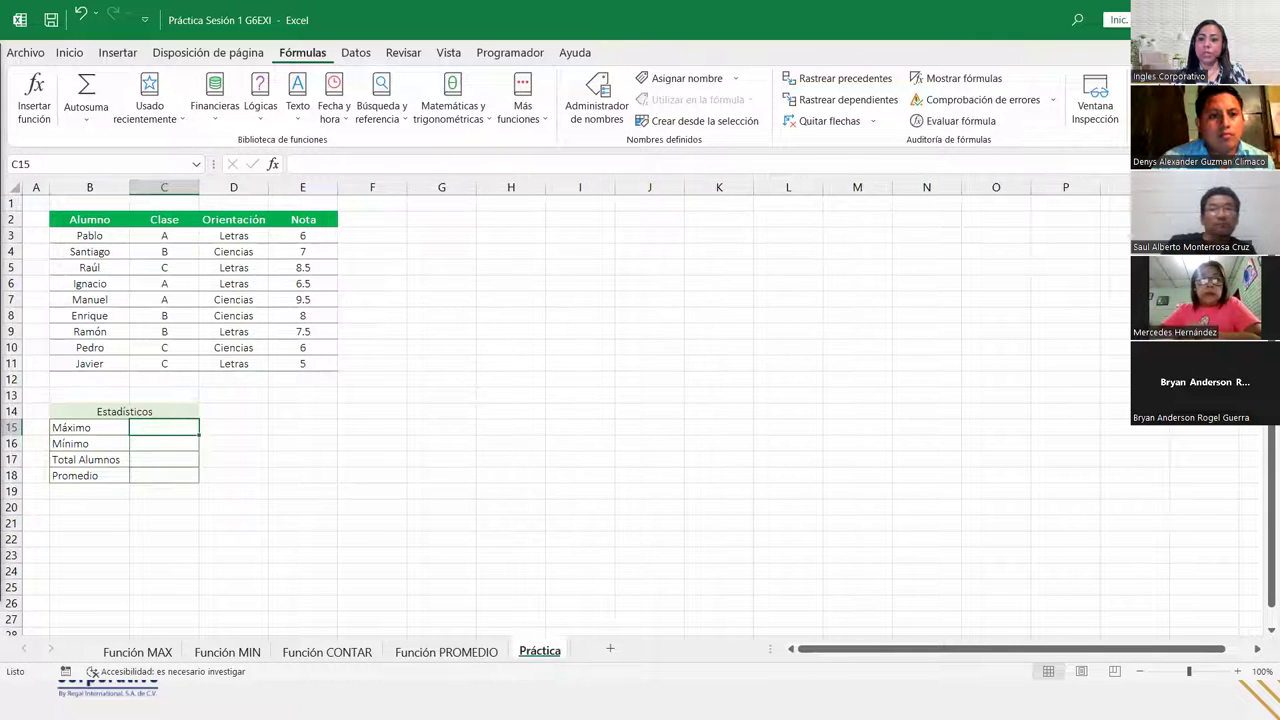
{"action": "key", "text": "alt+Tab"}
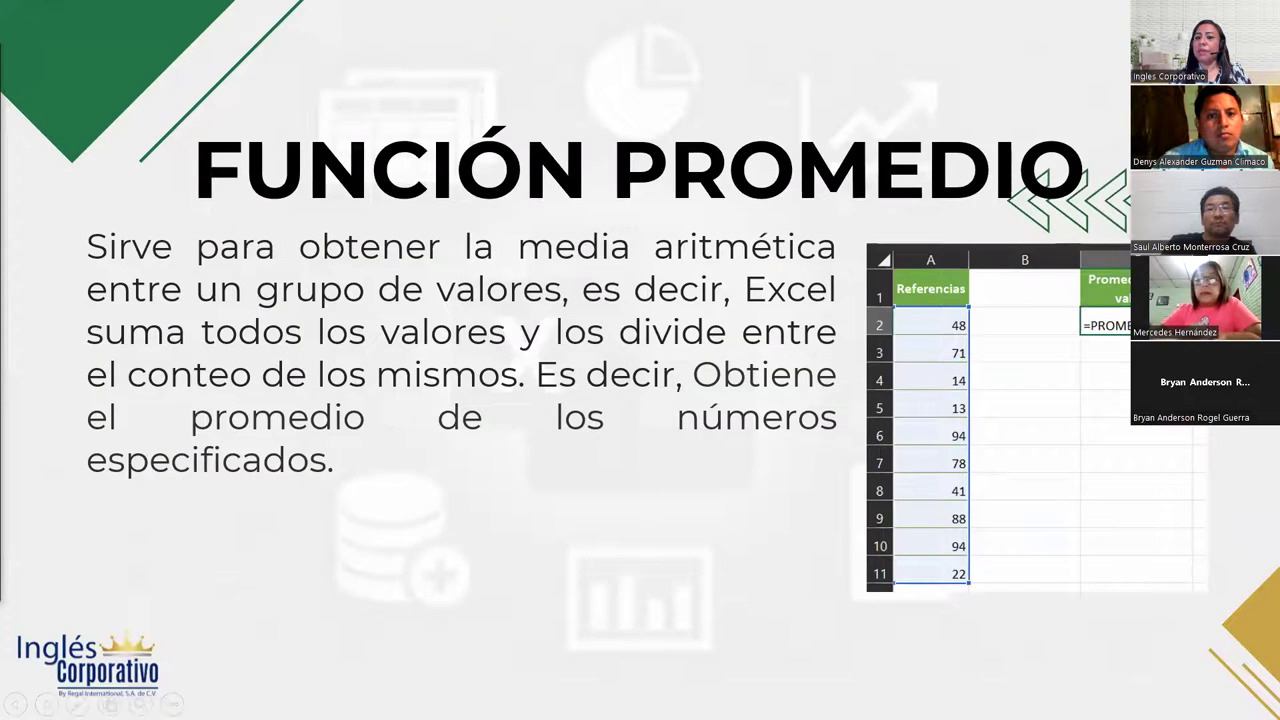
Step: Advance to the Cierre y Conclusiones slide, then switch back to Excel
{"action": "key", "text": "Right"}
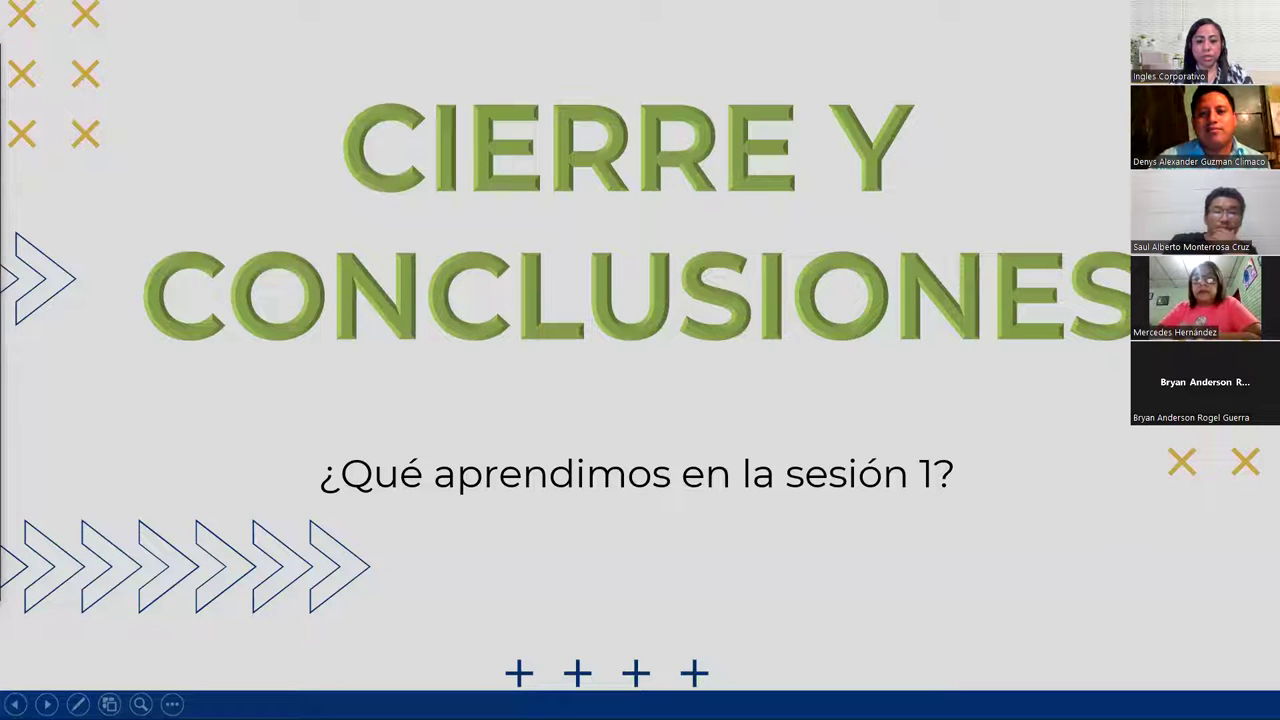
{"action": "key", "text": "alt+Tab"}
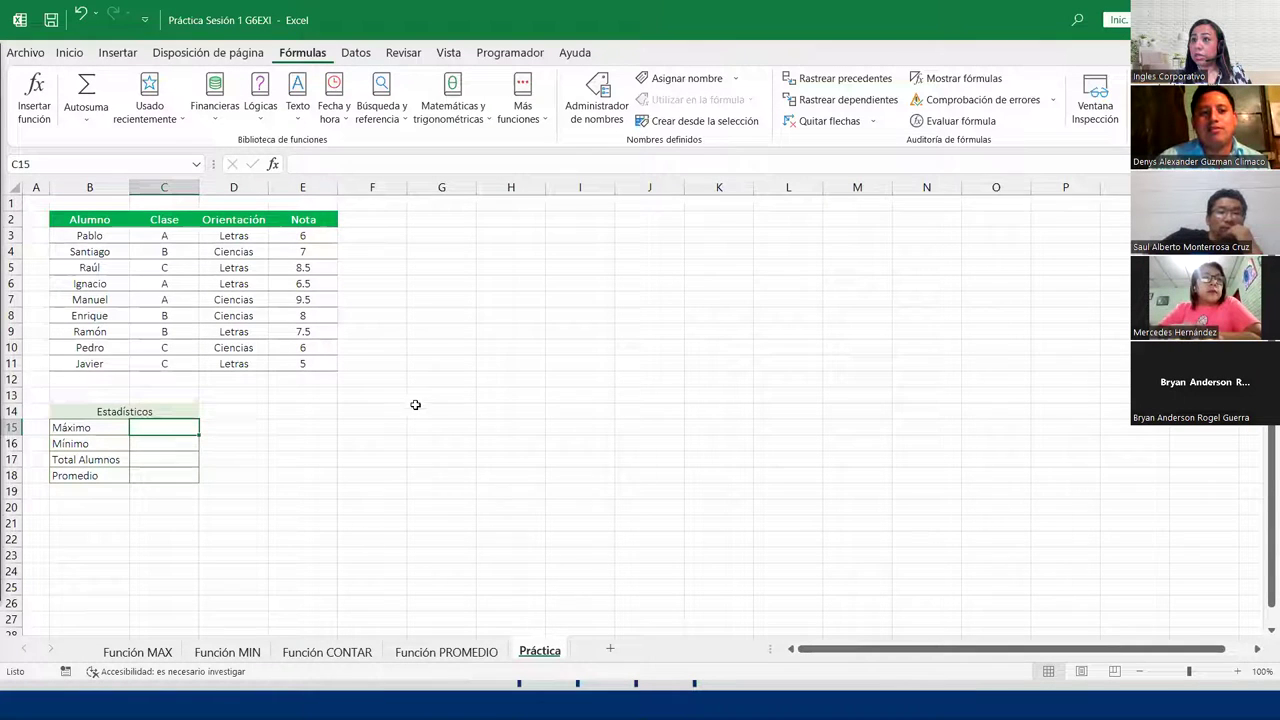
Step: Show the completed averages on the Función PROMEDIO sheet, then return to the closing slide
{"action": "left_click", "coordinate": [454, 652]}
{"action": "scroll", "coordinate": [164, 480], "scroll_direction": "down", "scroll_amount": 3}
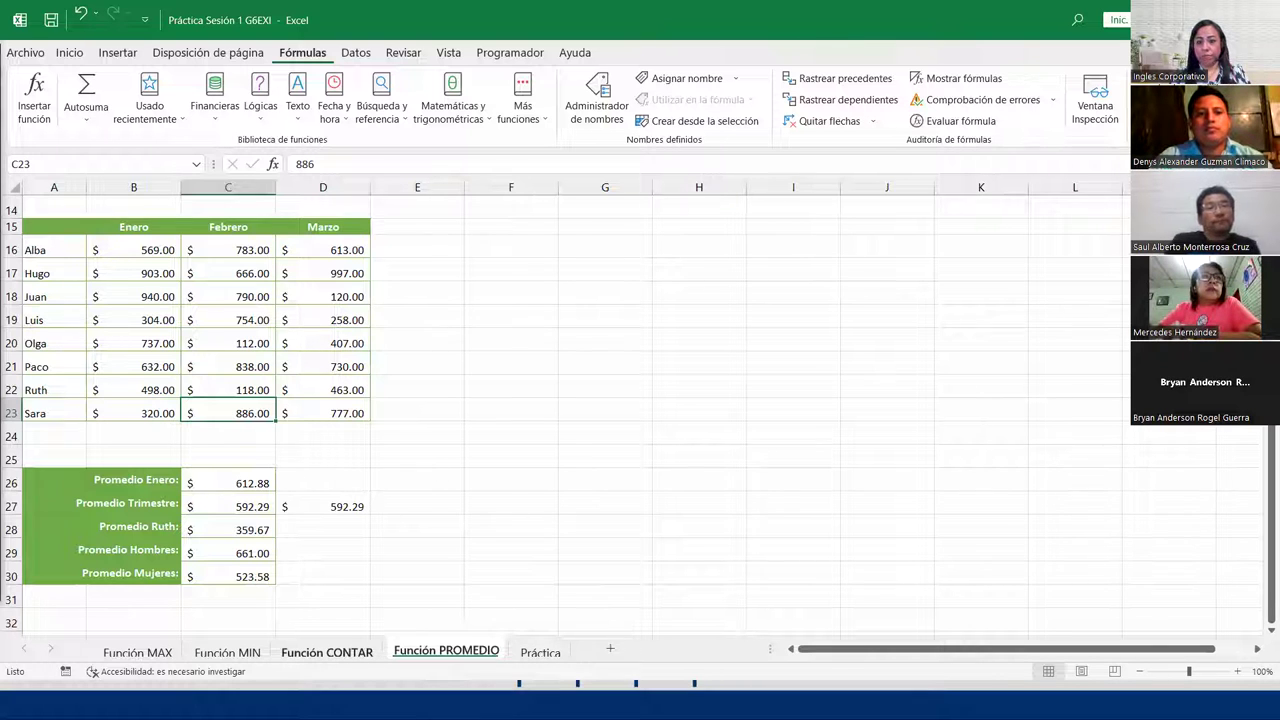
{"action": "key", "text": "alt+Tab"}
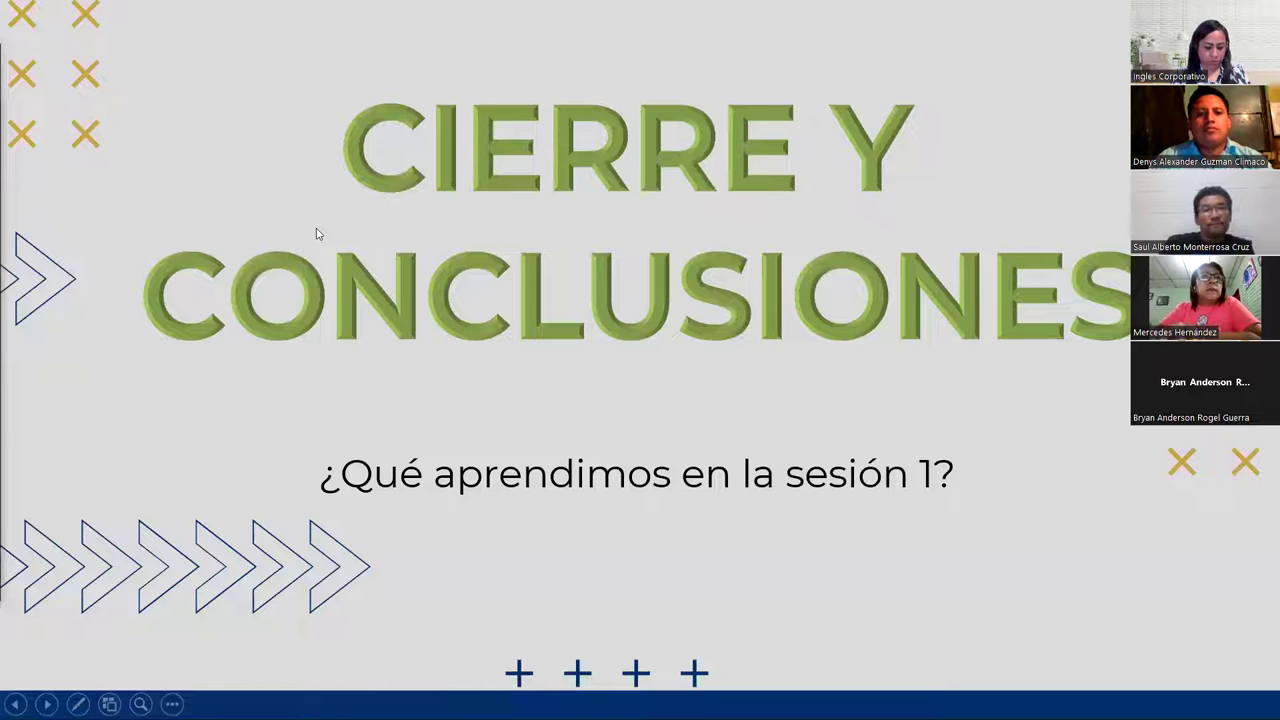